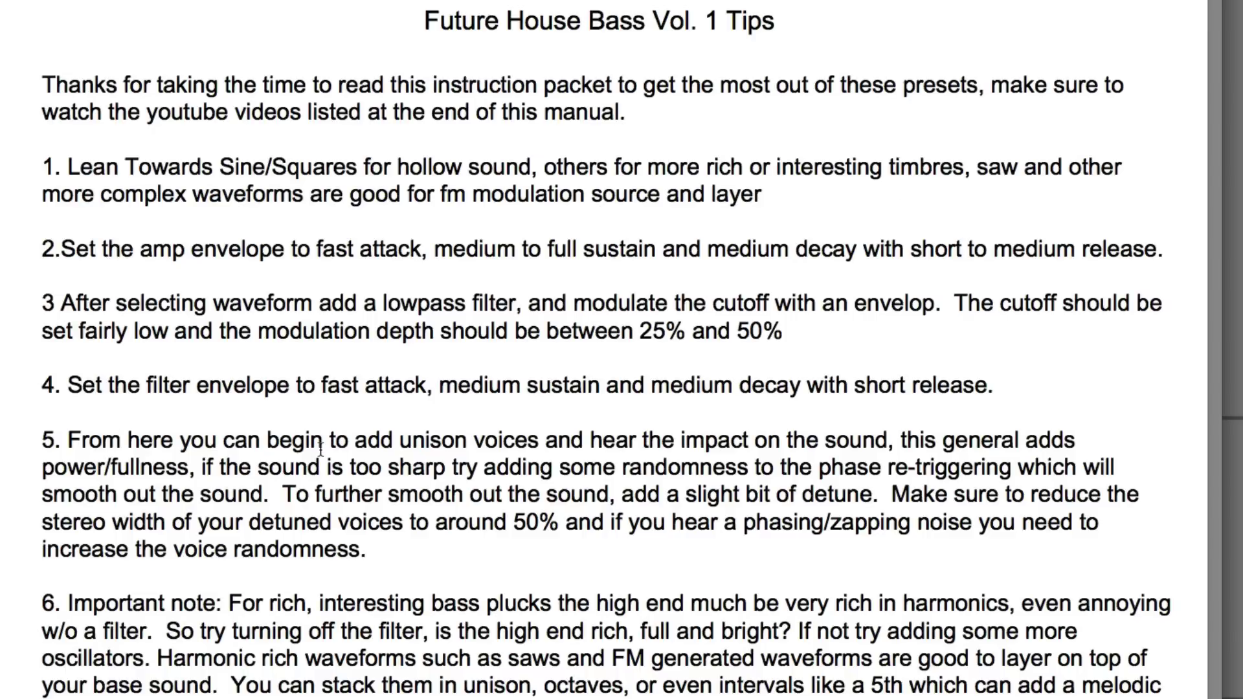
- Read the Future House Bass tips on unison voices, rich harmonics, enveloped noise and filter types
scroll(321, 447, "down", 3)
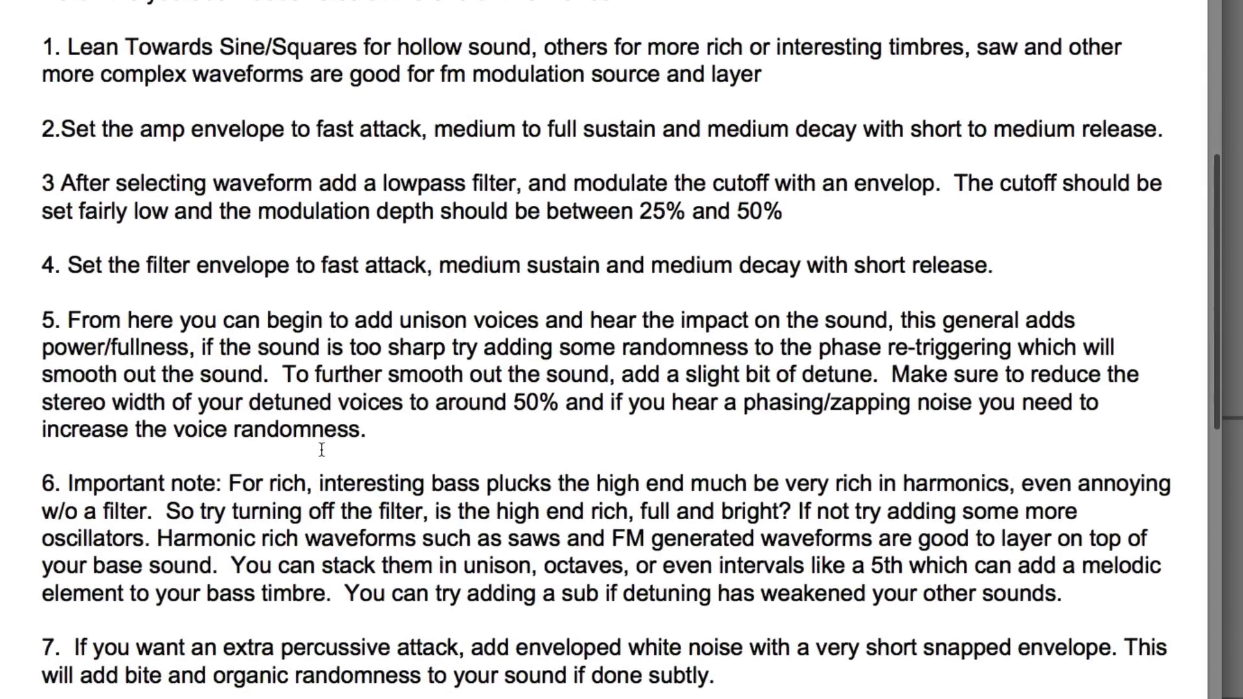
scroll(322, 448, "down", 3)
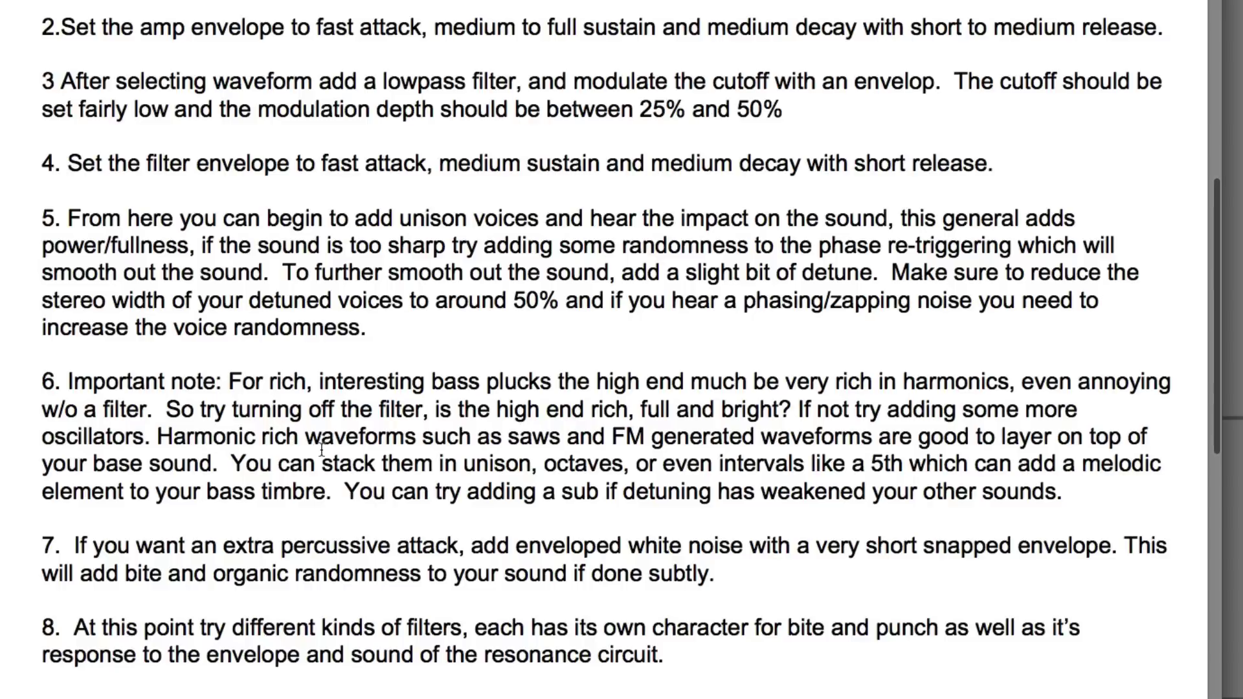
left_click_drag(271, 398, 350, 384)
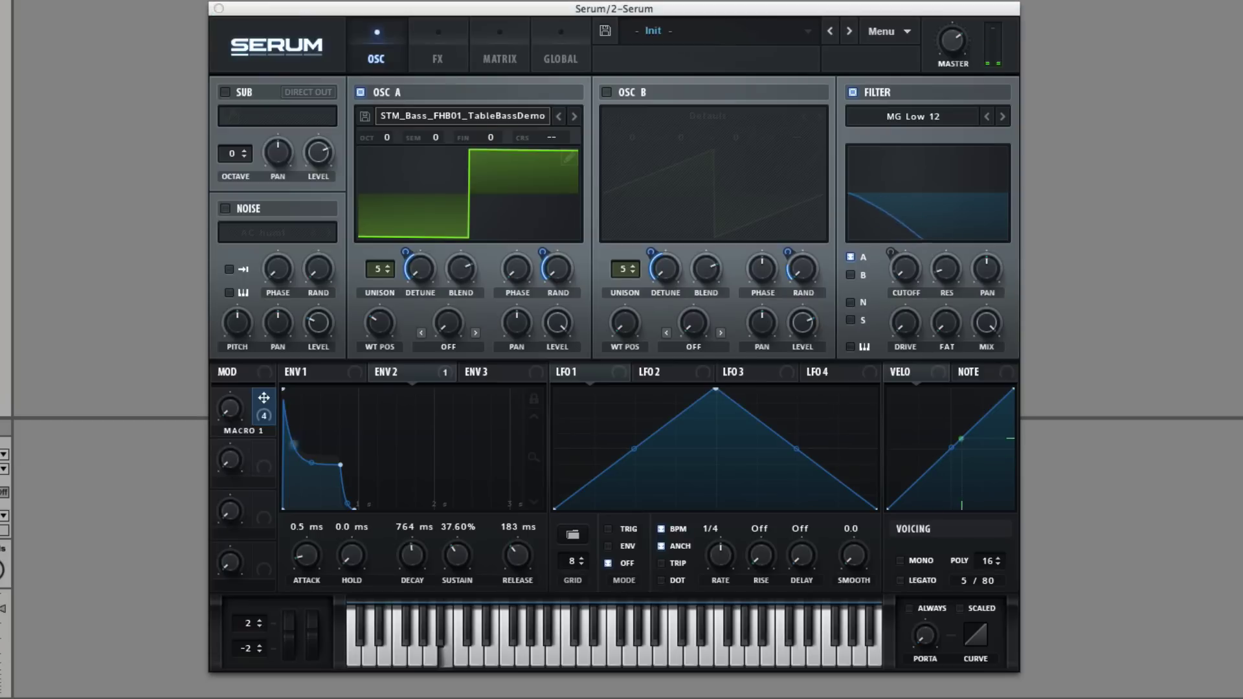
- Enable oscillator B with the STM_Bass_FHB01_TableBassDemo wavetable at its square frame and route it through the filter
left_click(609, 92)
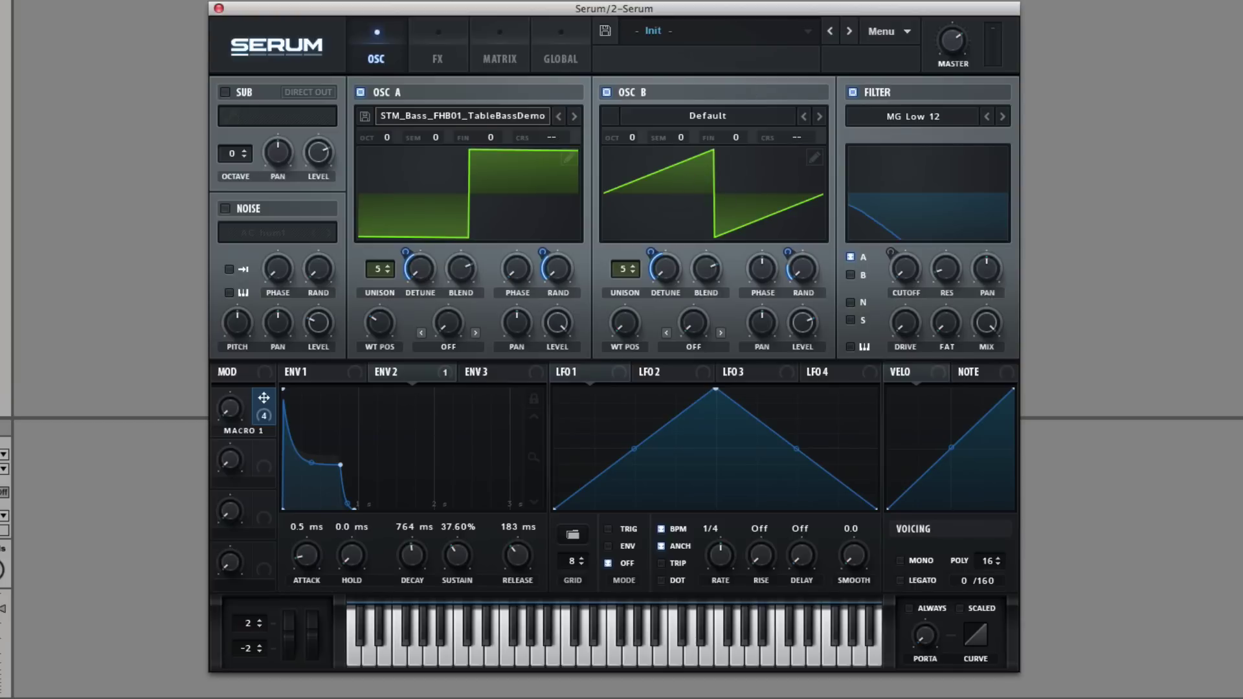
key("super+alt+p")
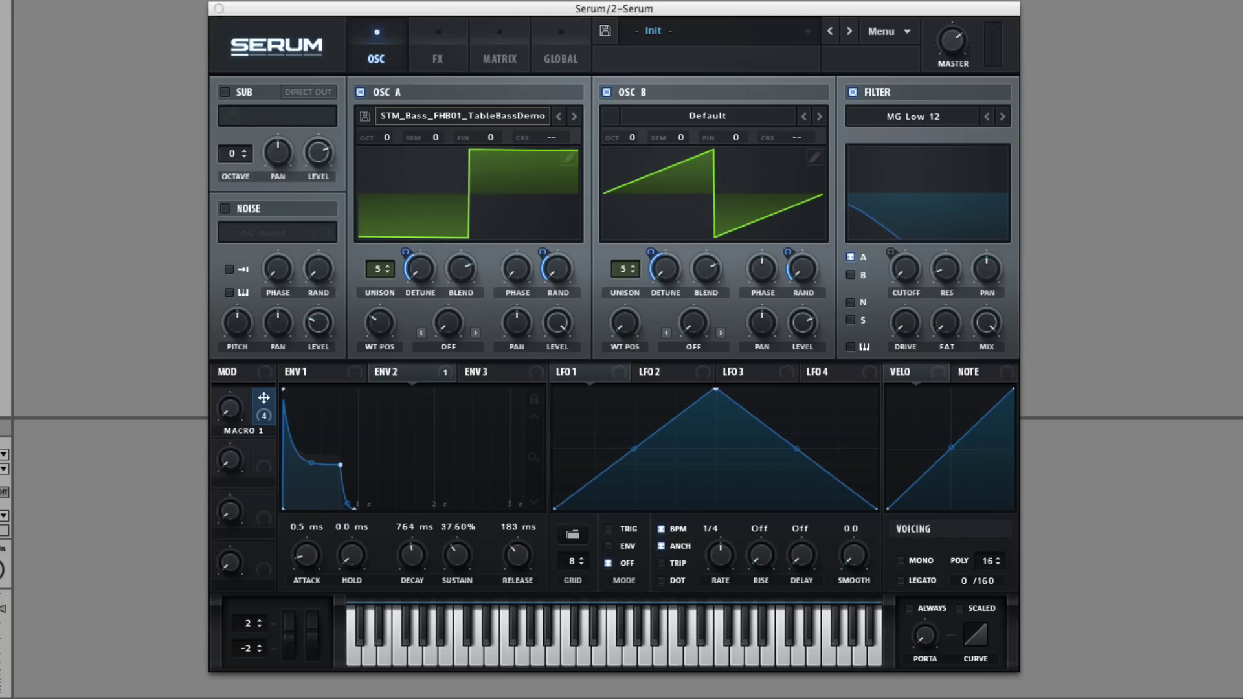
left_click_drag(753, 143, 794, 232)
left_click_drag(625, 321, 619, 267)
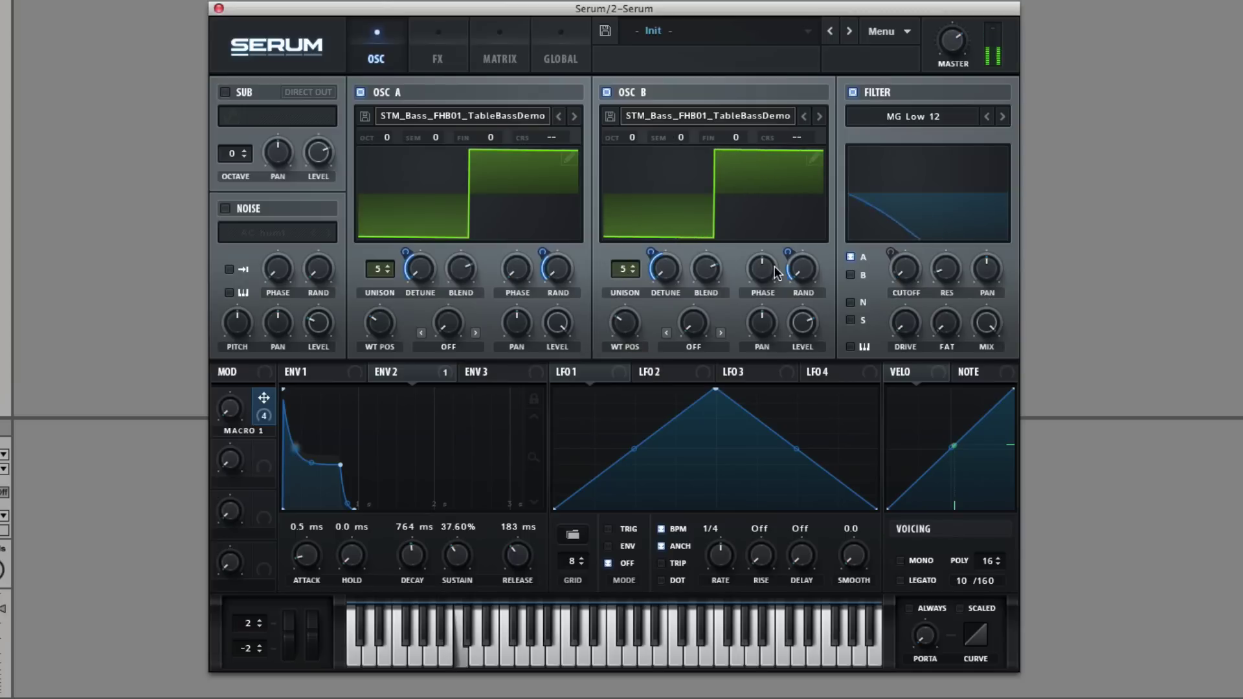
left_click(851, 275)
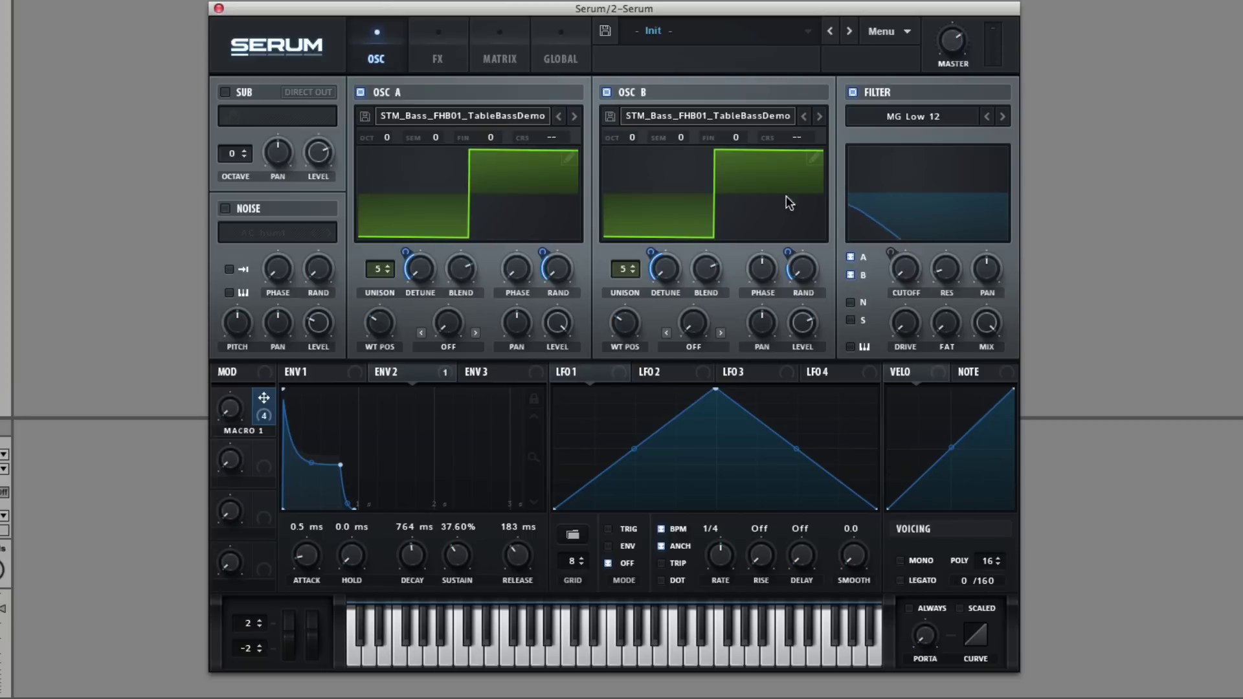
- In oscillator A's wavetable editor, apply the single-frame Filter (grid size) process to frame 74 and close the editor
left_click(569, 158)
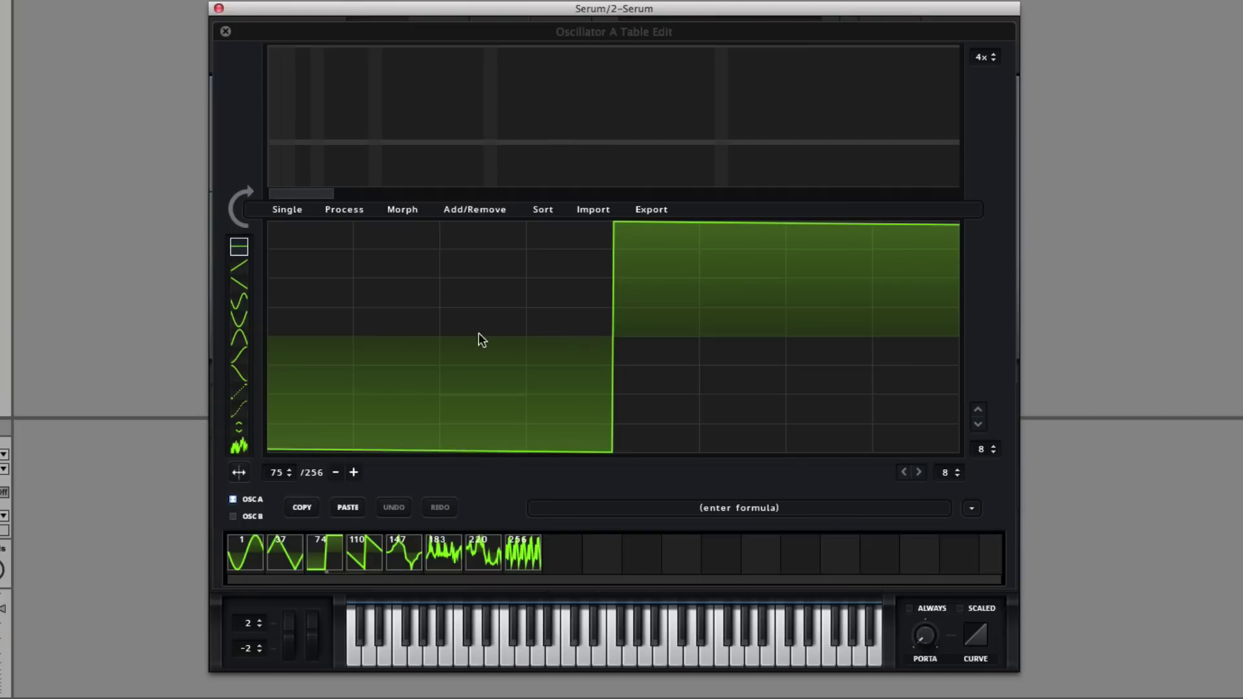
left_click(333, 211)
left_click(289, 207)
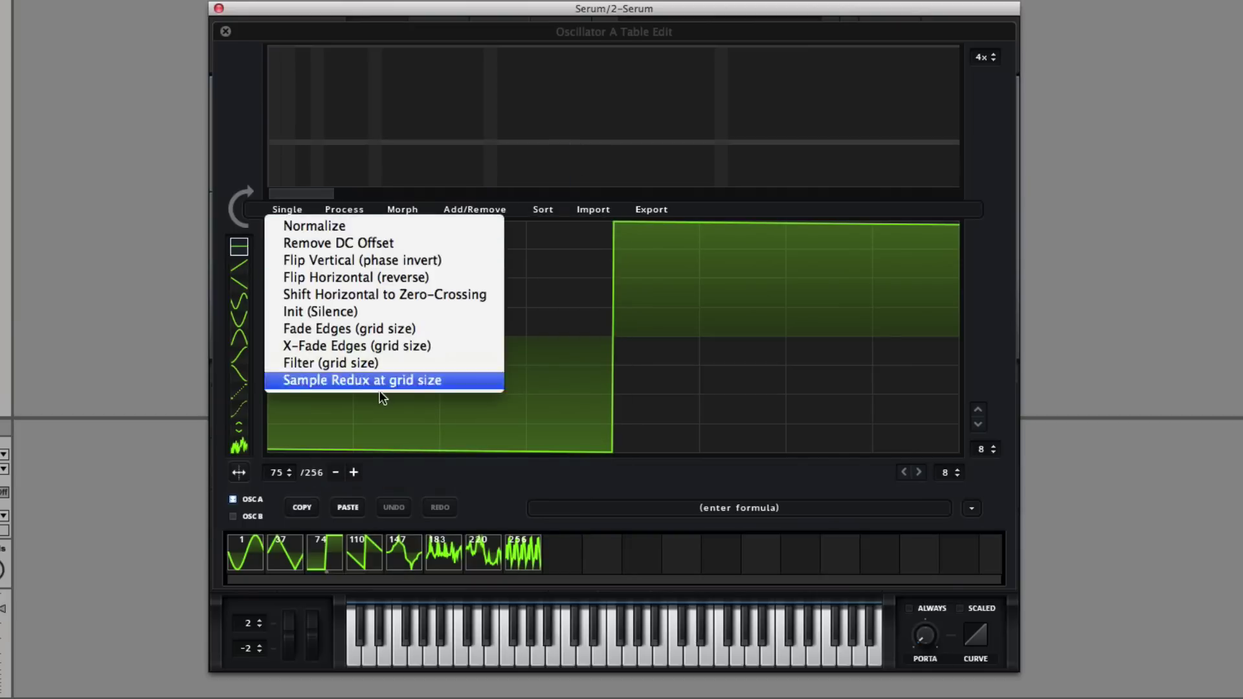
left_click(383, 363)
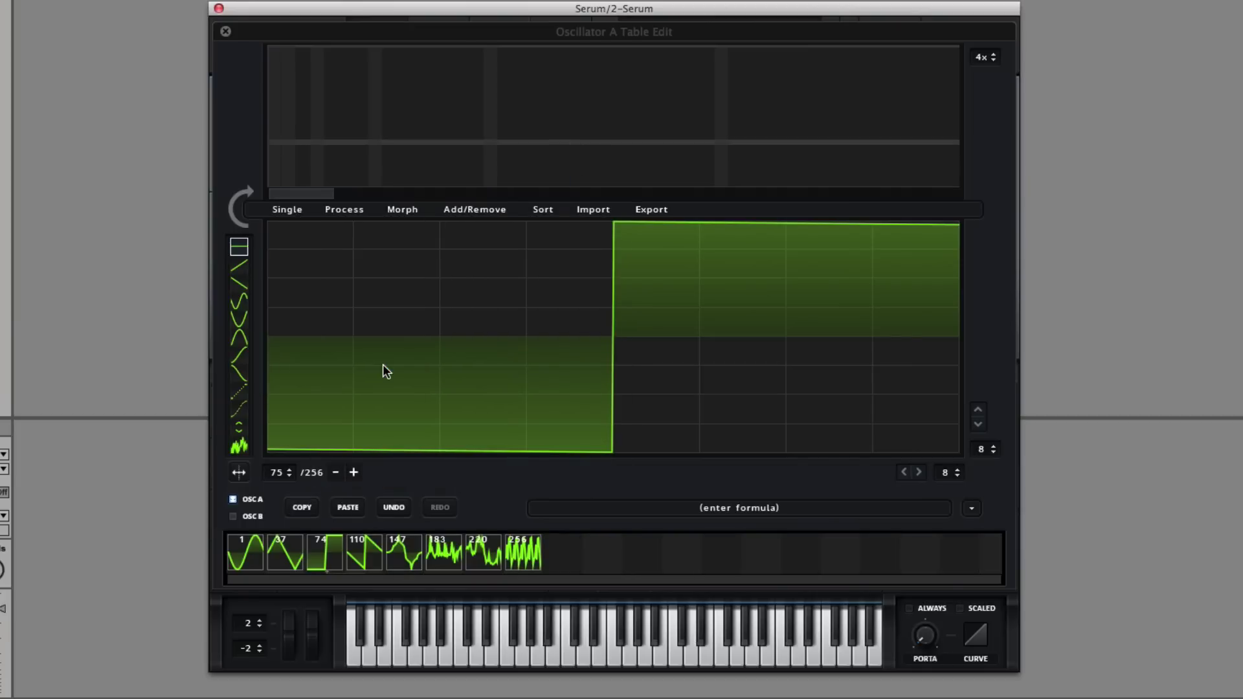
left_click(286, 209)
left_click(337, 552)
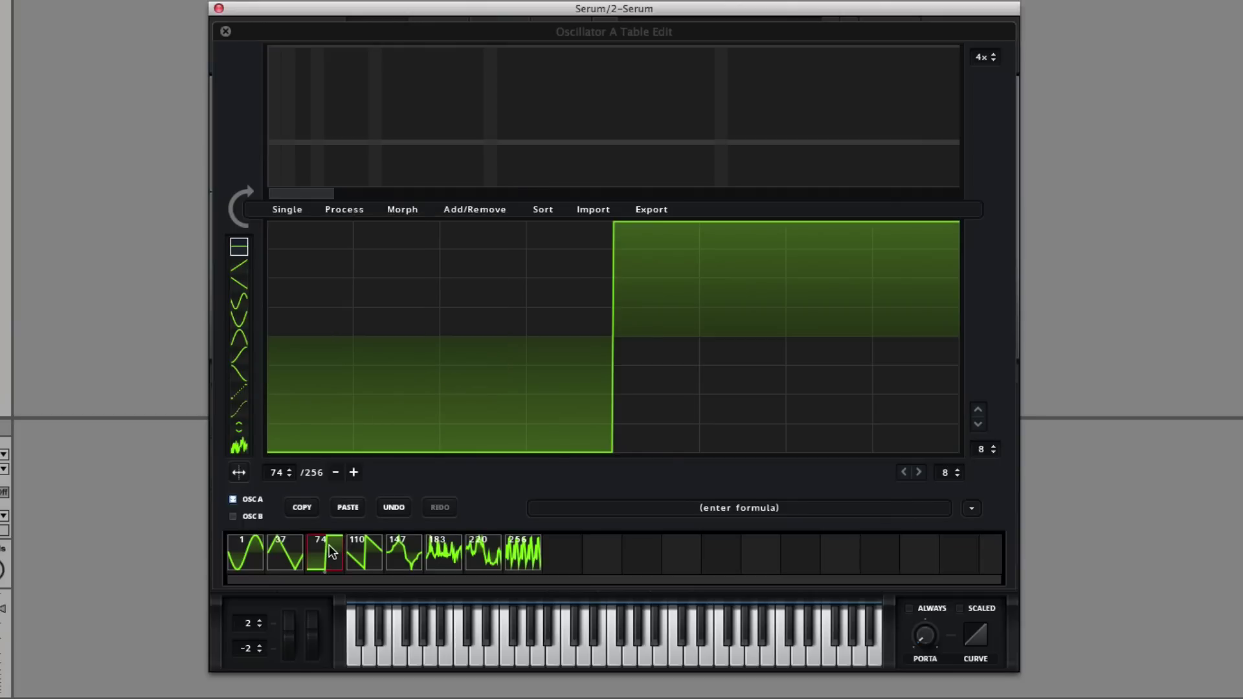
left_click(285, 209)
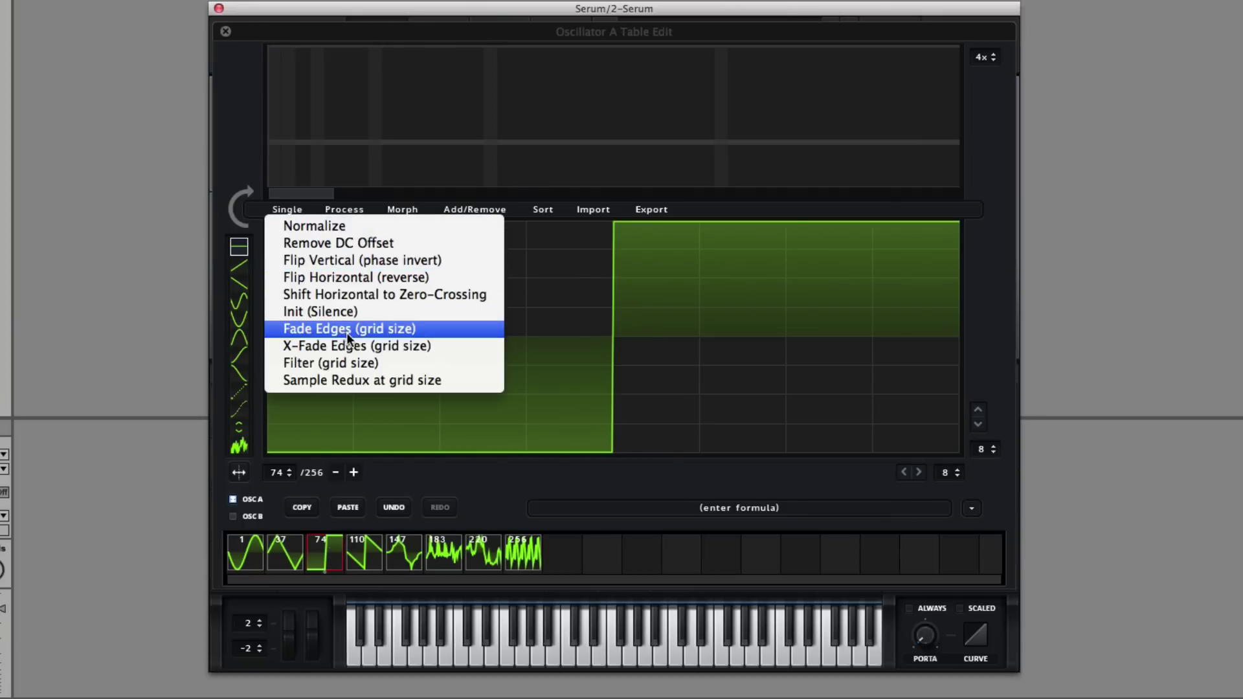
left_click(349, 361)
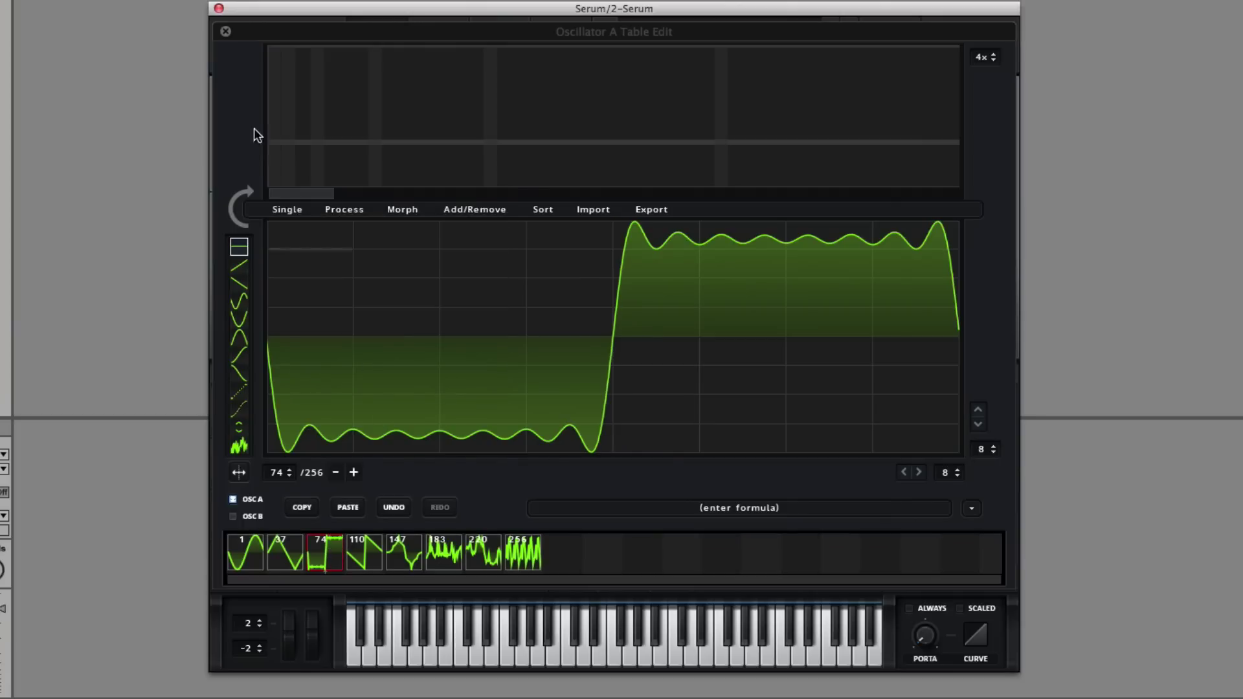
left_click(226, 31)
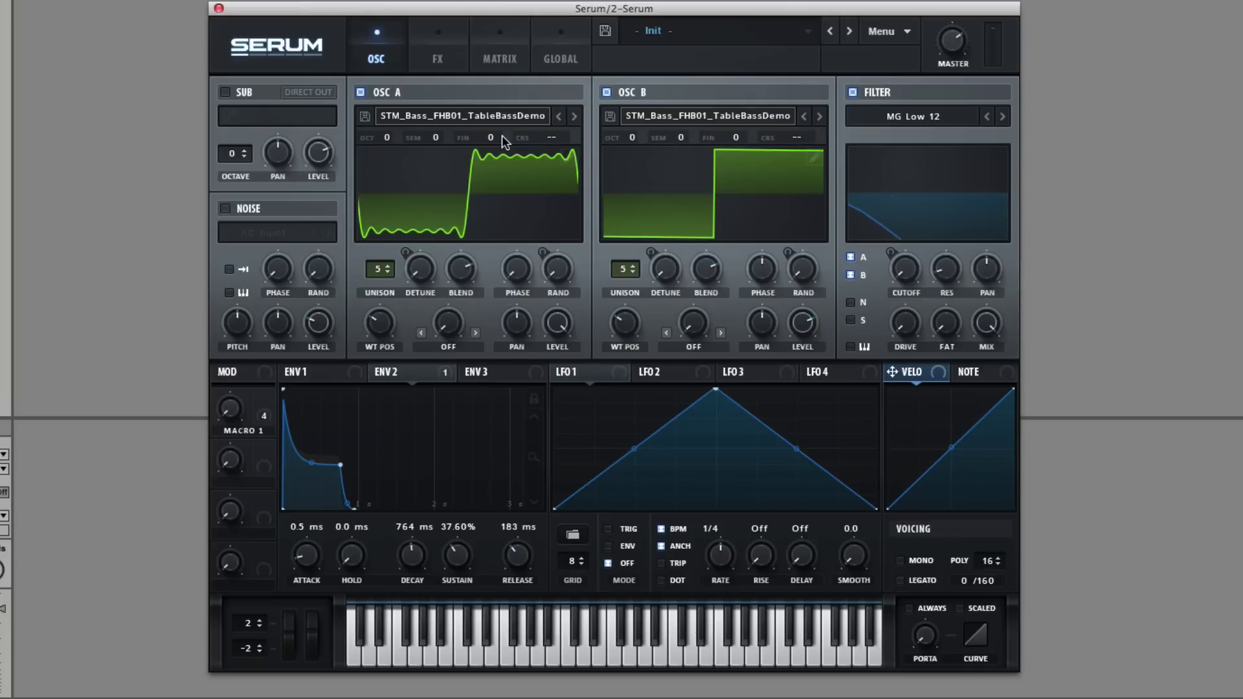
- Tune oscillator A to octave -1 and semitone +7, and oscillator B to octave -1
left_click_drag(435, 136, 437, 100)
left_click_drag(385, 138, 385, 149)
left_click_drag(627, 137, 631, 169)
- Raise the MG Low 12 filter's cutoff to a low-to-medium setting
left_click_drag(912, 266, 911, 192)
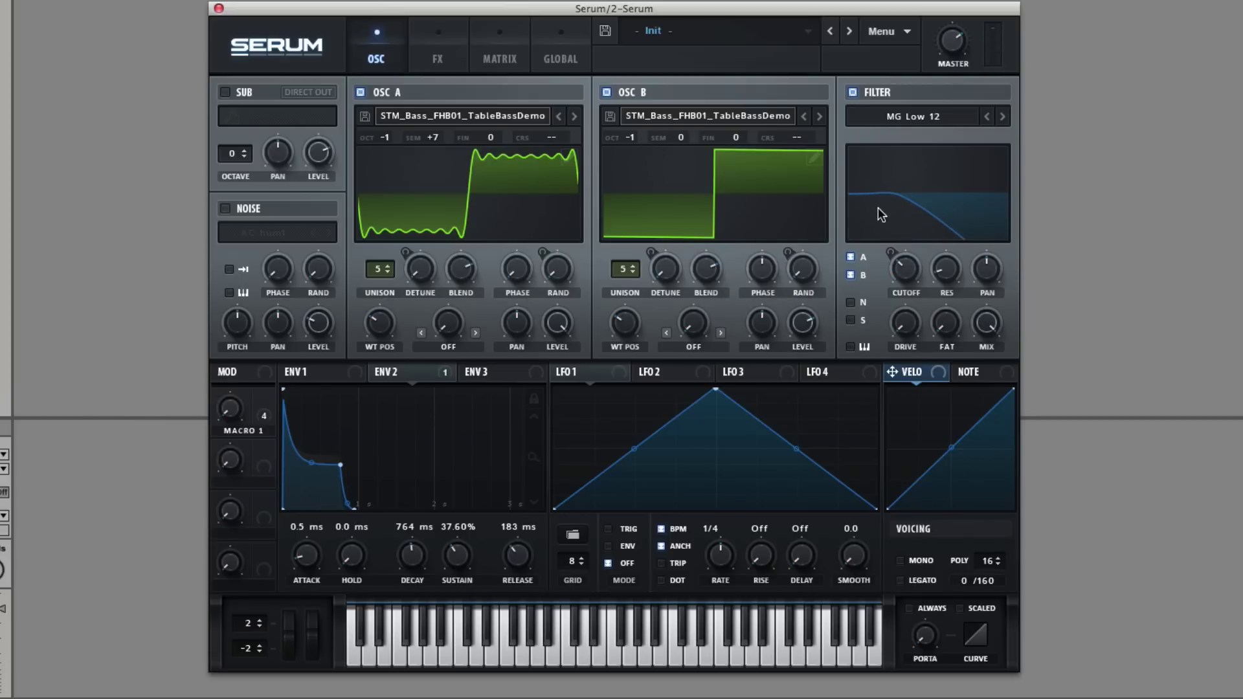
left_click_drag(904, 268, 927, 293)
- Rename Macro 1 as Blur and turn the macro up
double_click(257, 431)
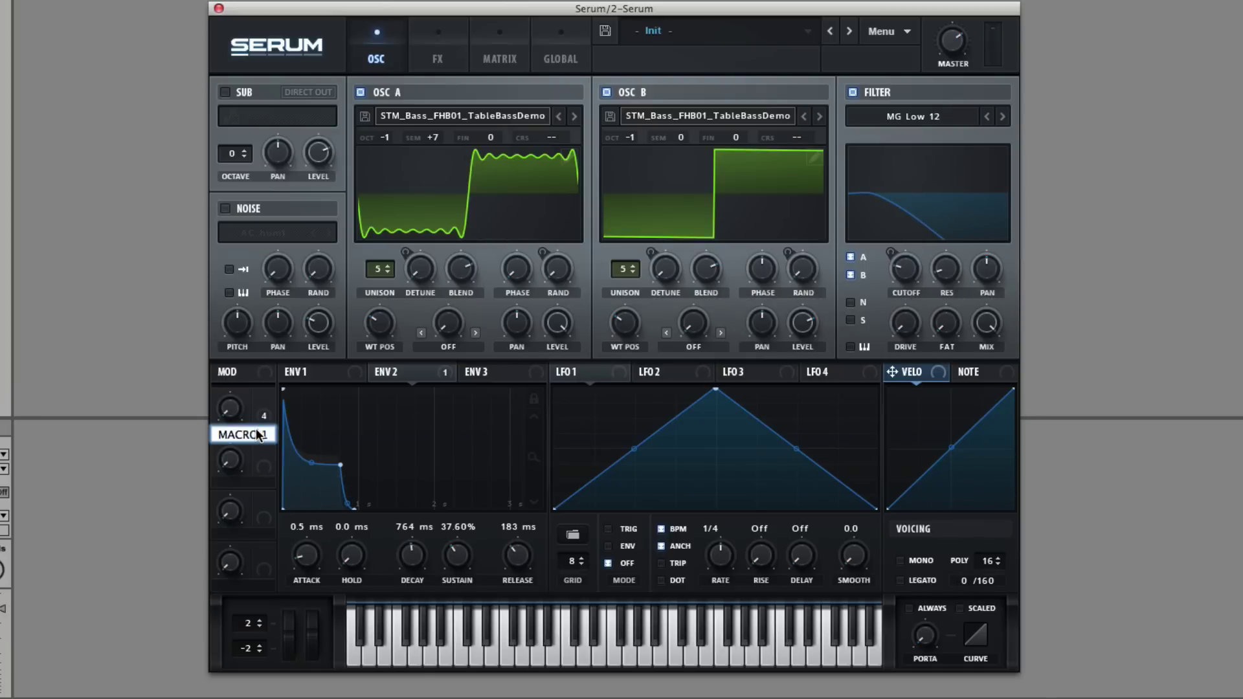
key("BackSpace")
key("BackSpace")
key("BackSpace")
key("BackSpace")
key("BackSpace")
key("BackSpace")
key("BackSpace")
type("Blur")
key("Return")
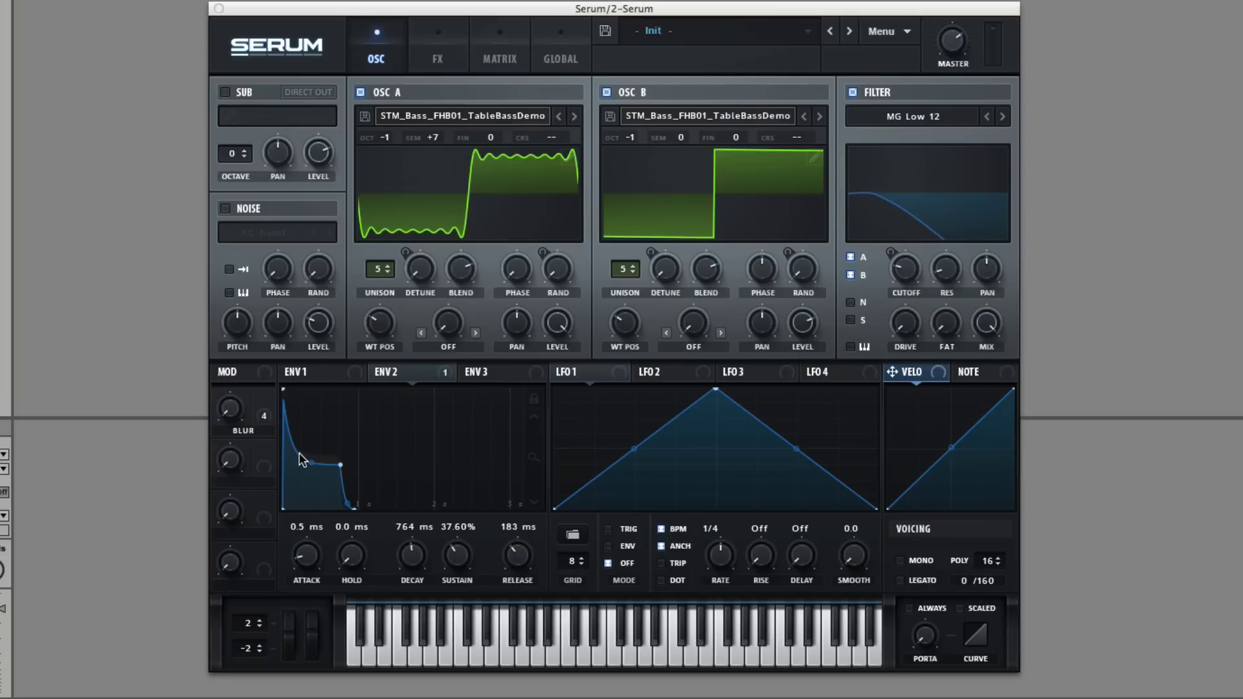
left_click(230, 408)
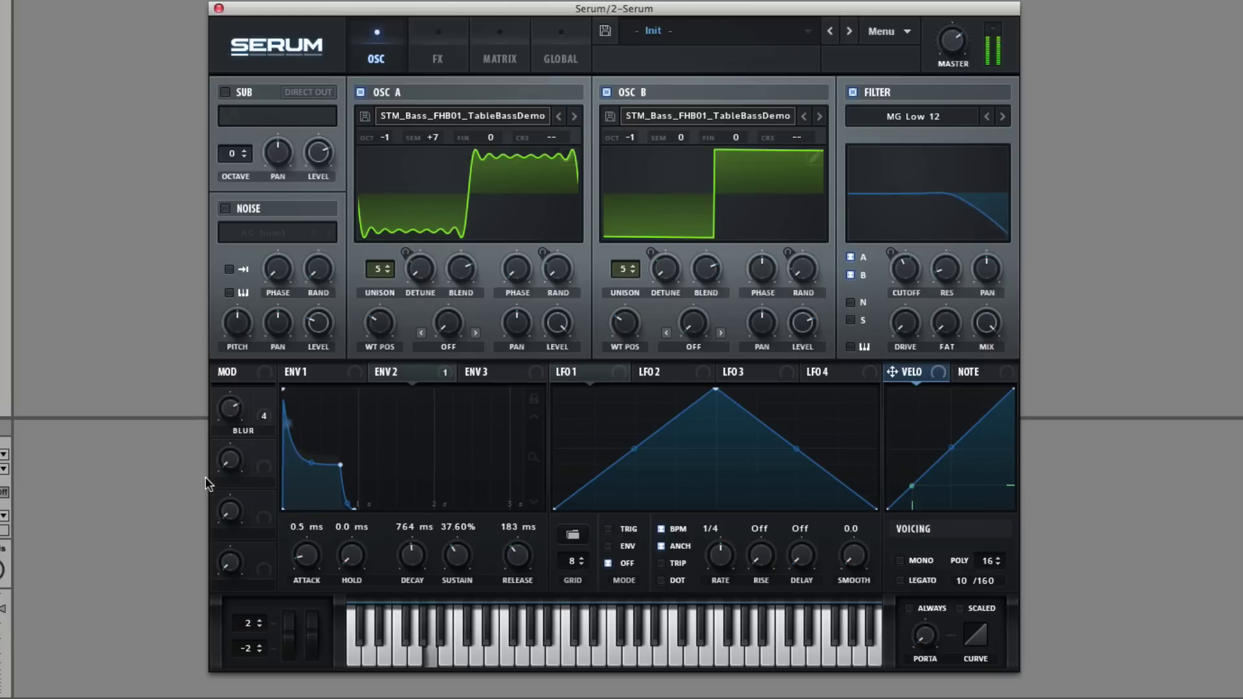
left_click_drag(232, 409, 276, 322)
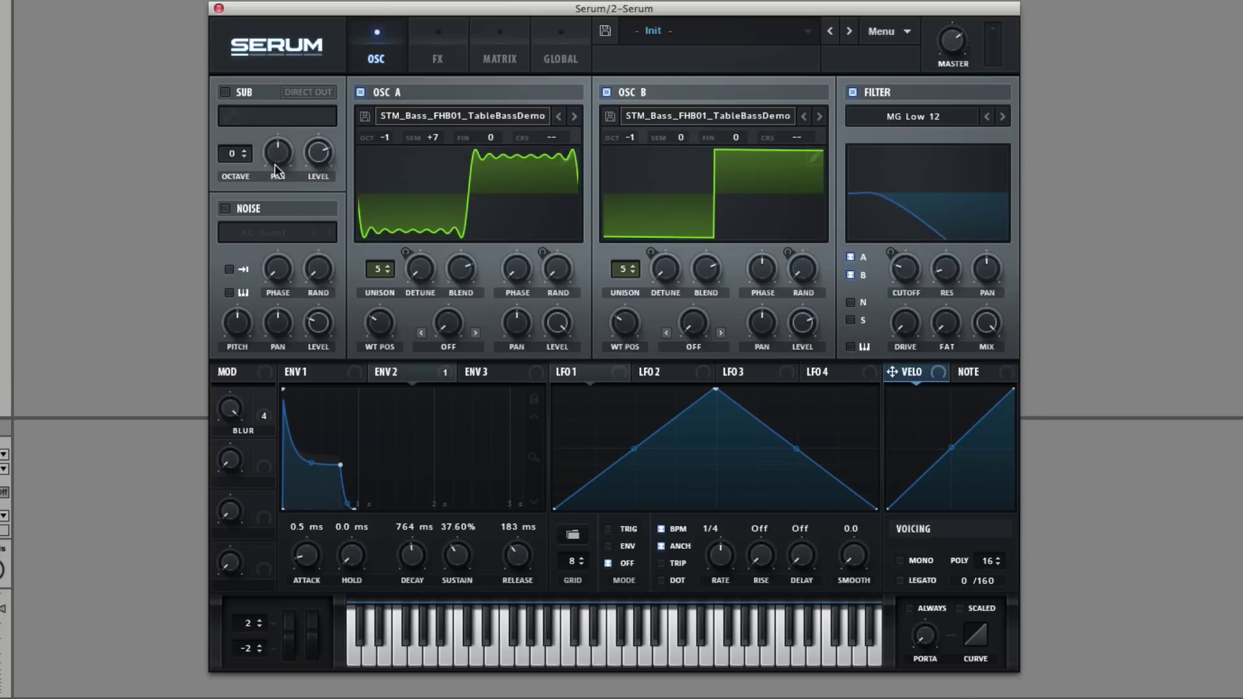
- Enable the sub oscillator with a square wave at octave -1 and route the noise and sub through the filter
left_click(237, 94)
left_click(305, 114)
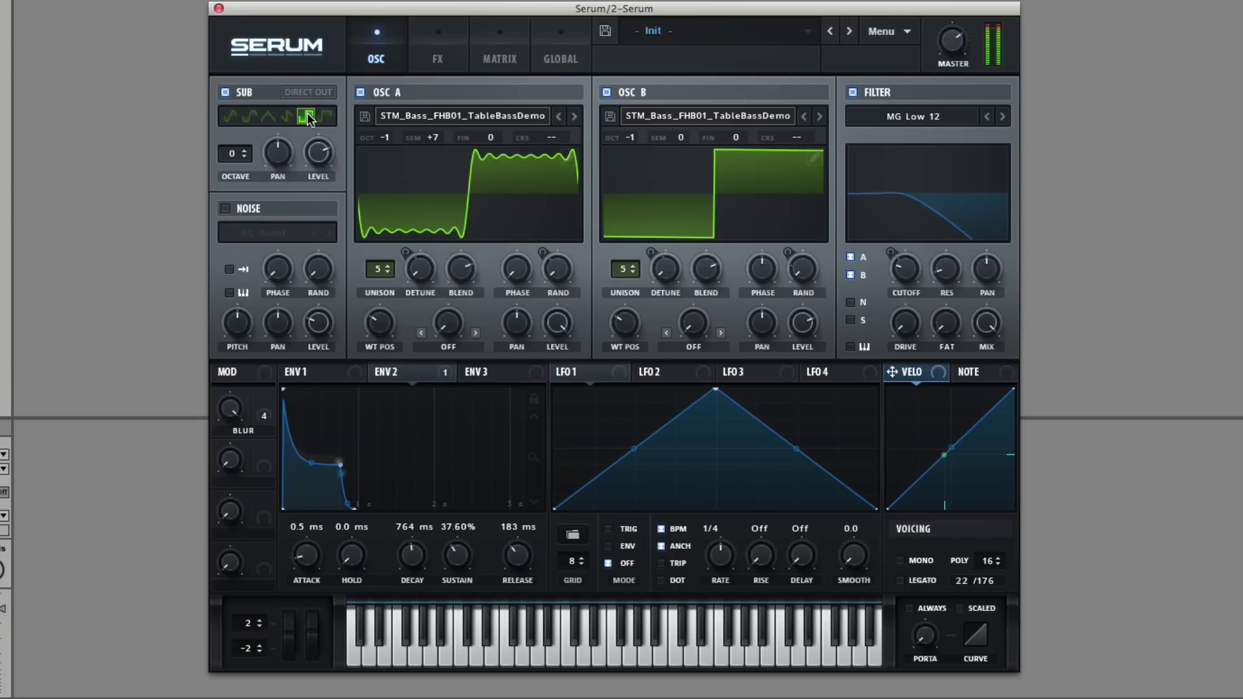
left_click_drag(236, 151, 235, 168)
left_click(852, 304)
left_click(852, 320)
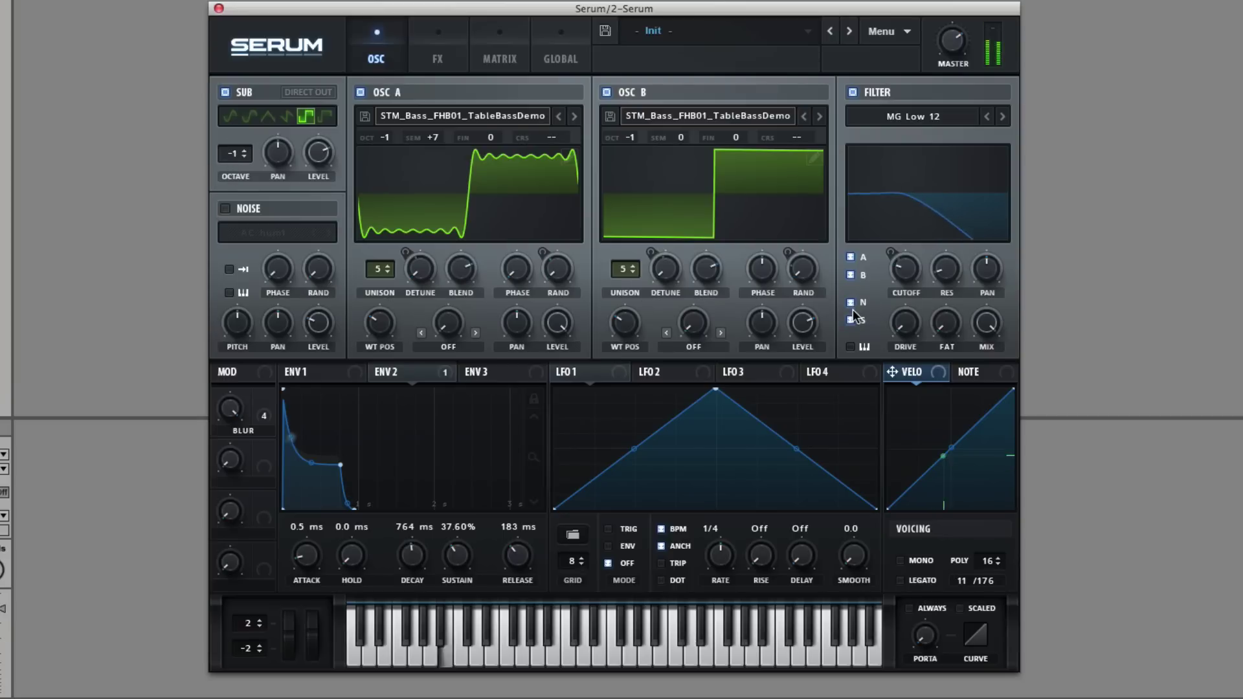
- Switch the sub oscillator from square to the pulse wave and set its level to 82%
left_click(326, 116)
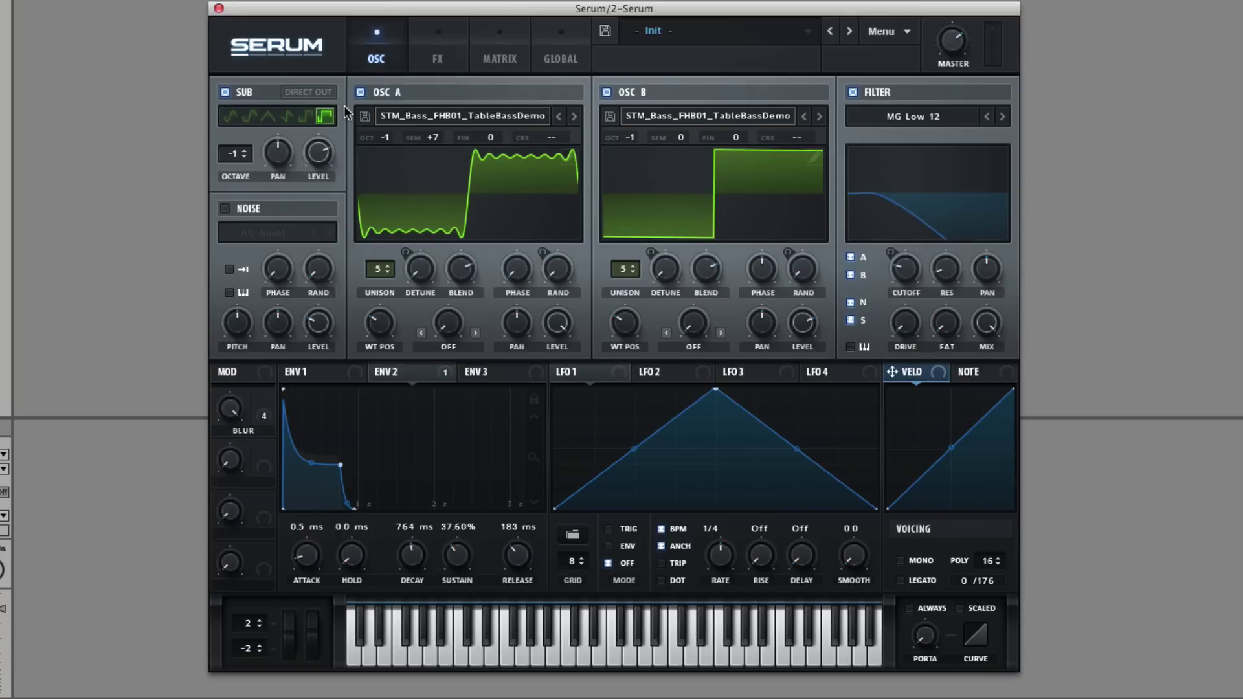
left_click_drag(316, 153, 325, 138)
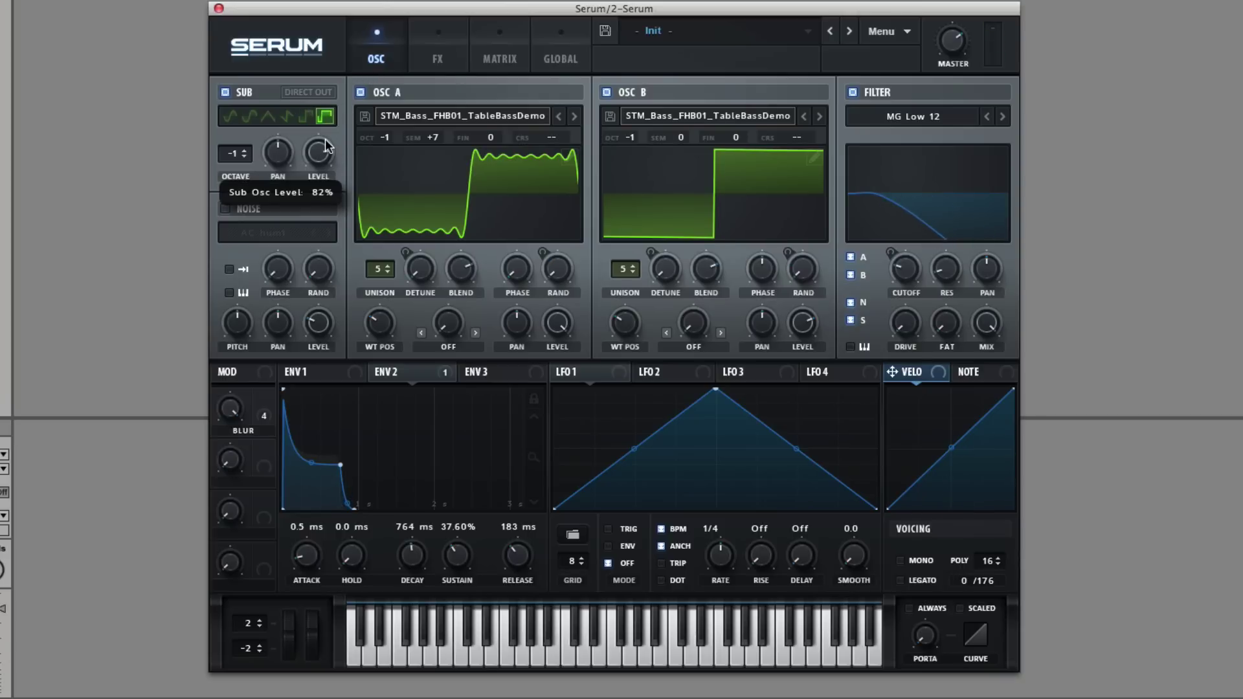
left_click(304, 117)
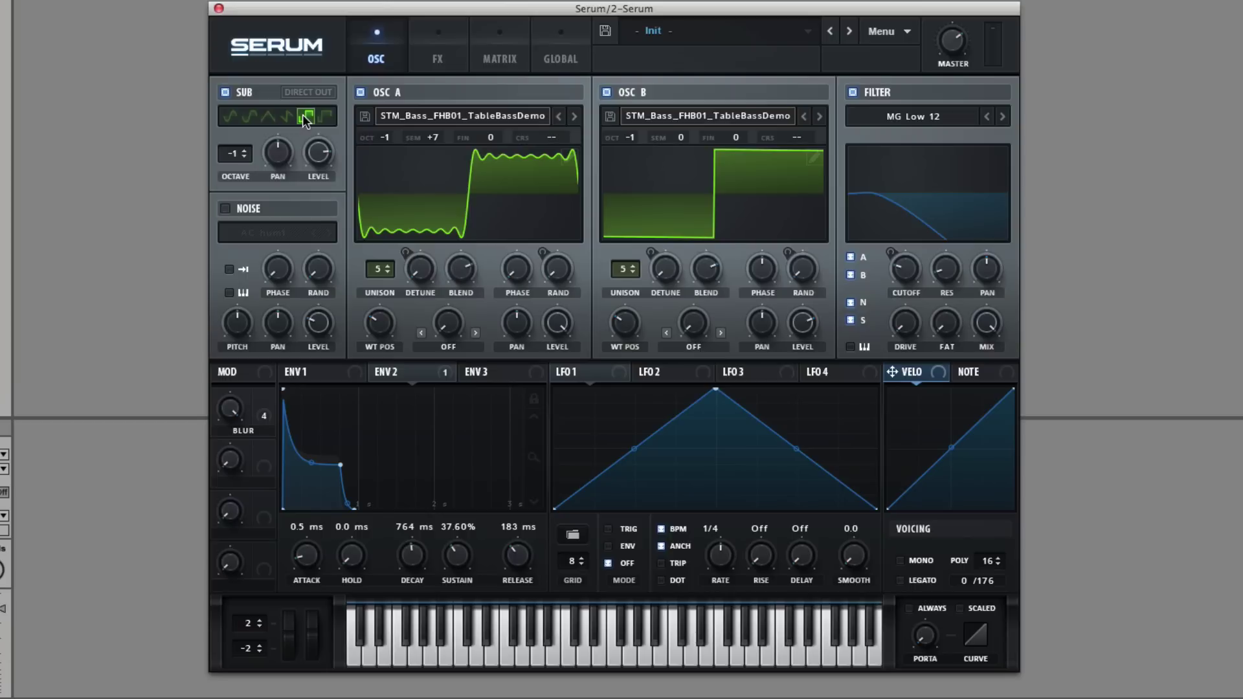
left_click(330, 117)
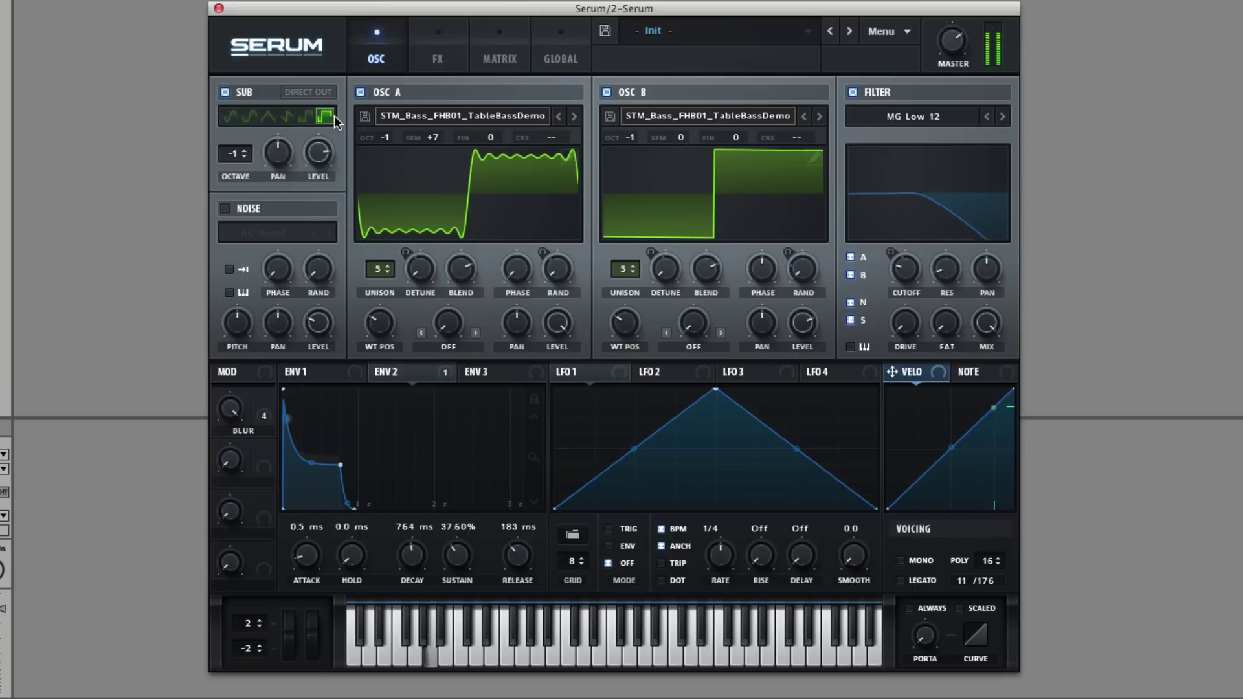
- Bypass the filter to compare the sub's square and pulse waves, returning to pulse with the filter enabled
left_click(851, 92)
left_click(306, 117)
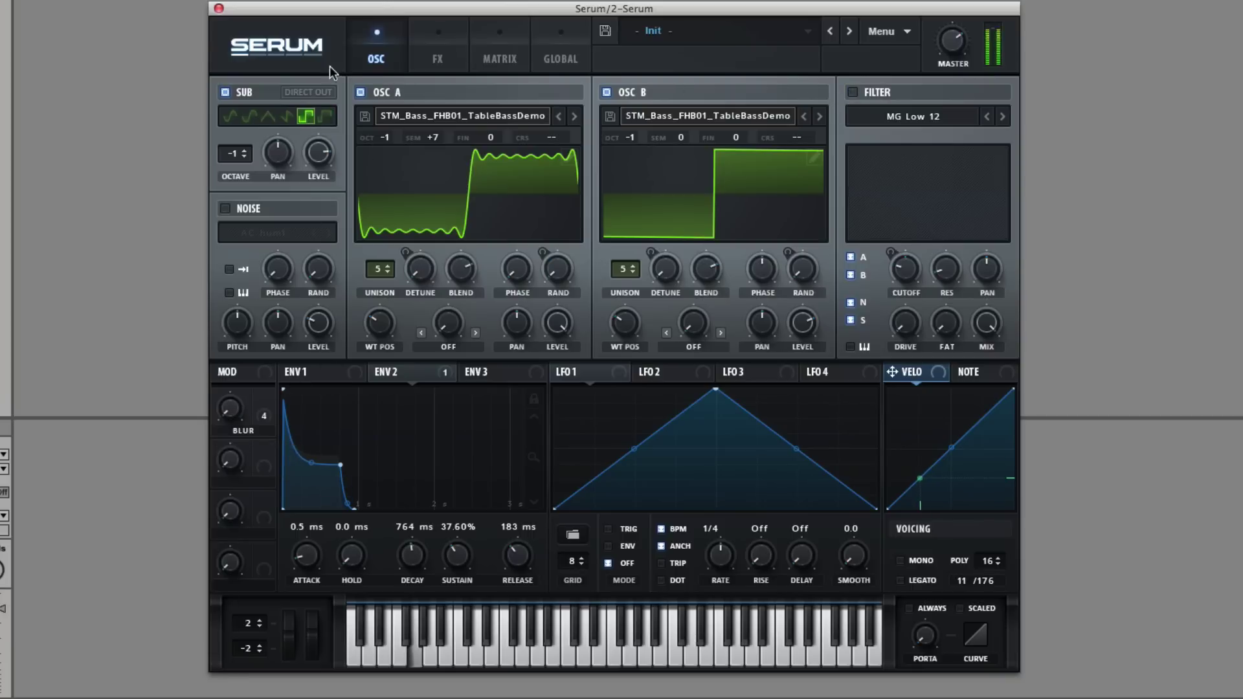
left_click(323, 118)
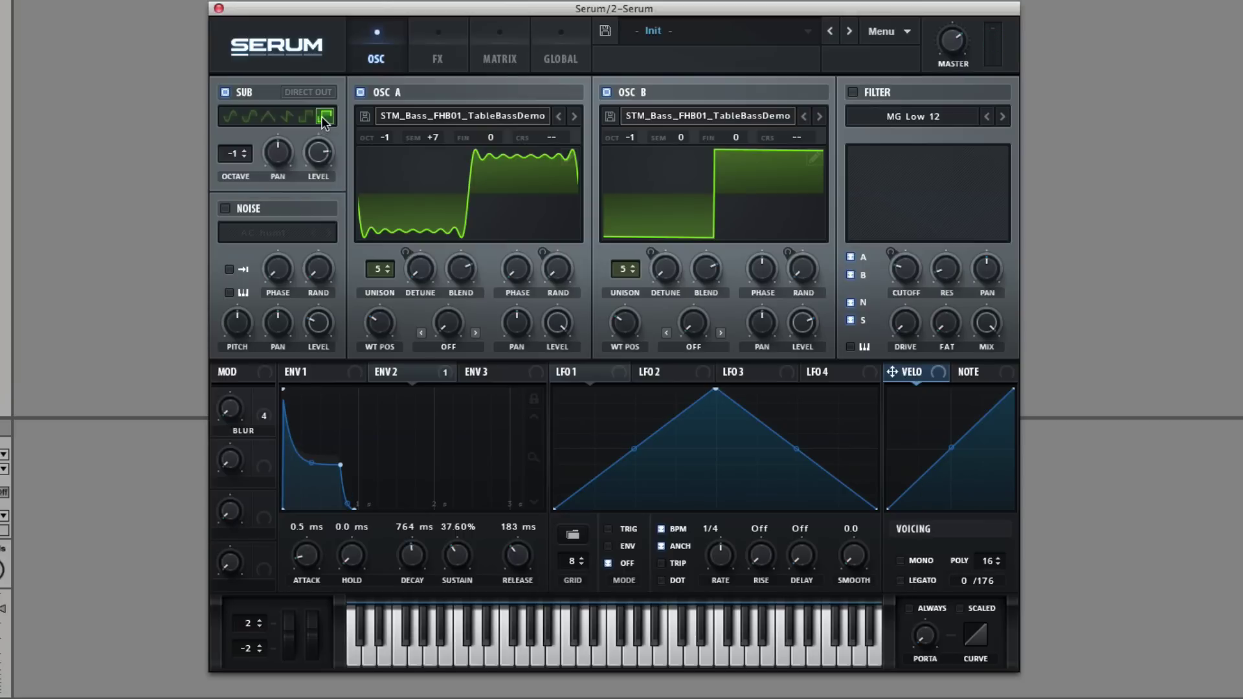
left_click(848, 91)
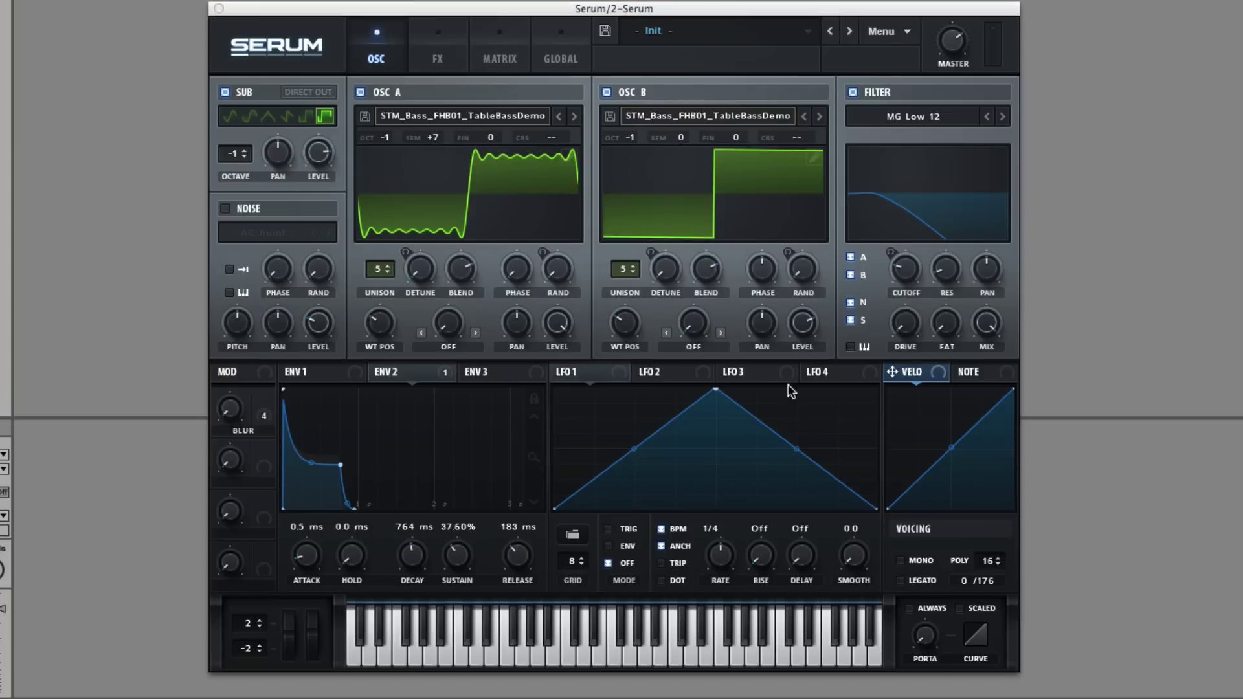
- Set LFO 2's rate to fast and shape it as a steep initial decay that flattens near zero
left_click(658, 372)
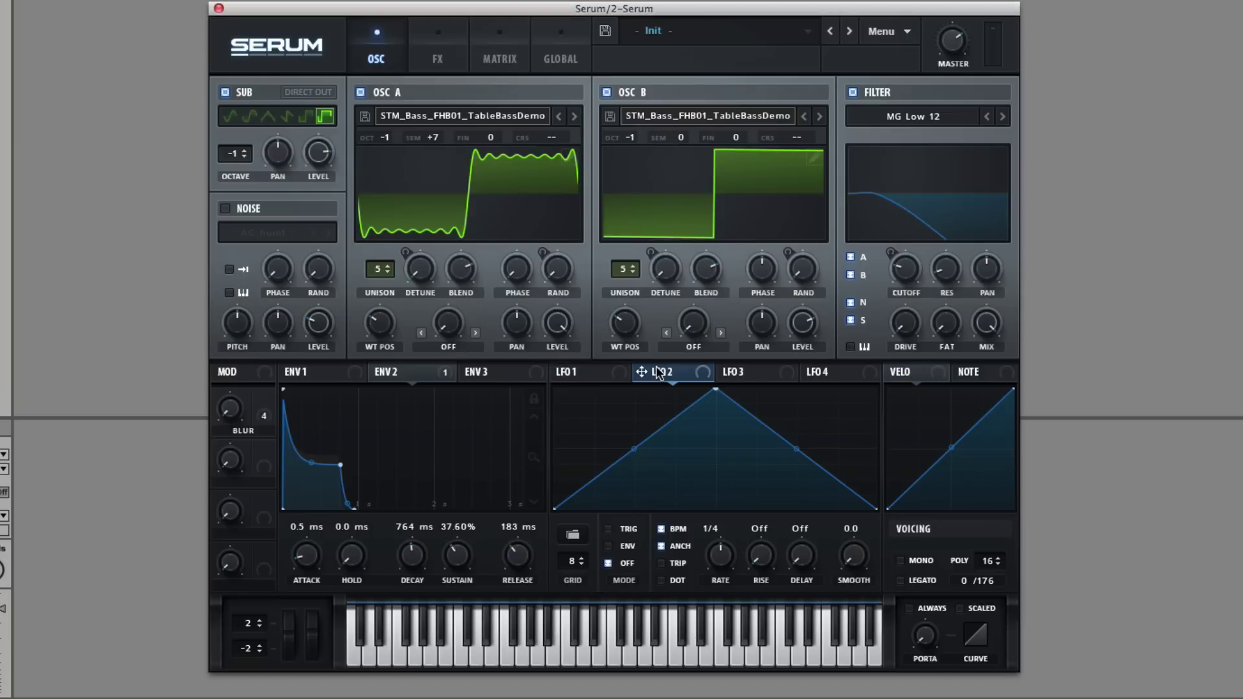
left_click_drag(722, 544, 684, 206)
left_click_drag(554, 505, 554, 389)
double_click(596, 391)
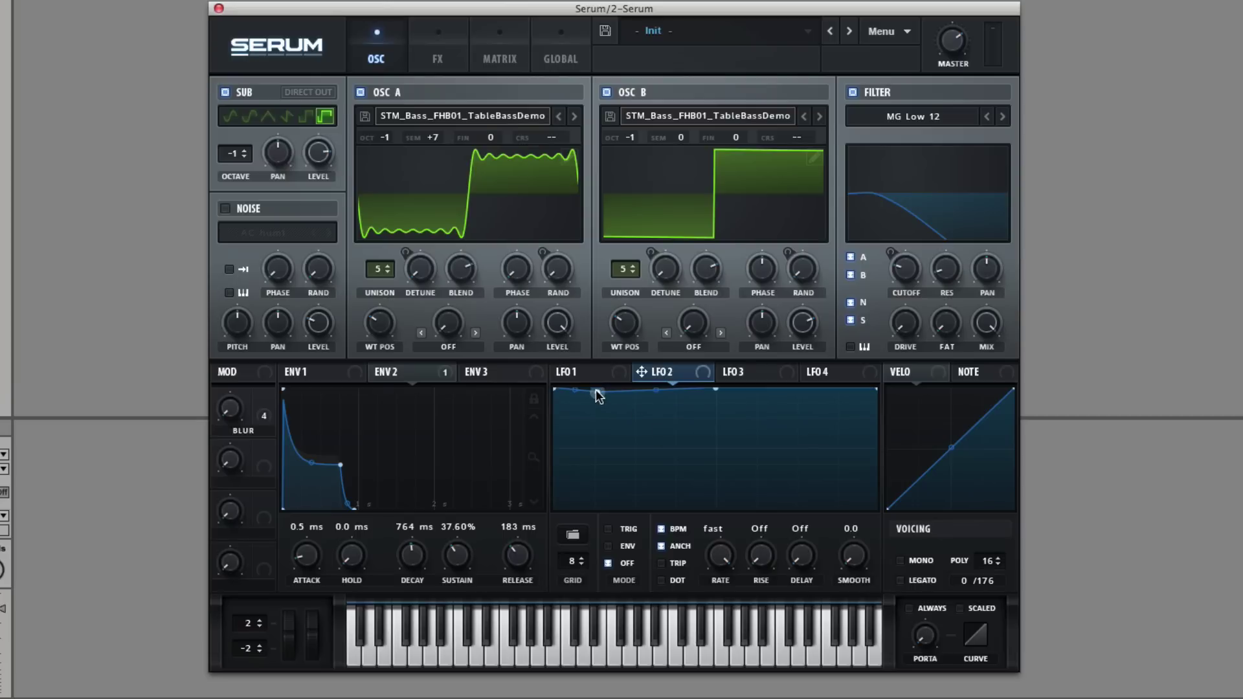
left_click_drag(714, 390, 1031, 602)
left_click_drag(597, 392, 587, 546)
left_click_drag(571, 451, 588, 501)
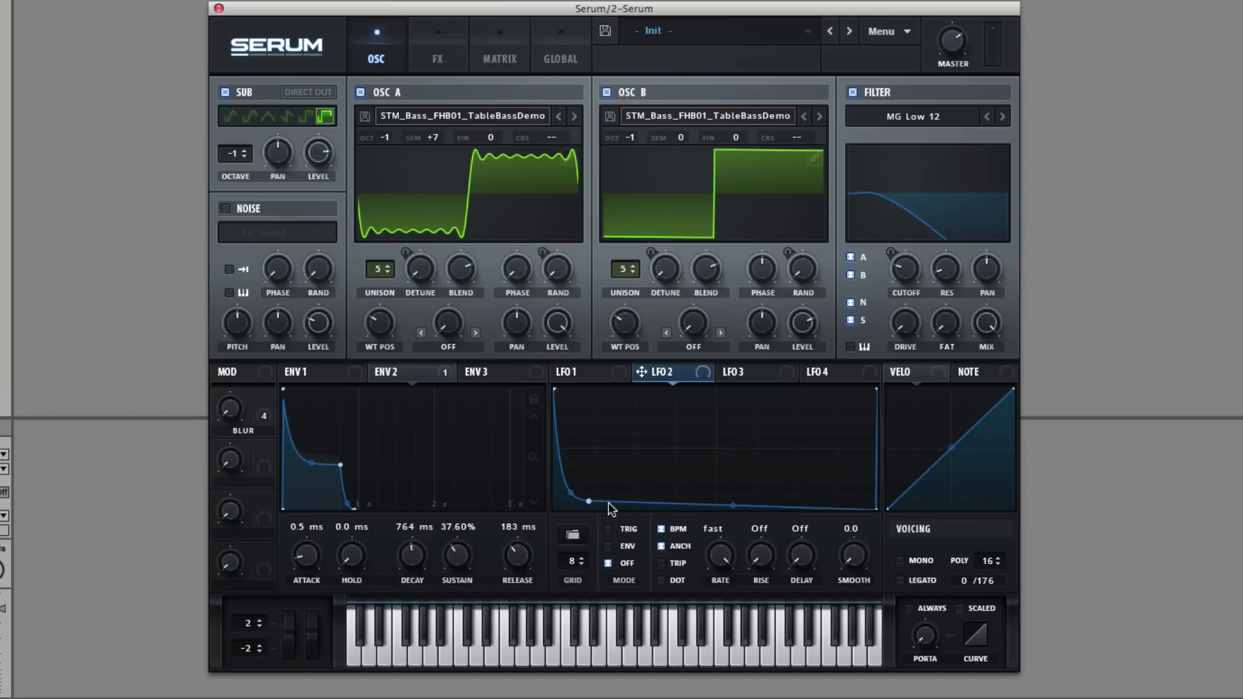
- Map LFO 2 to the filter cutoff with a depth of about 21
left_click_drag(651, 371, 886, 303)
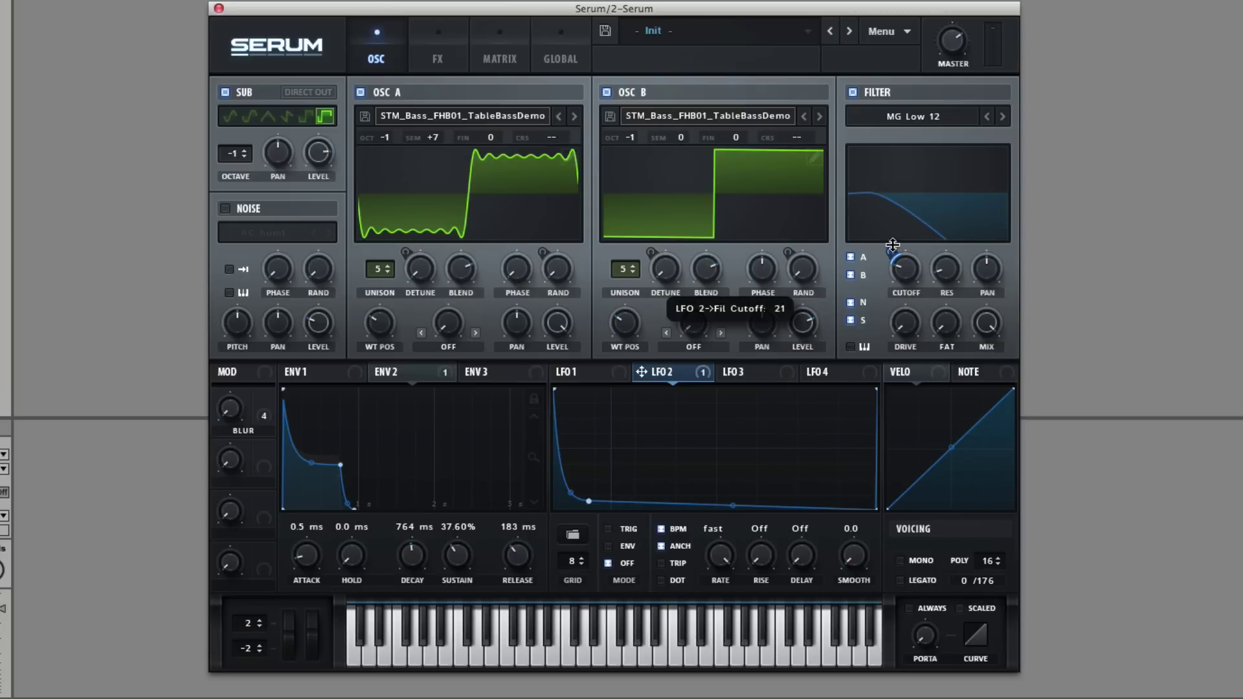
mouse_move(410, 368)
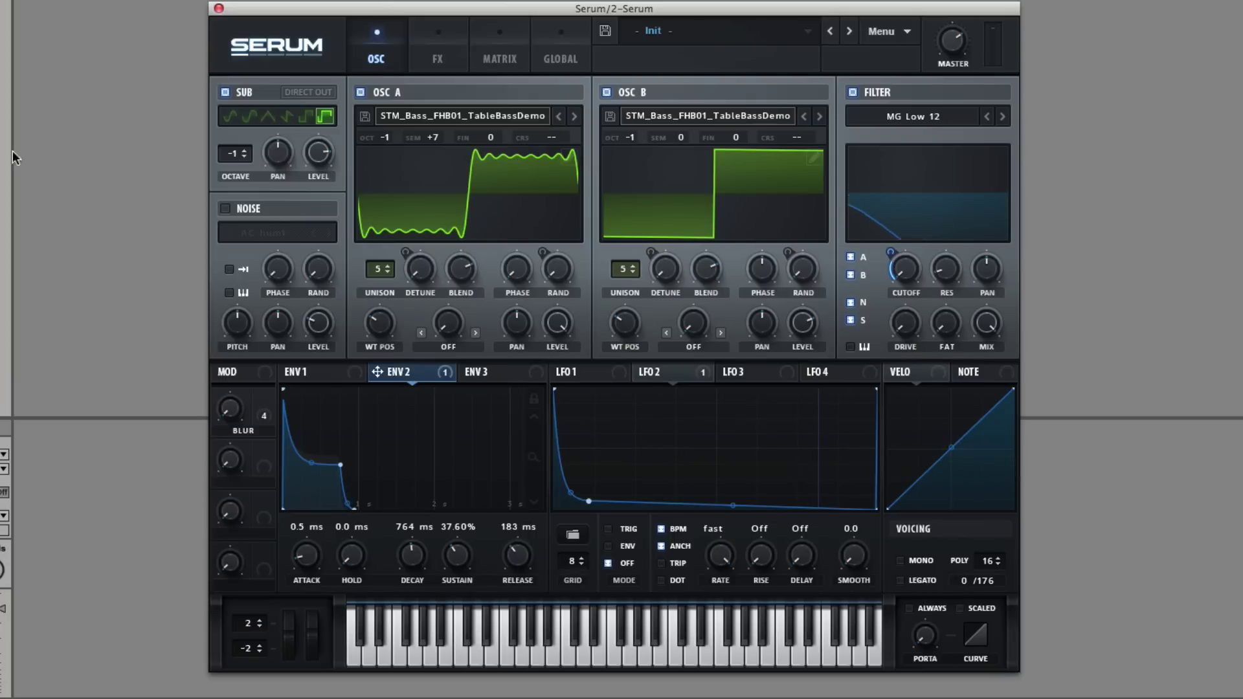
- Enable the noise oscillator with the Analog sample ARP circuit and lower its level
left_click(259, 230)
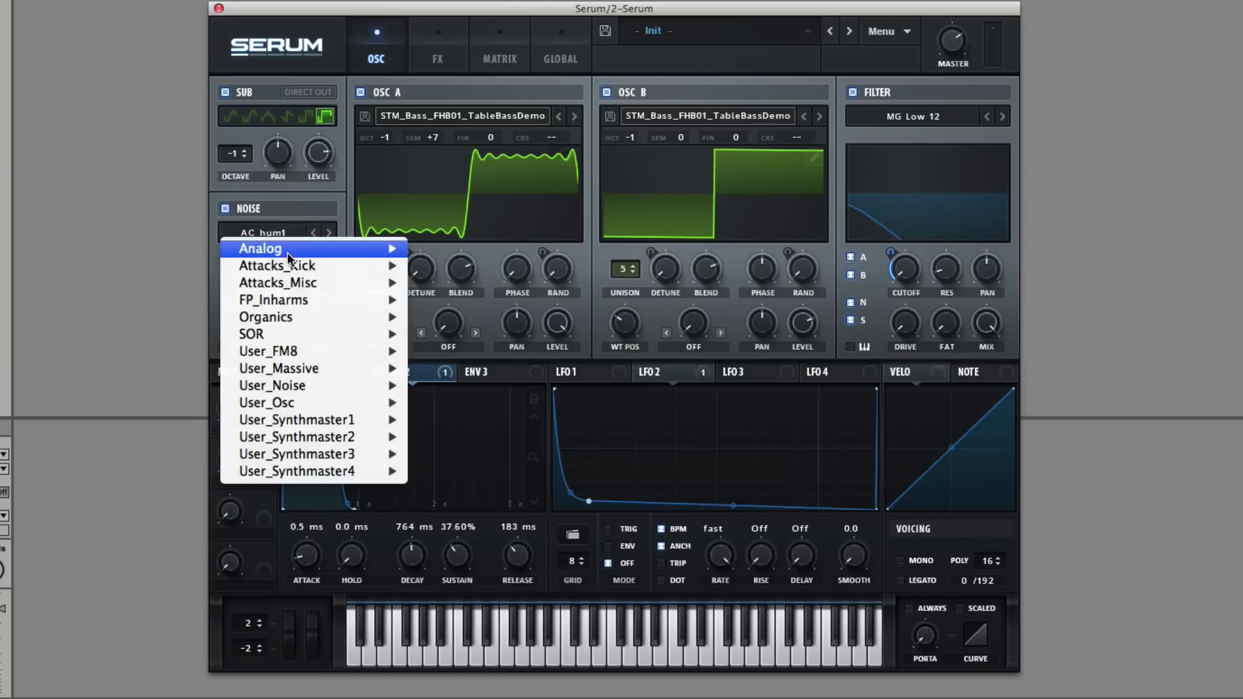
mouse_move(286, 246)
left_click(445, 266)
left_click_drag(325, 324, 340, 443)
- Map LFO 2 to the noise oscillator's level
left_click(656, 371)
left_click_drag(641, 372, 296, 369)
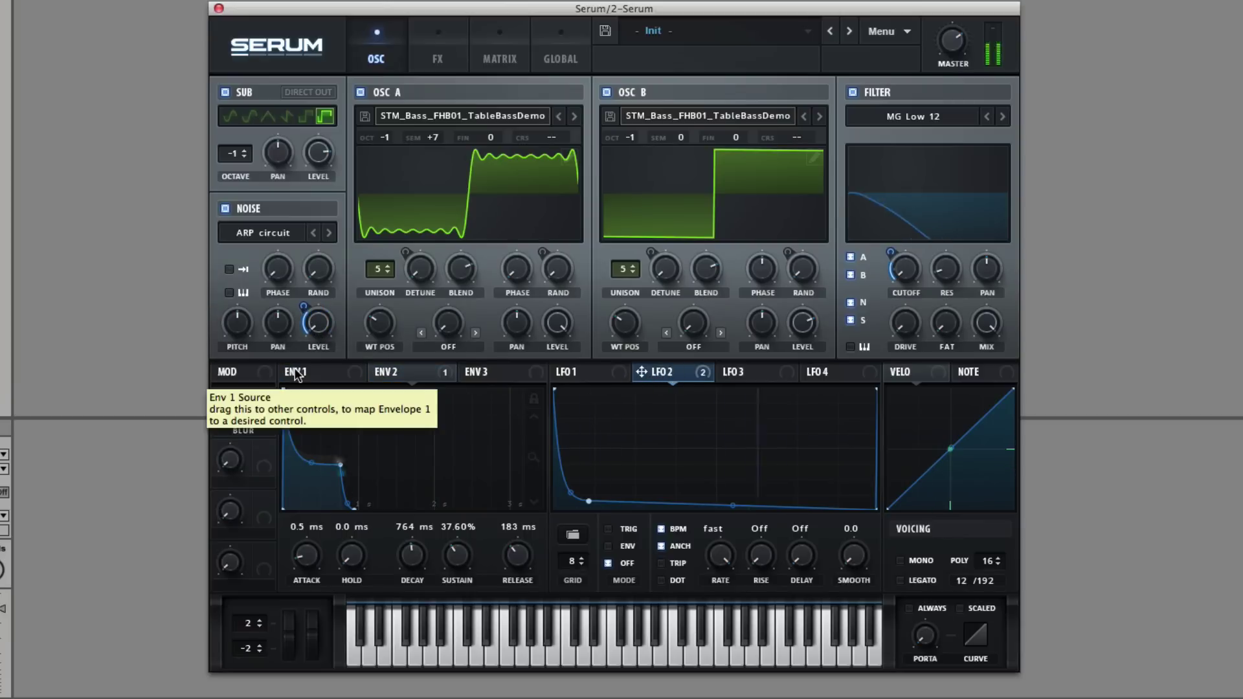
- Bypass and re-enable the filter to compare the sound, and slightly deepen the initial decay curve of LFO 2
left_click(853, 92)
left_click(852, 92)
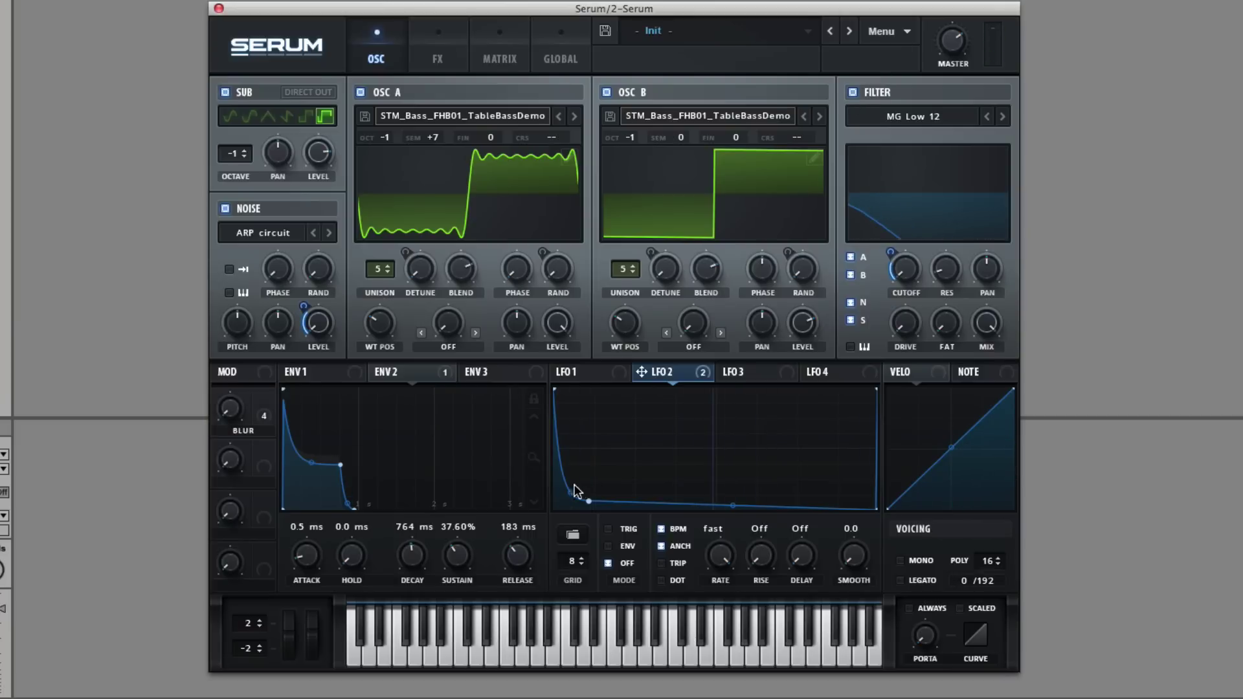
left_click_drag(571, 492, 570, 496)
- Name Macro 2 "Bite" and map it to the filter cutoff and LFO 2's rate
double_click(264, 492)
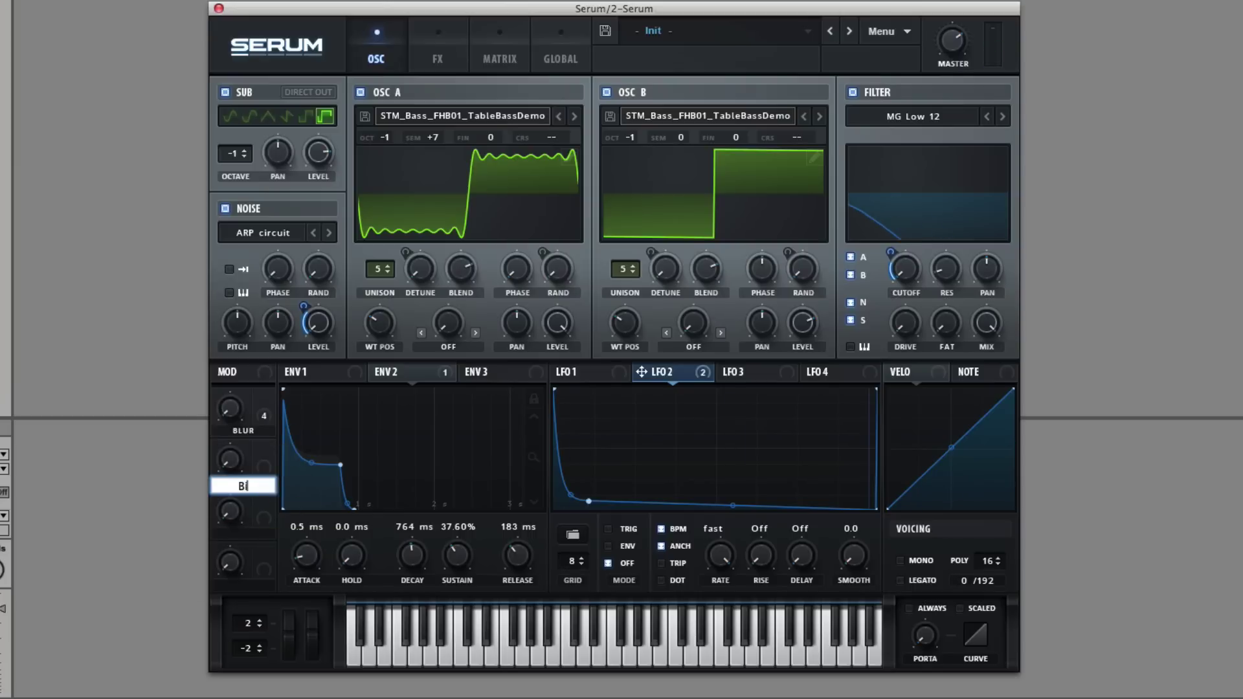
key("Return")
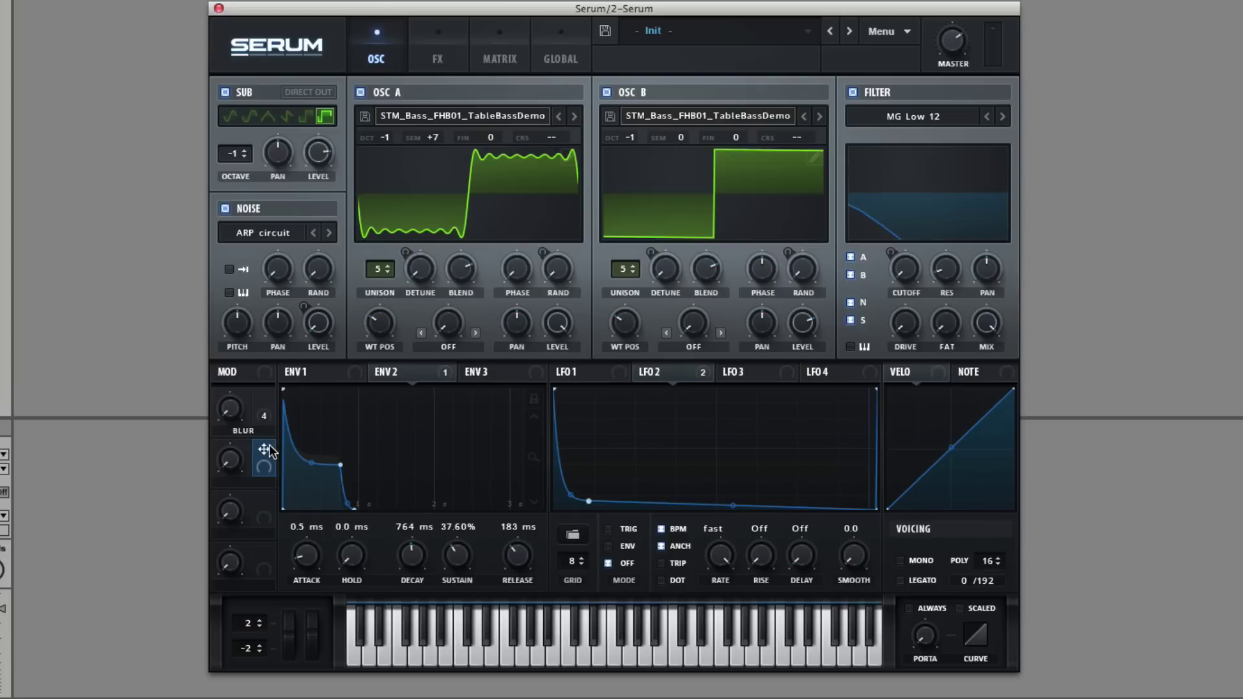
left_click_drag(264, 451, 892, 324)
left_click_drag(263, 452, 671, 630)
left_click_drag(239, 466, 251, 247)
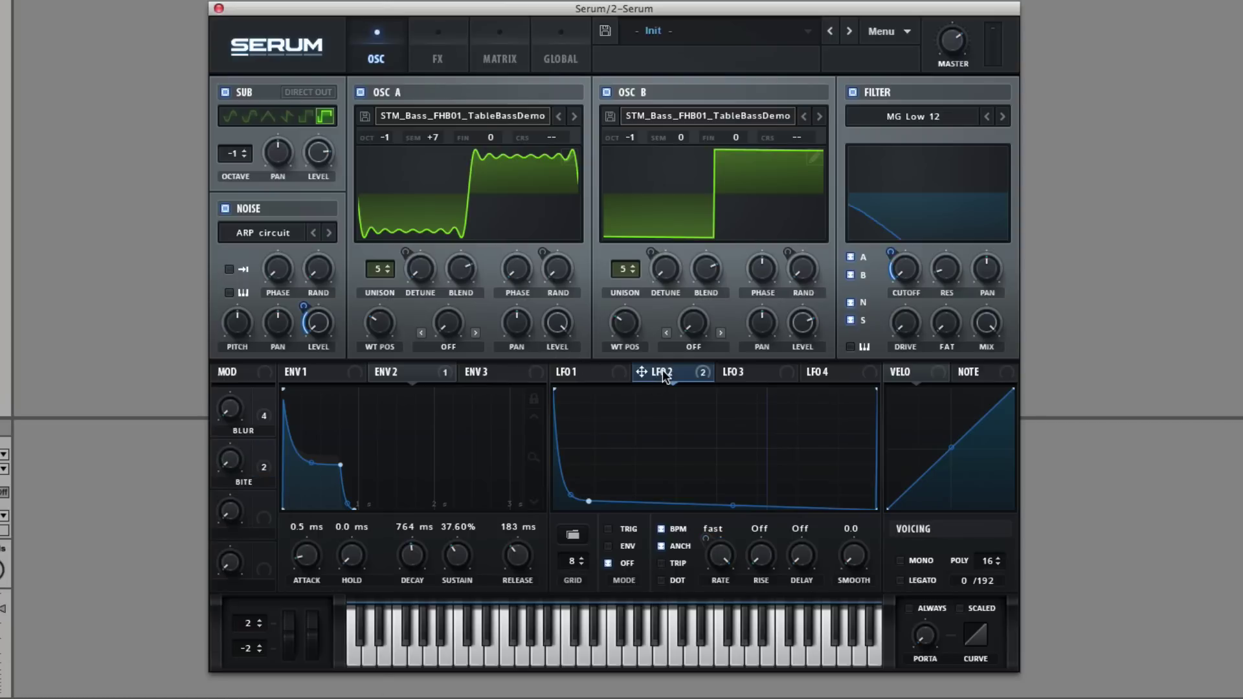
- Set Macro 2 as the aux source for the LFO 2 to Noise Level modulation in the matrix
left_click(508, 52)
scroll(496, 283, "down", 2)
scroll(496, 283, "down", 2)
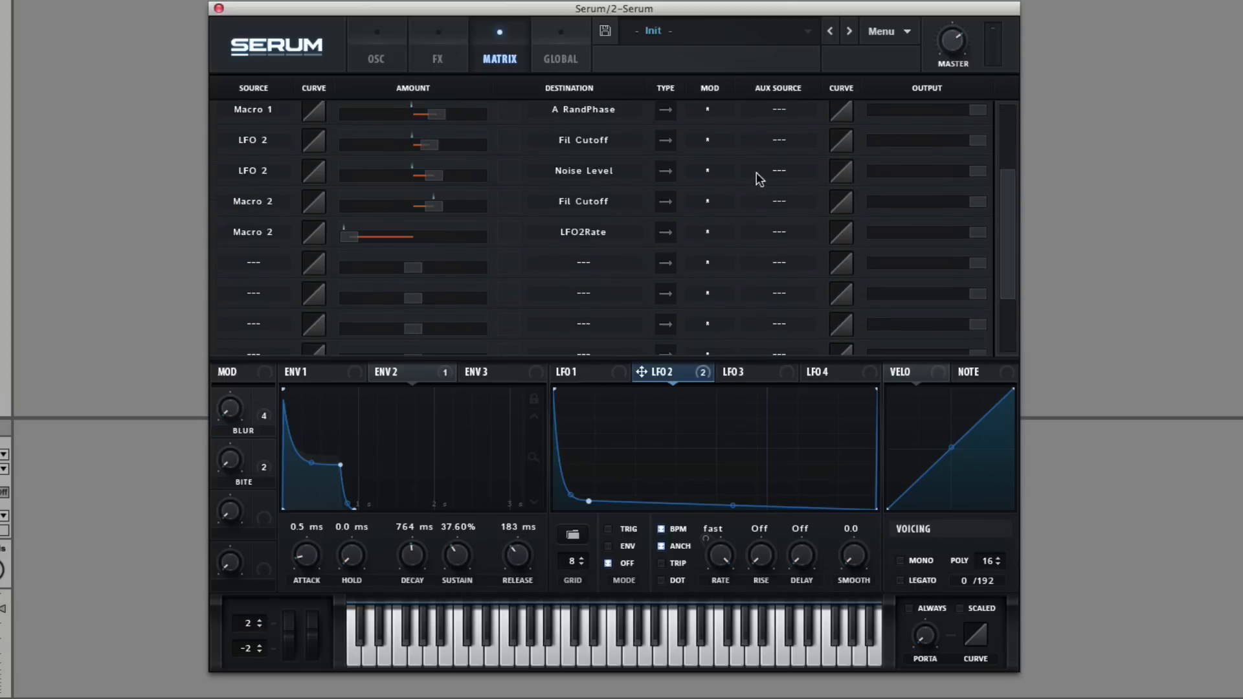
left_click(777, 174)
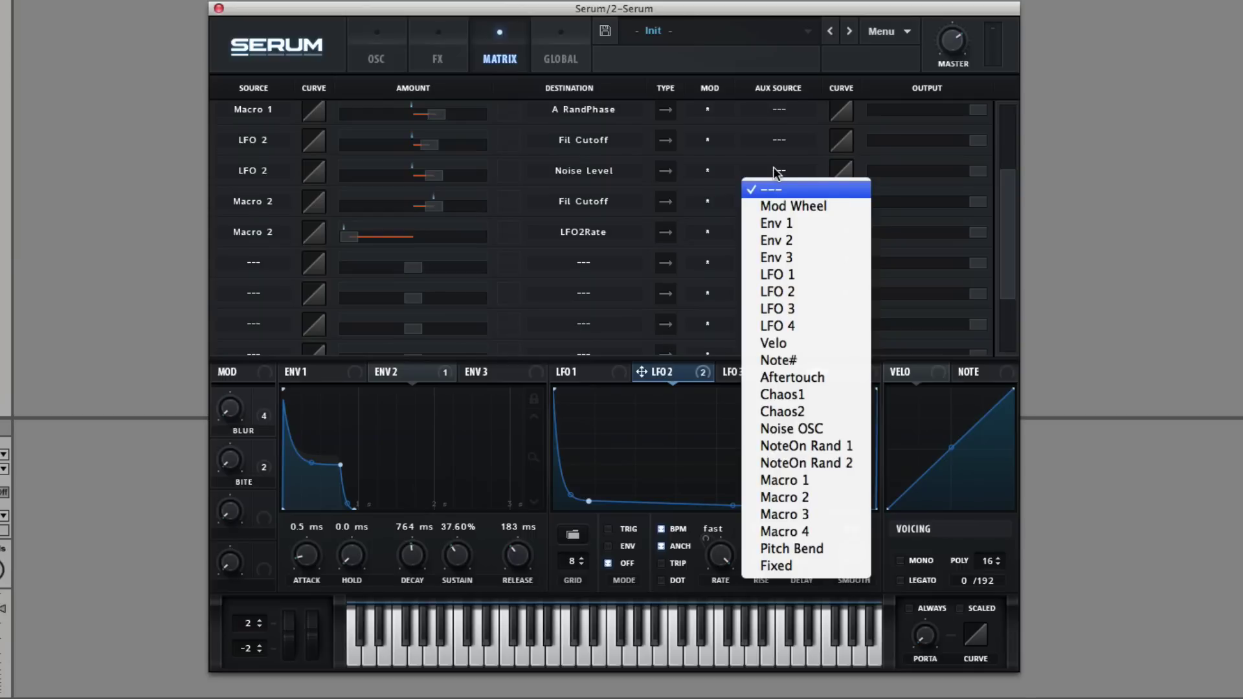
left_click(786, 496)
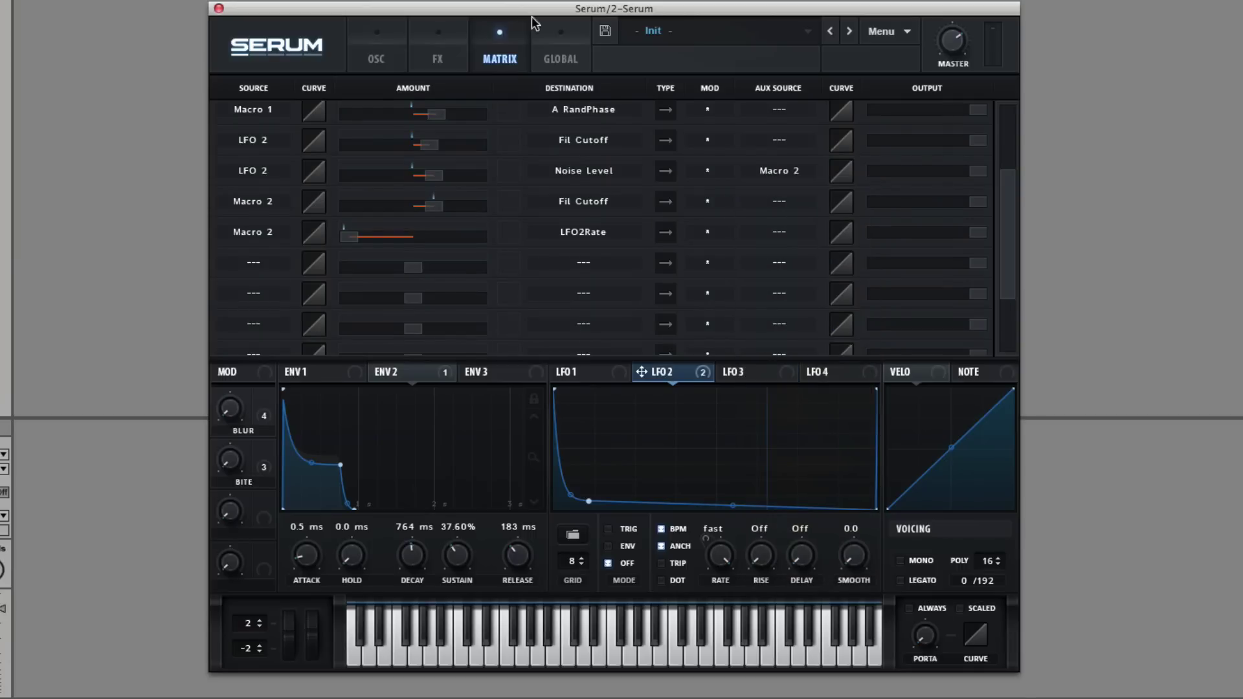
left_click(389, 51)
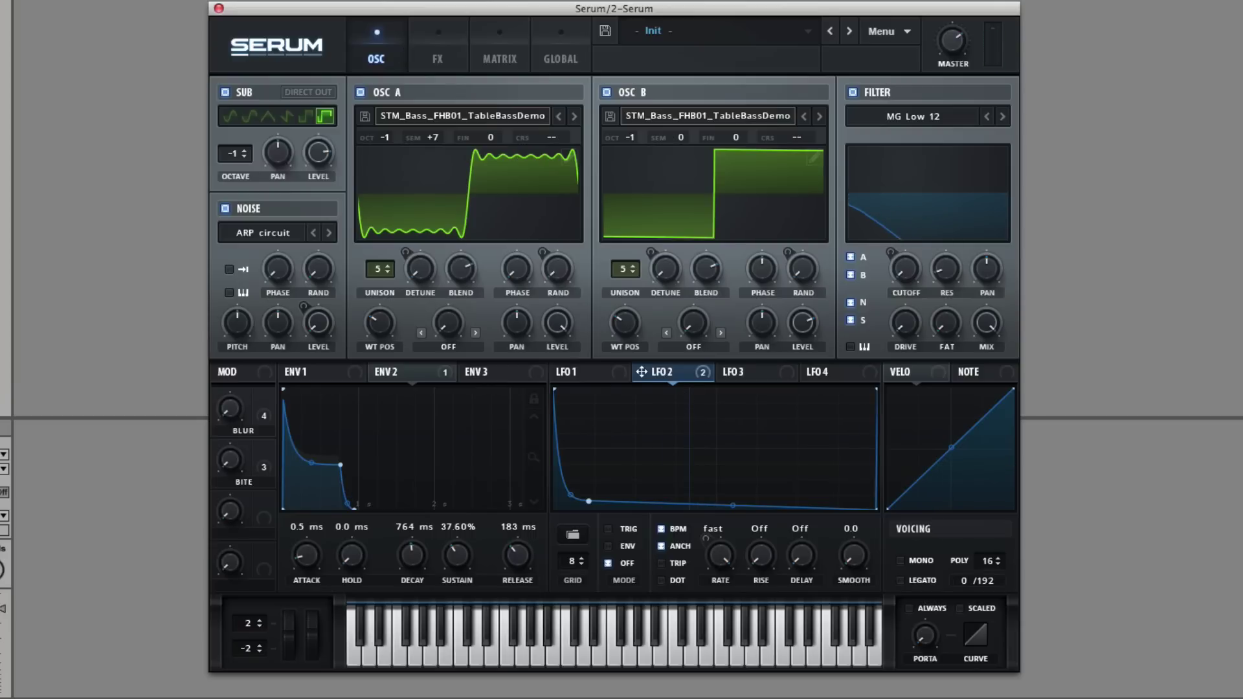
- Check the macro descriptions in the Future House Bass Vol. 1 Tips document and return to Serum
left_click(176, 694)
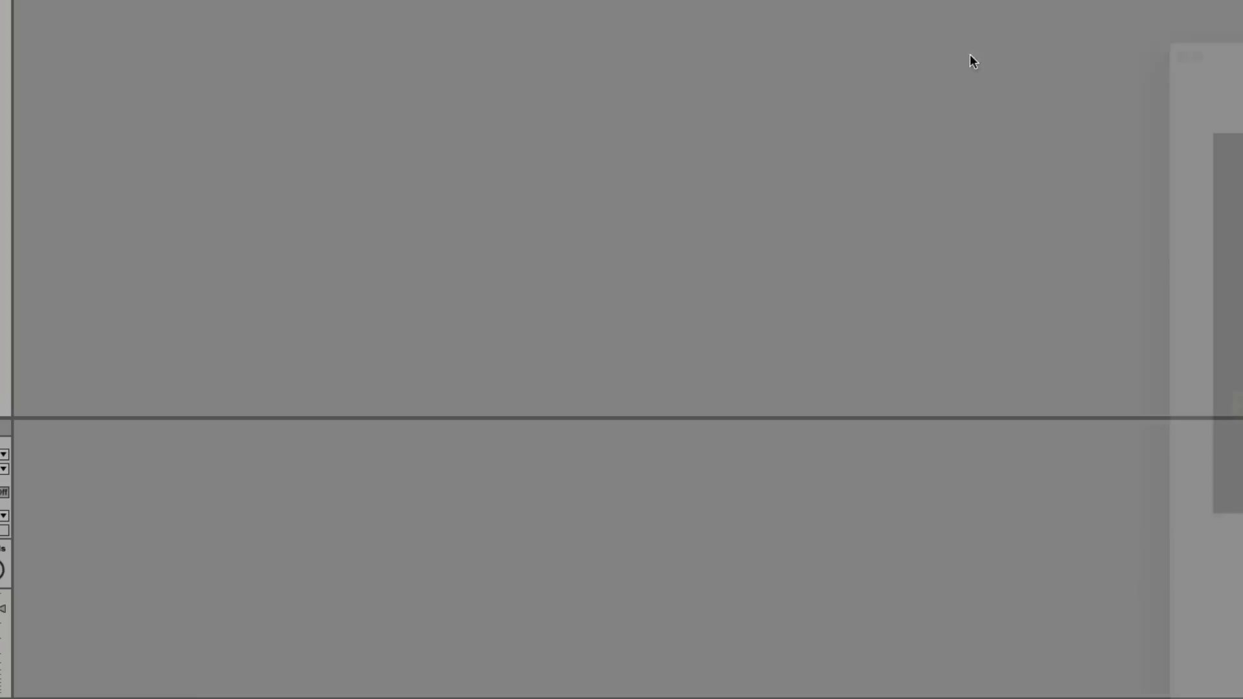
scroll(616, 58, "down", 15)
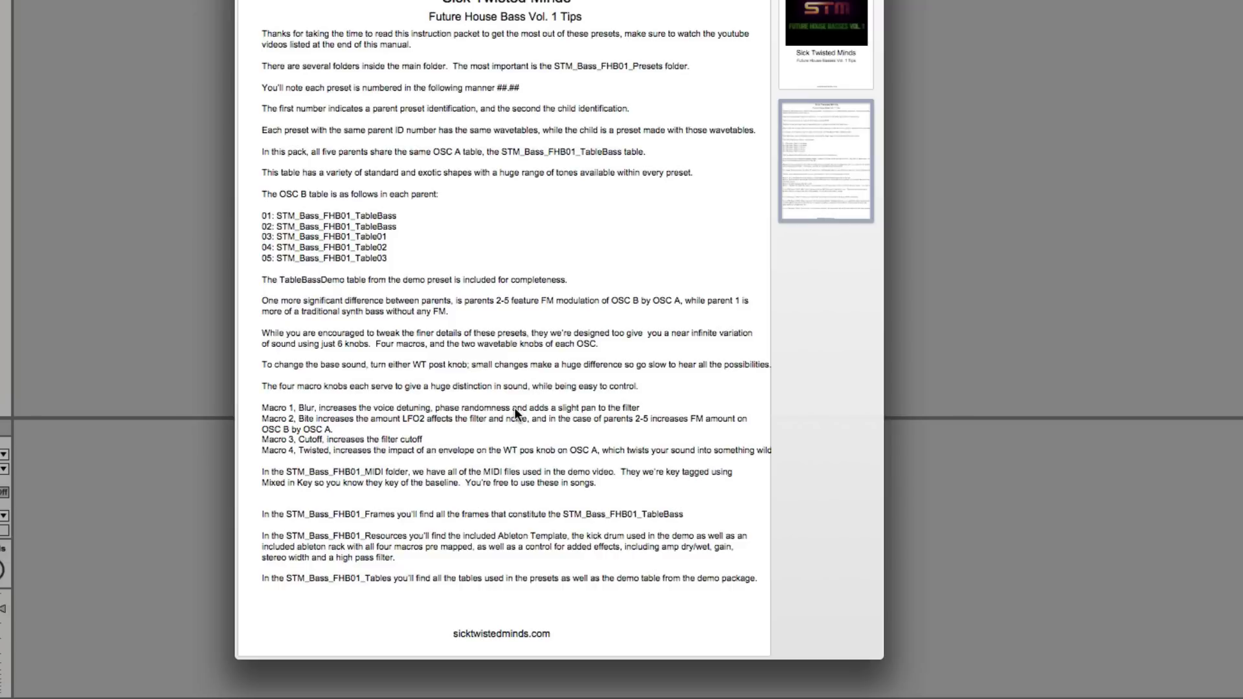
left_click(1162, 635)
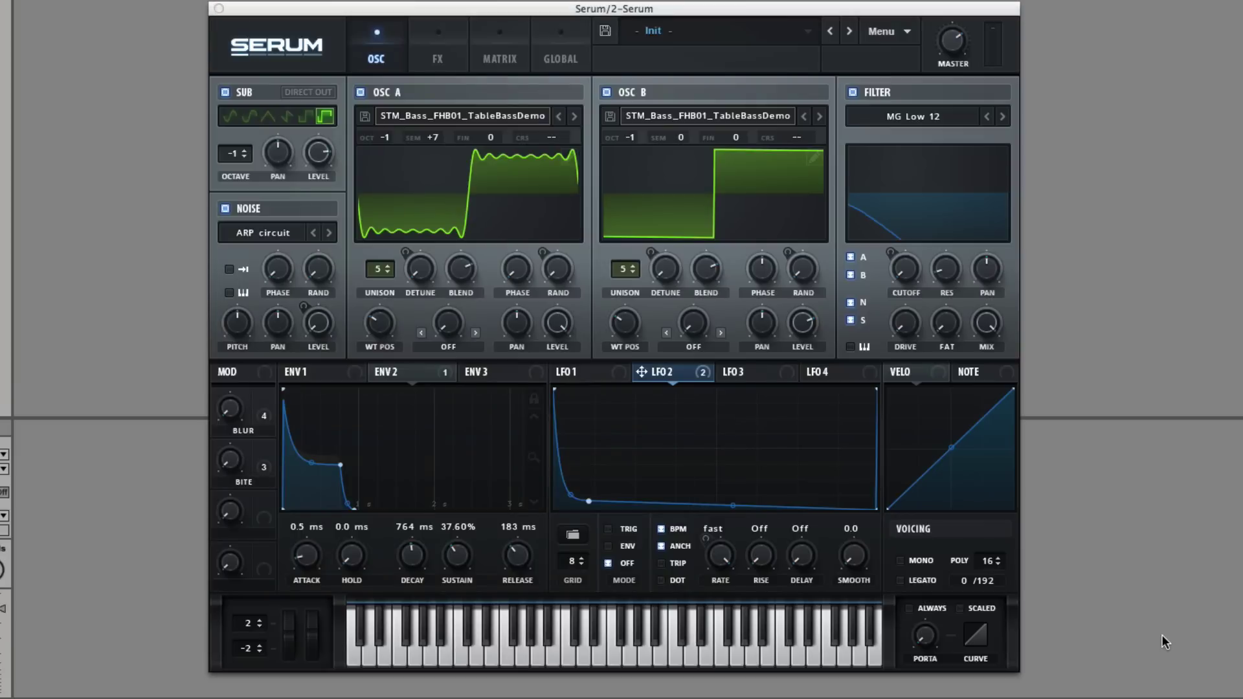
- Map the Bite macro to Osc B's warp amount with a high positive depth, leaving the warp mode off
left_click(641, 379)
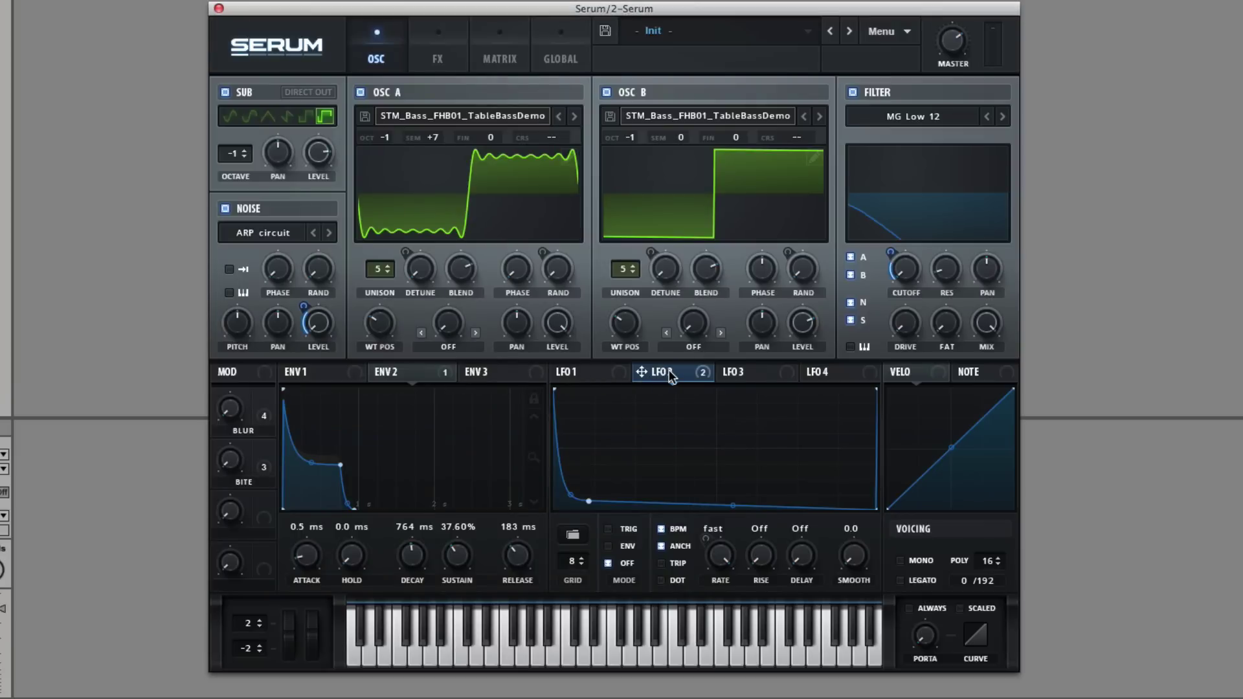
left_click_drag(263, 451, 697, 325)
left_click(694, 347)
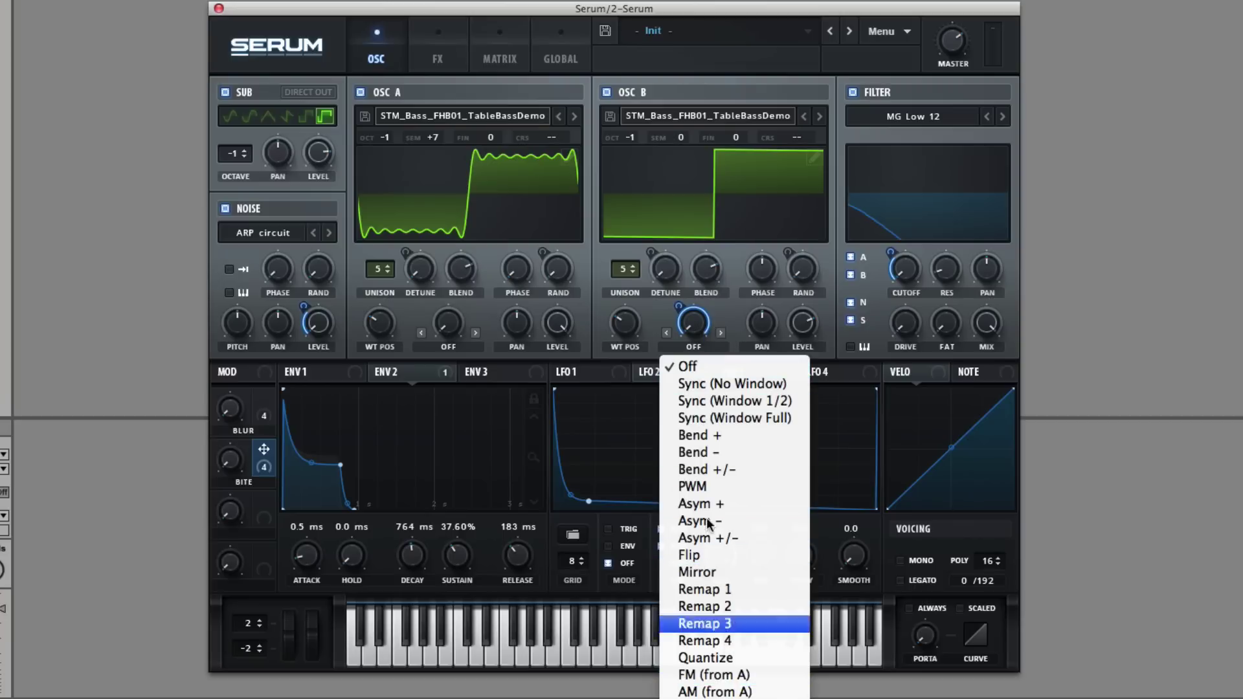
left_click(681, 306)
left_click_drag(678, 307, 672, 423)
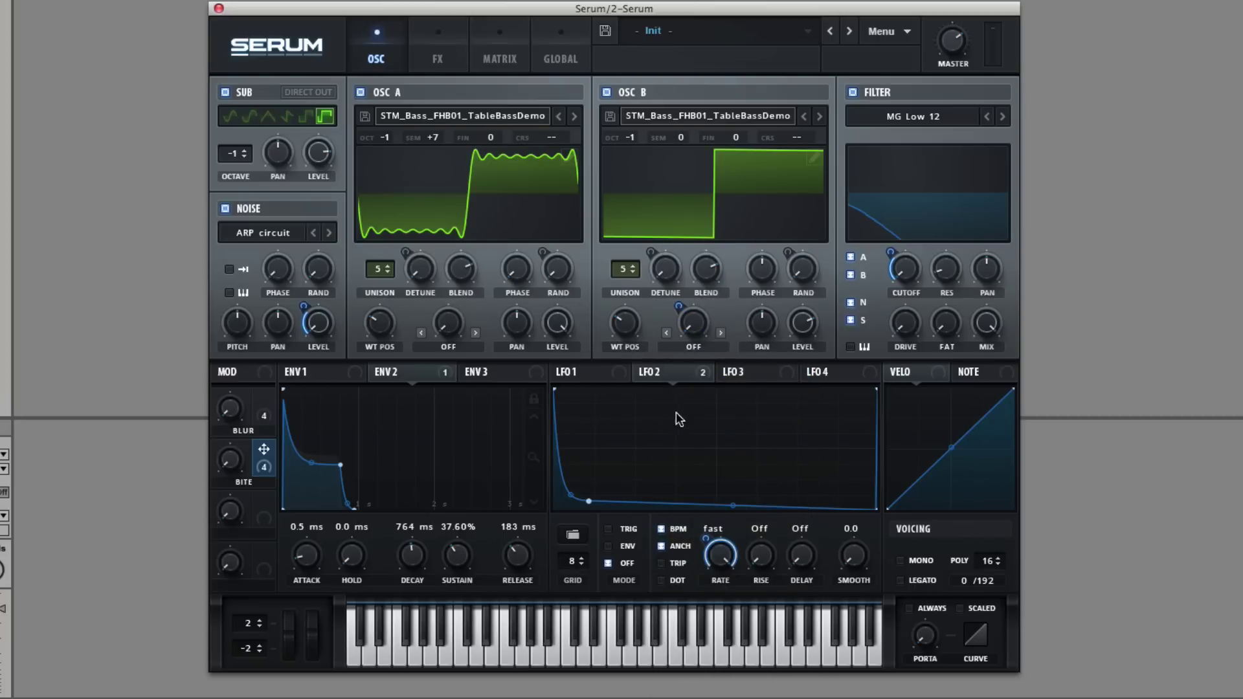
left_click_drag(682, 314, 711, 72)
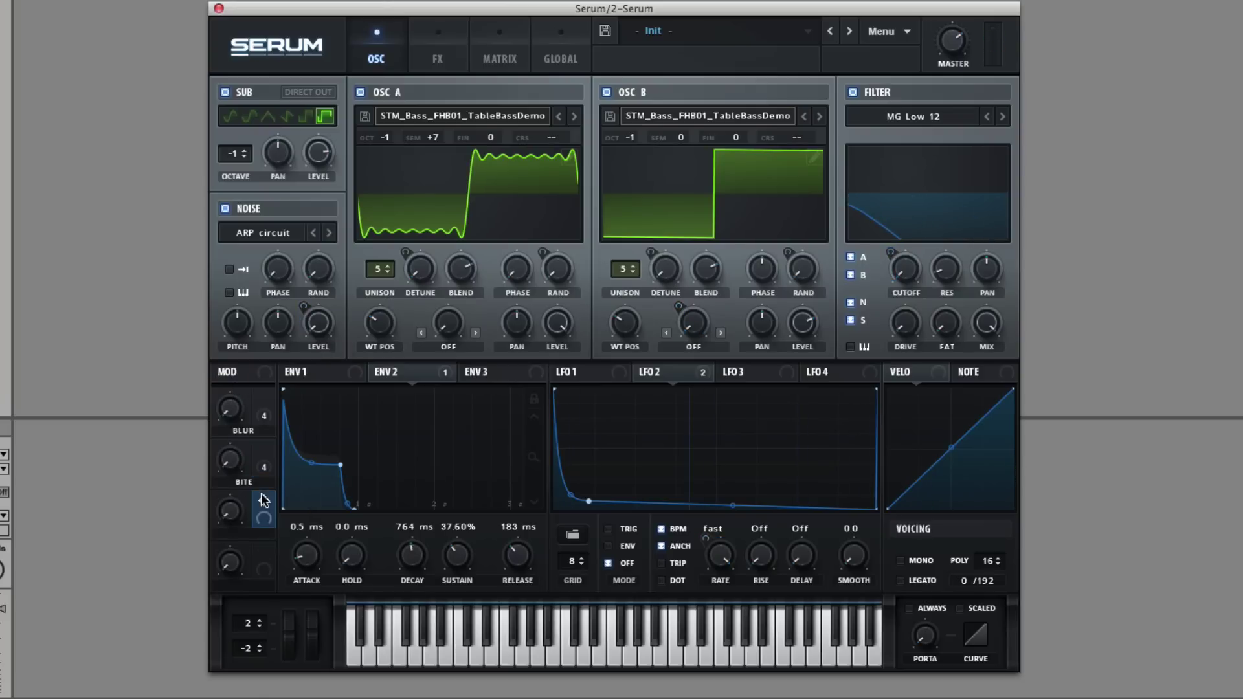
- Map Macro 3 to the filter cutoff and name it "Cutoff"
left_click_drag(263, 500, 896, 170)
double_click(241, 538)
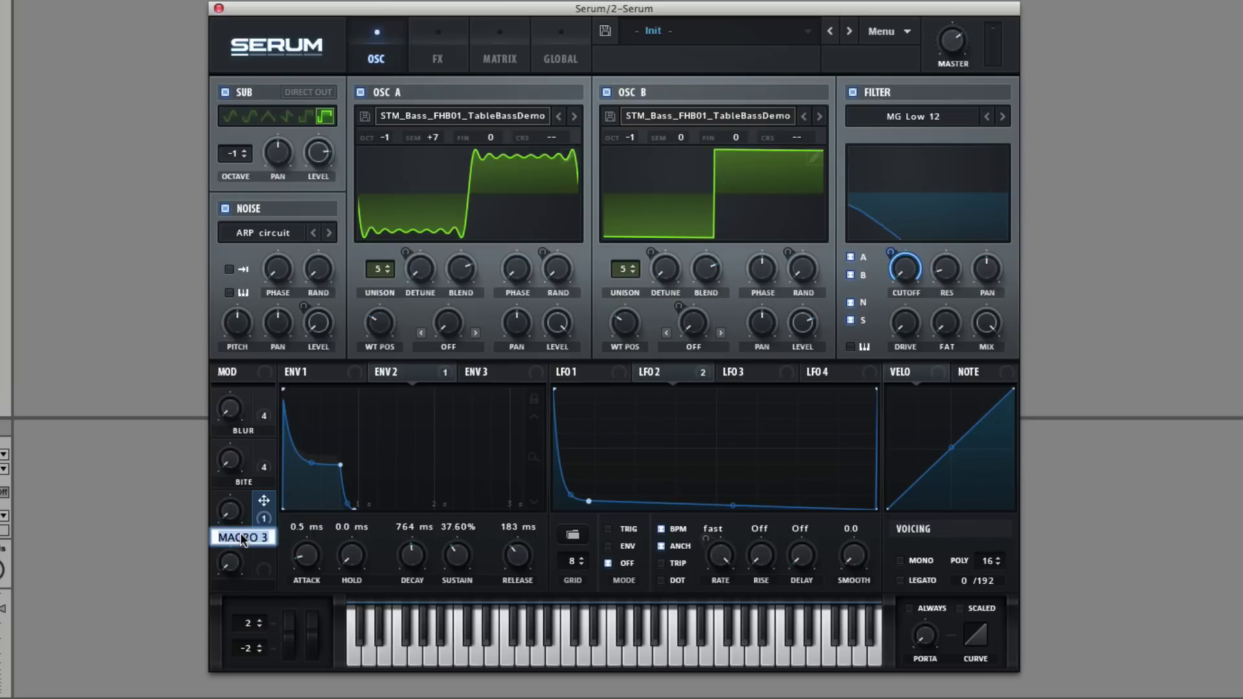
type("Cutoff")
key("Return")
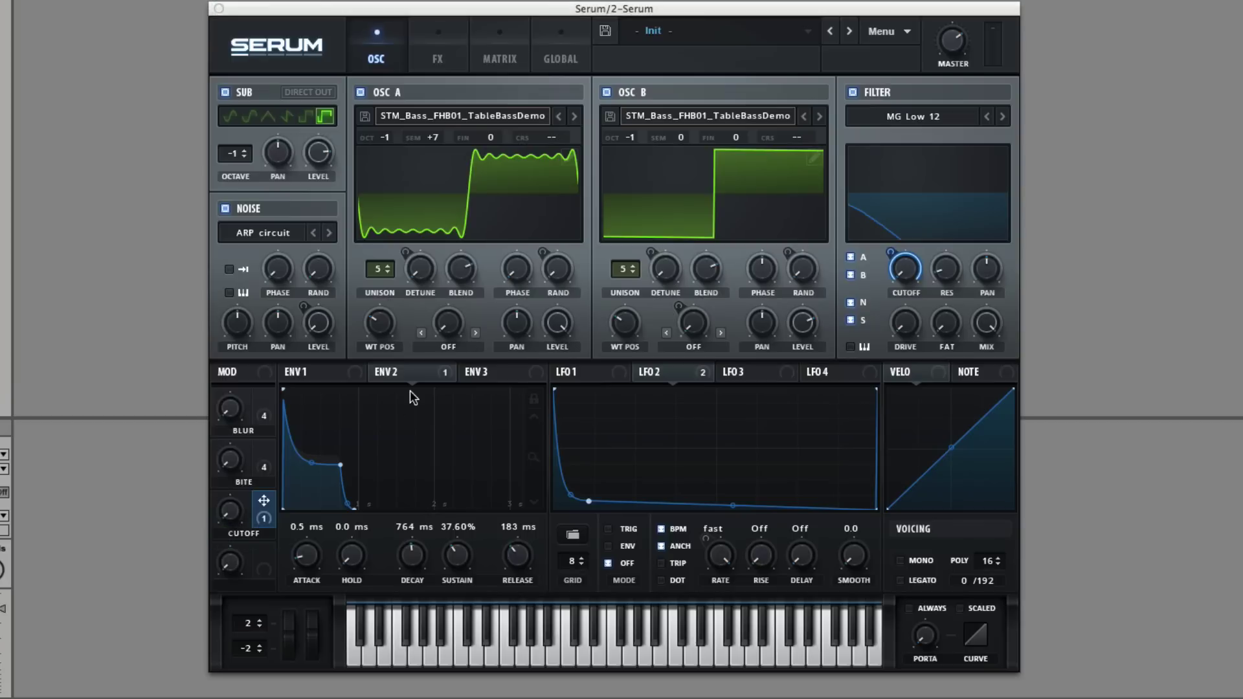
- Sweep the Cutoff macro while notes play to audition the filter opening, and return it to zero
left_click(236, 514)
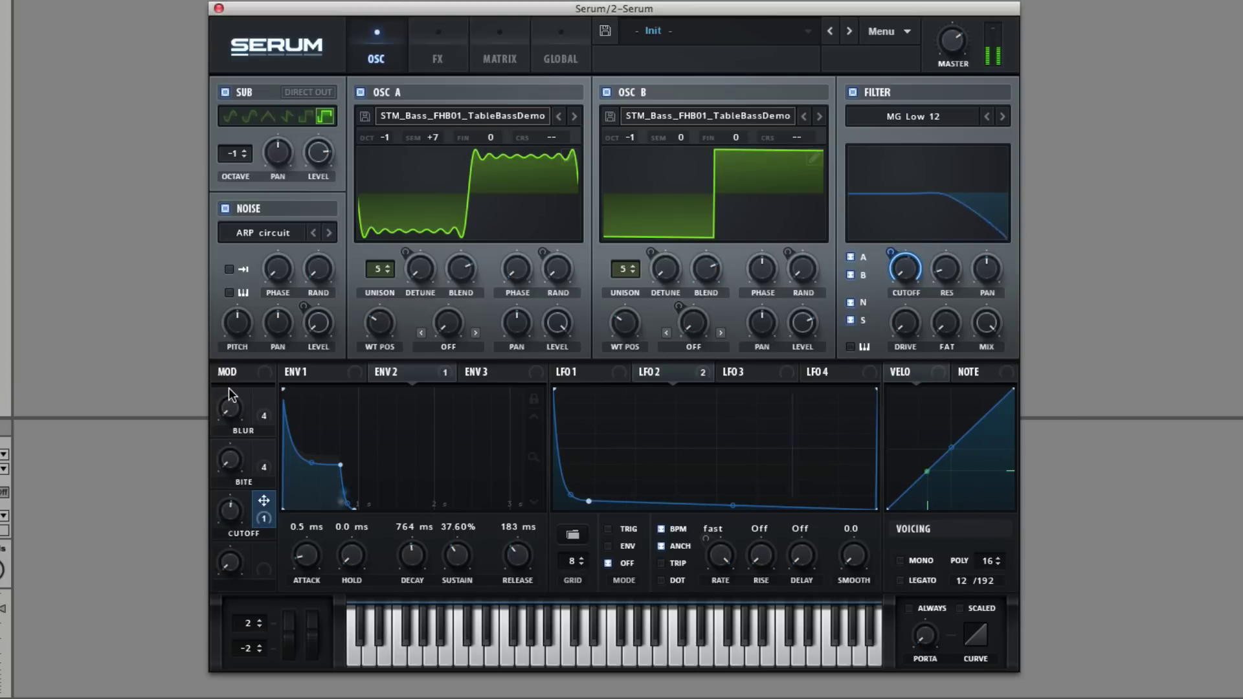
left_click_drag(231, 513, 222, 539)
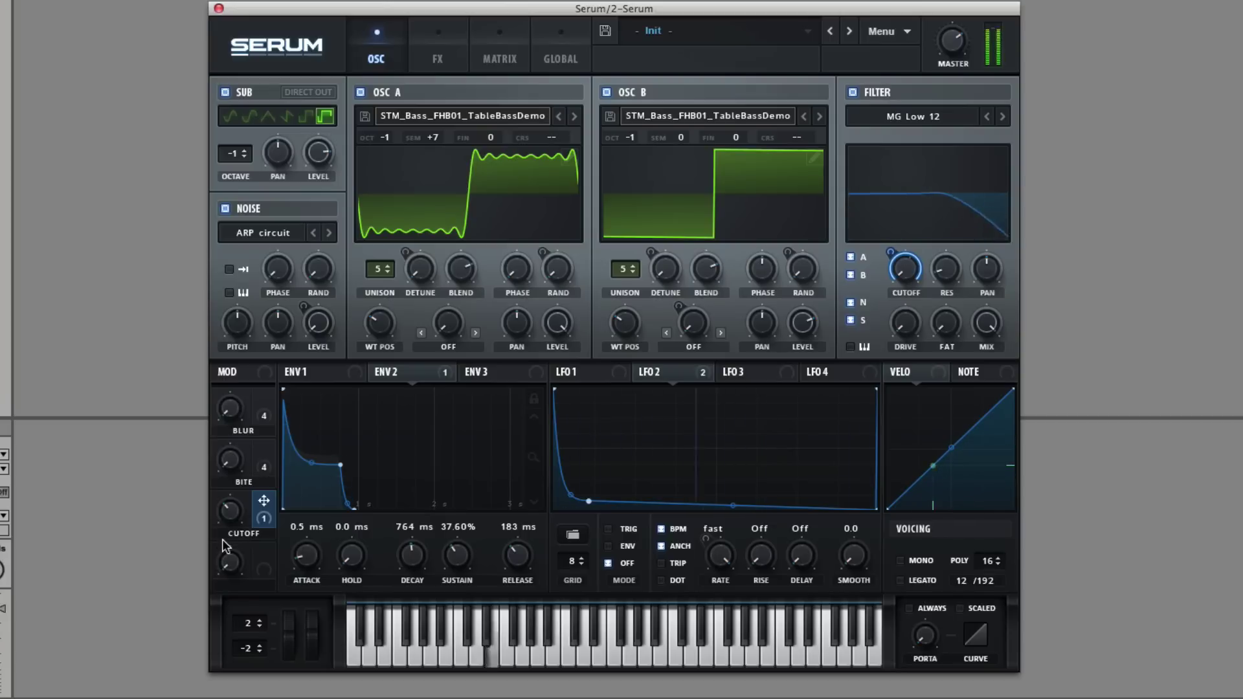
left_click_drag(227, 515, 228, 616)
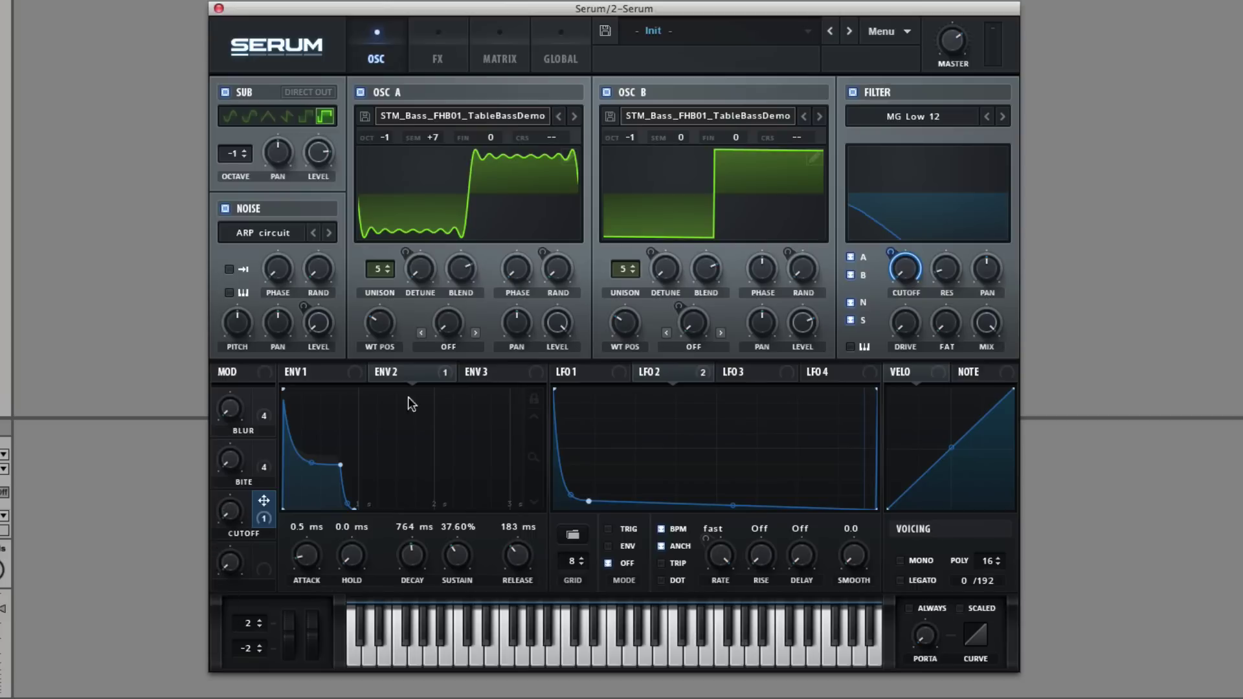
- Map Env 3 to Osc A's wavetable position at a low depth, with 0% sustain and a decay of about 933 ms
left_click(487, 373)
left_click_drag(466, 373, 381, 324)
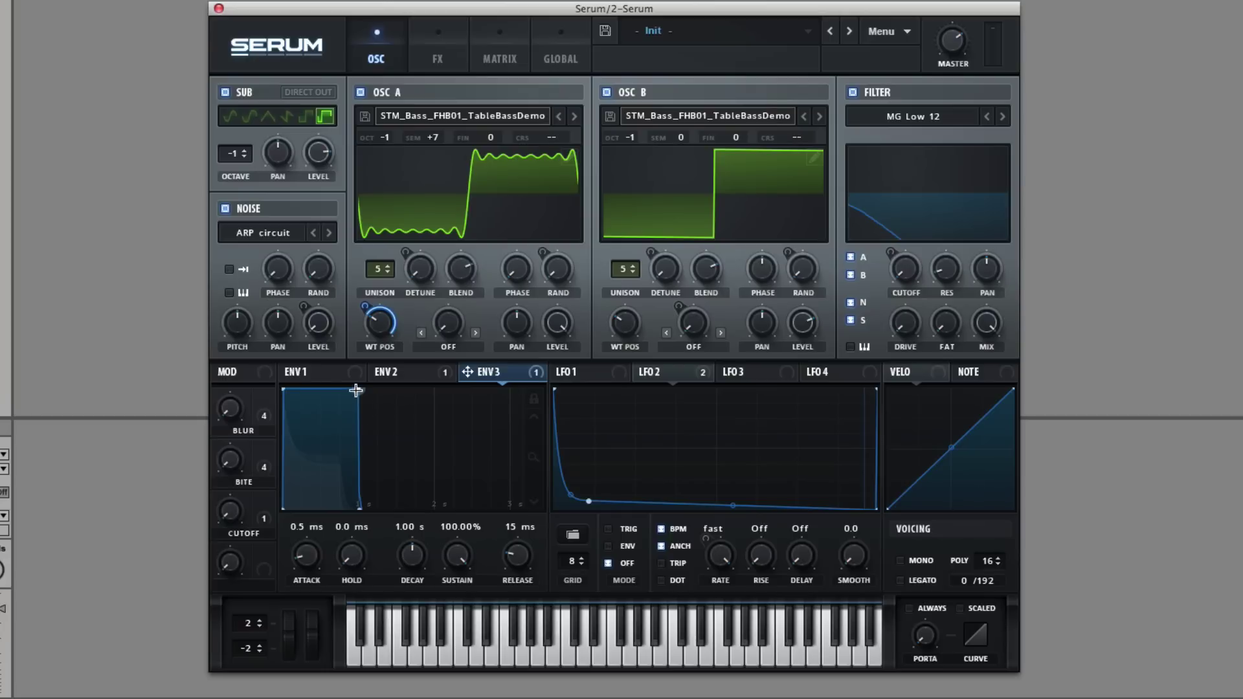
left_click_drag(356, 391, 363, 506)
left_click_drag(363, 302, 356, 352)
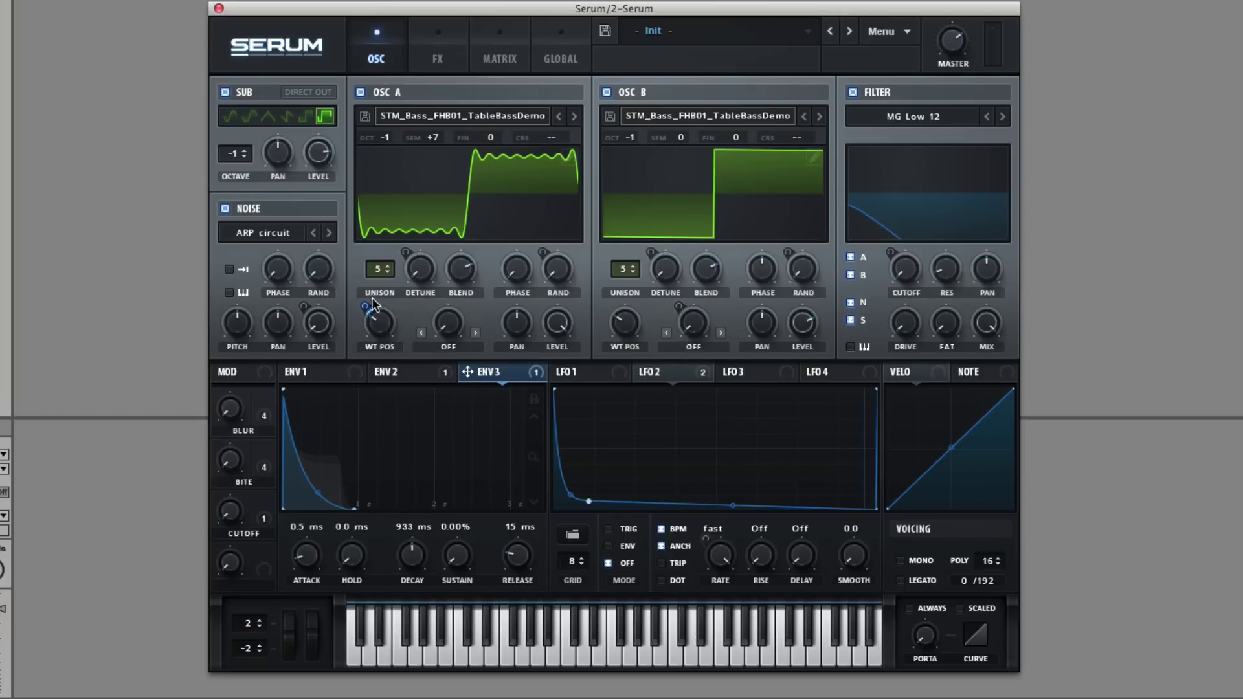
- Try longer and shorter Env 3 times, settling on a 90 ms attack and a 167 ms decay
mouse_move(367, 304)
left_click_drag(419, 565, 414, 585)
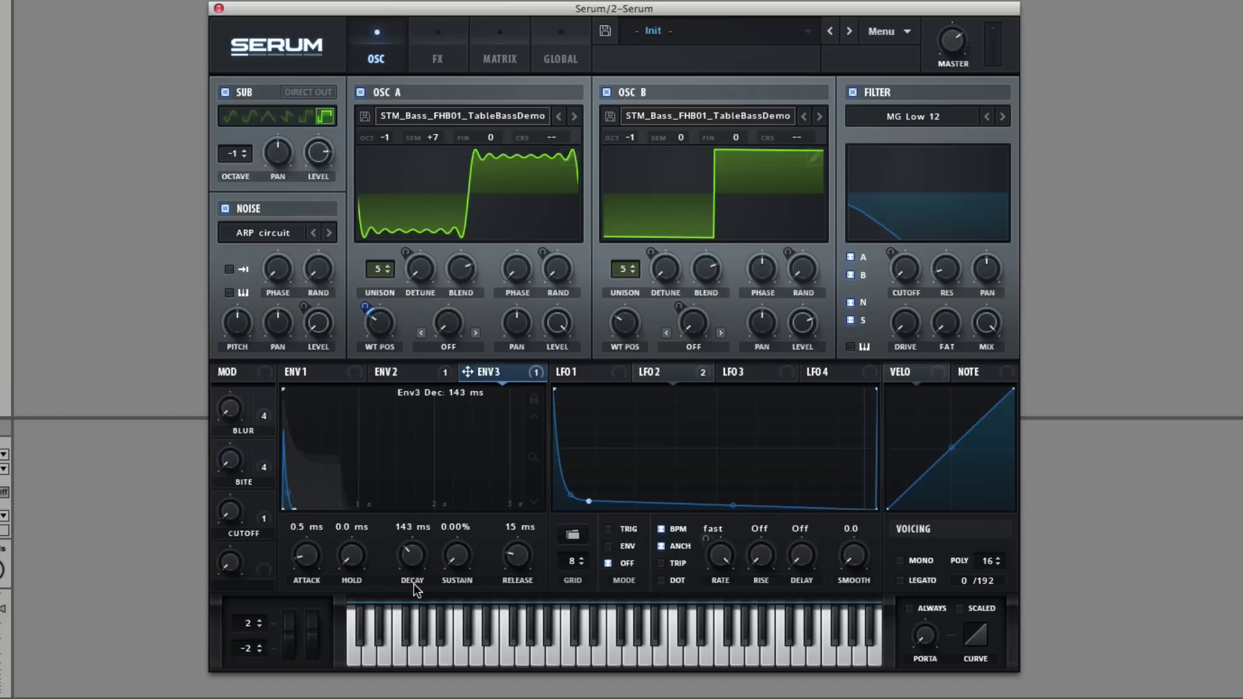
left_click_drag(415, 560, 415, 532)
left_click_drag(315, 573, 316, 485)
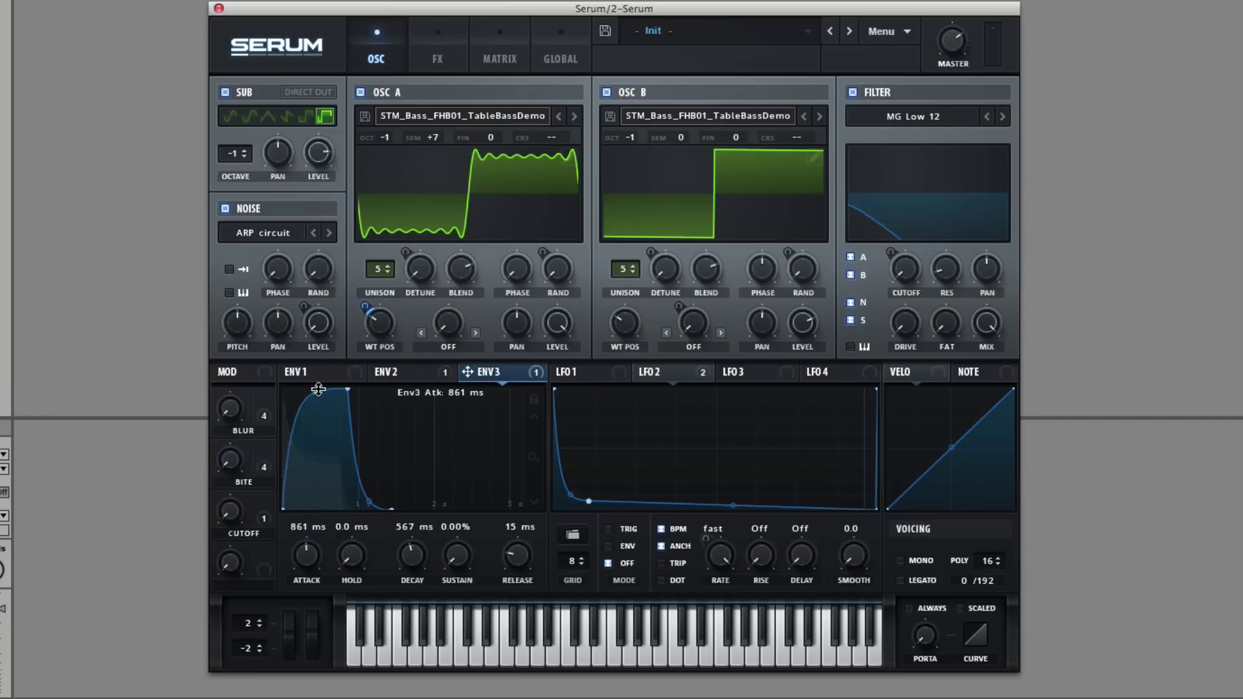
left_click_drag(315, 410, 337, 315)
left_click_drag(309, 560, 310, 597)
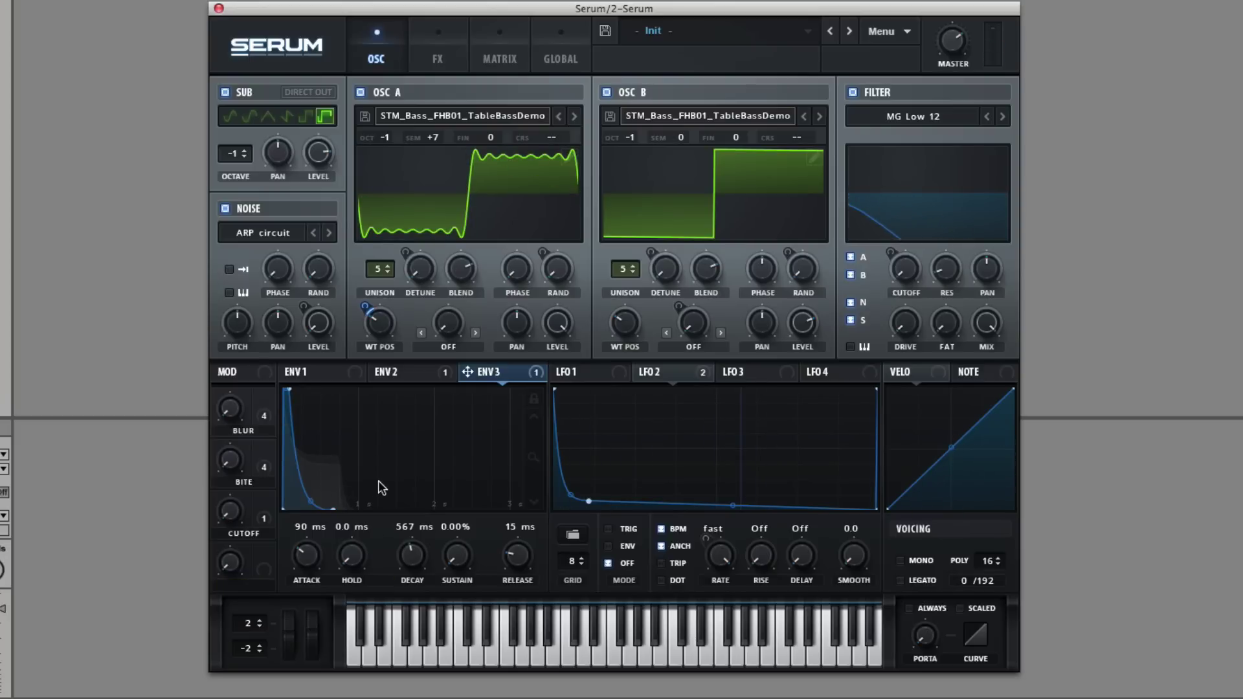
left_click_drag(252, 558, 262, 552)
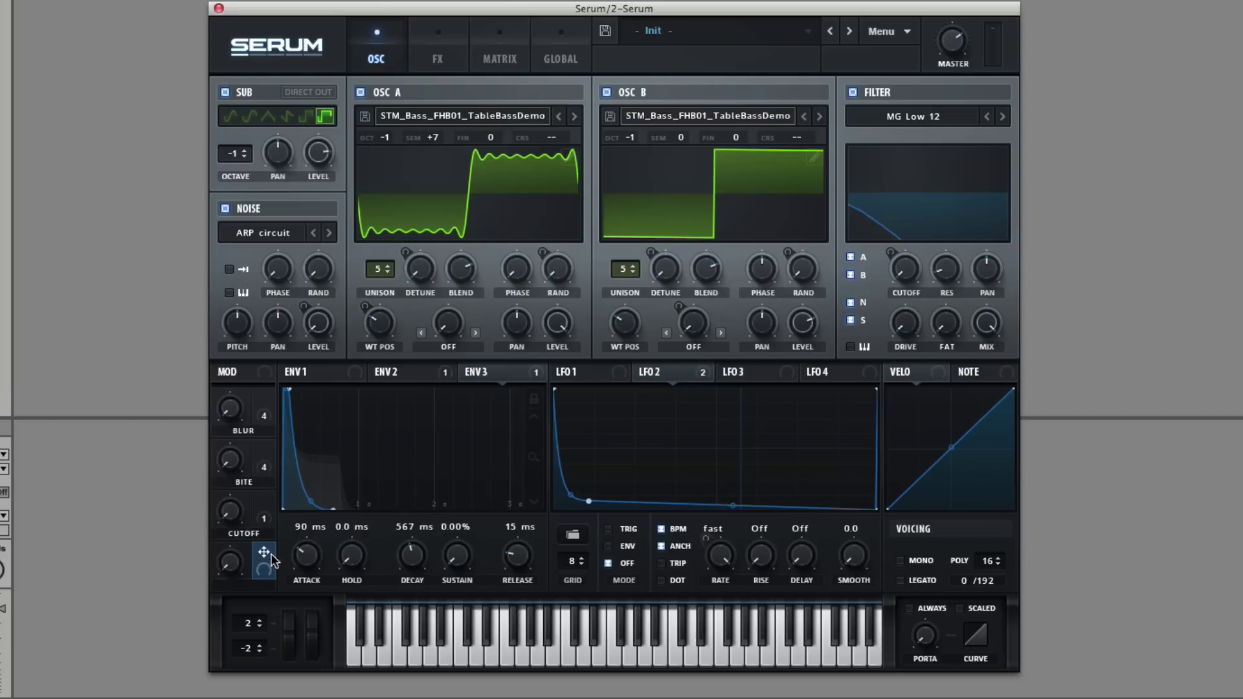
left_click_drag(418, 558, 421, 573)
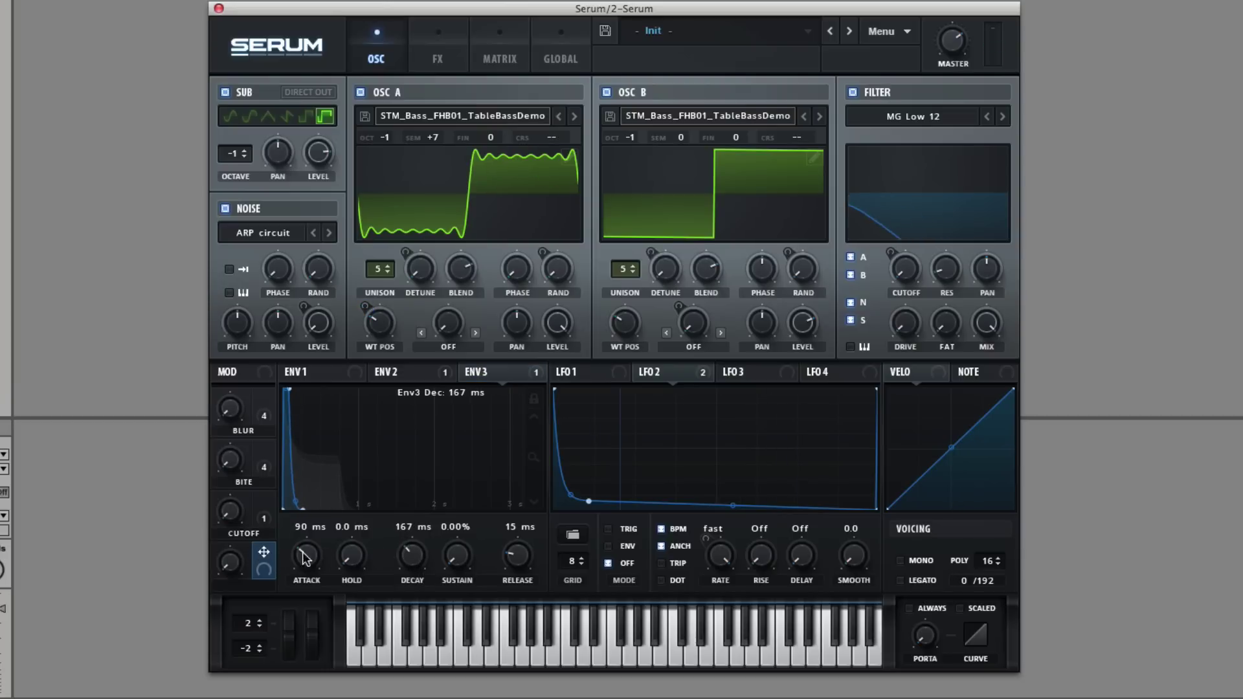
- Map Macro 4 to Env 3's decay and make it the aux source for the Env 3 to Osc A wavetable position modulation
left_click_drag(266, 555, 412, 555)
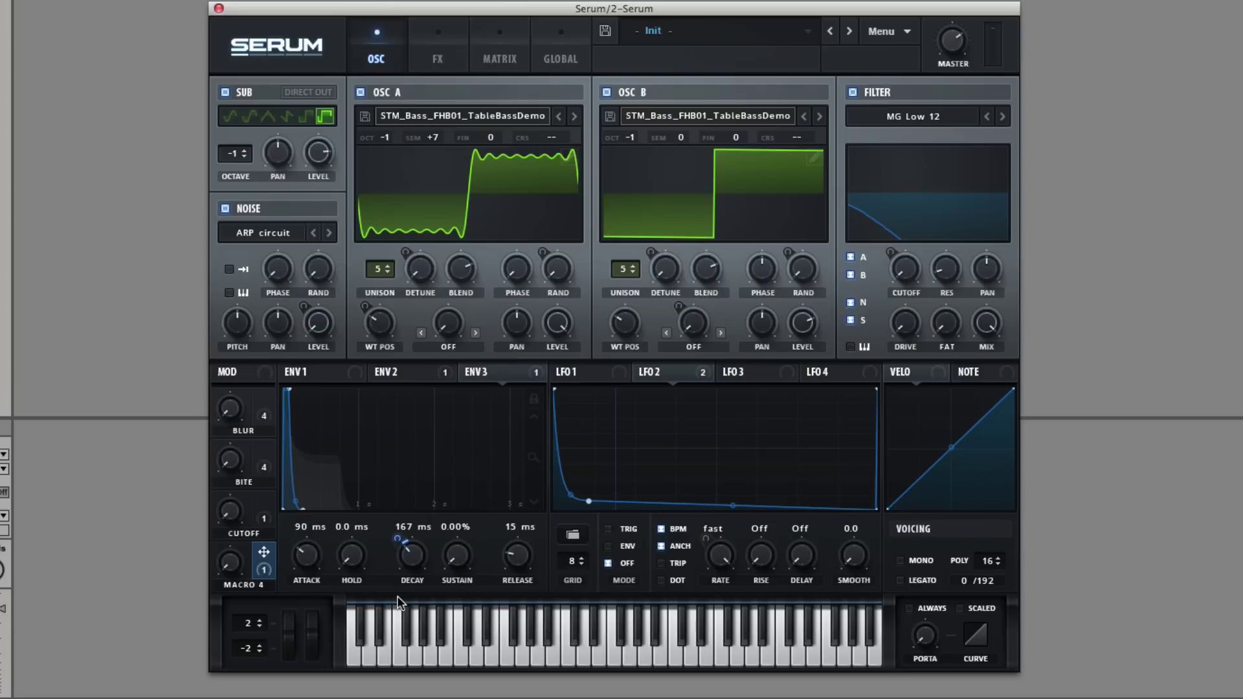
left_click(495, 57)
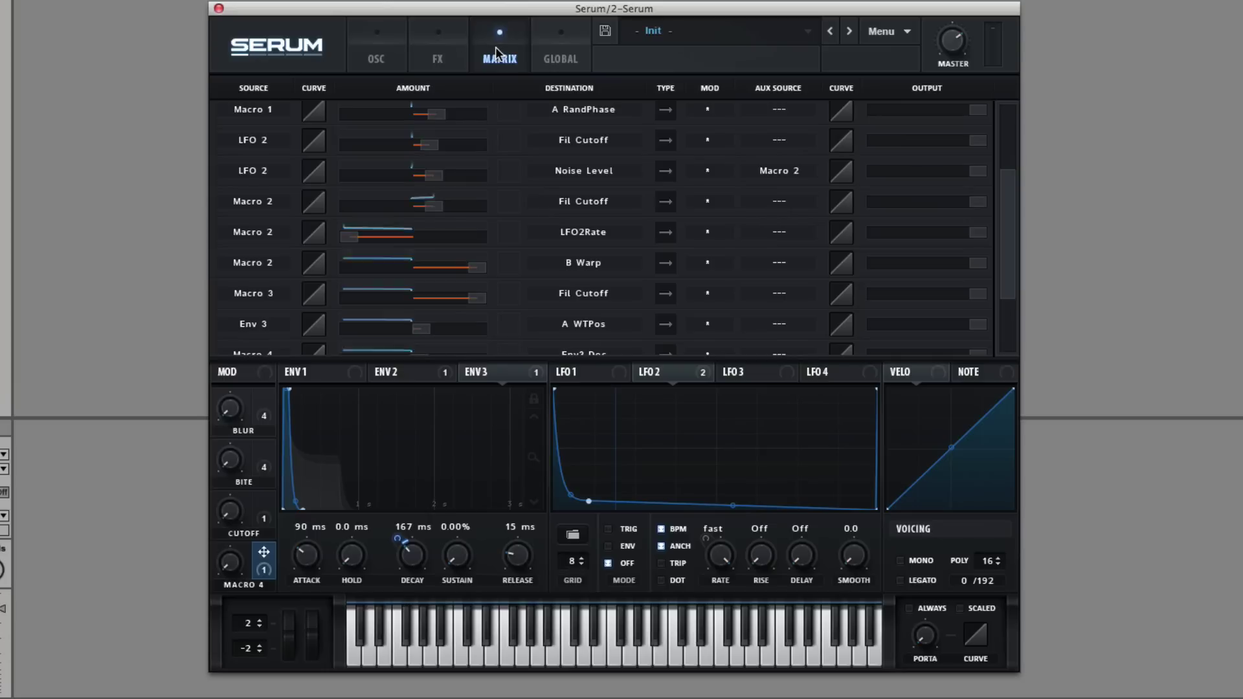
scroll(536, 252, "down", 4)
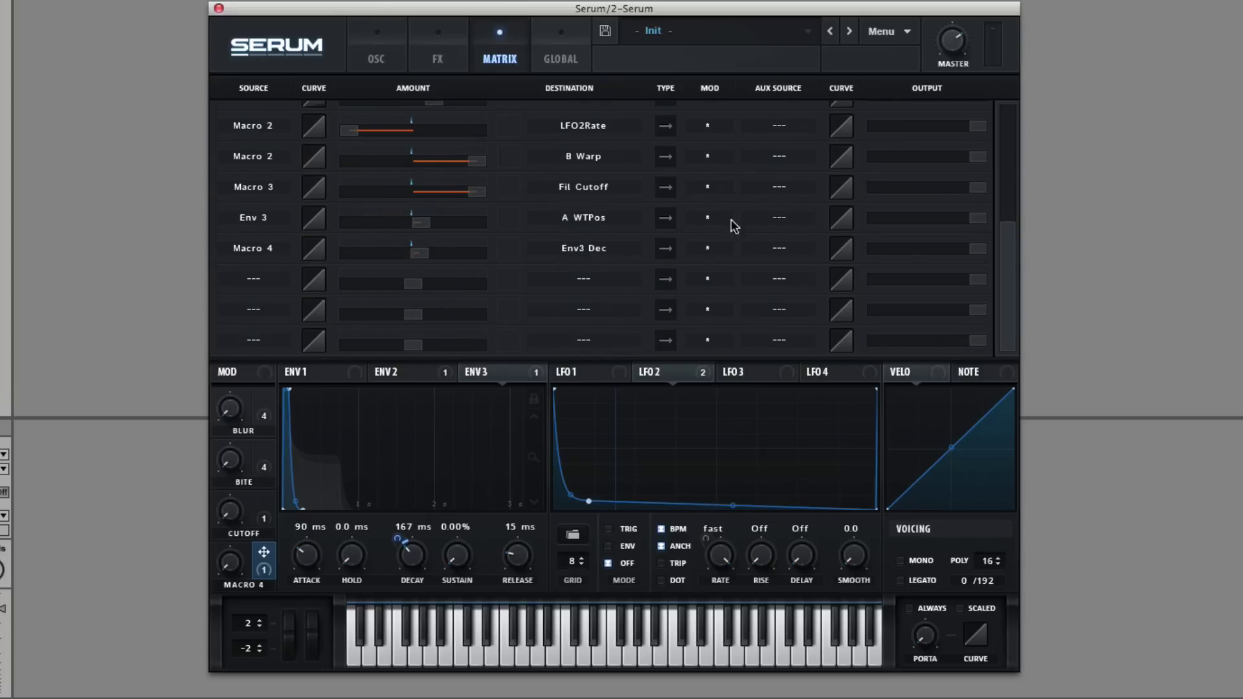
left_click(779, 221)
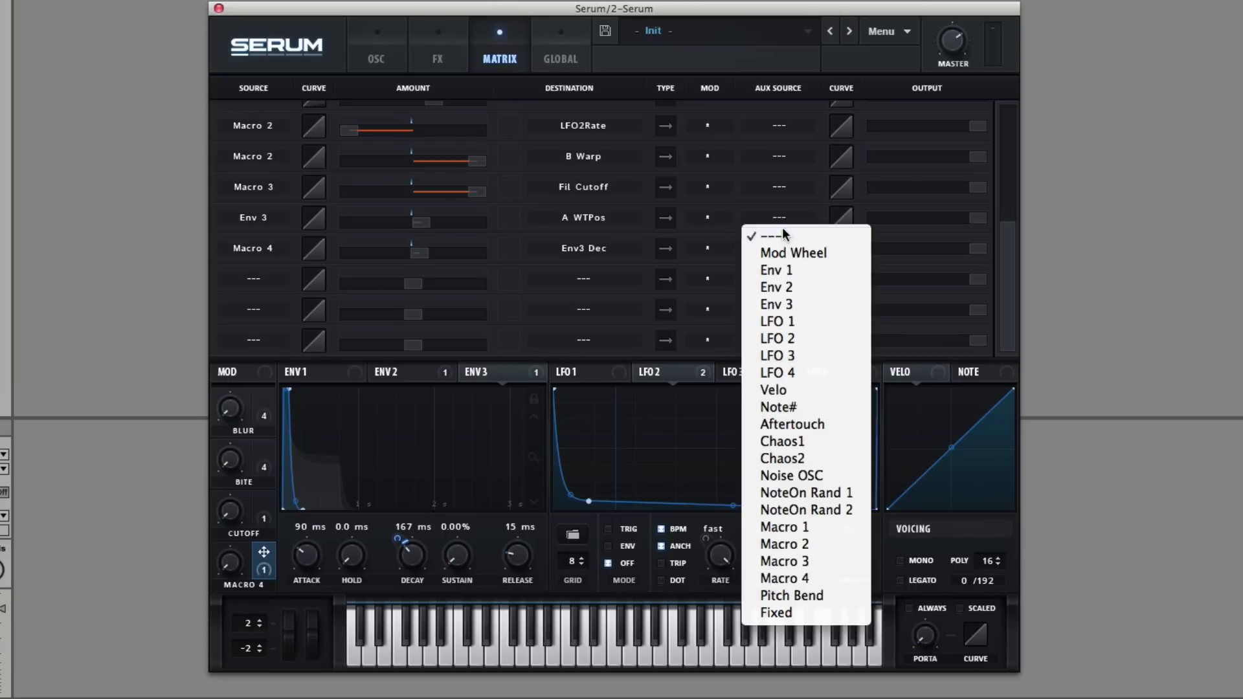
left_click(793, 575)
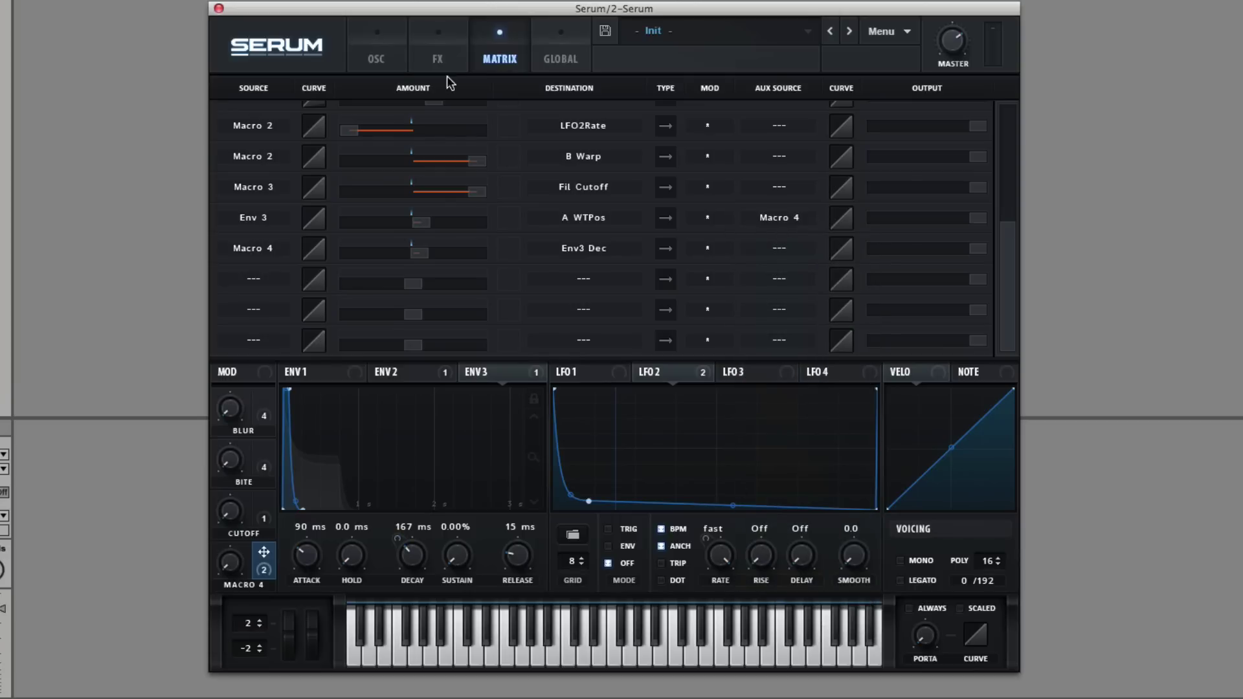
left_click(378, 66)
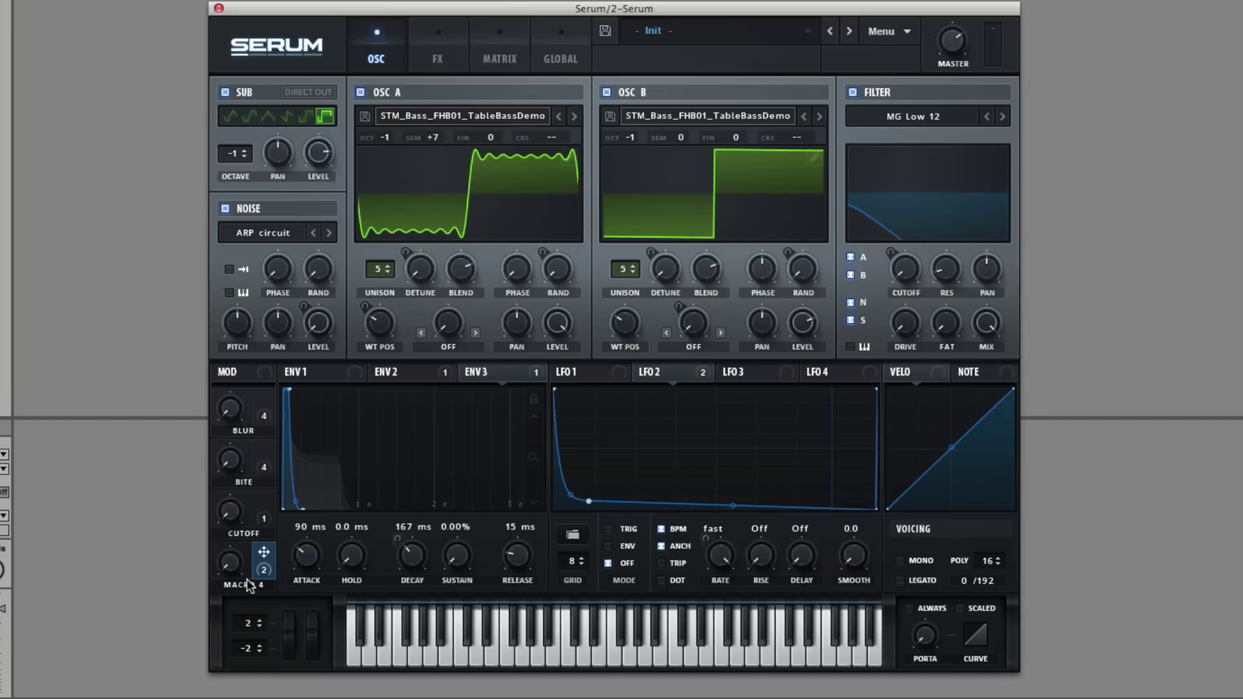
- Name Macro 4 "Twisted" and close the MIDI folder preview
type("Twisted")
key("Return")
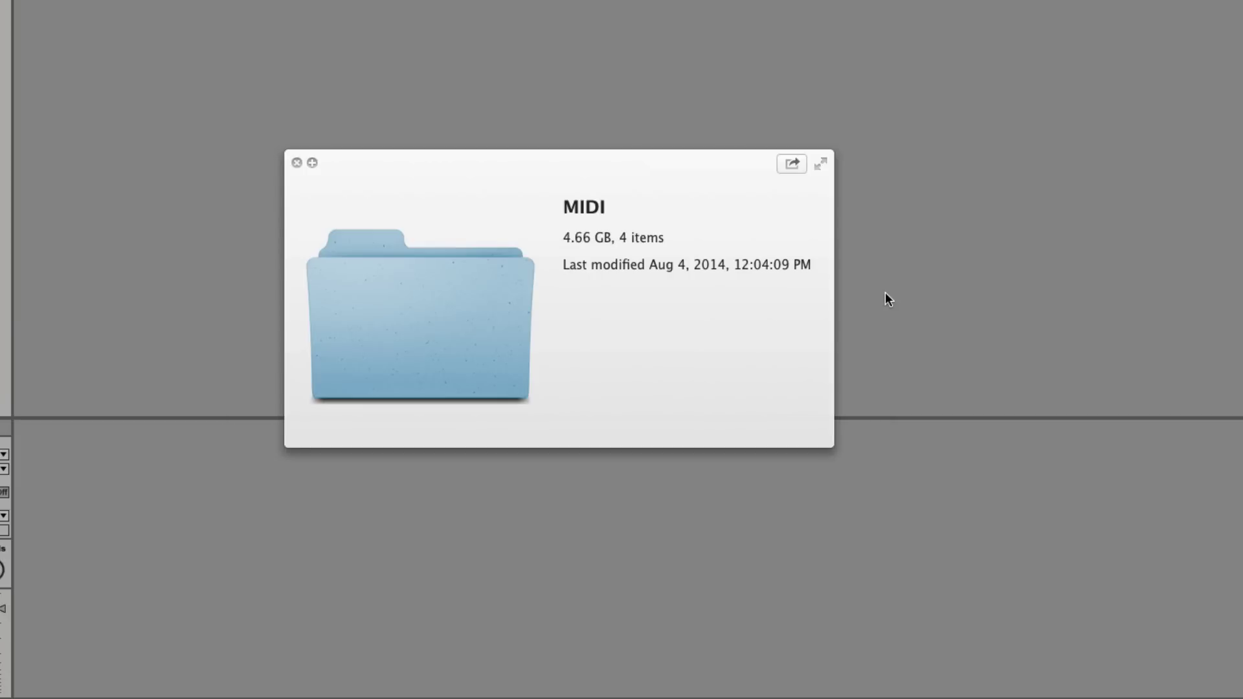
key("space")
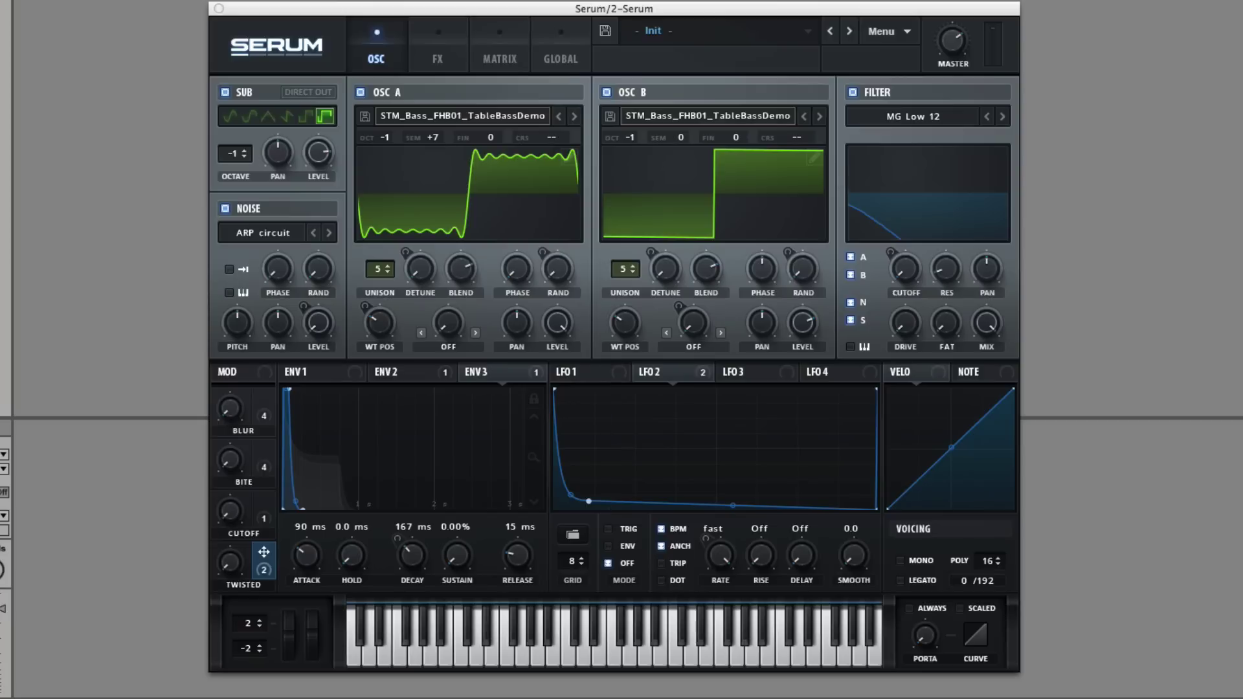
- Audition the patch while sweeping the Blur, Bite and Cutoff macros, and set the Twisted macro to 76%
left_click_drag(282, 47, 1, 2)
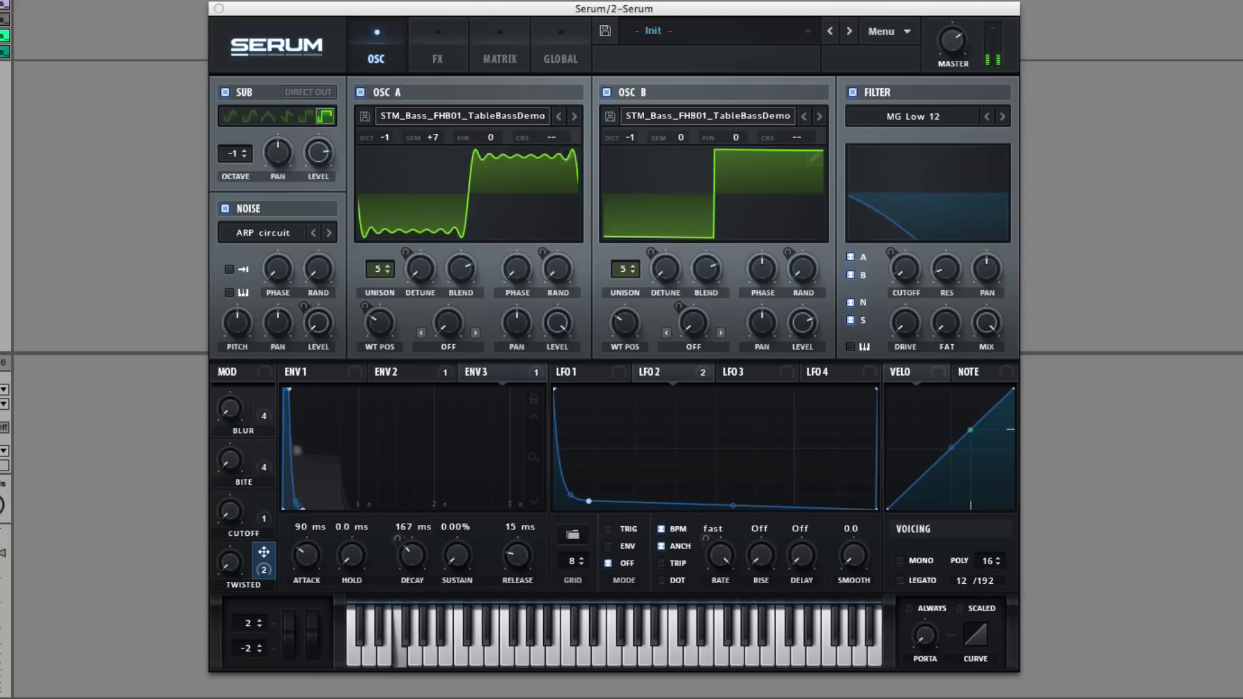
left_click_drag(233, 461, 234, 431)
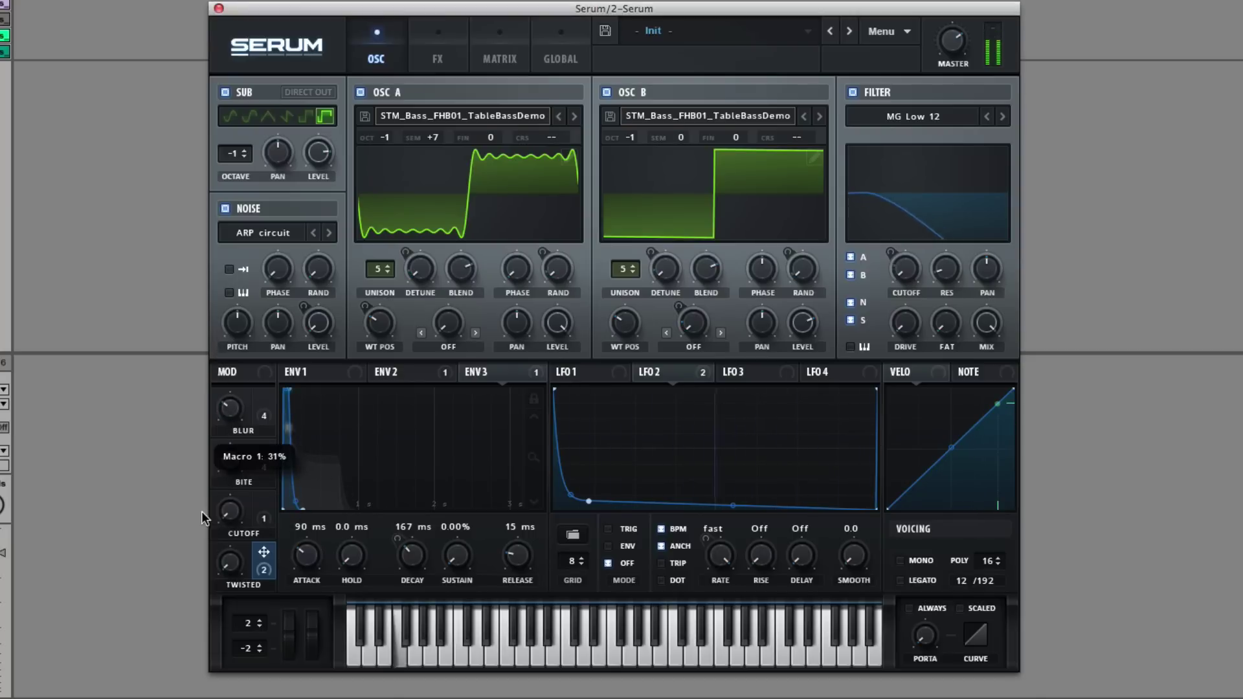
left_click_drag(225, 459, 228, 452)
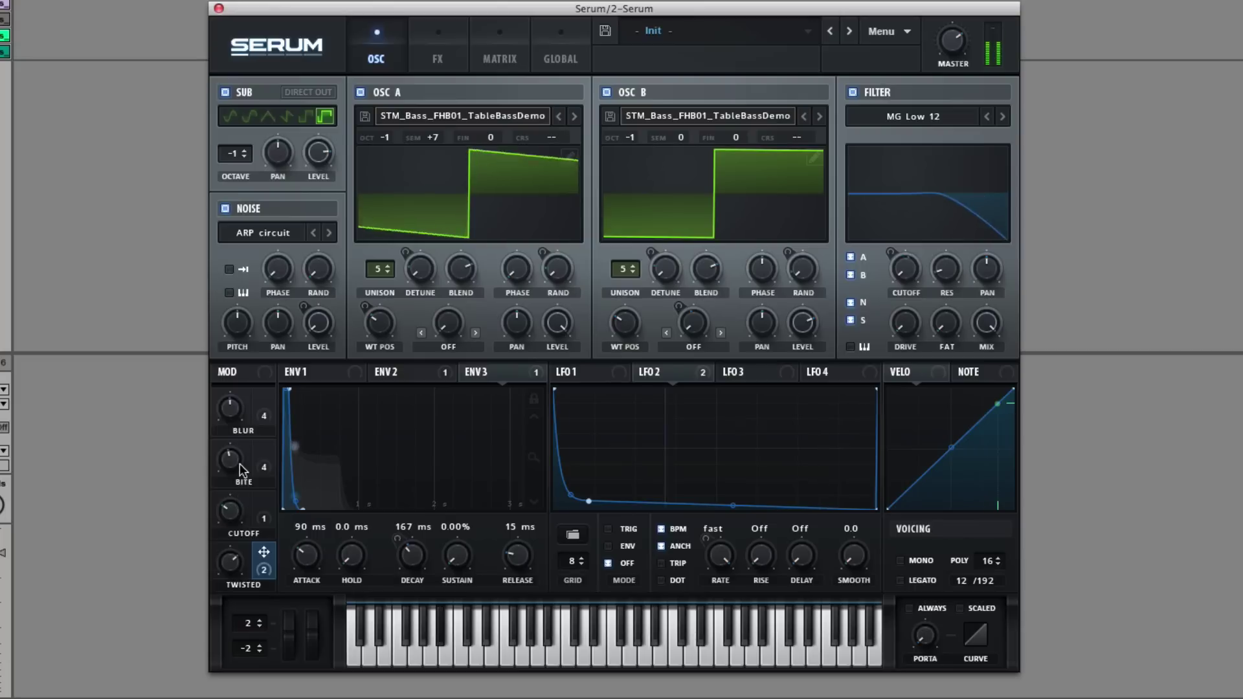
left_click_drag(240, 491, 230, 526)
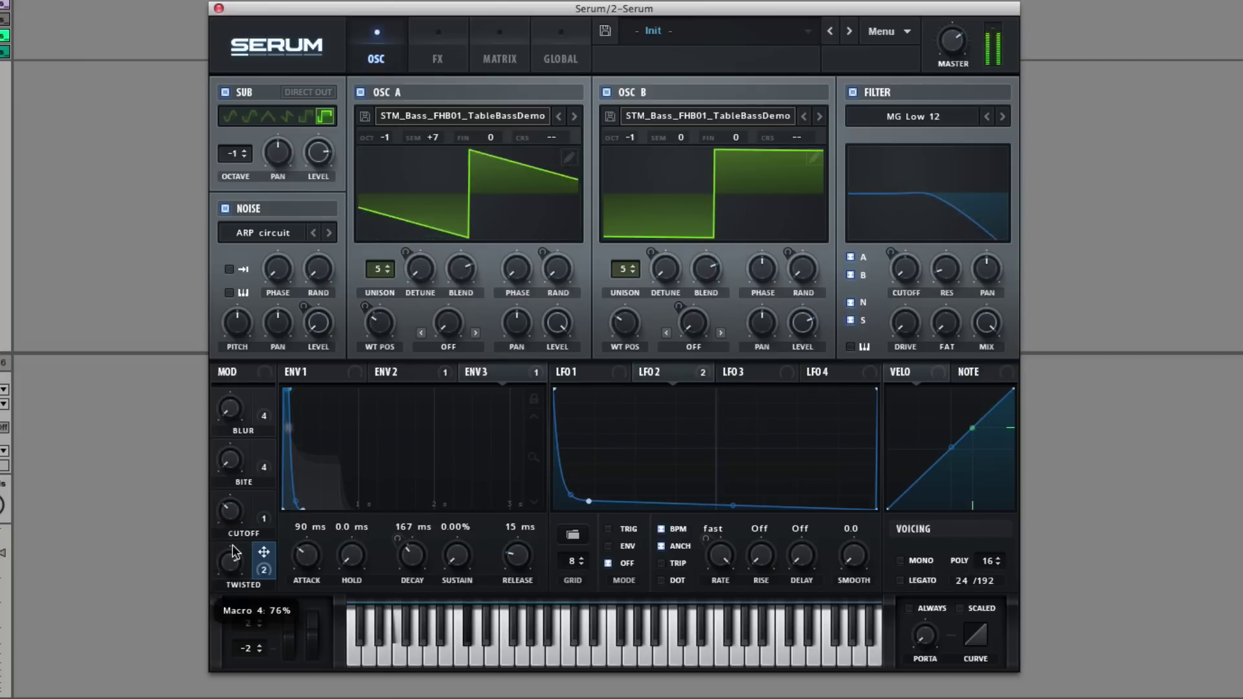
- Bypass the filter briefly and re-enable it to compare the filtered bass with its full harmonic content
left_click(853, 93)
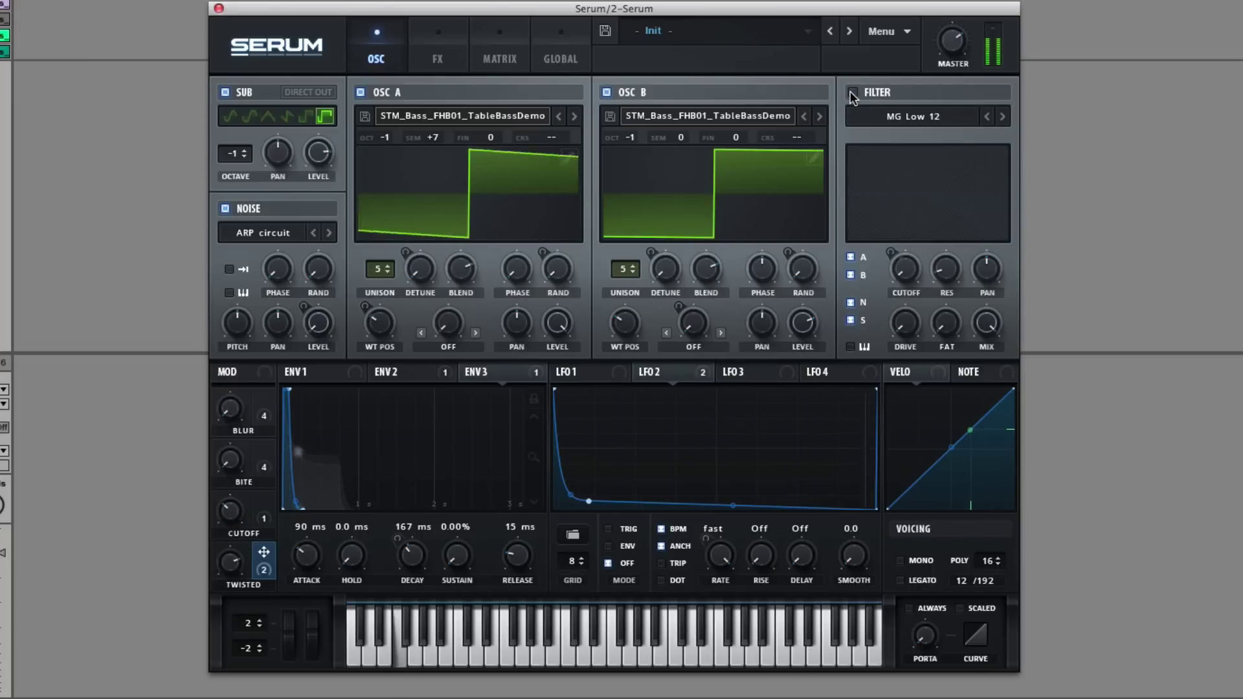
left_click(853, 92)
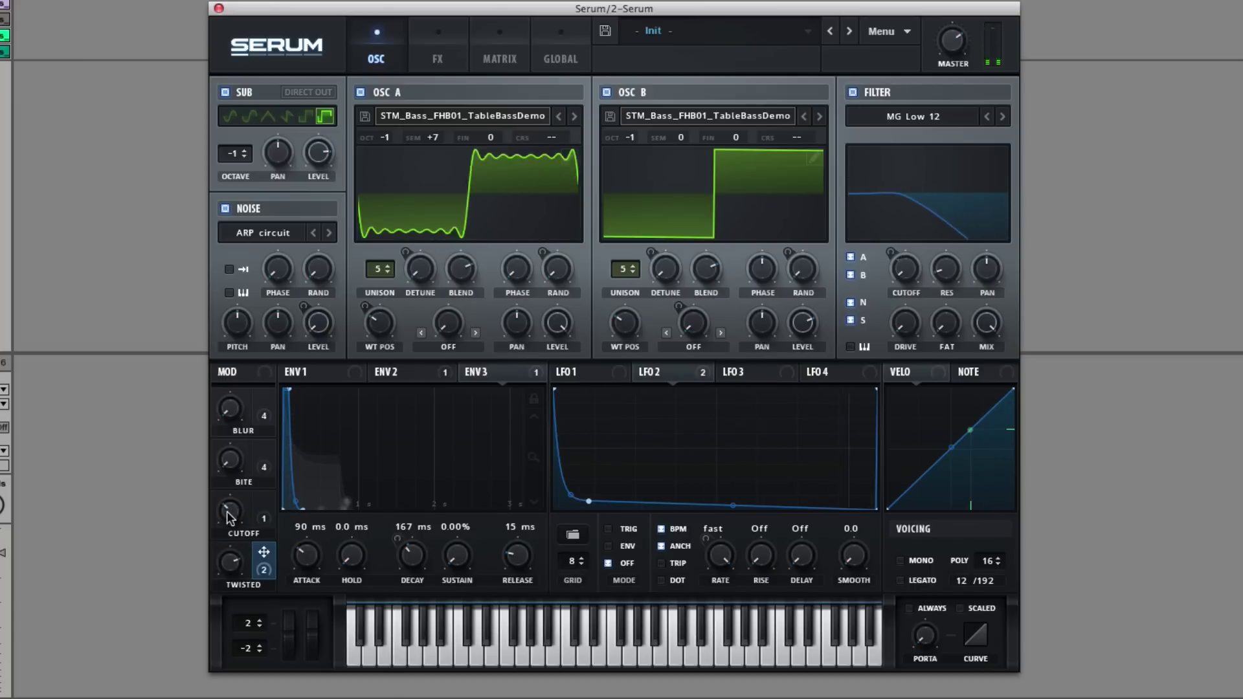
mouse_move(627, 335)
left_mouse_down()
mouse_move(631, 265)
mouse_move(628, 343)
mouse_move(627, 328)
left_mouse_up()
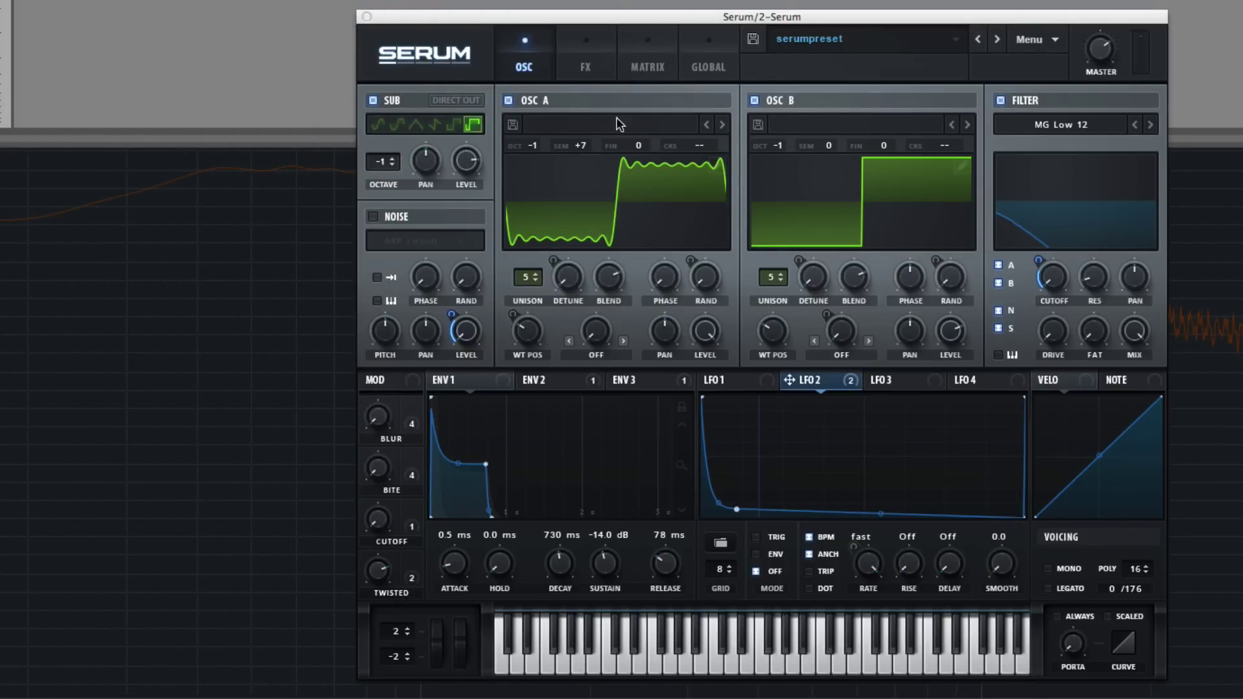
- Compare LFO 2's Env and Off modes while notes play, and leave LFO 2 in Env mode
left_click(814, 377)
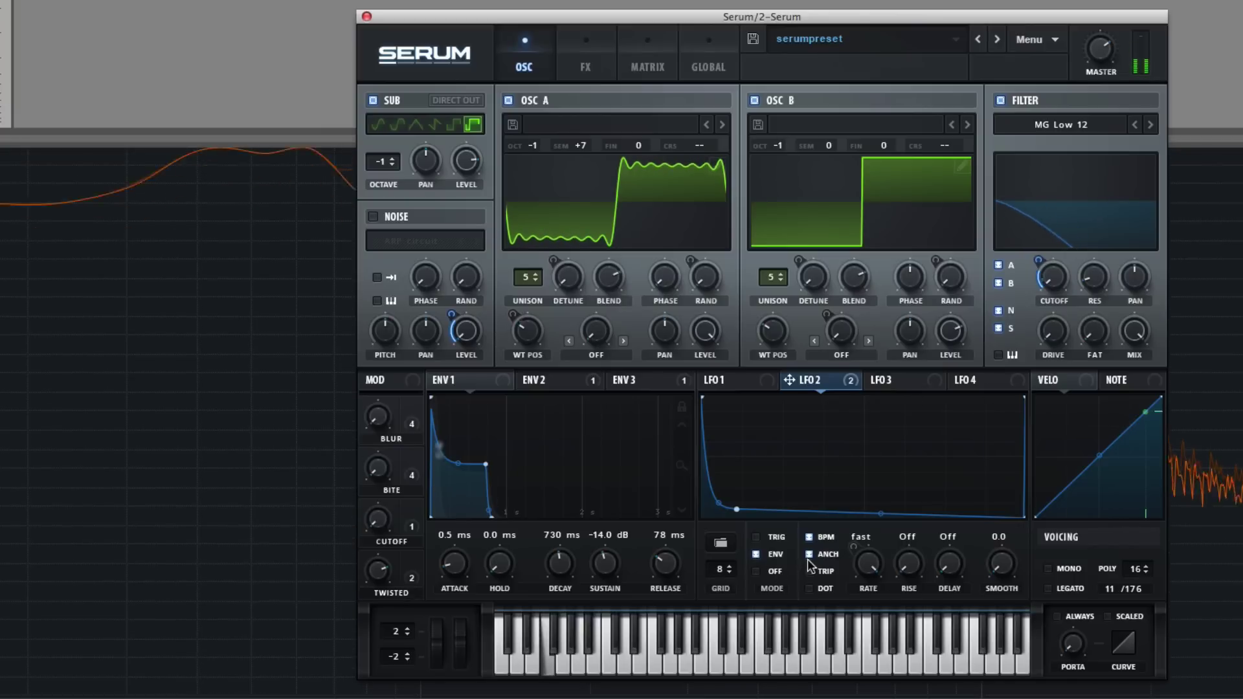
left_click(756, 570)
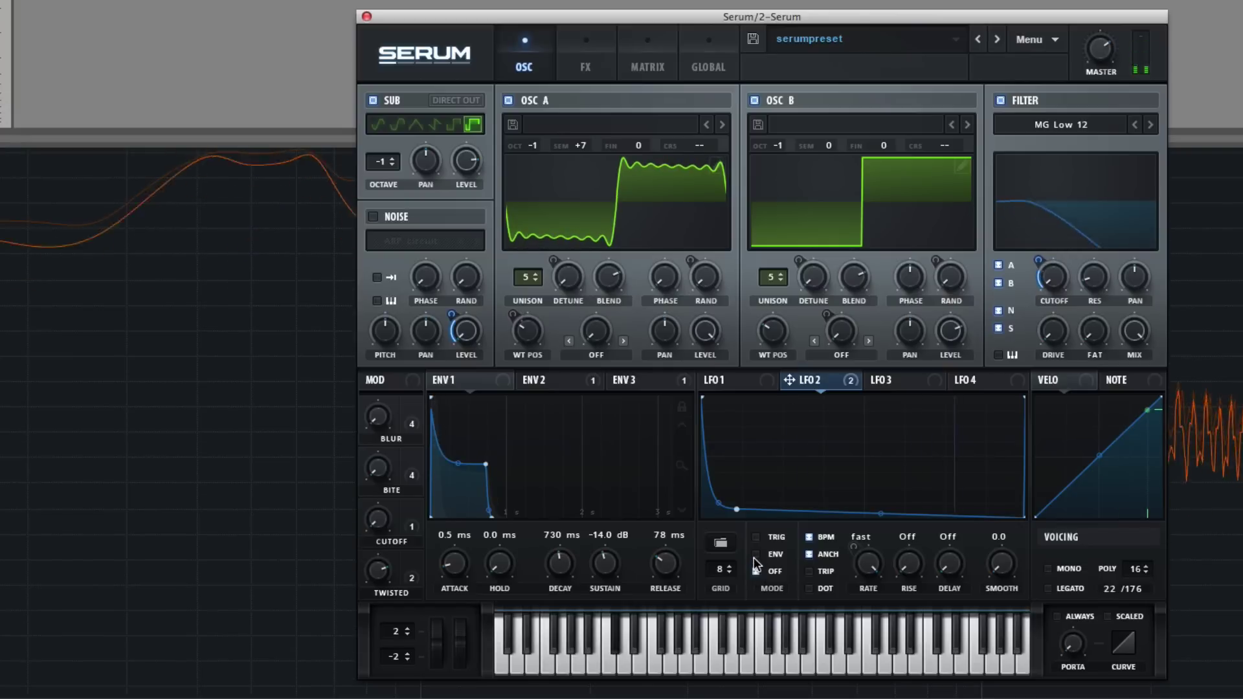
left_click(755, 555)
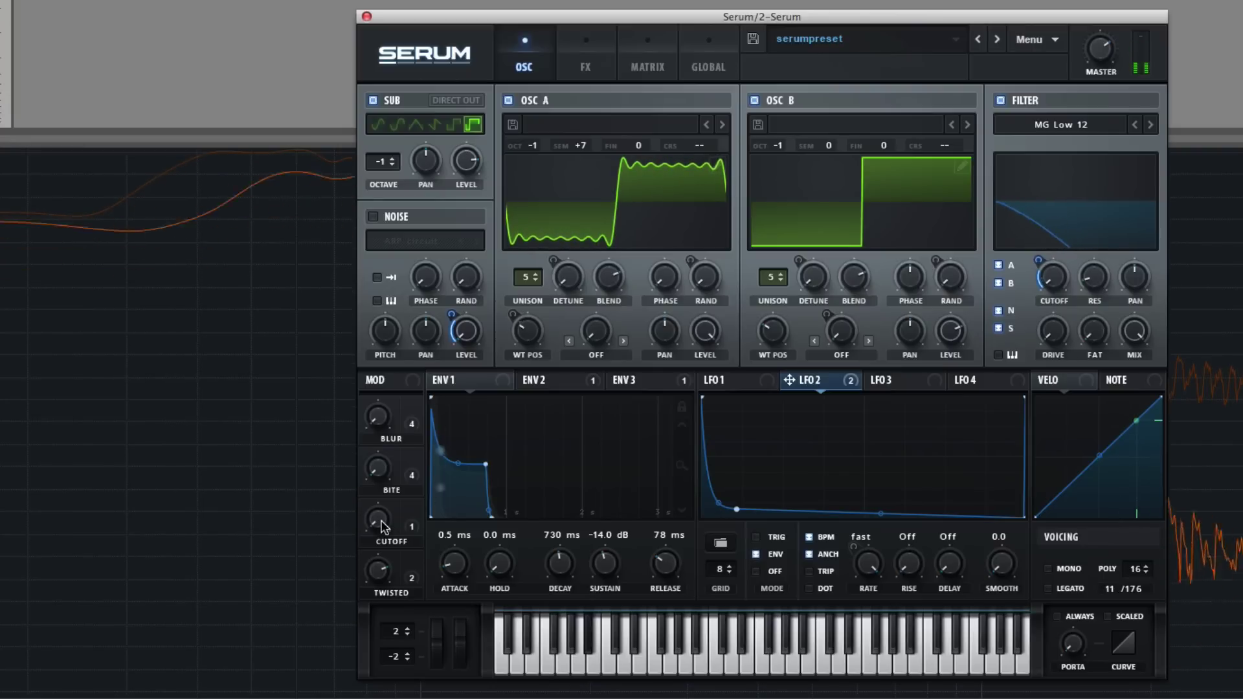
- Audition the Cutoff and Bite macros and lower the Twisted macro
left_click_drag(382, 526, 352, 561)
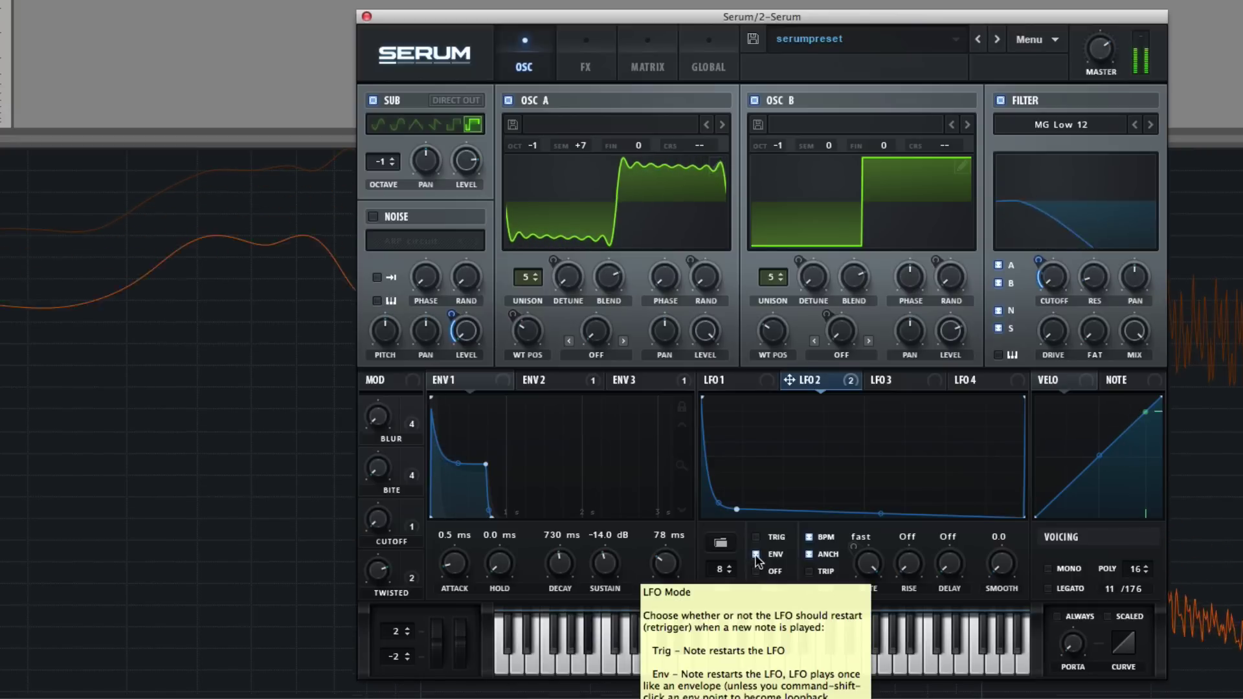
left_click_drag(378, 467, 395, 512)
left_click_drag(384, 574, 382, 597)
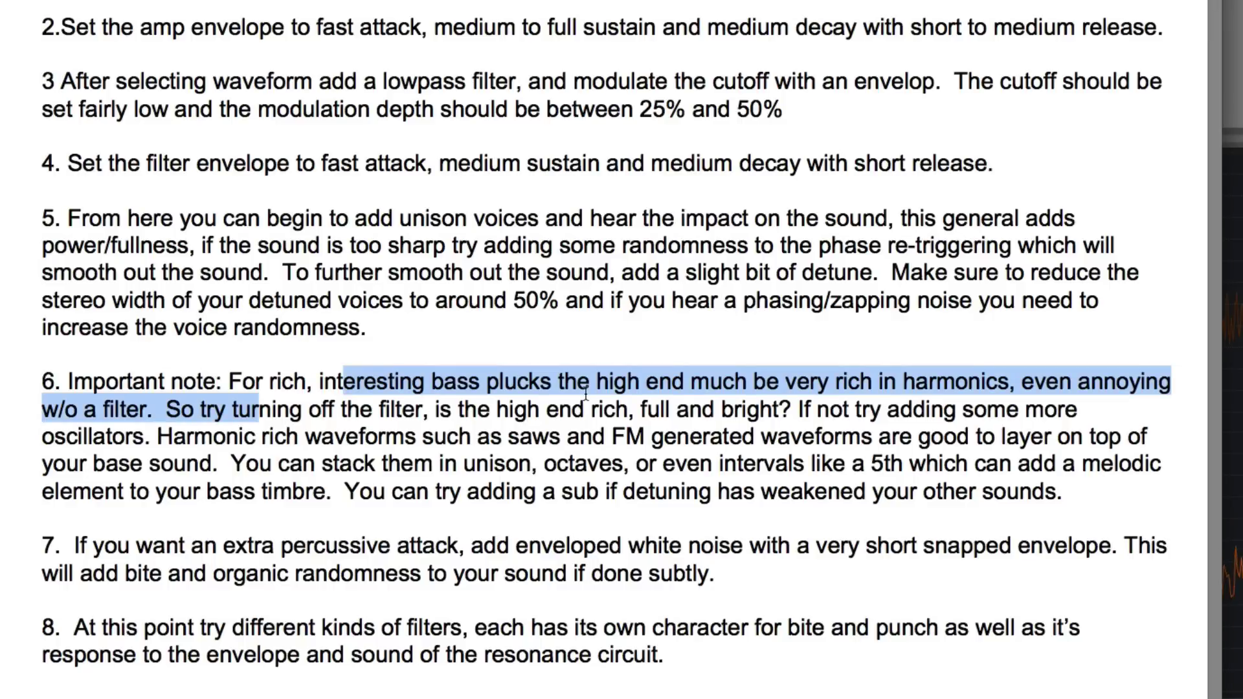
- Return from the bass design notes to Serum, set the filter type to Low 12 and raise its resonance, with the Cutoff macro at 21%
left_click(346, 669)
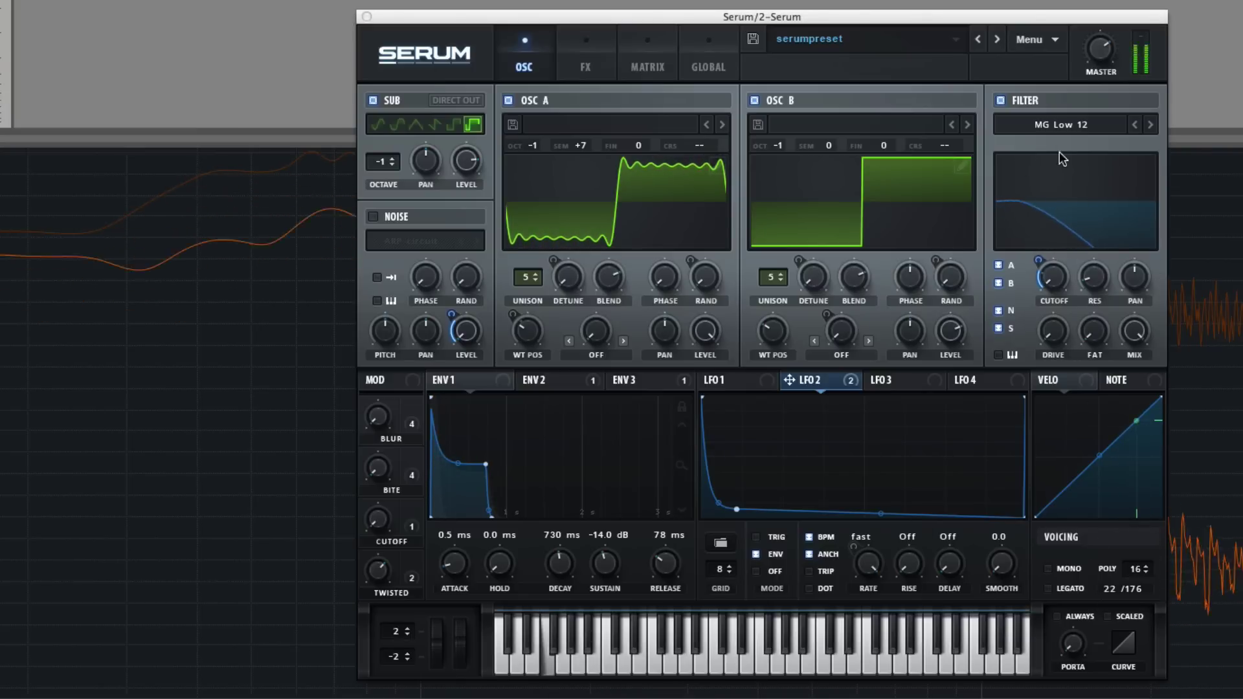
left_click(1091, 125)
mouse_move(1092, 141)
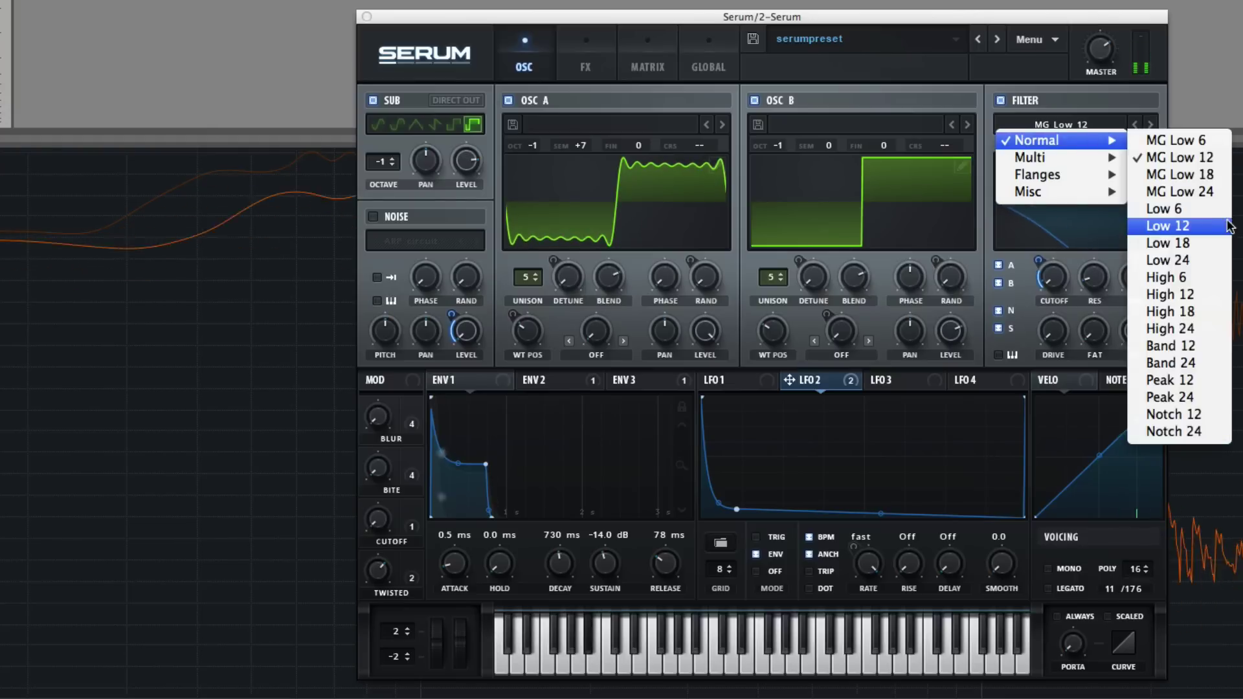
left_click(1205, 232)
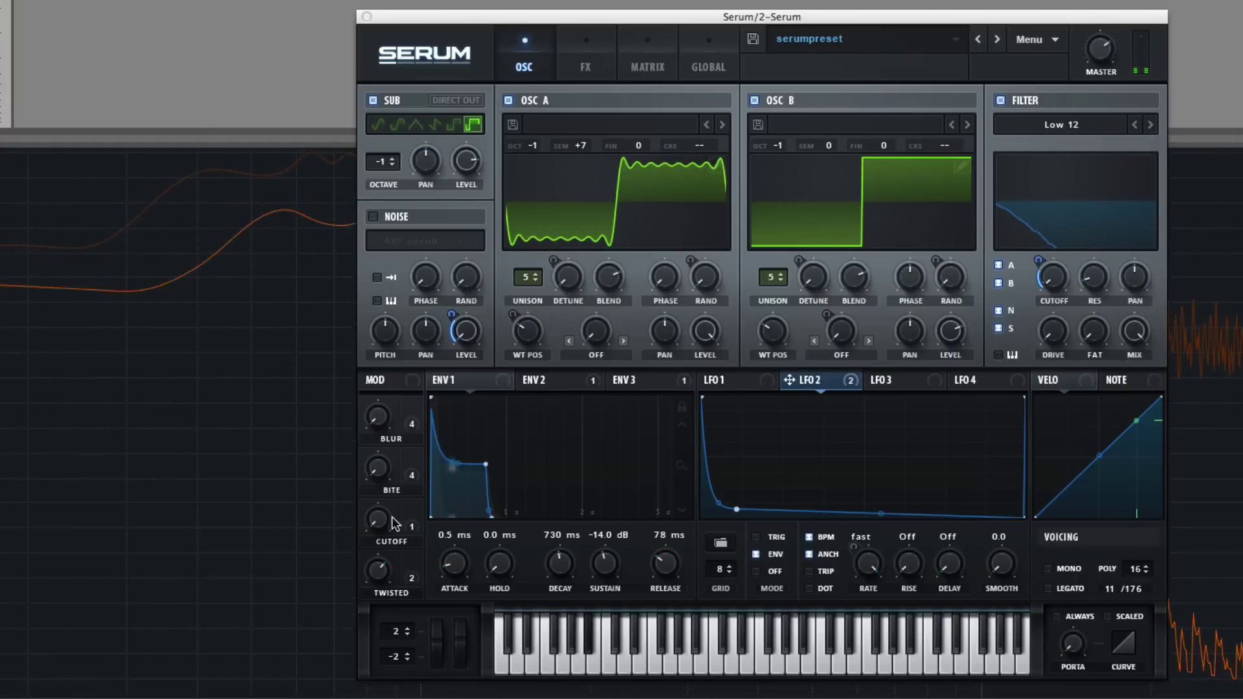
left_click_drag(1093, 268, 1092, 214)
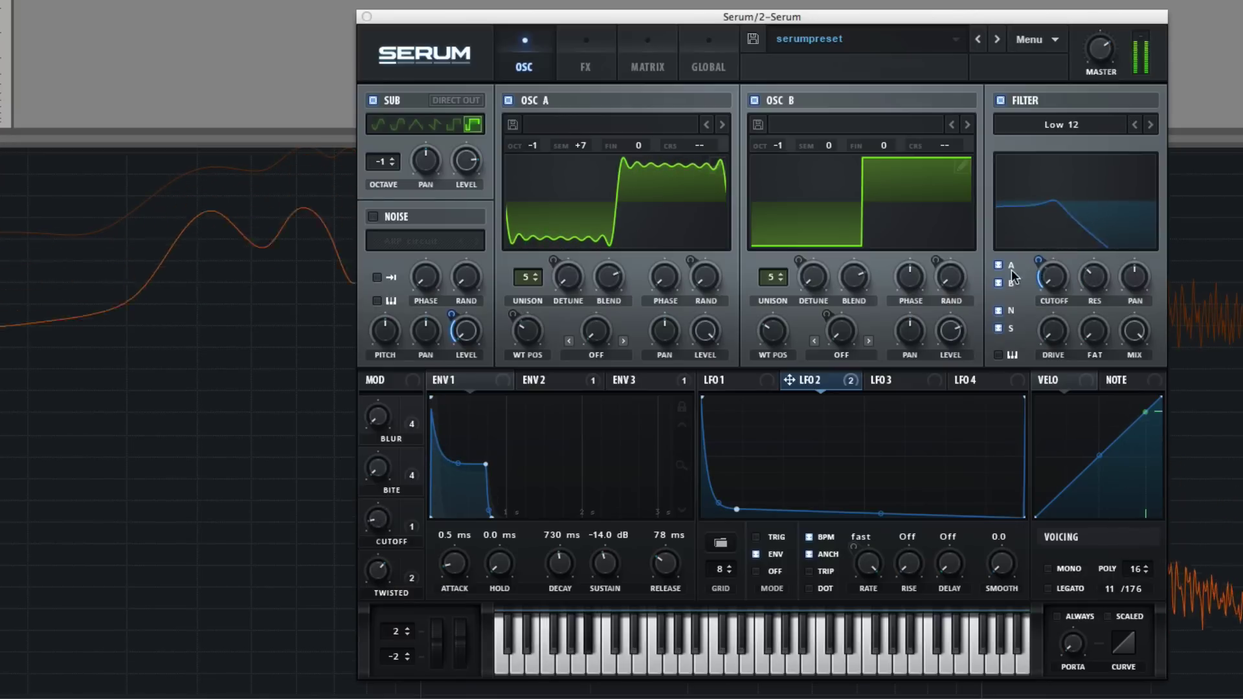
mouse_move(378, 427)
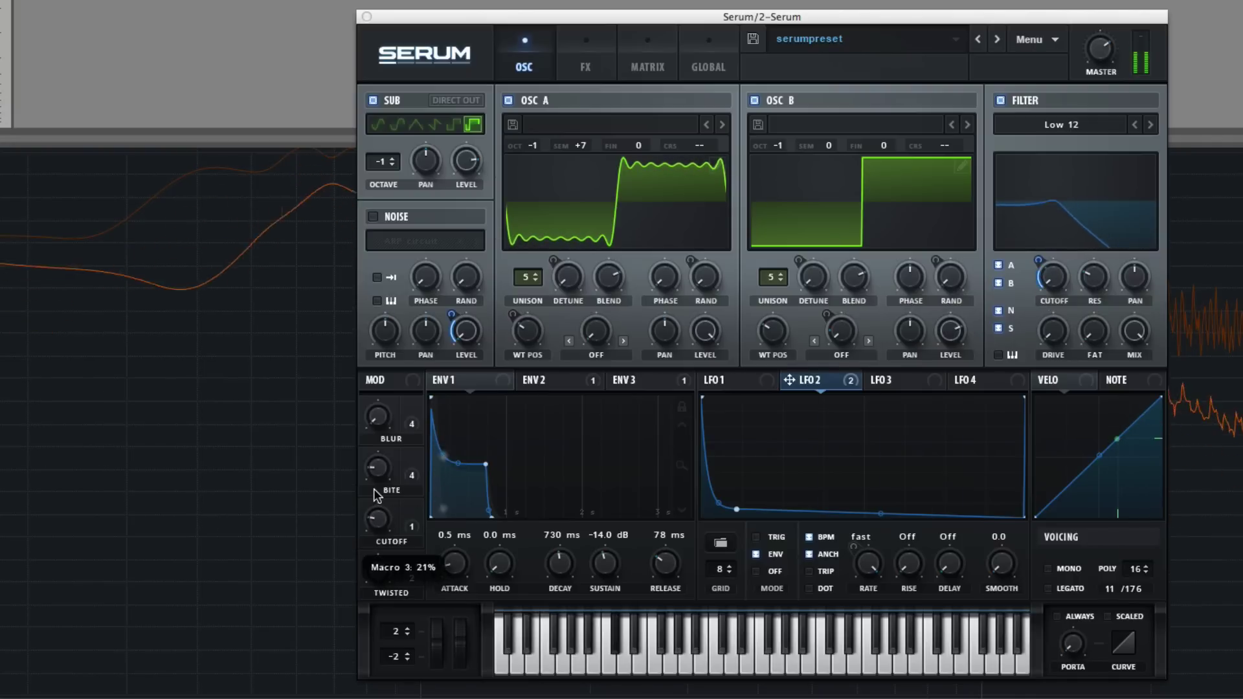
- Alternate the filter type between MG Low 12 and Low 12 several times to compare their character, ending on Low 12
left_click(1086, 130)
mouse_move(1075, 139)
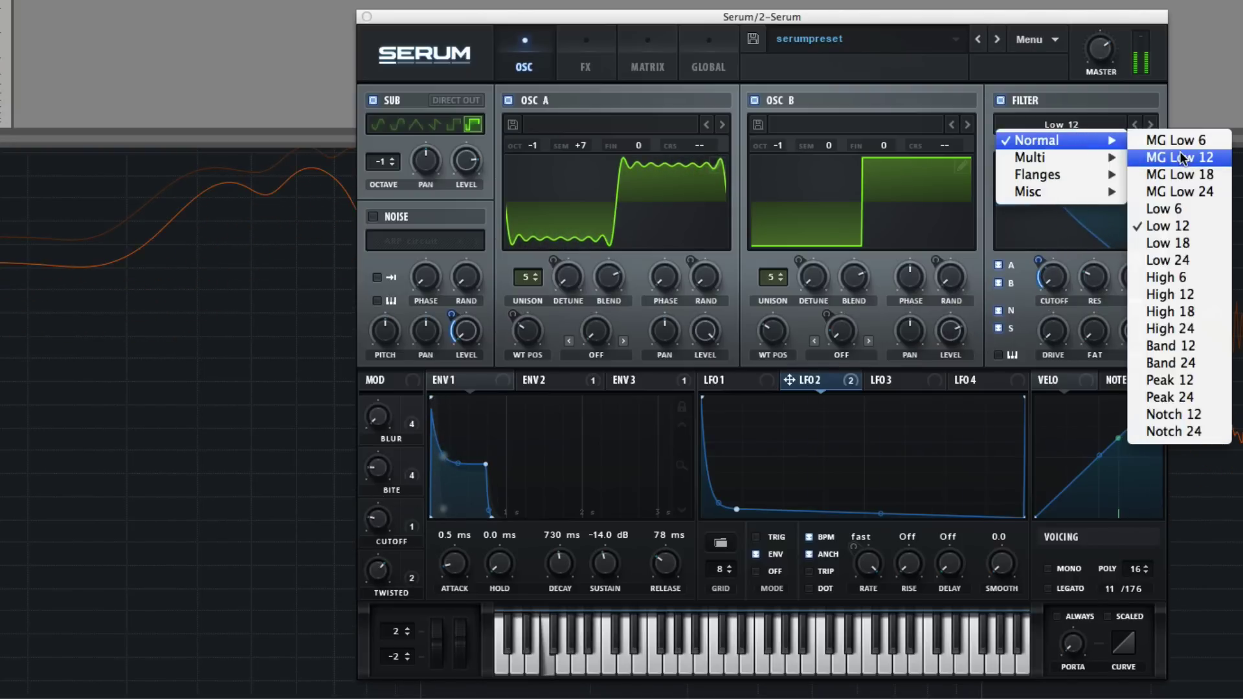
left_click(1180, 156)
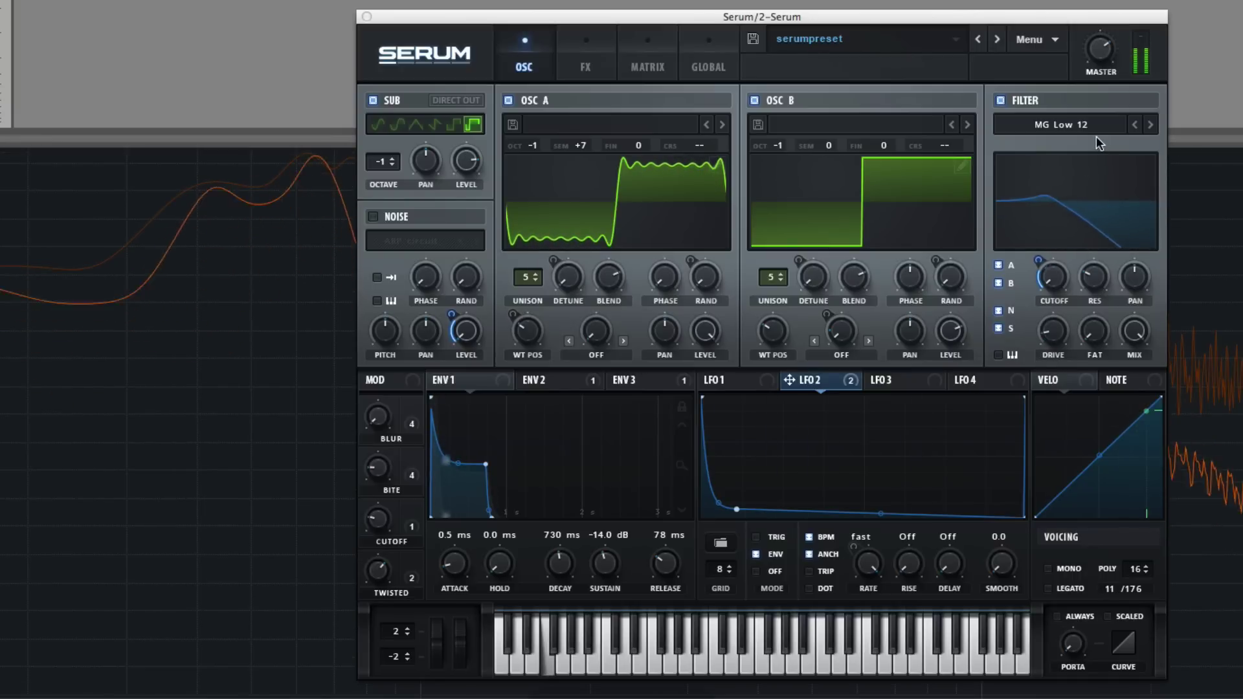
left_click(1071, 123)
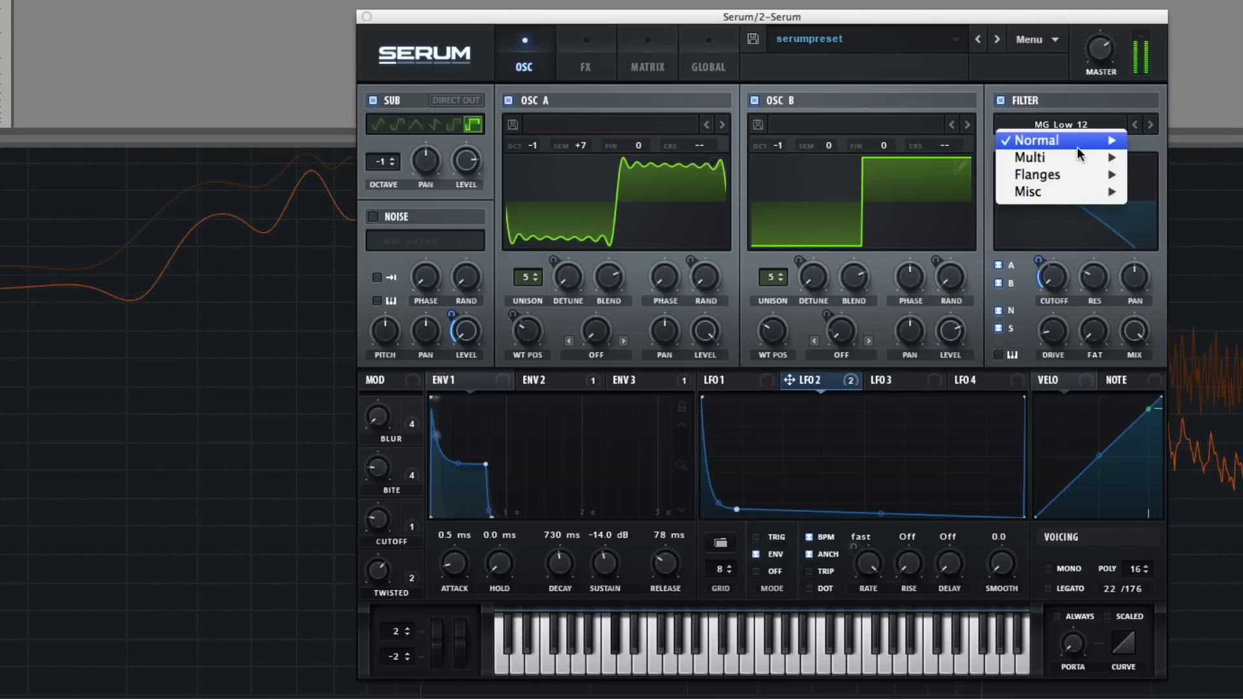
mouse_move(1078, 142)
left_click(1189, 231)
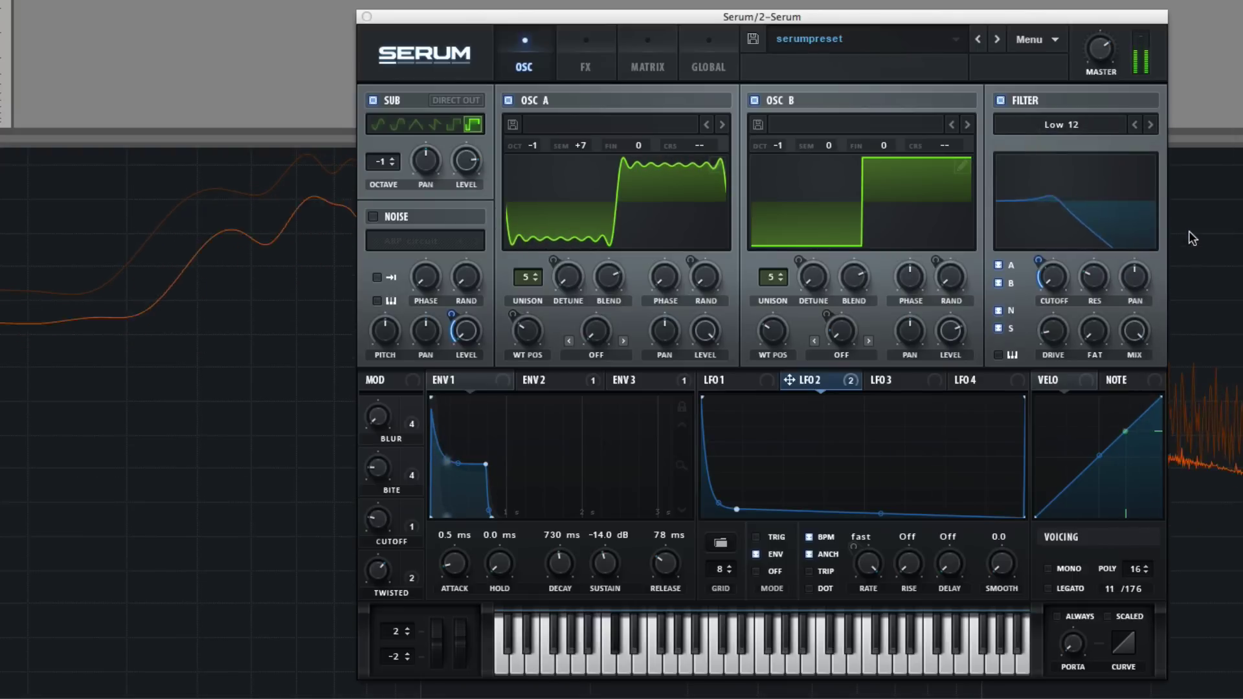
left_click(1096, 128)
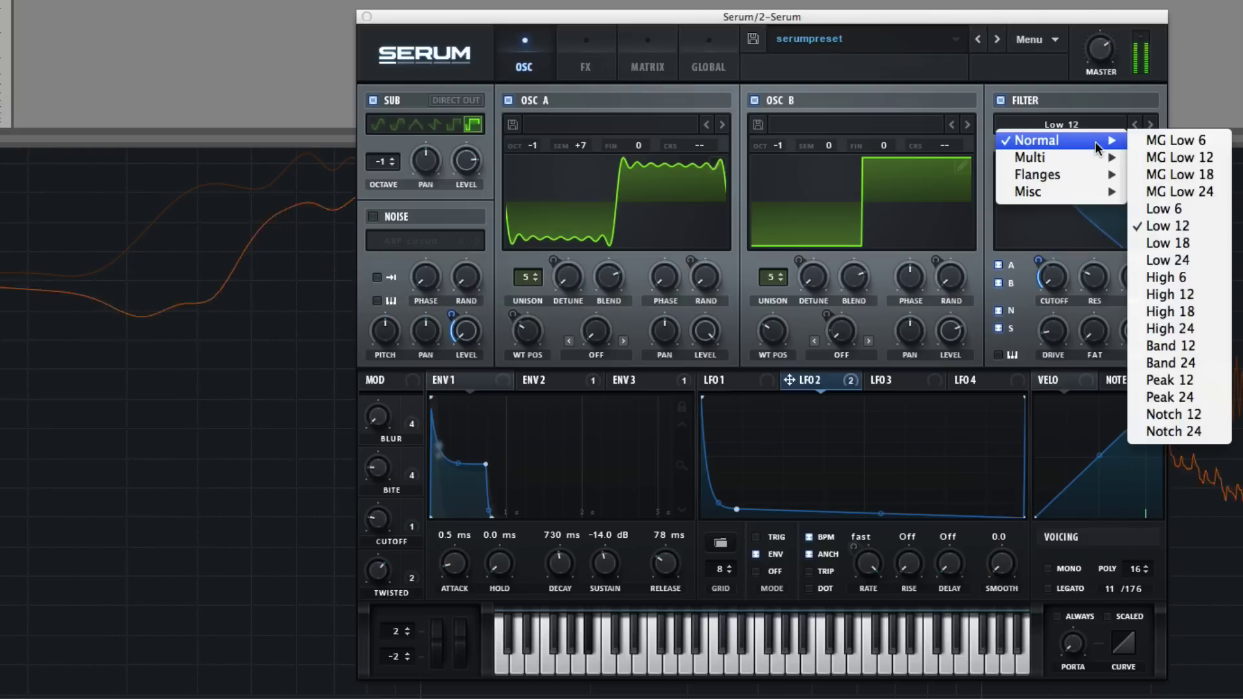
left_click(1174, 158)
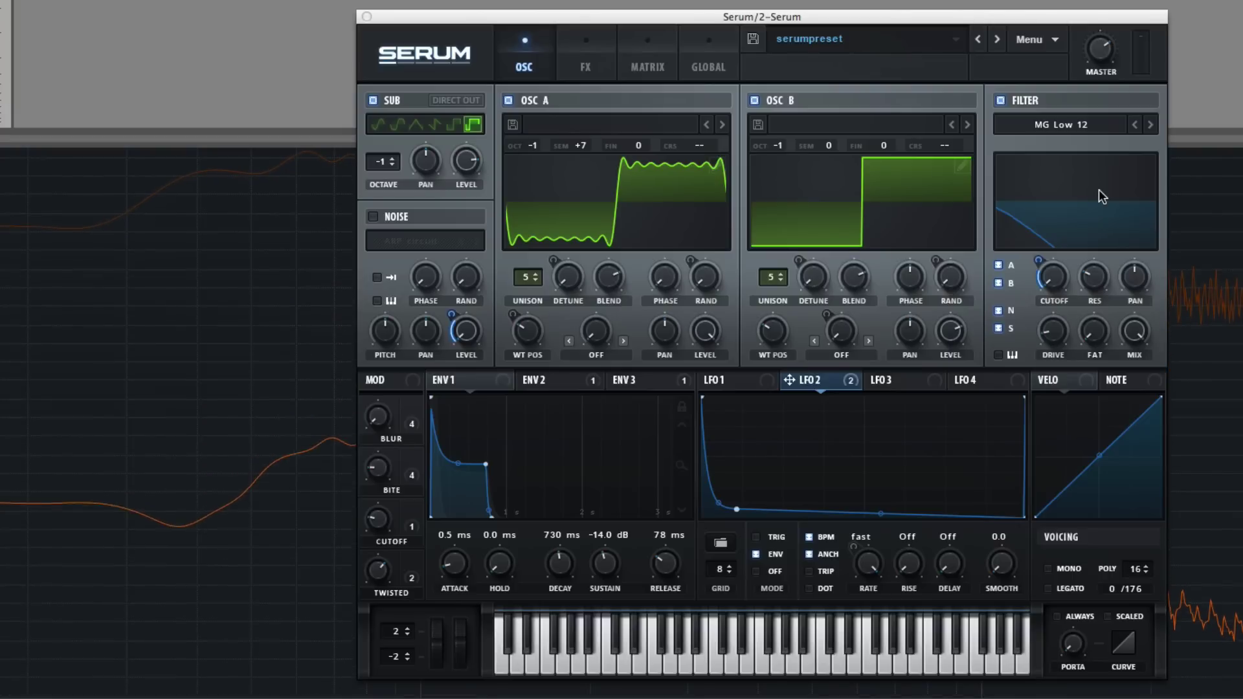
left_click(1086, 128)
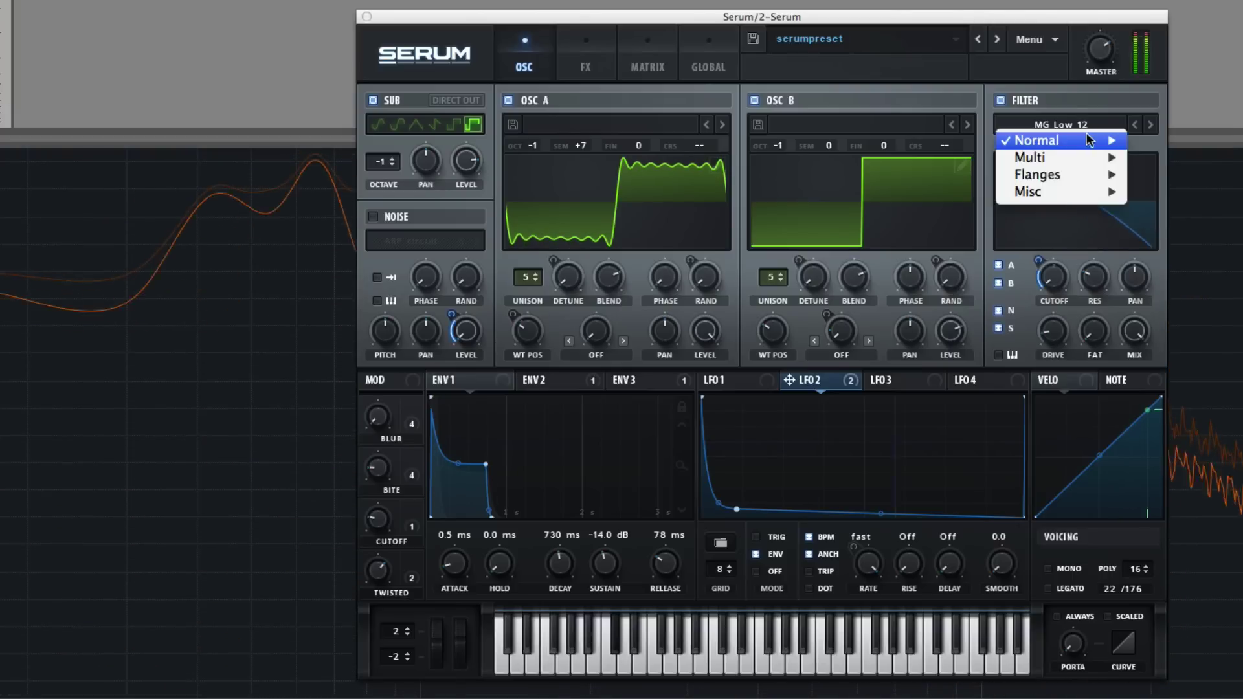
mouse_move(1086, 133)
left_click(1176, 227)
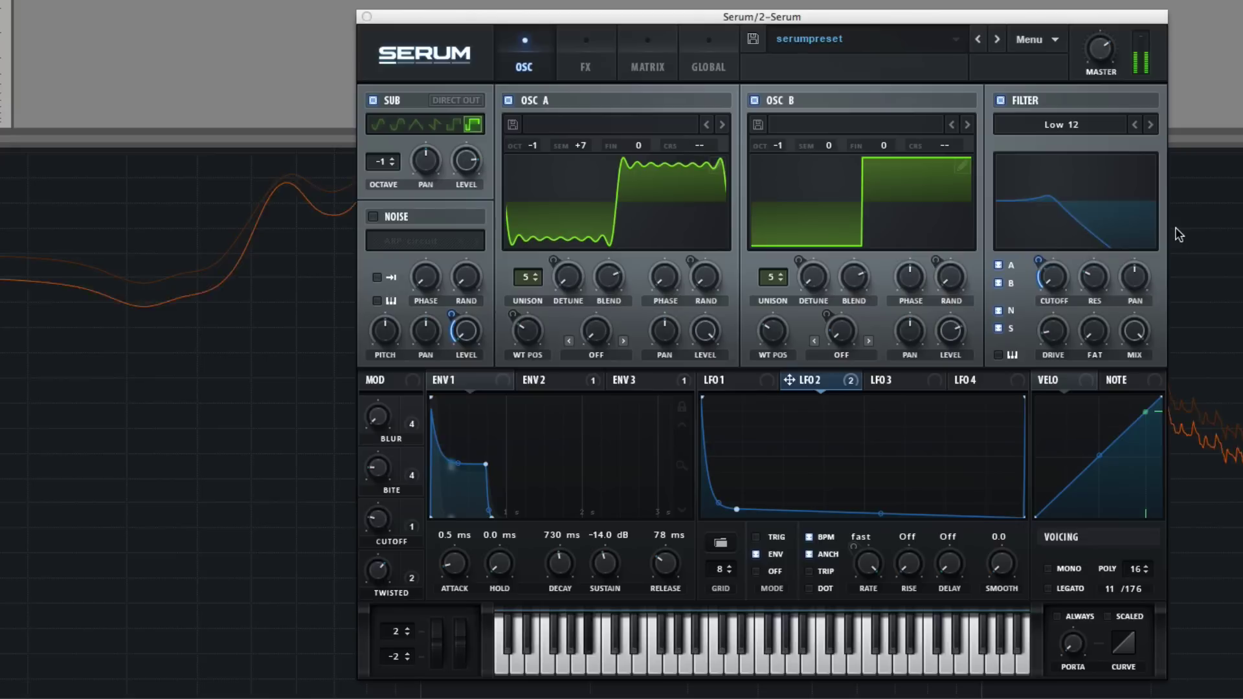
left_click(1101, 122)
left_click(1180, 155)
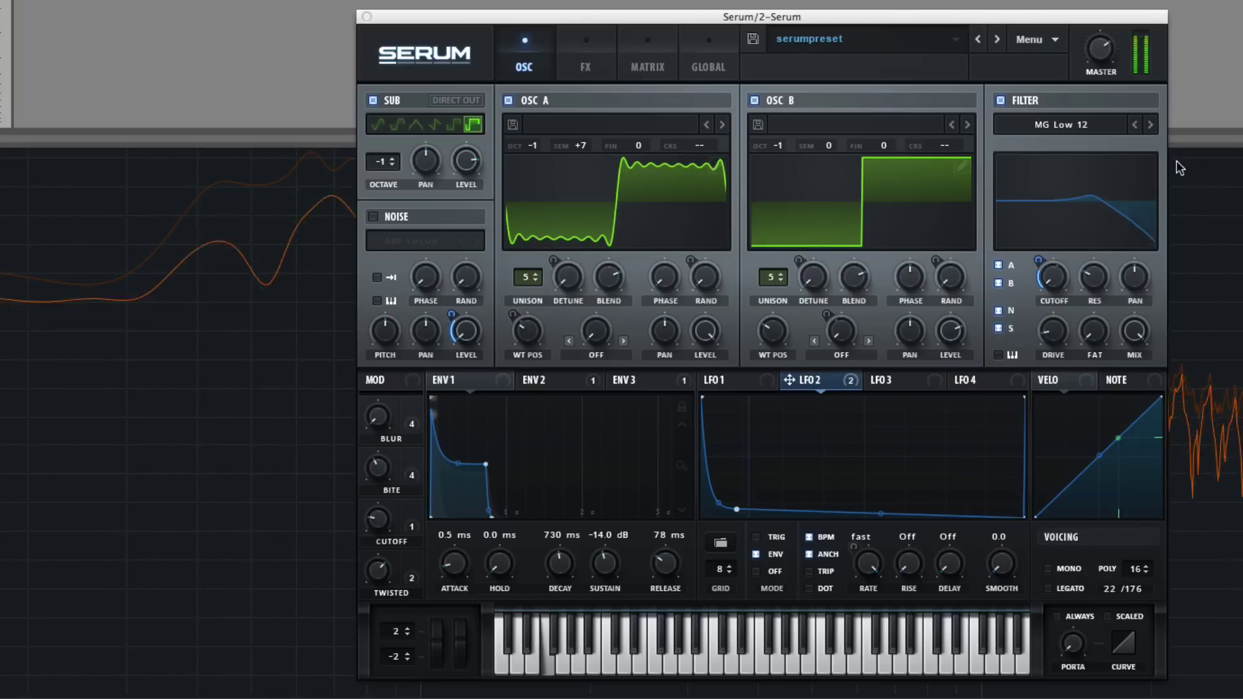
left_click(1085, 125)
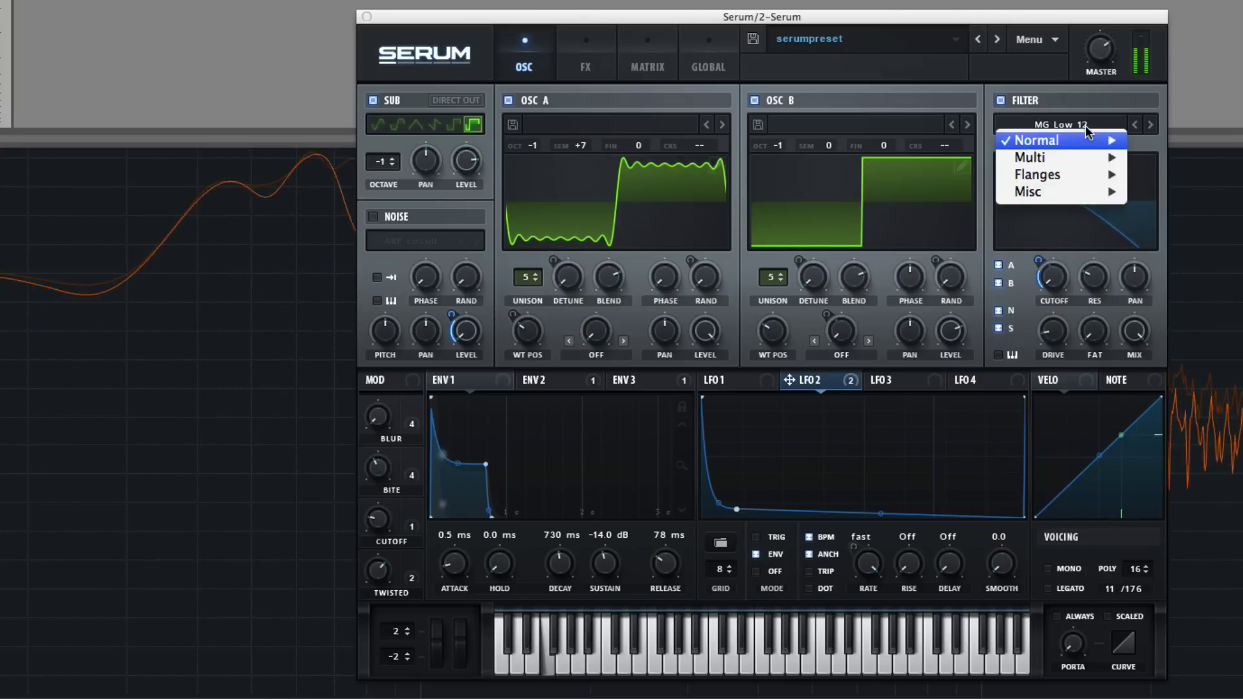
mouse_move(1062, 141)
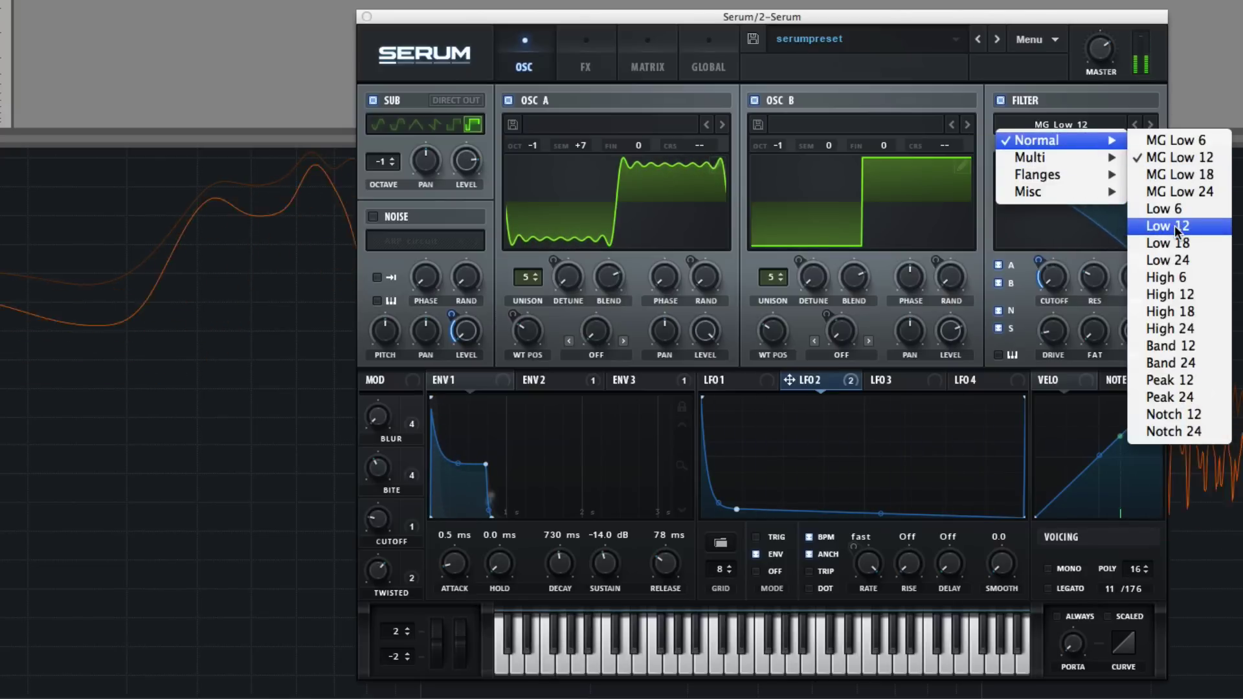
left_click(1175, 225)
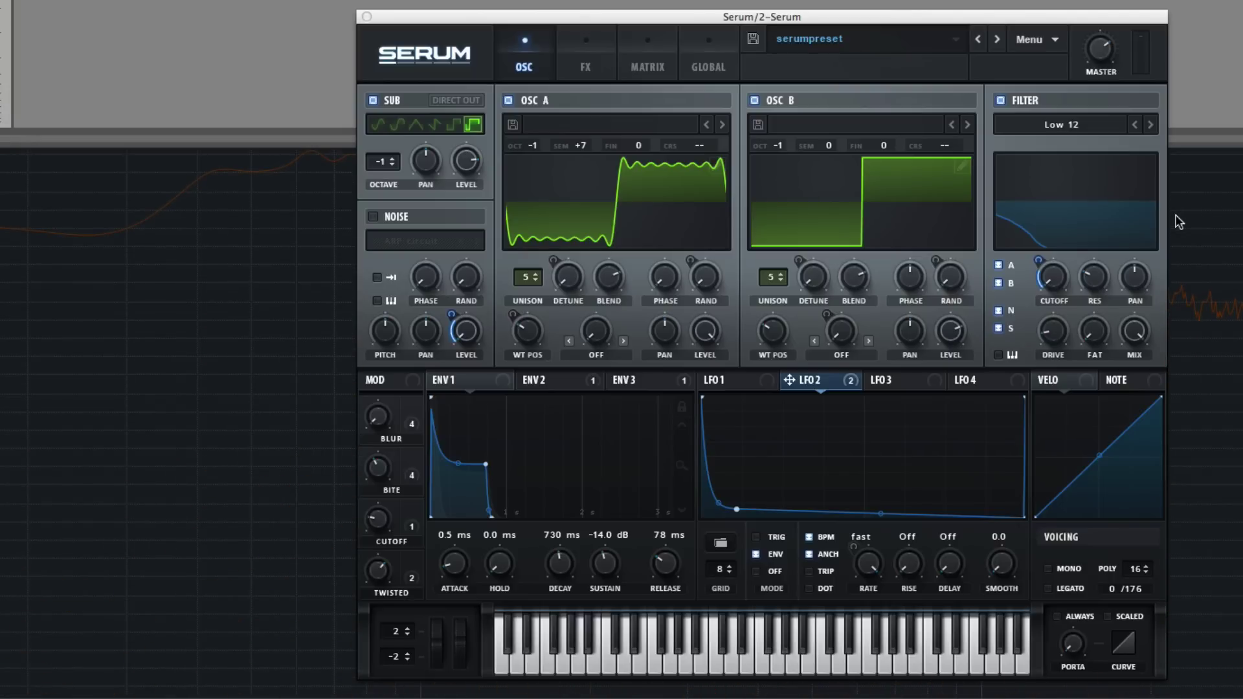
- Set the filter type to German LP and raise its resonance, with the Bite macro at 33% and the Cutoff macro at 22%
left_click(1044, 129)
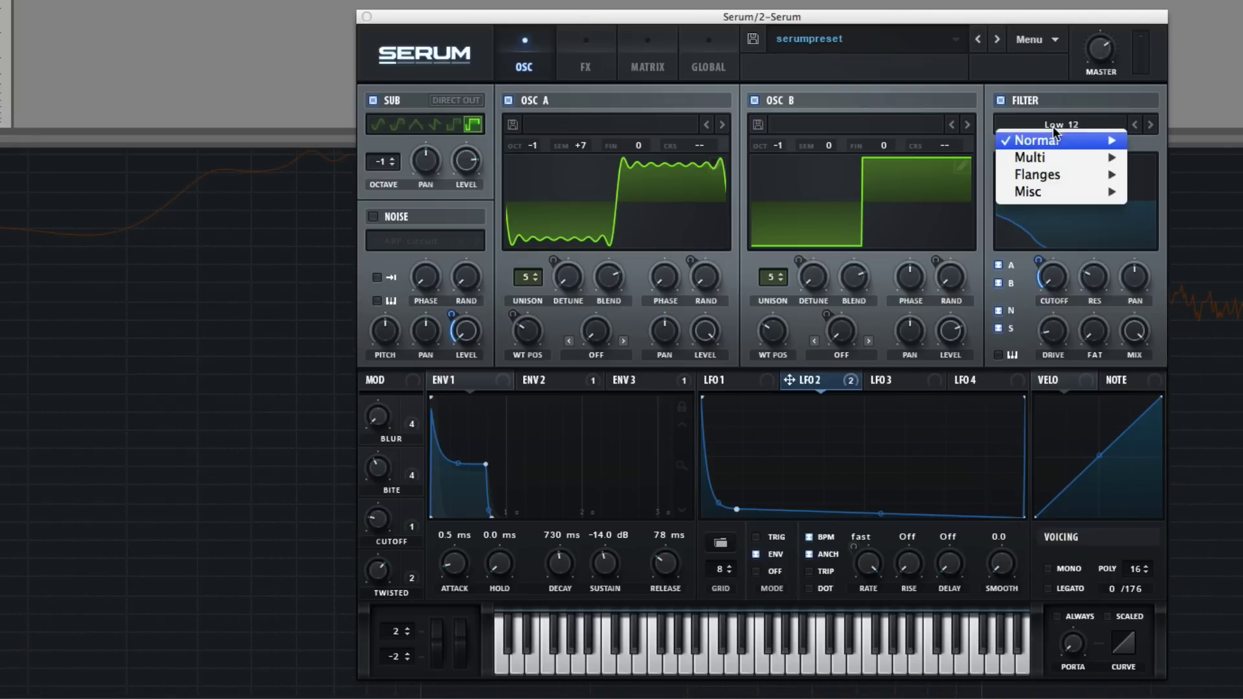
mouse_move(1055, 142)
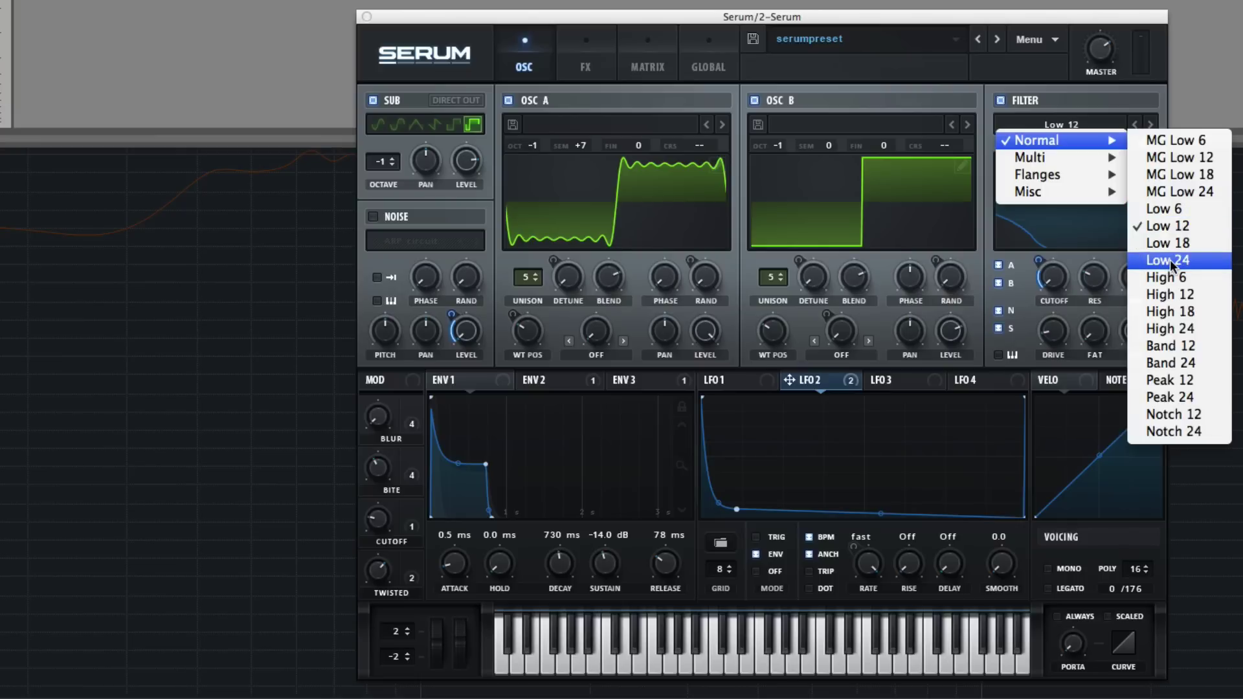
mouse_move(1033, 193)
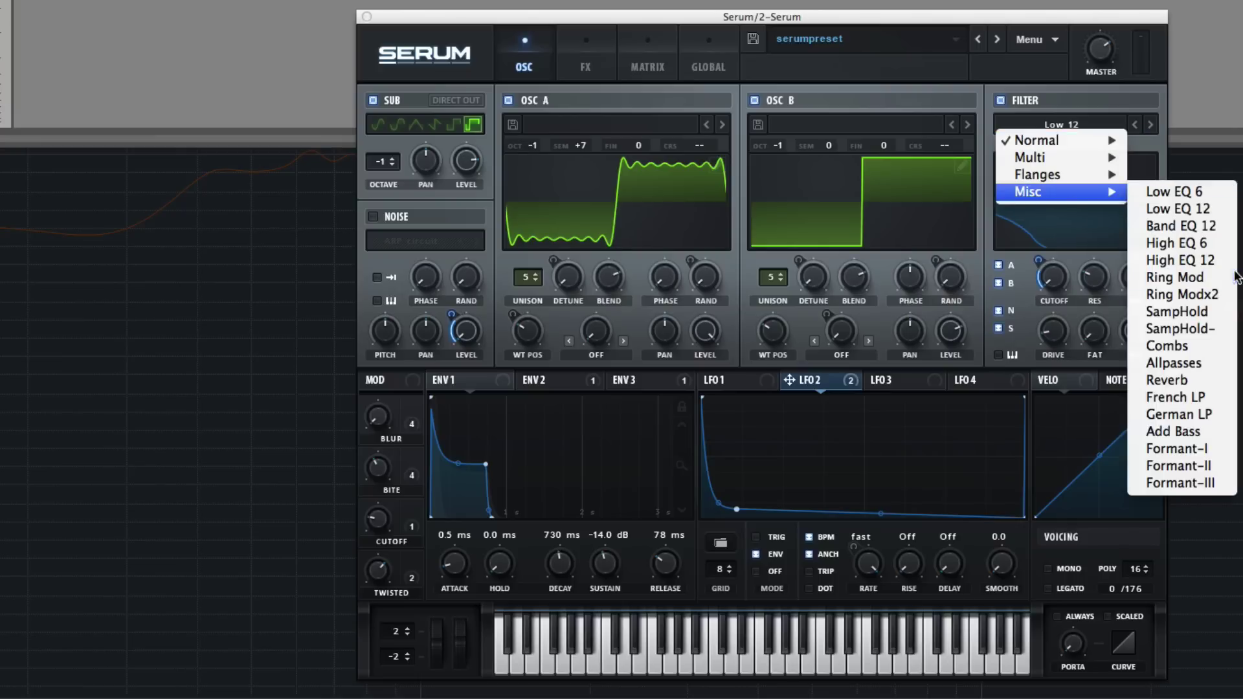
left_click(1196, 414)
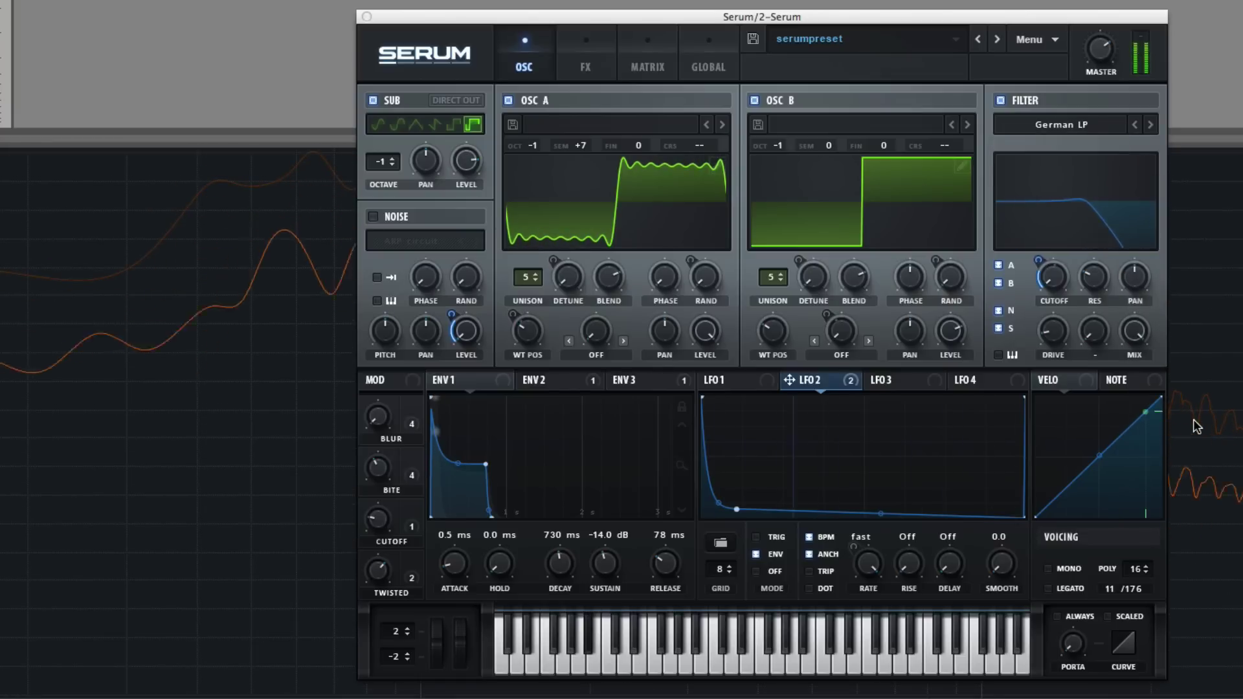
left_click_drag(1095, 281, 1097, 258)
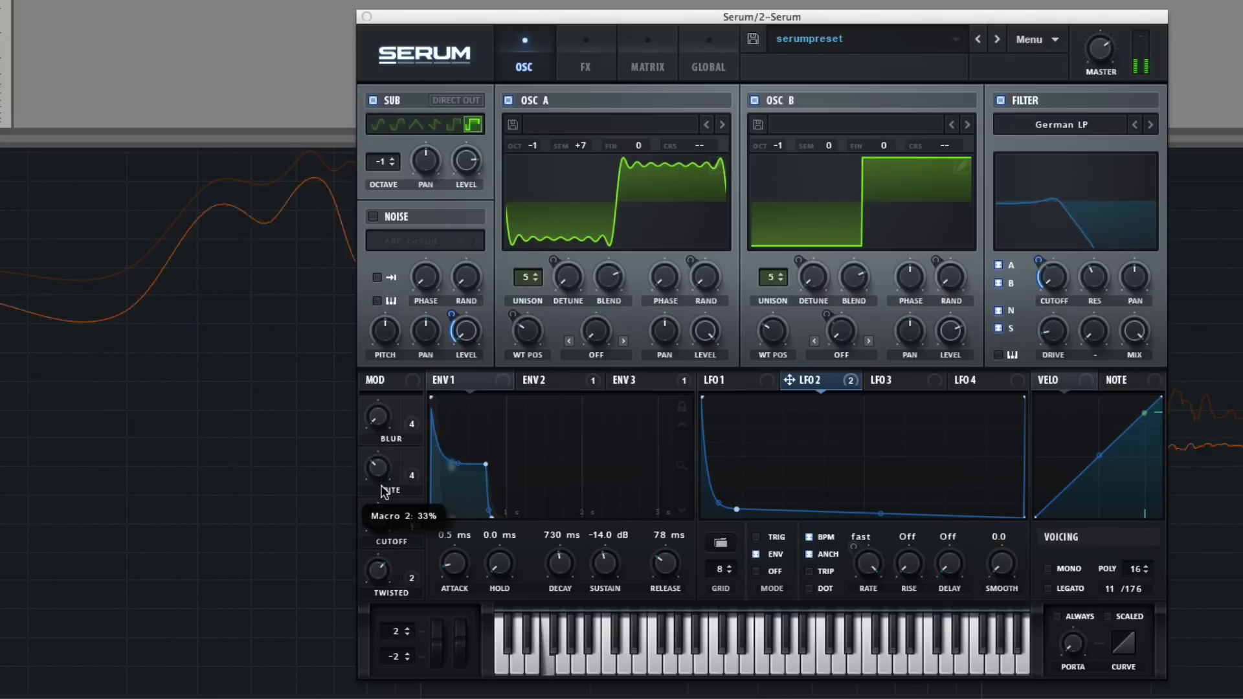
mouse_move(378, 530)
left_mouse_down()
mouse_move(376, 497)
mouse_move(376, 521)
left_mouse_up()
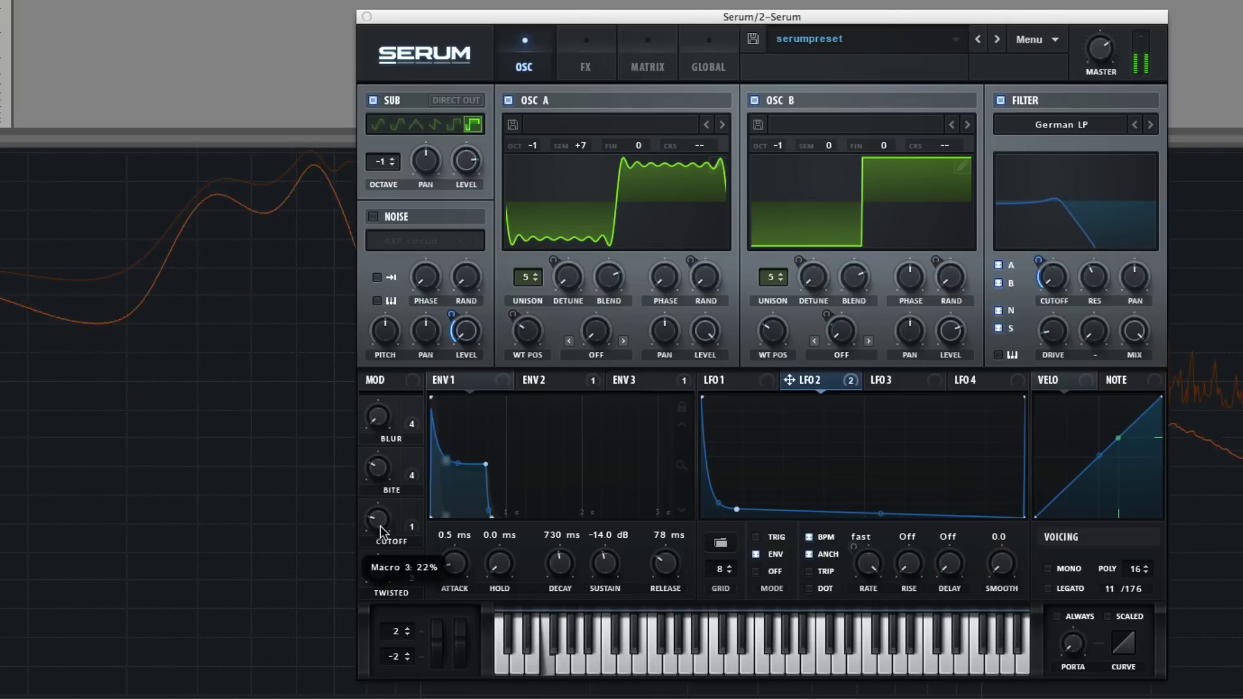
- Set the Cutoff macro to 28%, switch the filter type to French LP and raise its resonance, Boeuf and drive
left_click_drag(376, 475, 384, 437)
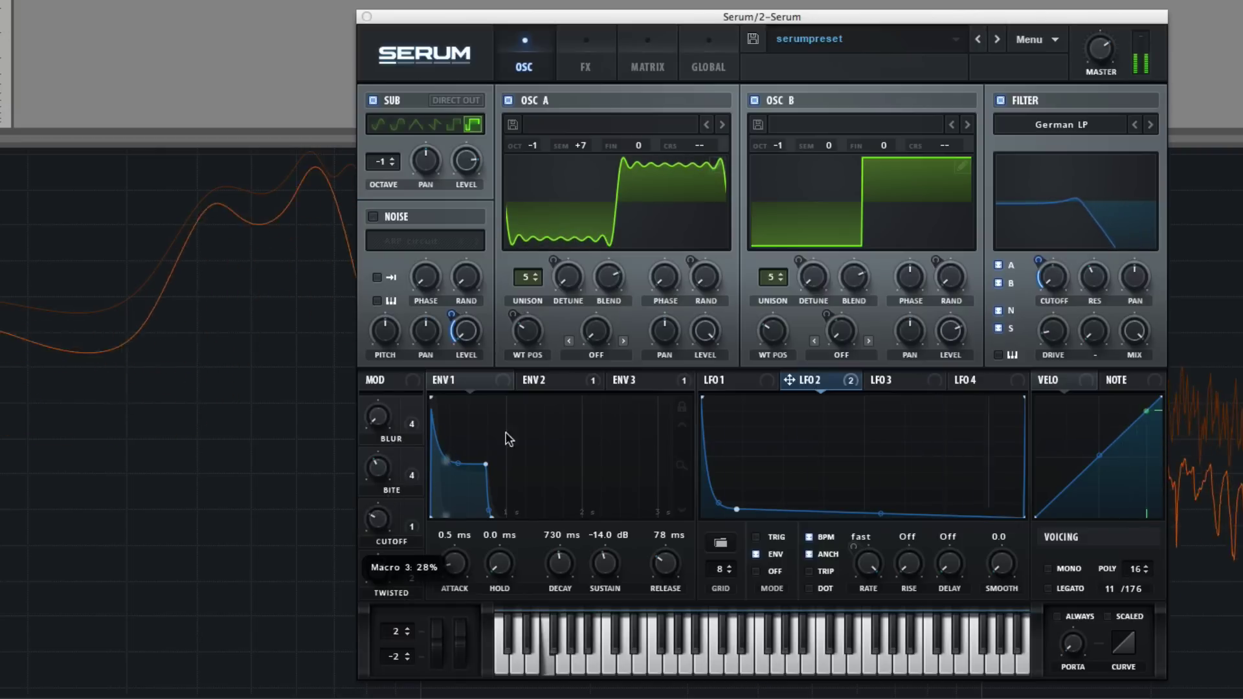
left_click(1073, 122)
mouse_move(1068, 192)
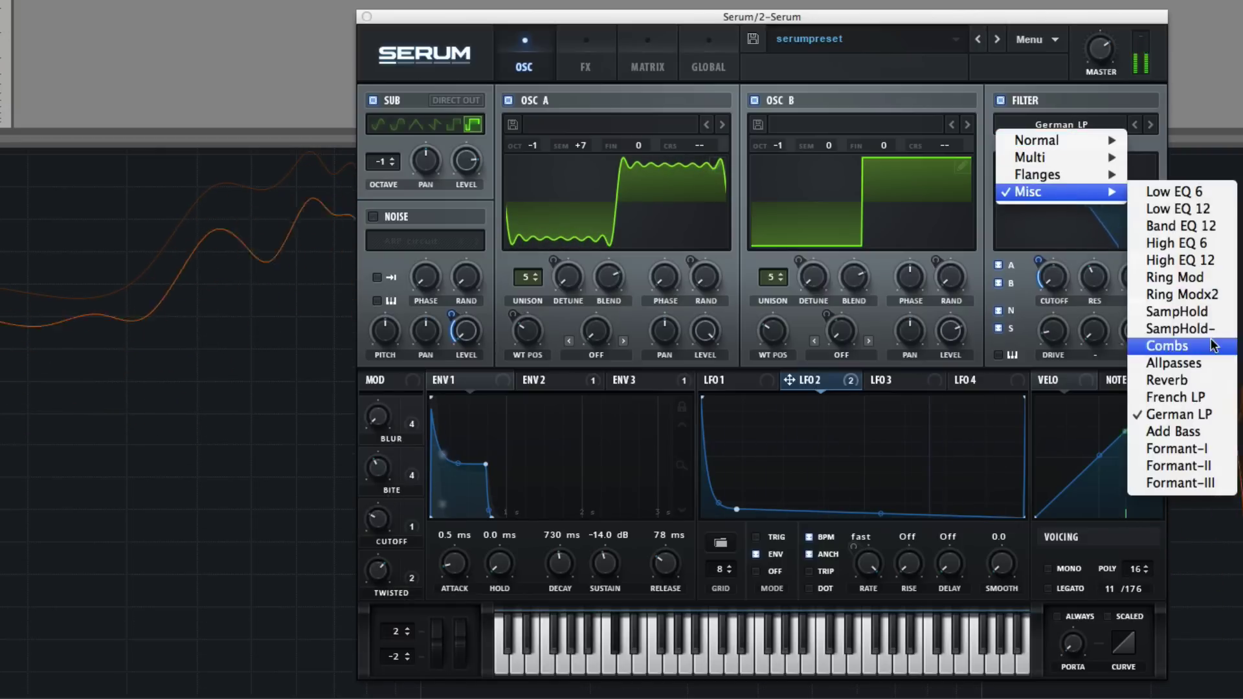
left_click(1194, 397)
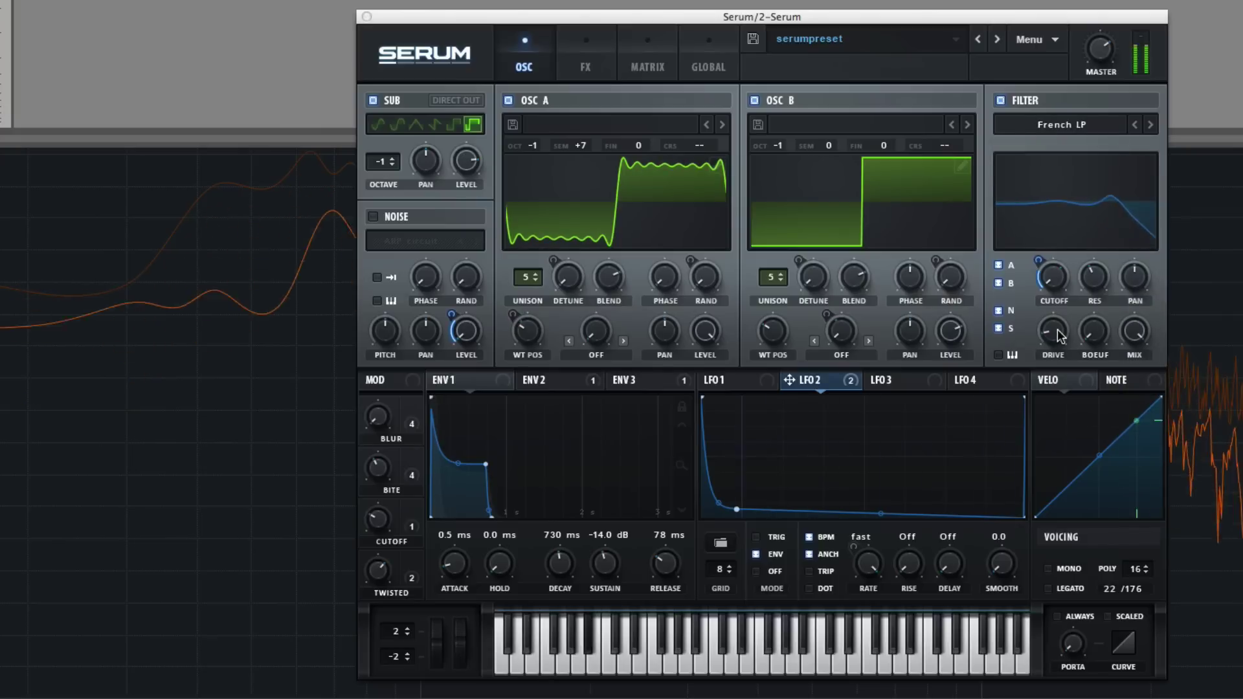
left_click_drag(1094, 273, 1092, 237)
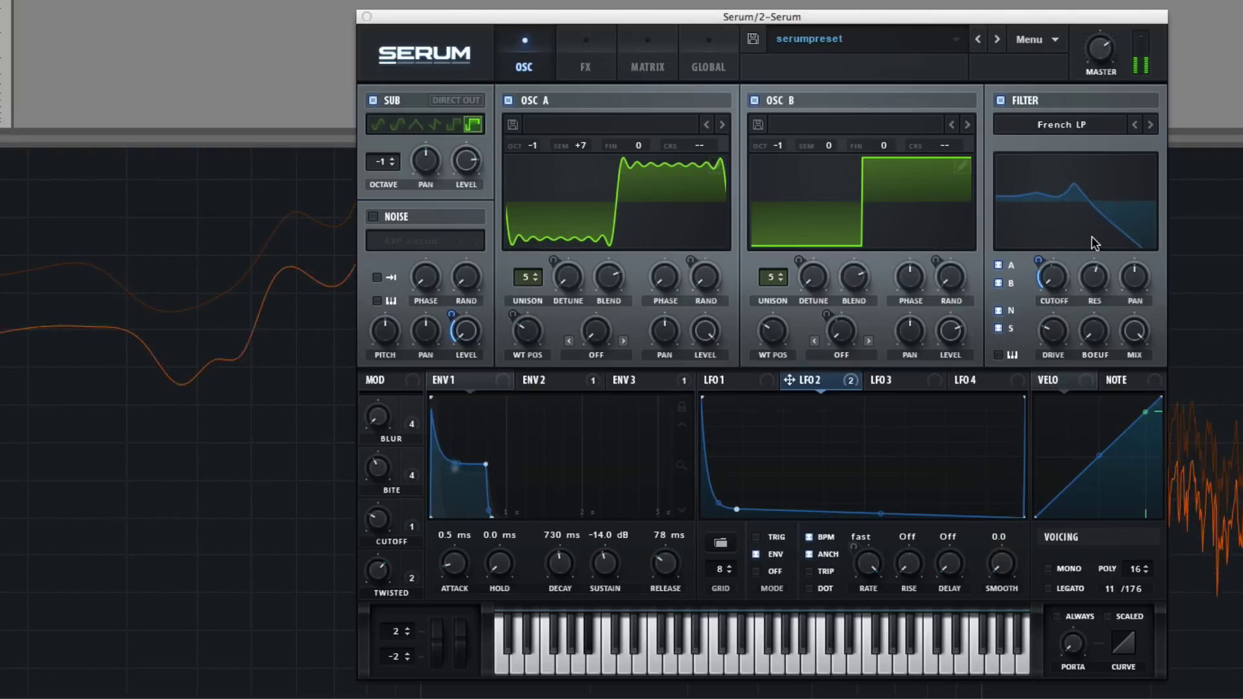
left_click_drag(1094, 281, 1095, 238)
left_click_drag(1093, 339, 1099, 245)
left_click_drag(1054, 334, 1049, 302)
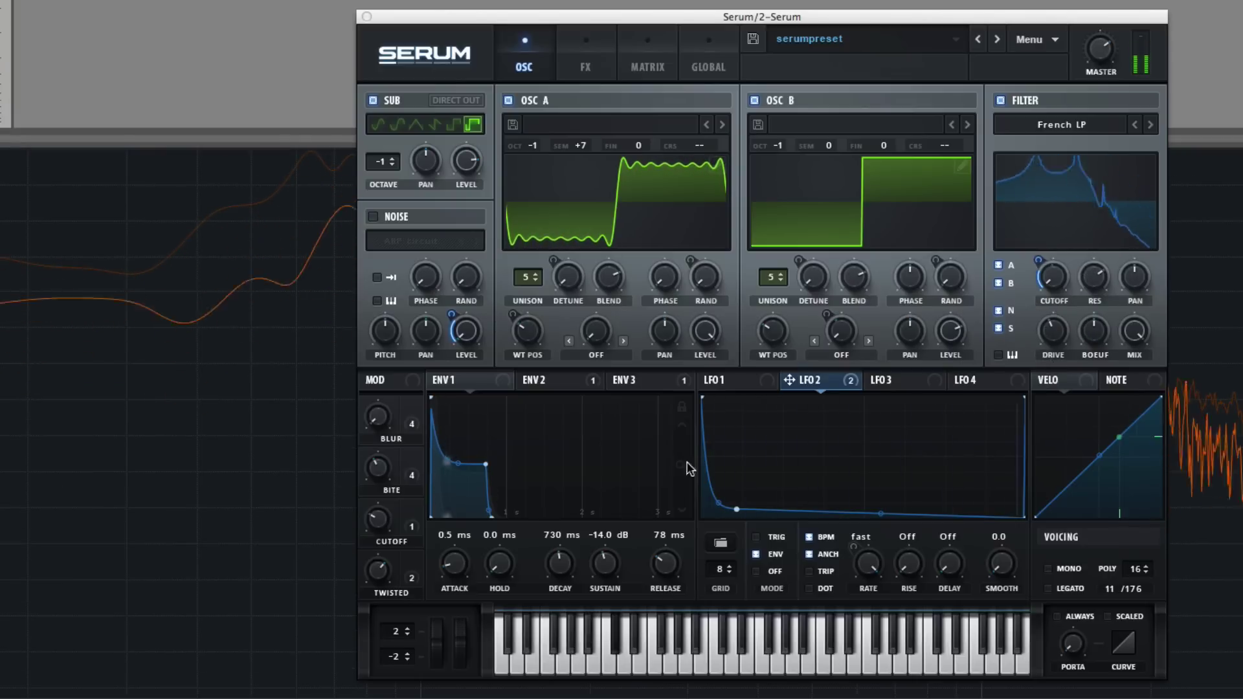
- Alternate the filter type between French LP and German LP, ending on German LP, with more drive, the Bite macro at 28% and Cutoff adjusted
left_click_drag(378, 522, 379, 537)
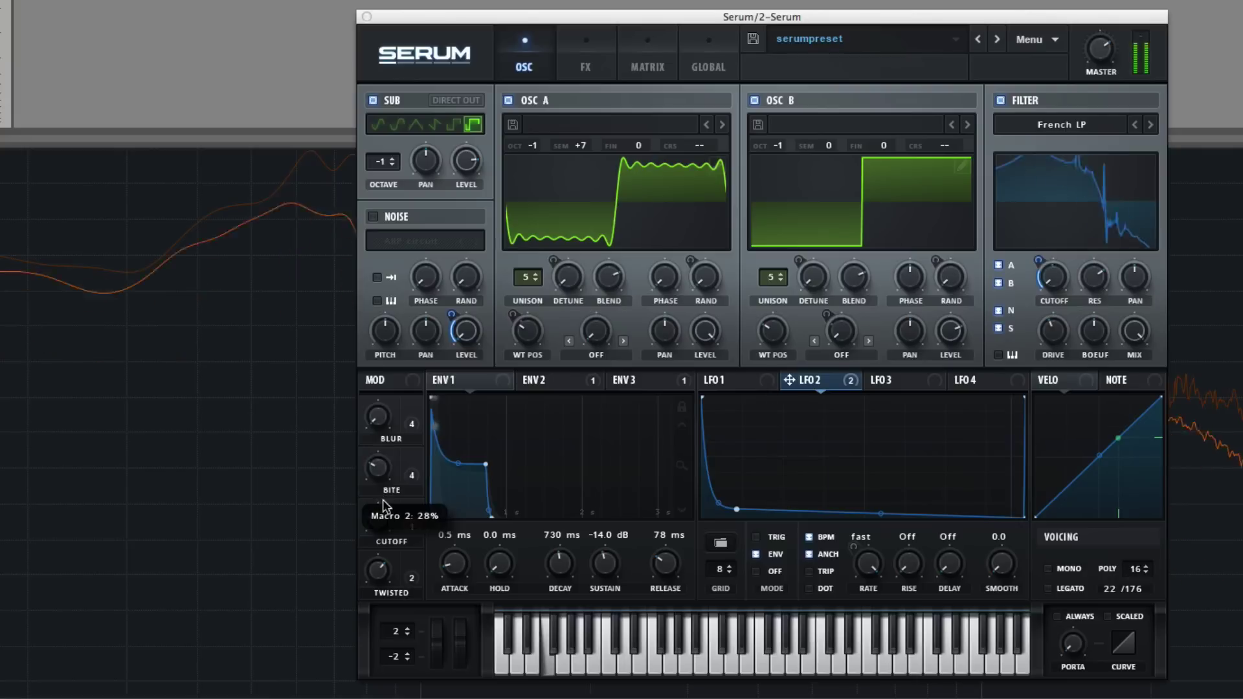
left_click(1150, 125)
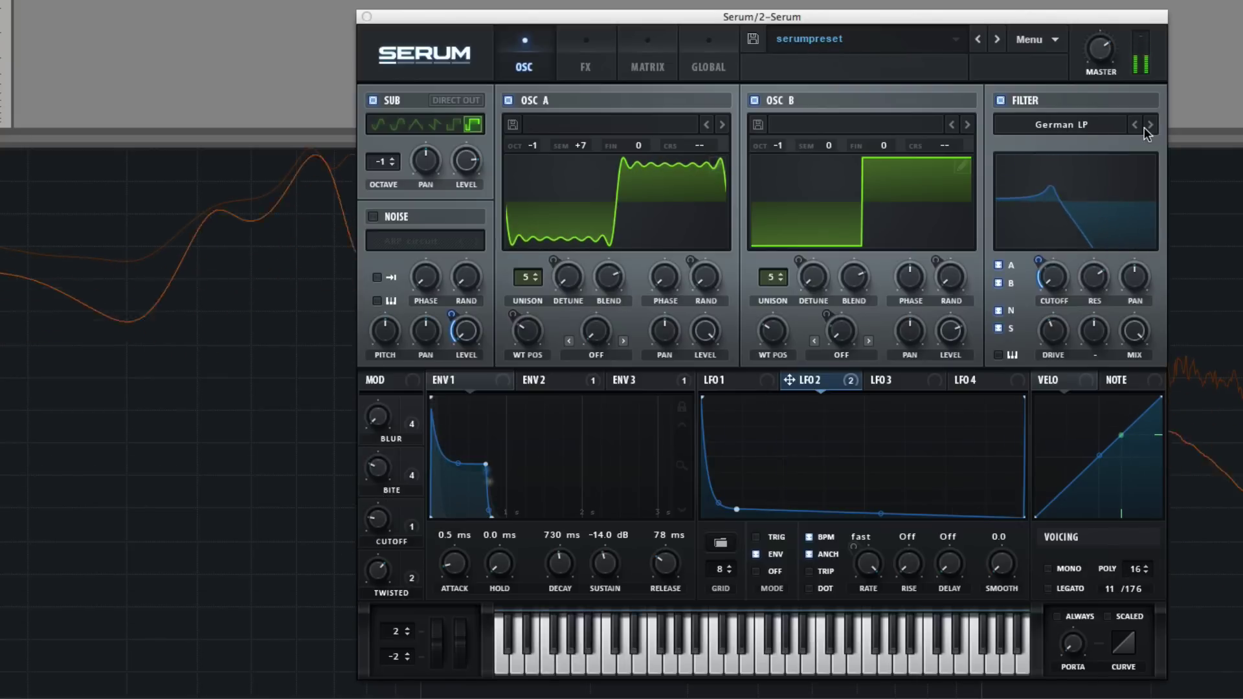
left_click(1133, 125)
mouse_move(1043, 332)
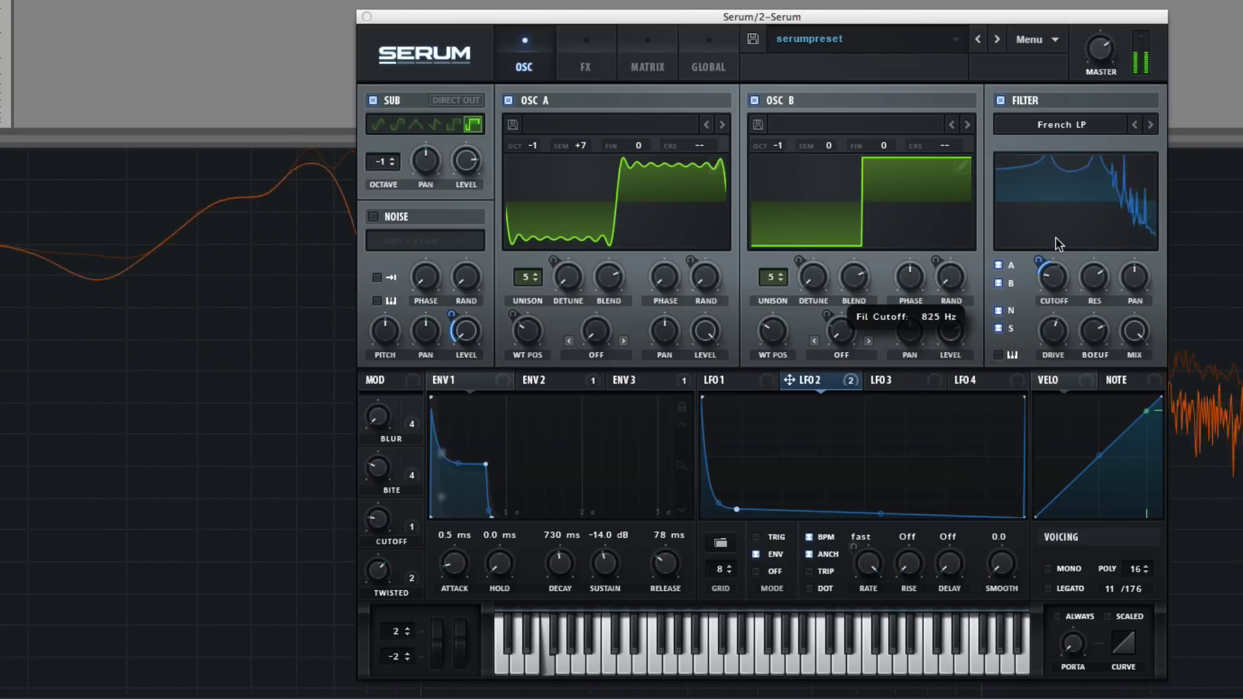
left_click(1149, 126)
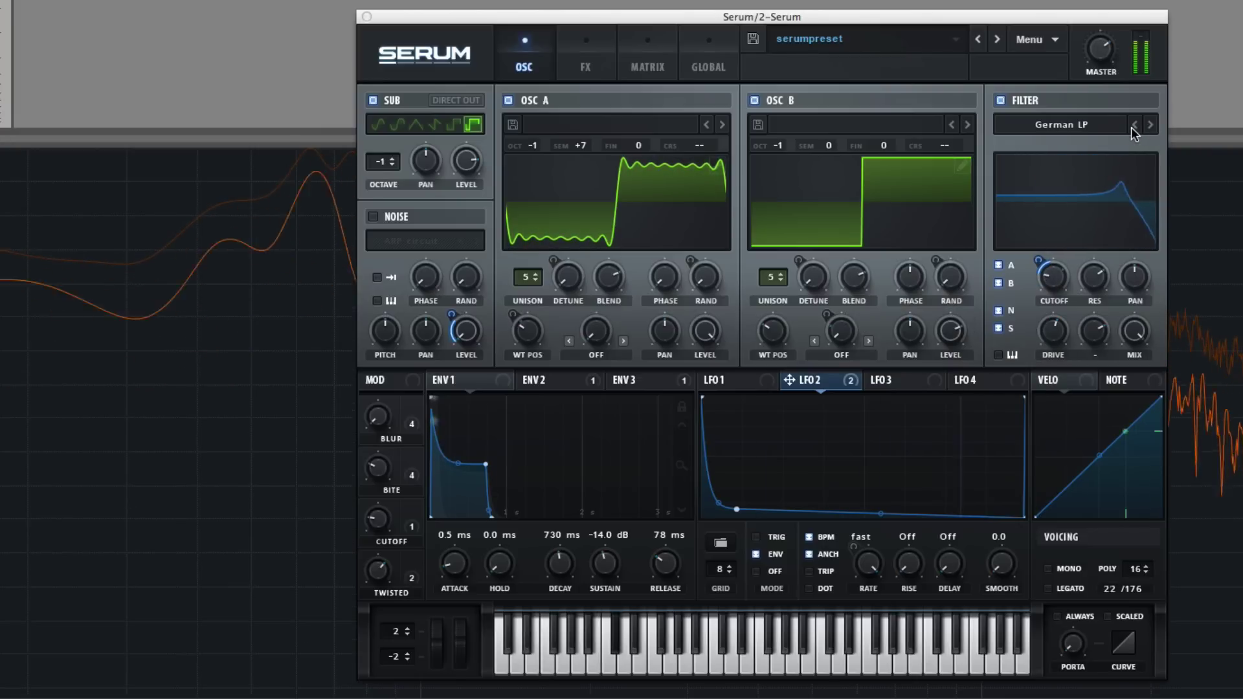
left_click(1132, 126)
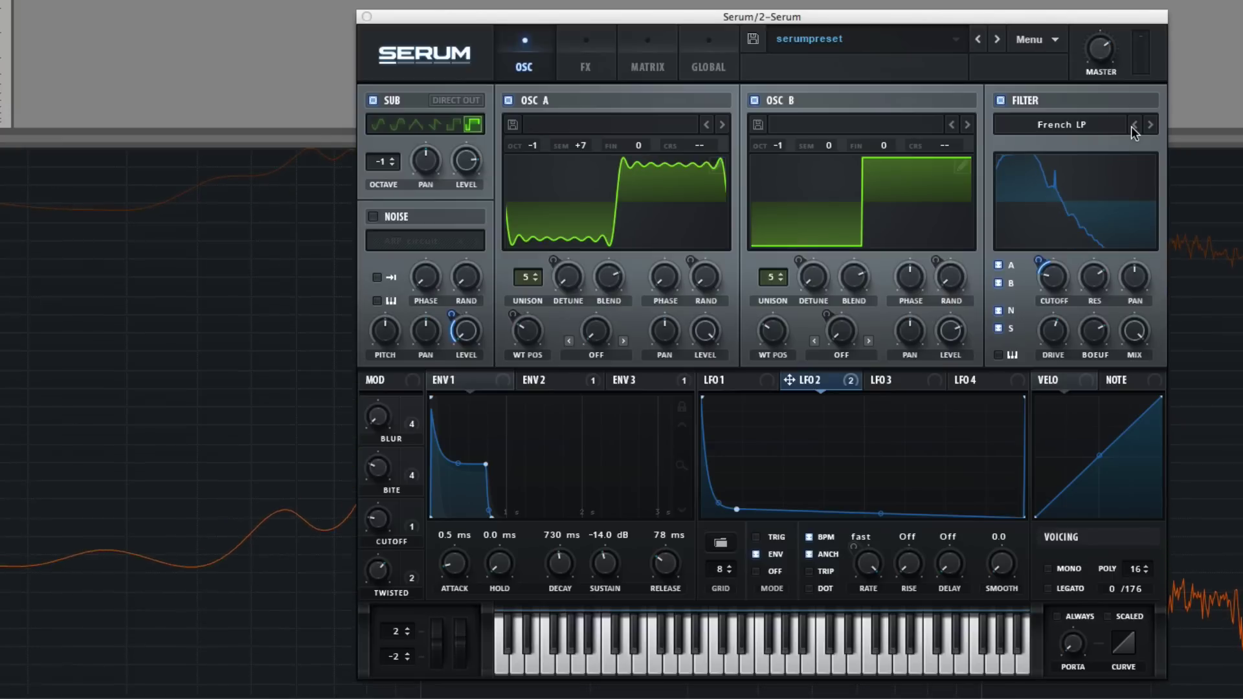
left_click(1152, 124)
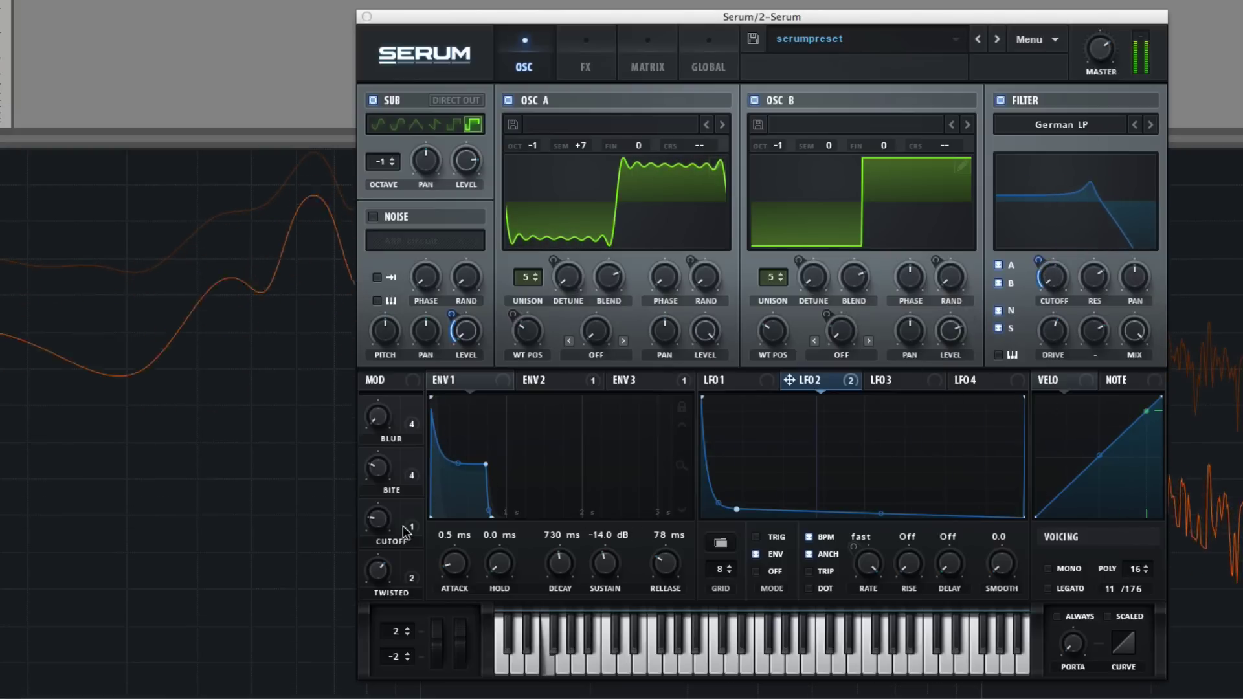
left_click_drag(378, 518, 349, 478)
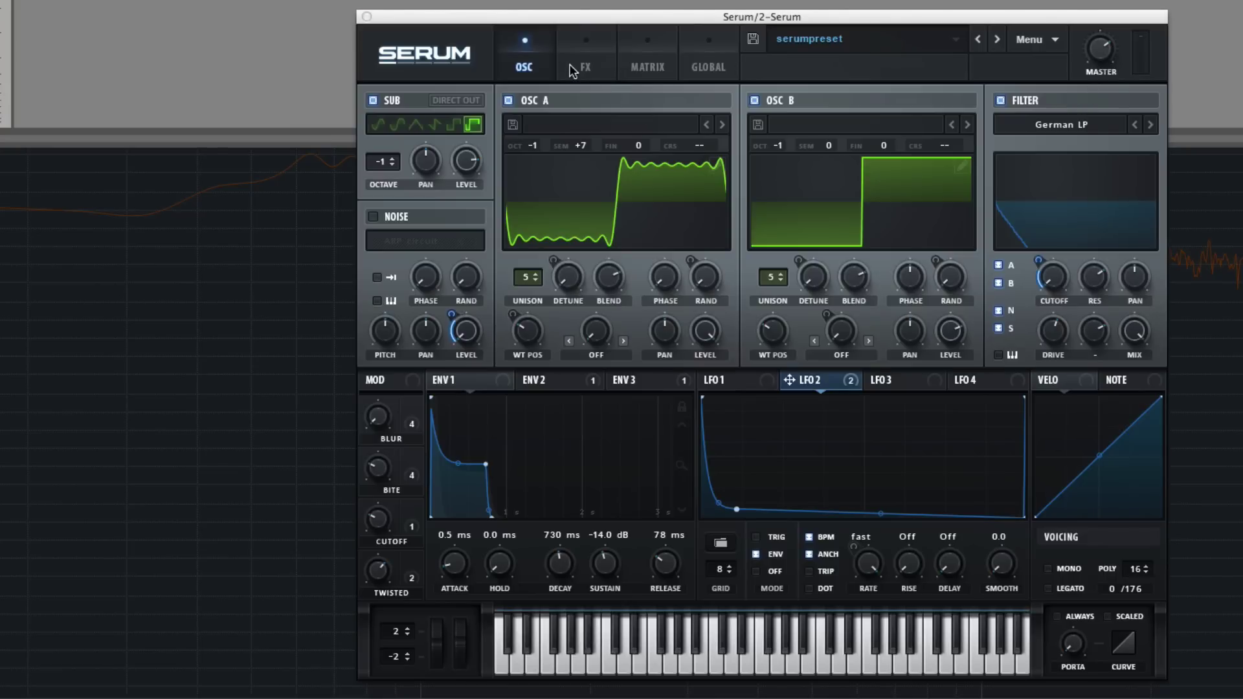
- Bring up the MIDI clip's note editor behind the synth and start playback
left_click(572, 71)
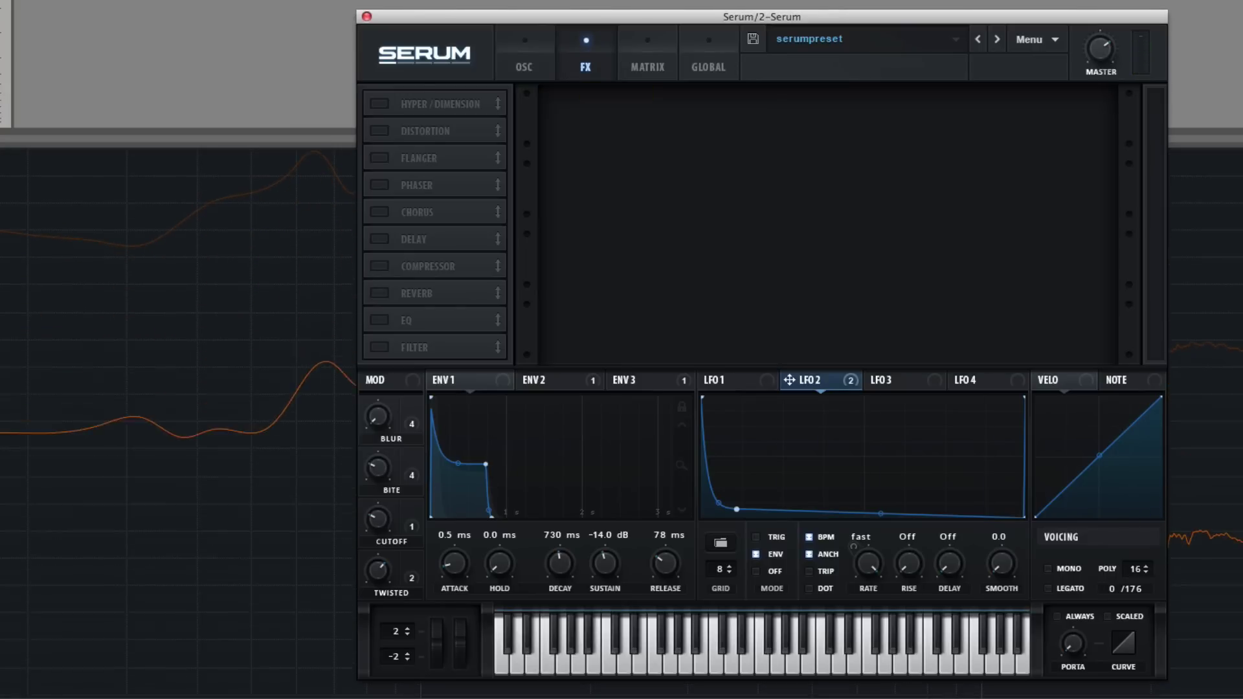
key("shift+Tab")
key("space")
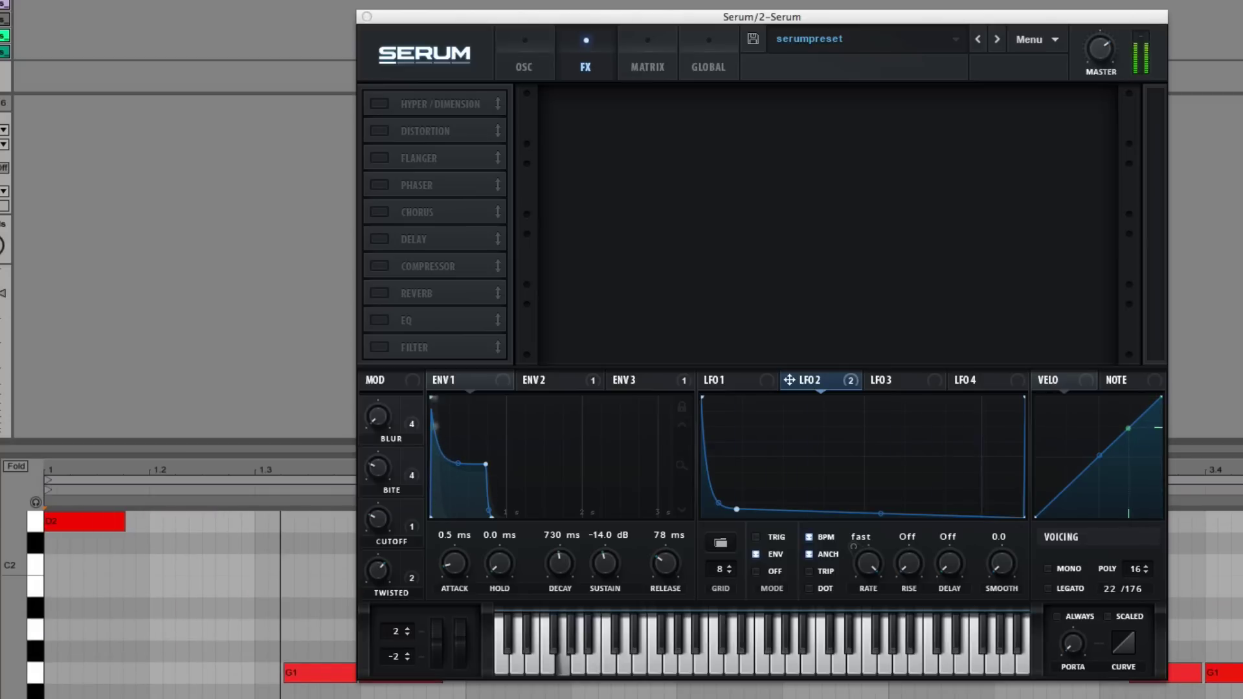
- Raise the wavetable positions of oscillators A and B to try a harsher, spiky waveform on both
left_click(524, 58)
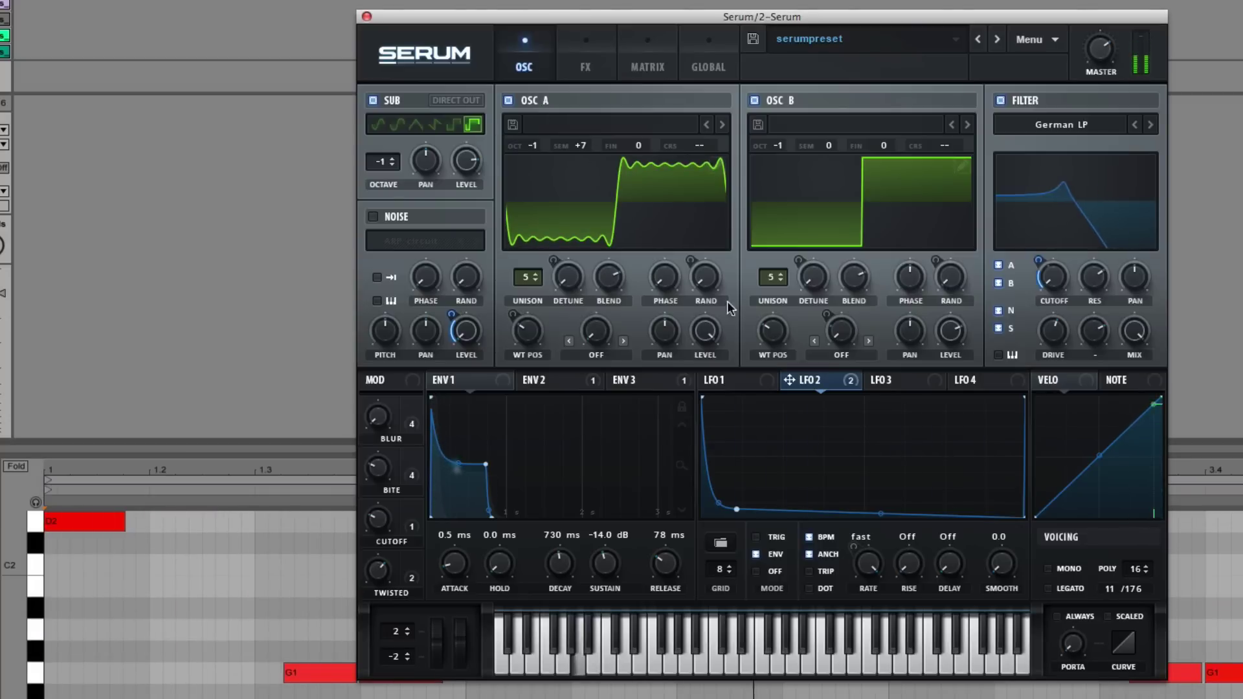
left_click_drag(782, 341, 780, 278)
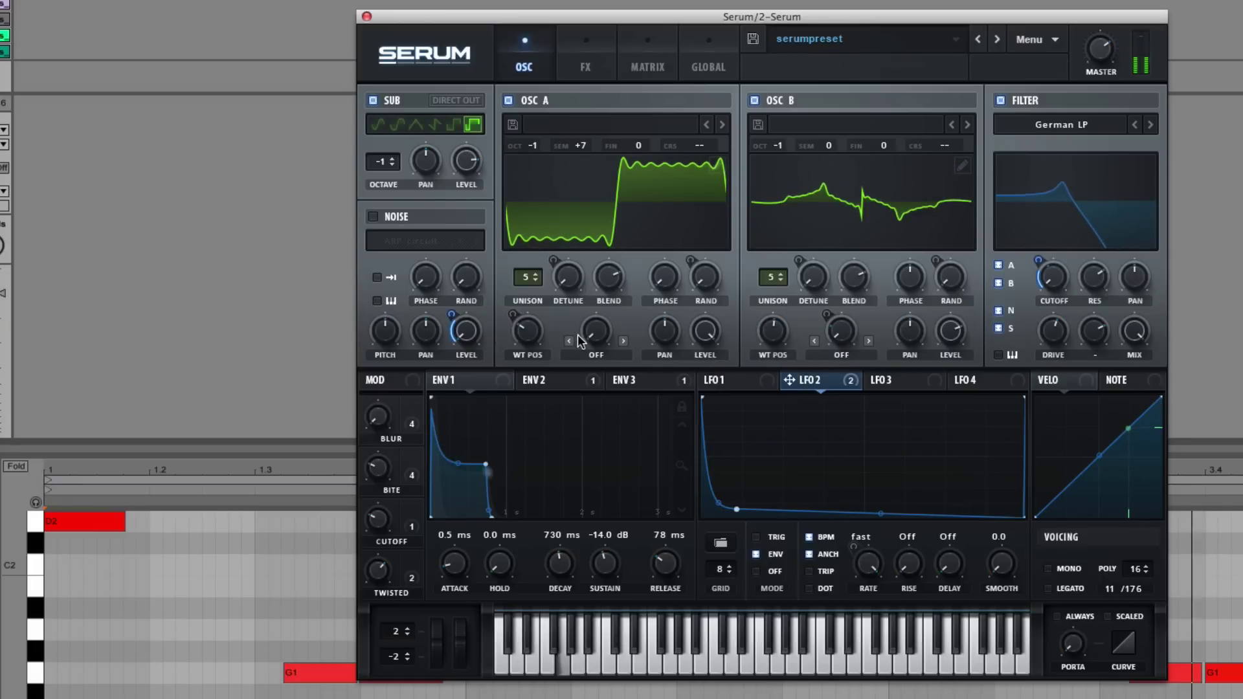
left_click_drag(512, 325, 530, 305)
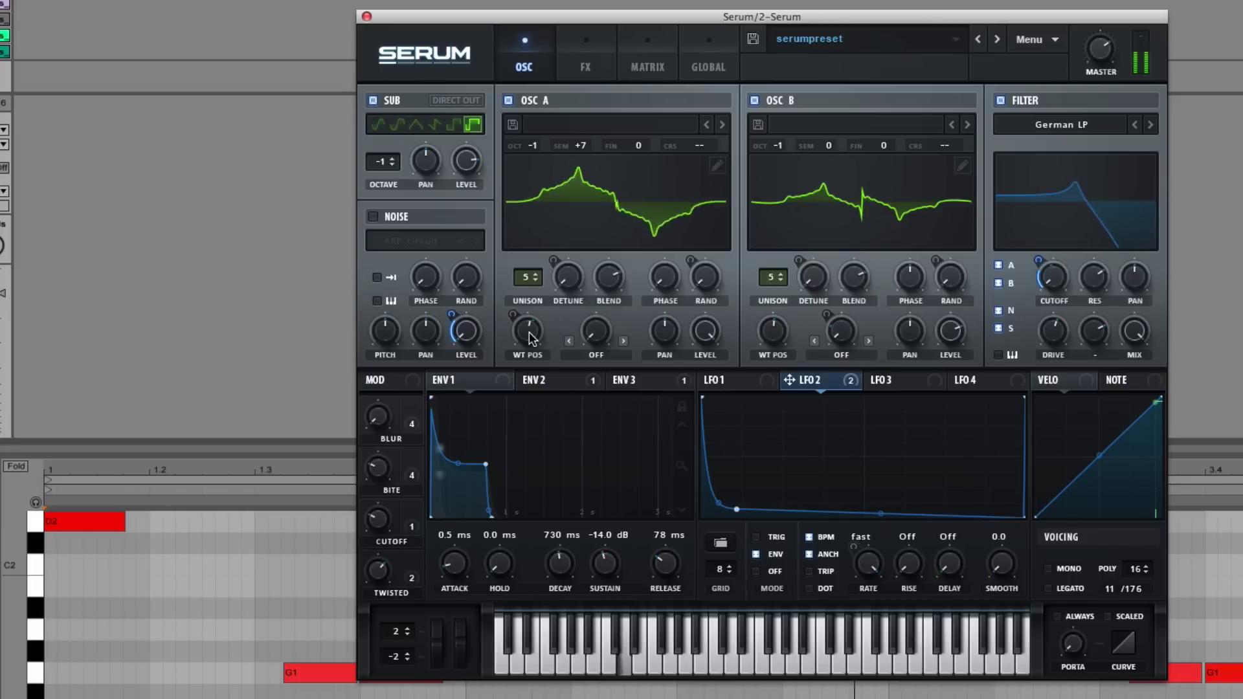
left_click_drag(530, 337, 554, 319)
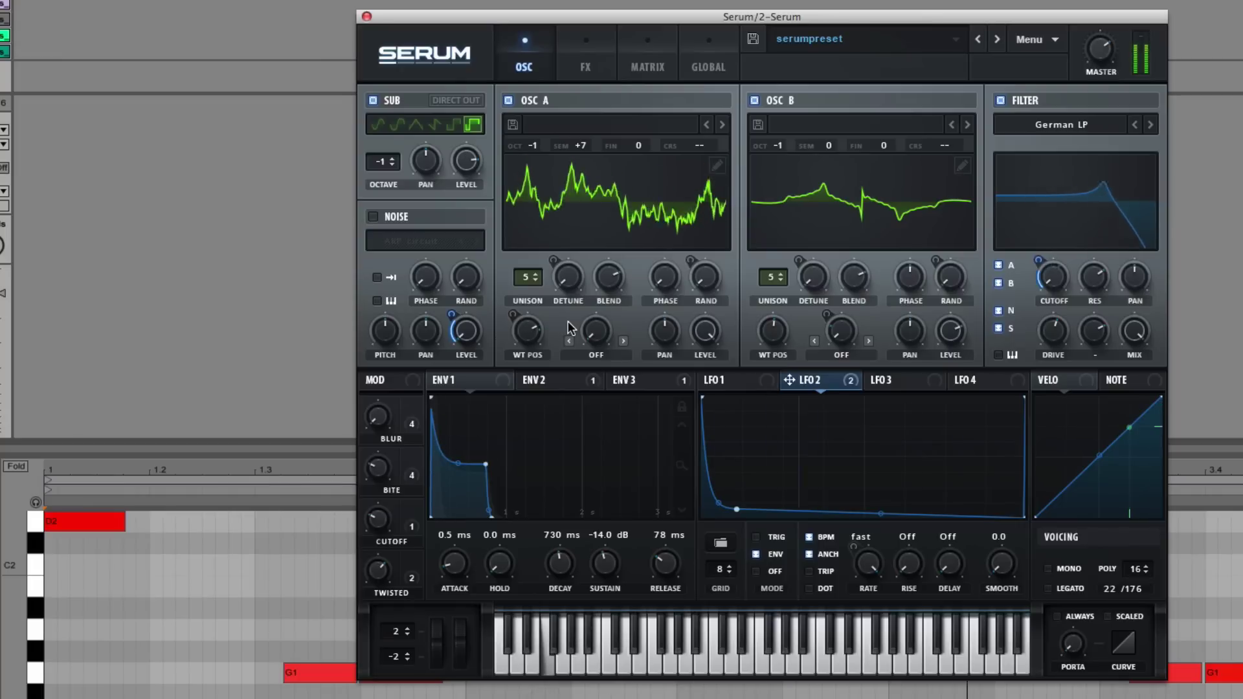
left_click_drag(773, 330, 762, 305)
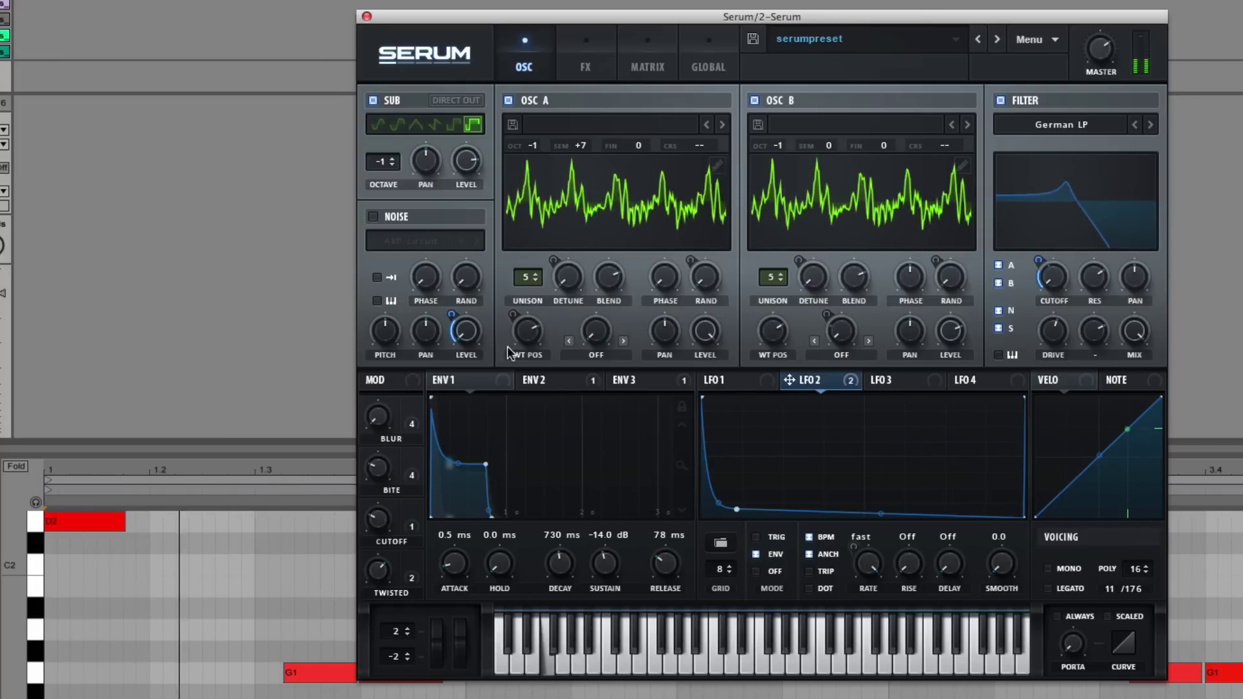
- Audition the macros during playback, lowering Twisted to 7%, moving Cutoff to 41% and raising Blur to 100%
left_click_drag(383, 531, 375, 487)
left_click_drag(385, 442, 379, 334)
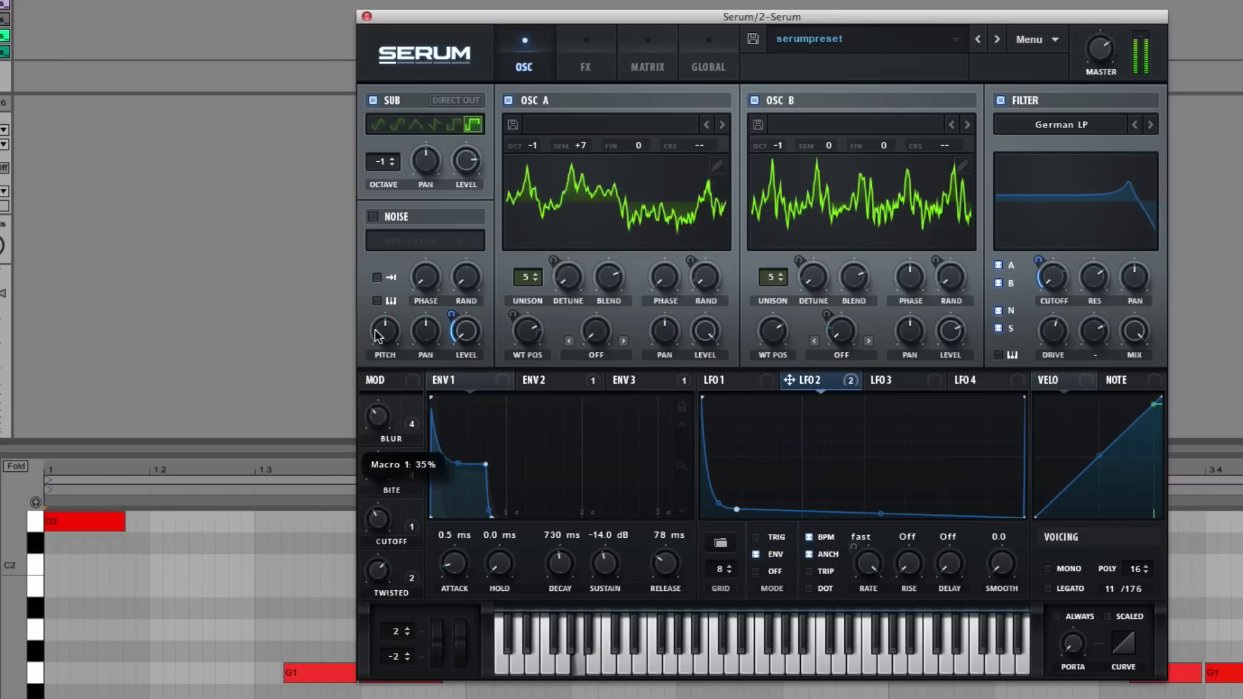
left_click_drag(378, 517, 383, 427)
left_click_drag(393, 573, 378, 616)
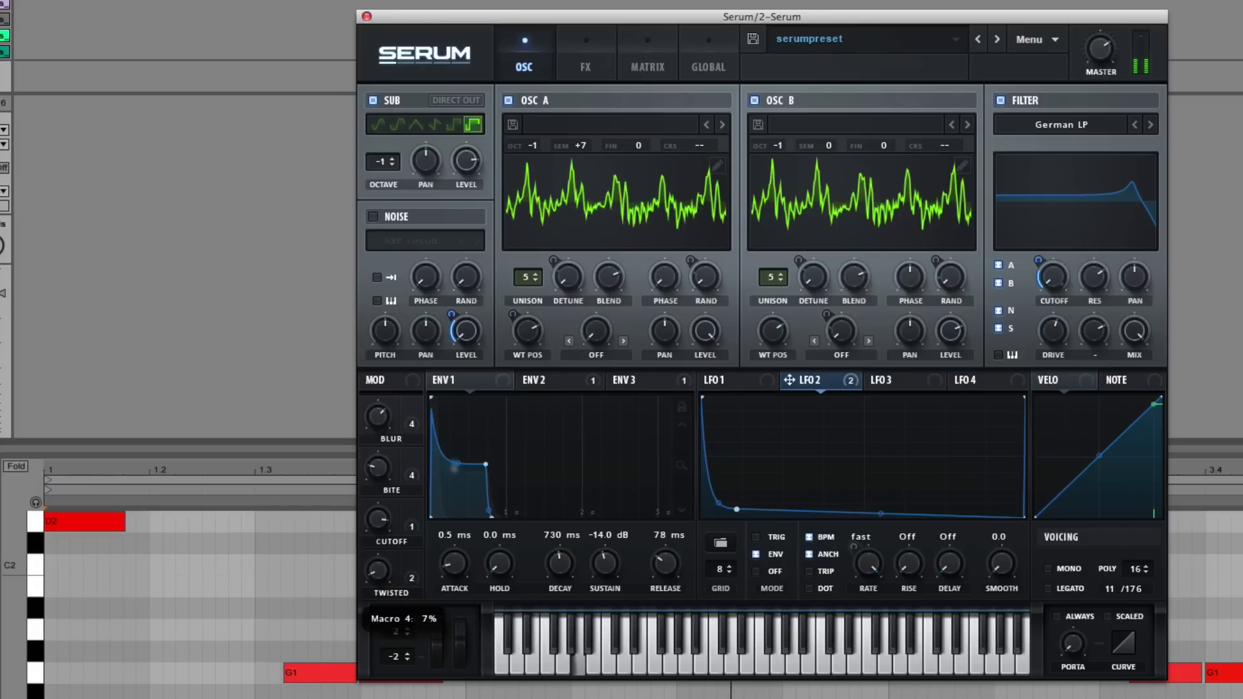
left_click_drag(410, 466, 409, 602)
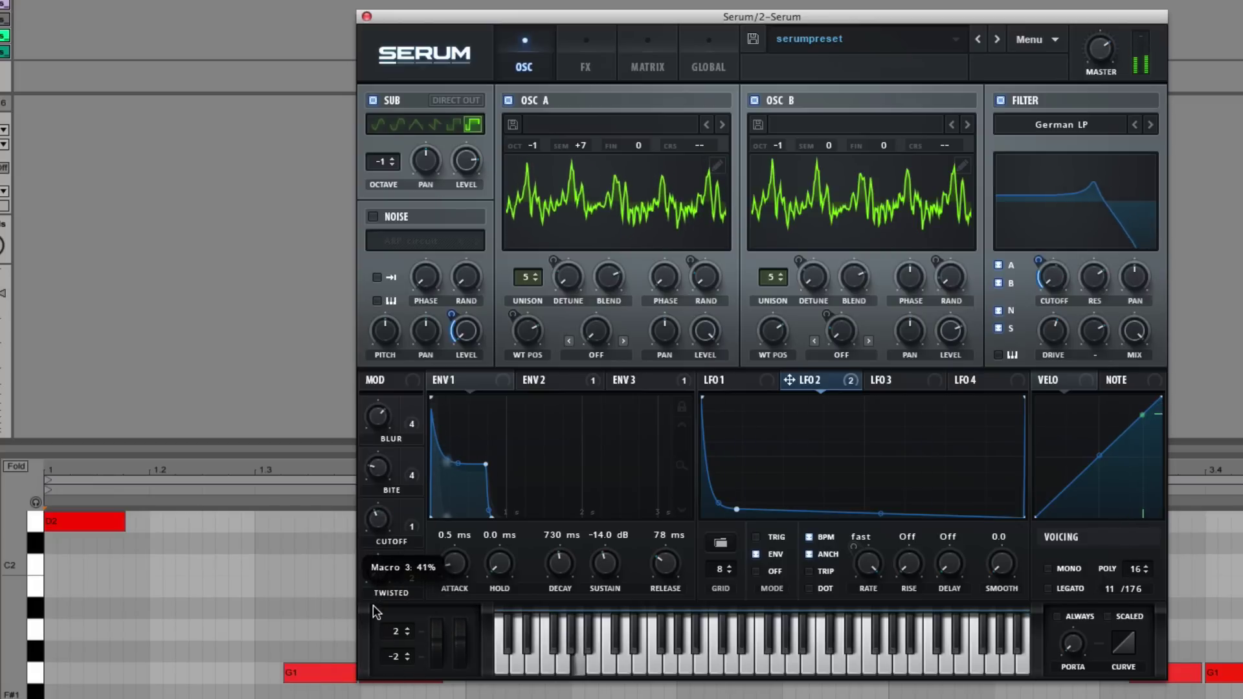
left_click_drag(385, 396, 386, 394)
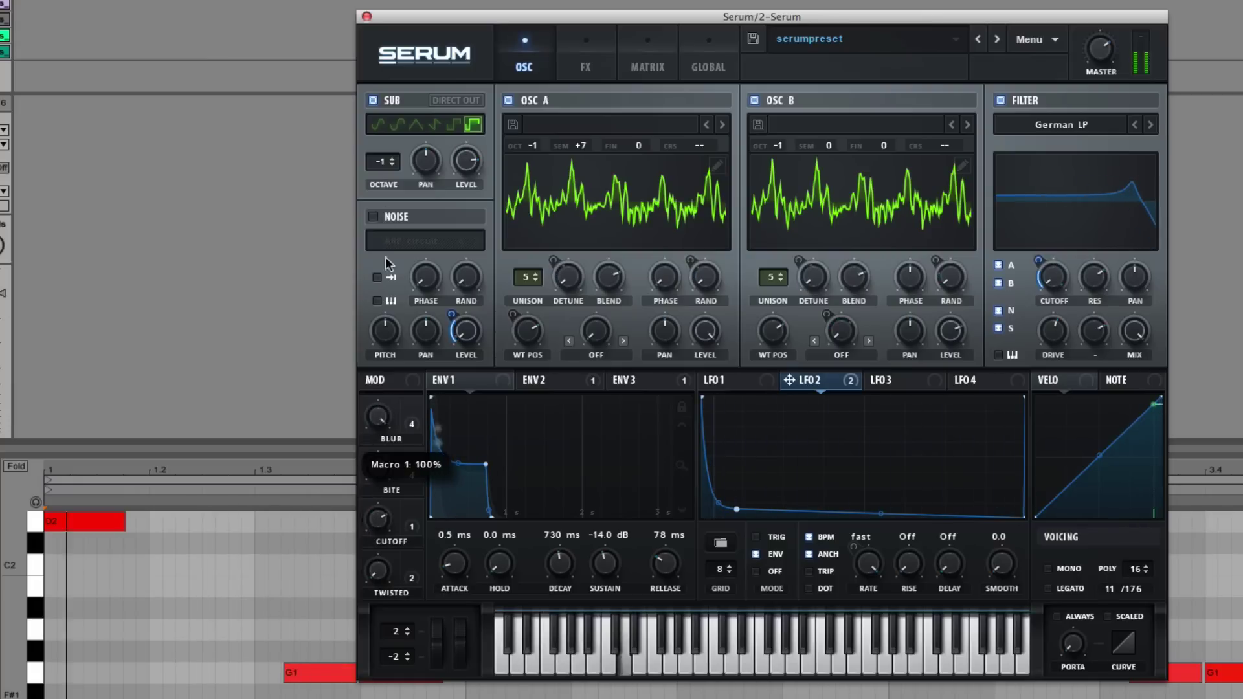
- Lower the filter resonance, bring the Bite macro to 24%, reduce Blur and readjust Cutoff
left_click_drag(378, 581, 377, 637)
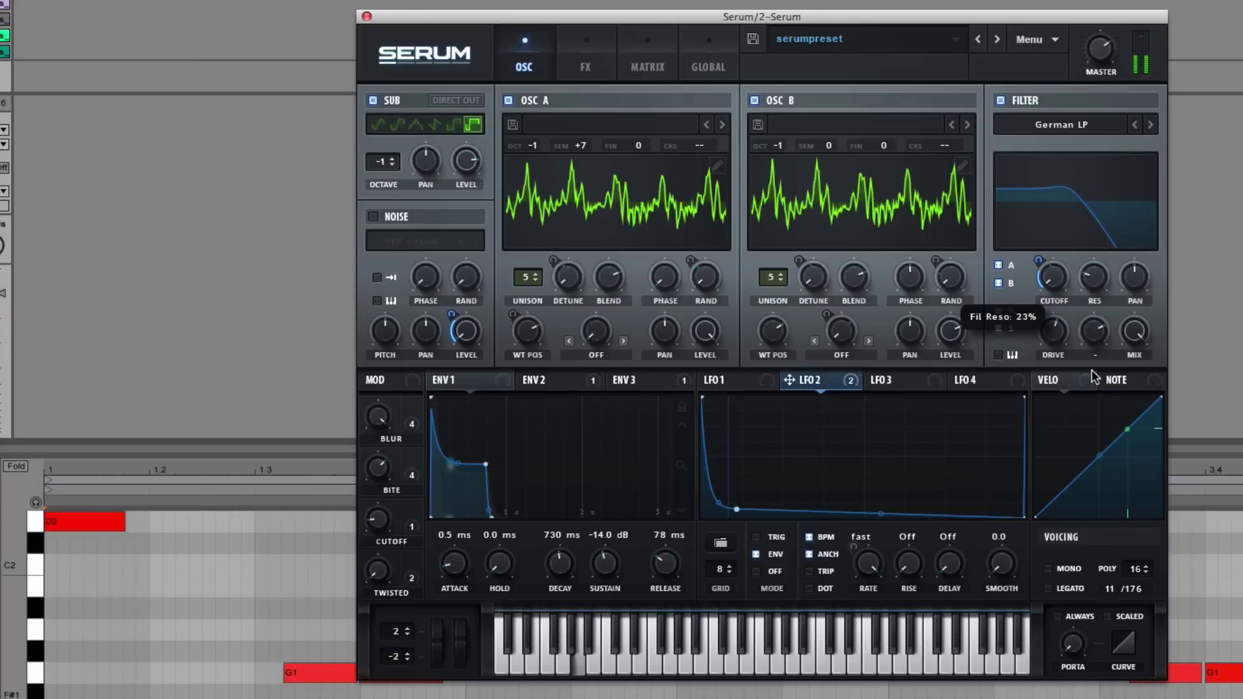
left_click_drag(379, 531, 383, 476)
left_click_drag(380, 520, 394, 542)
left_click_drag(385, 472, 382, 549)
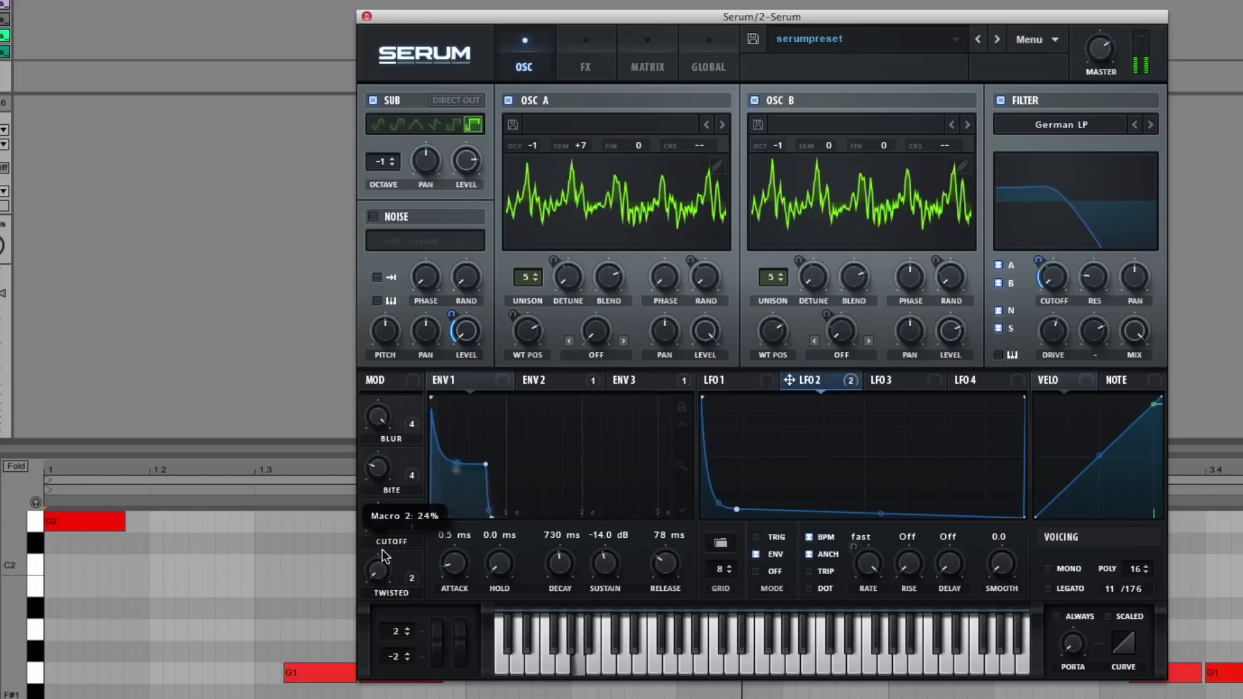
left_click_drag(380, 417, 385, 581)
left_click_drag(377, 520, 380, 490)
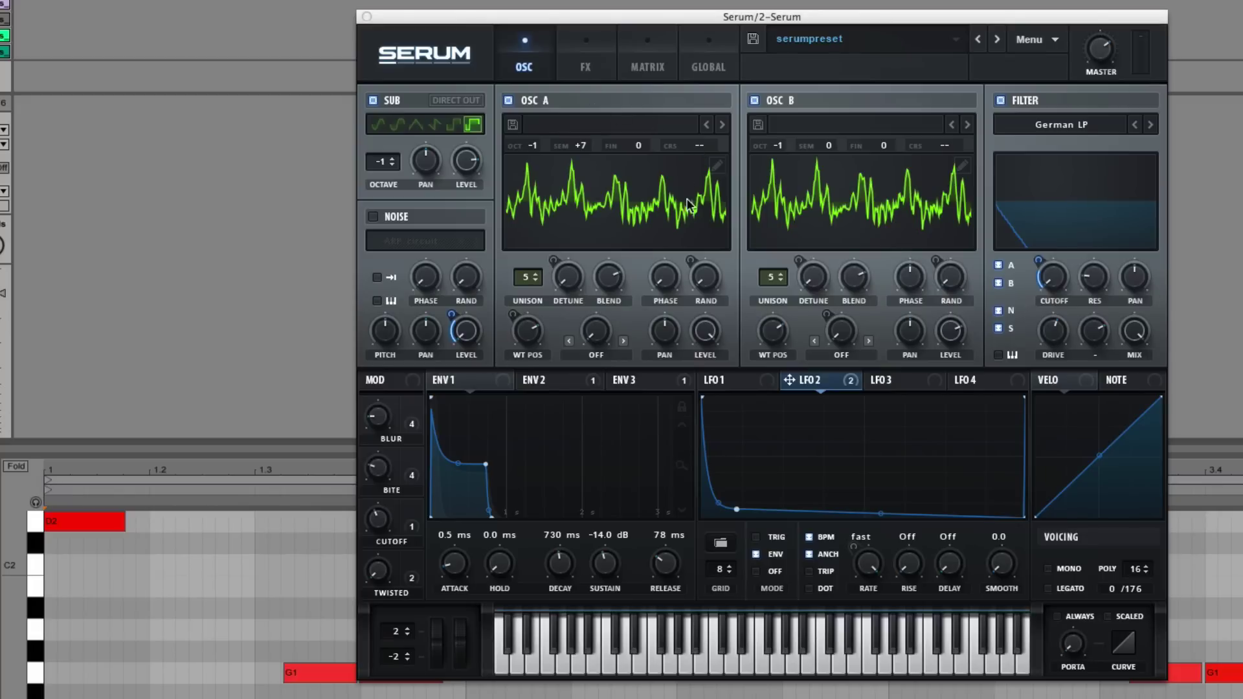
- Lower oscillator A's wavetable position to 69 and bring oscillator B's back to a near-square waveform
left_click(638, 72)
left_click(588, 66)
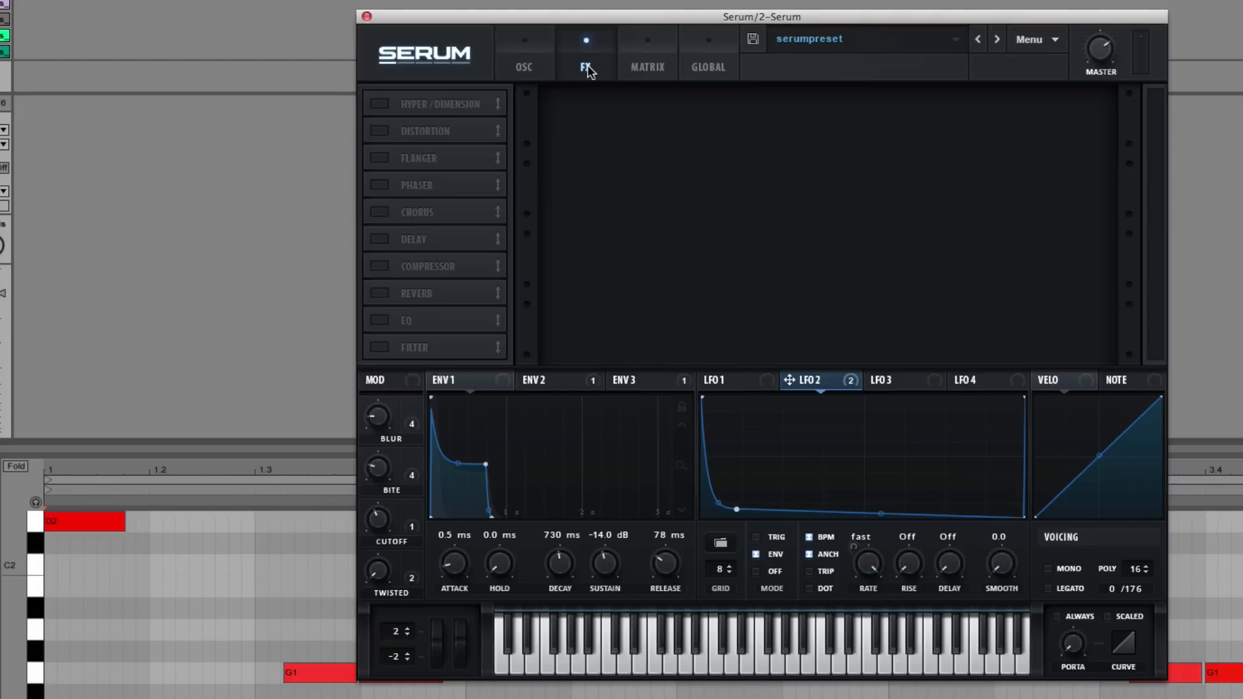
left_click(521, 67)
left_click_drag(527, 329, 548, 586)
left_click_drag(527, 327, 527, 281)
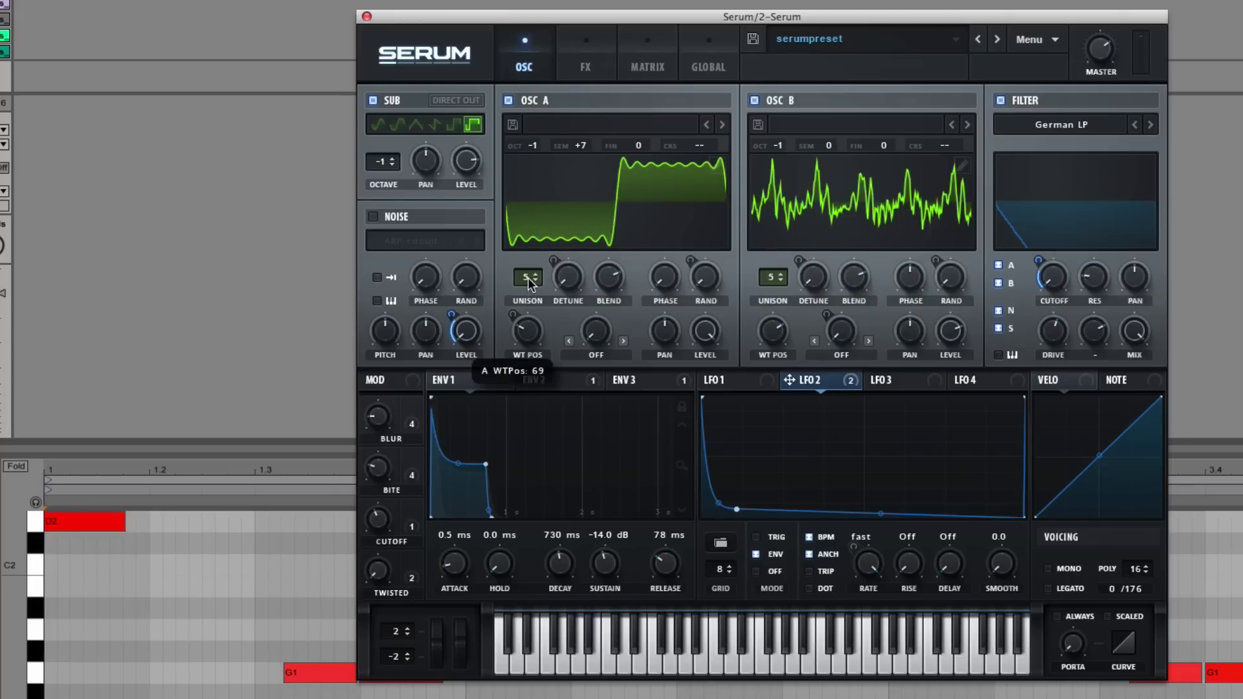
left_click_drag(767, 333, 761, 416)
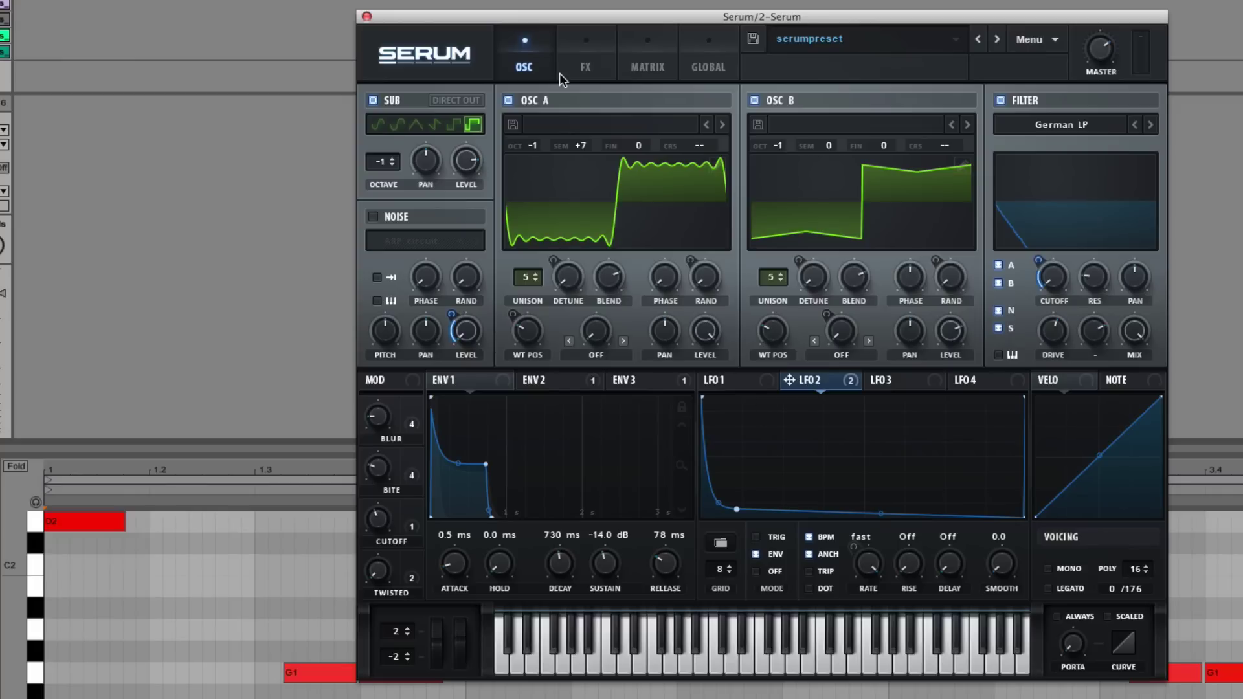
- Set the unison width of both oscillators to 50 in the global settings
left_click(692, 63)
left_click(646, 63)
left_click(583, 63)
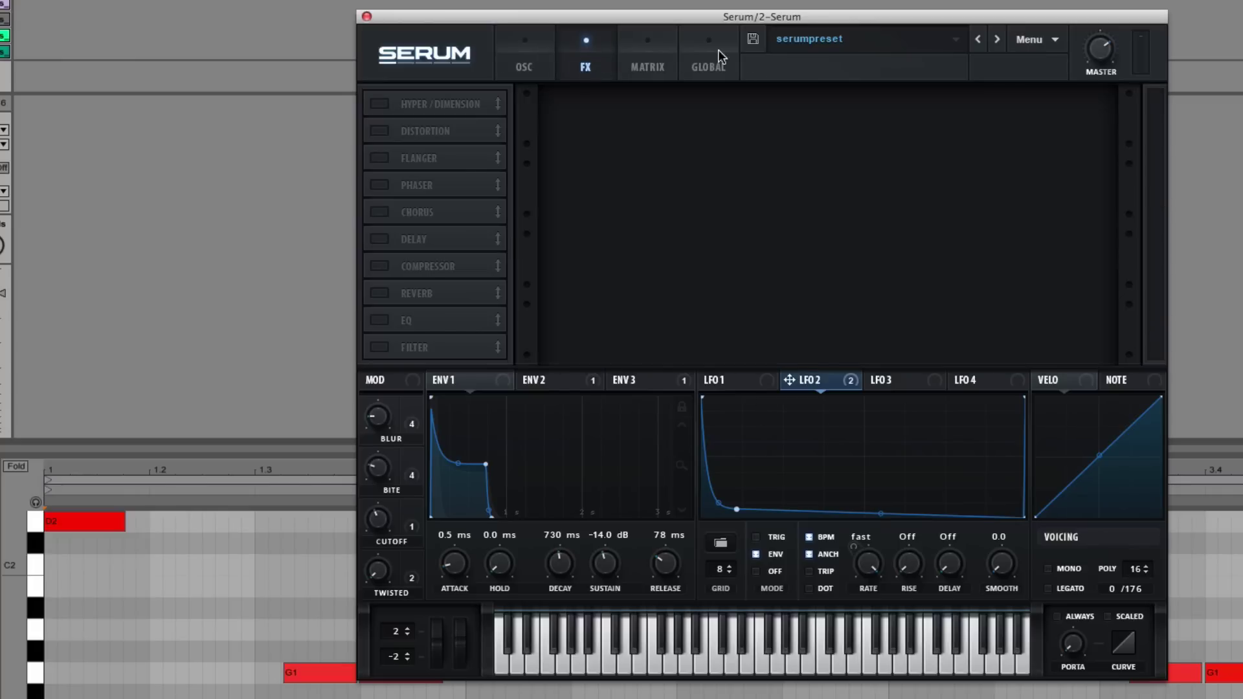
left_click(705, 52)
left_click(513, 53)
left_click(714, 56)
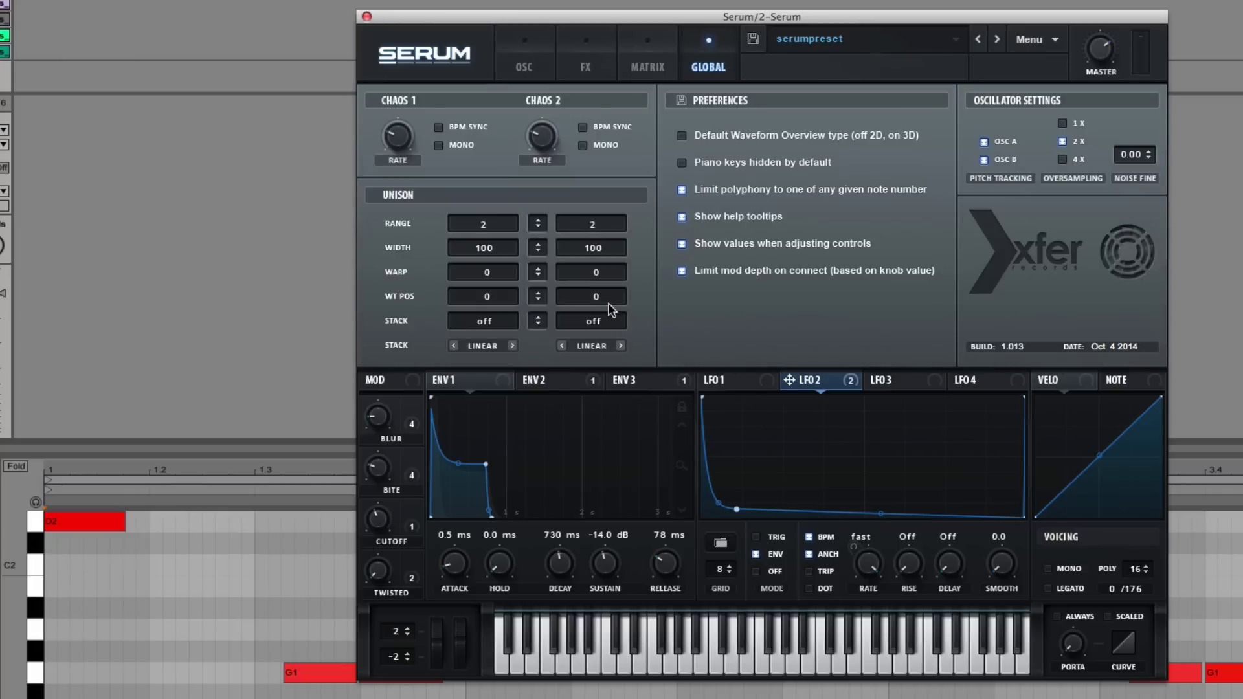
left_click_drag(484, 248, 482, 262)
left_click_drag(484, 309, 479, 348)
left_click_drag(593, 248, 590, 332)
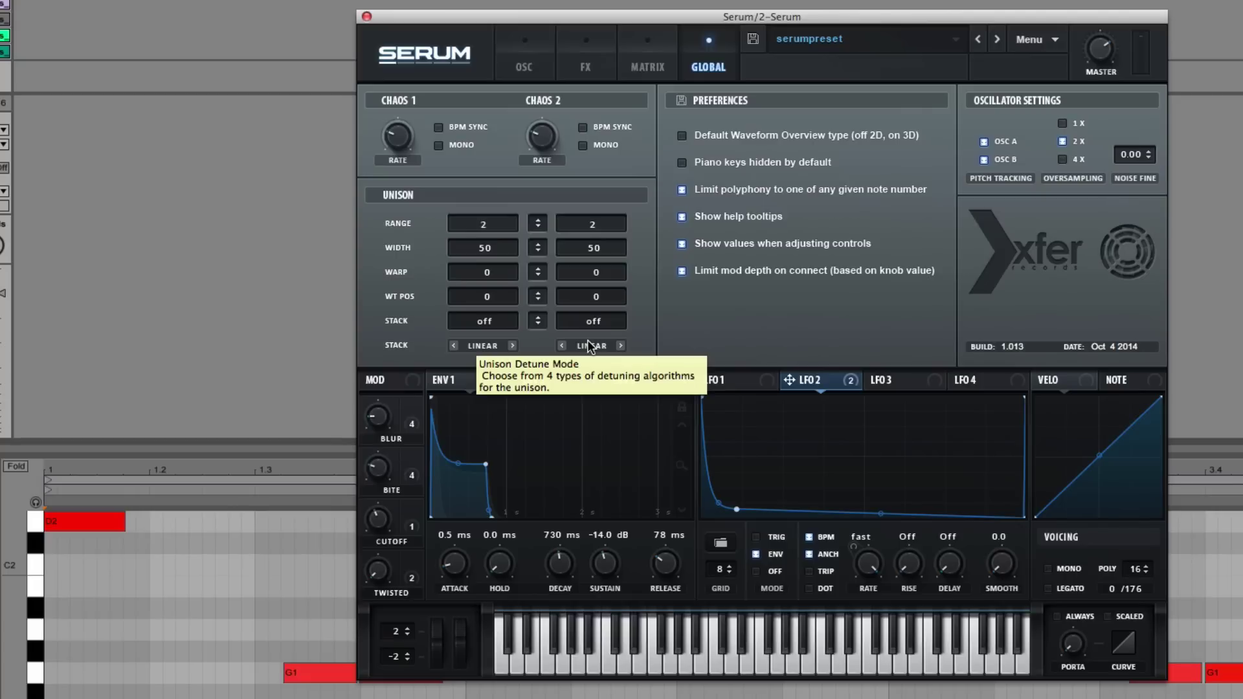
- Enable the Distortion effect and start playback to hear it
left_click(655, 63)
left_click(525, 64)
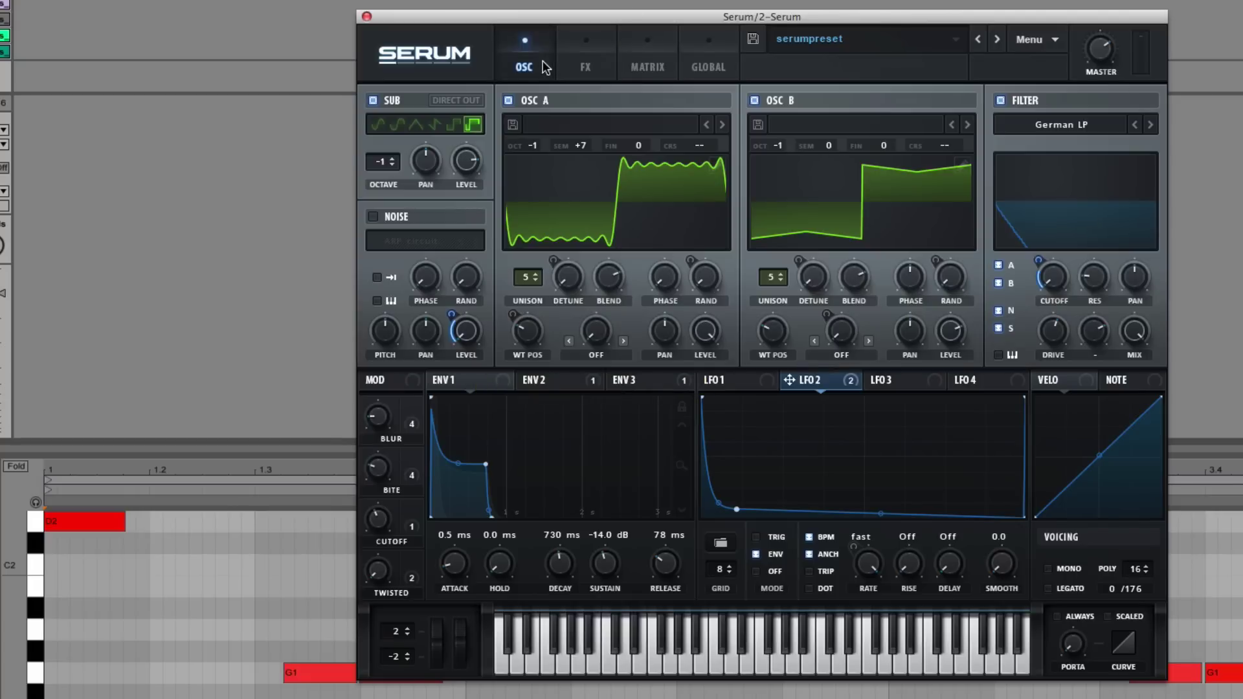
left_click(610, 66)
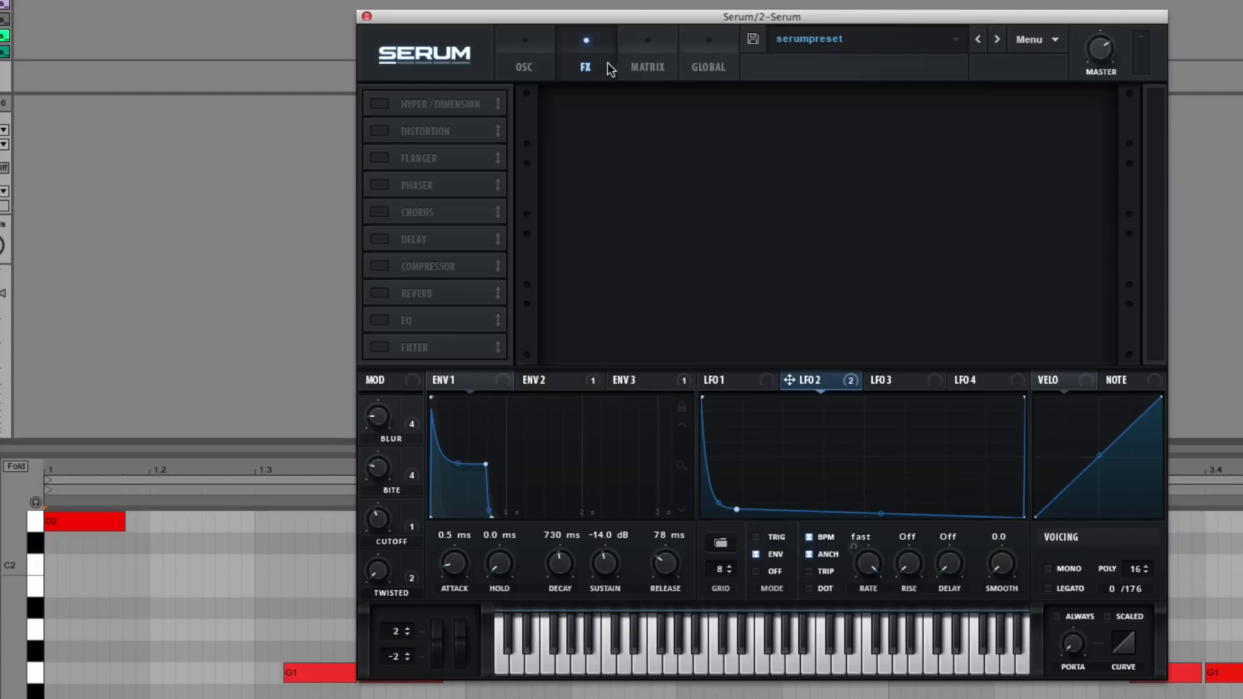
left_click(381, 132)
key("space")
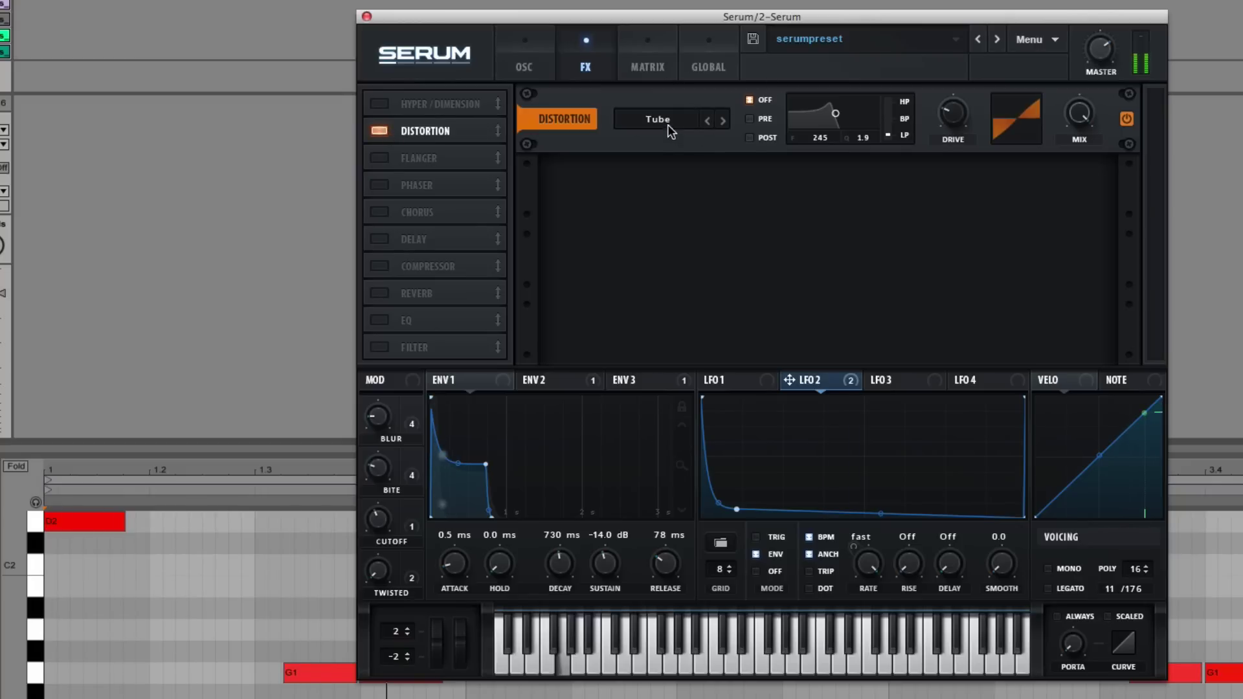
- Set the distortion type to SoftClip, raise the drive to maximum and compare the sound with the effect bypassed
left_click(669, 128)
left_click(661, 145)
mouse_move(948, 86)
left_click_drag(950, 92, 951, 46)
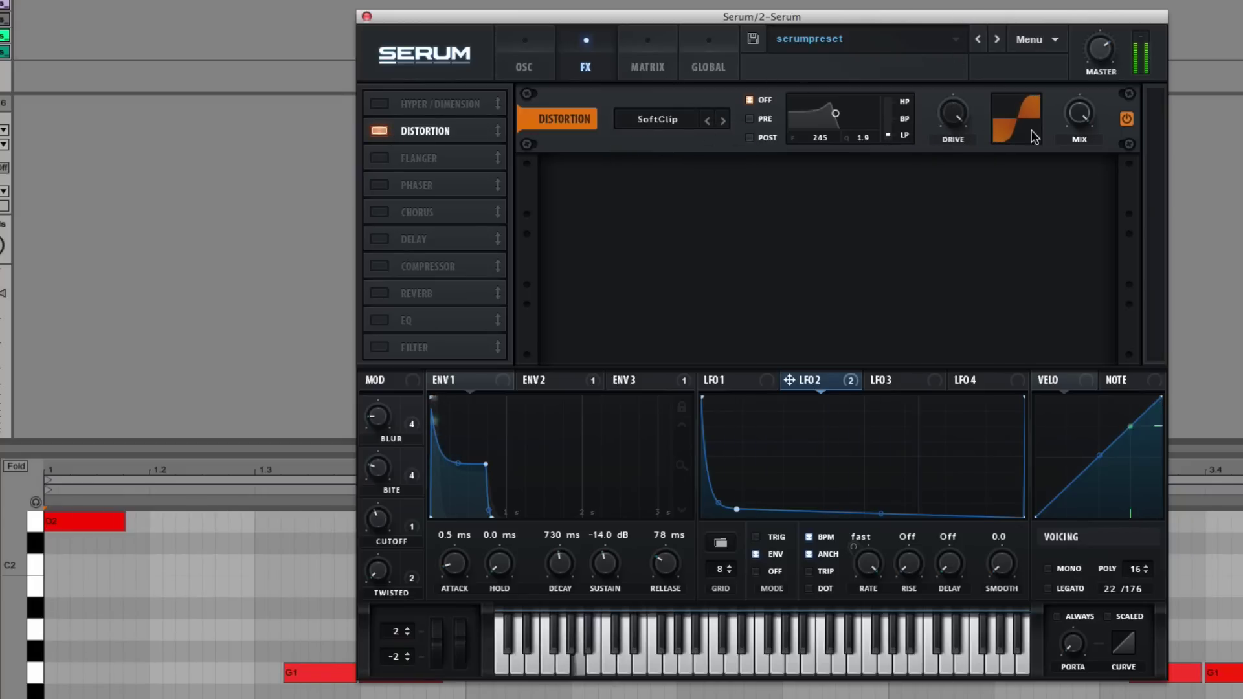
left_click(1126, 119)
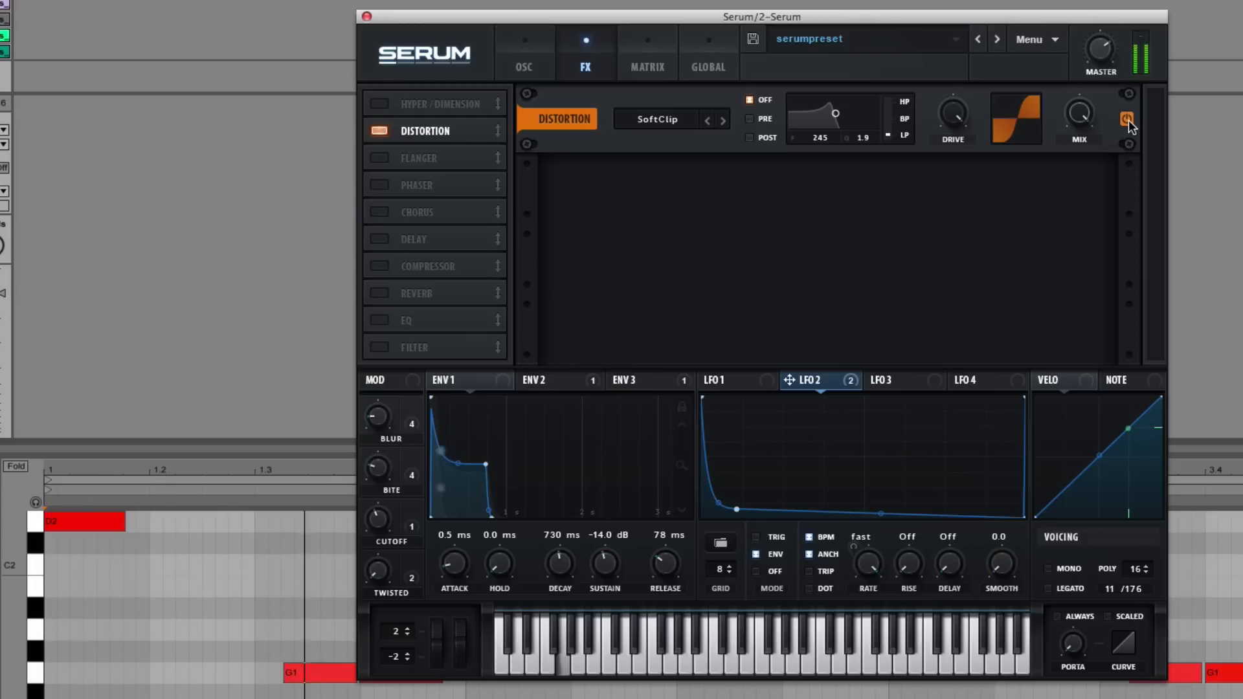
left_click(1129, 120)
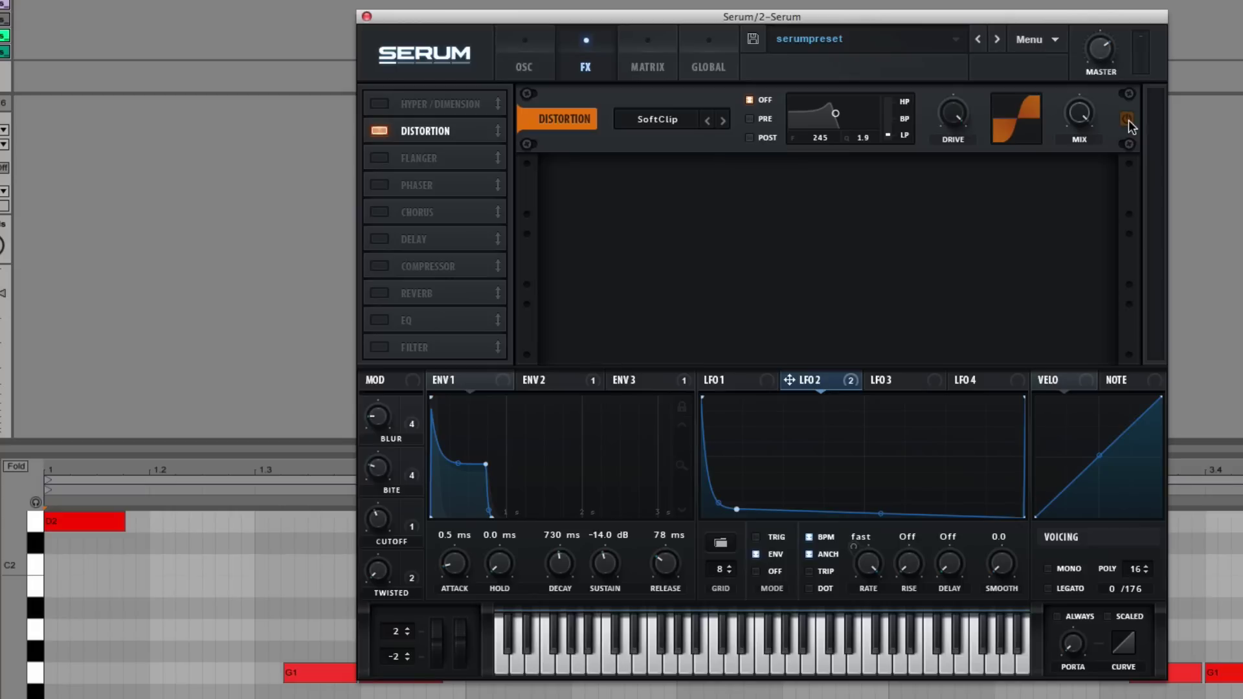
left_click(1127, 119)
- Try the HardClip distortion at 100% drive with the mix reduced to about half
left_click(640, 122)
left_click(646, 169)
left_click_drag(955, 188, 955, 87)
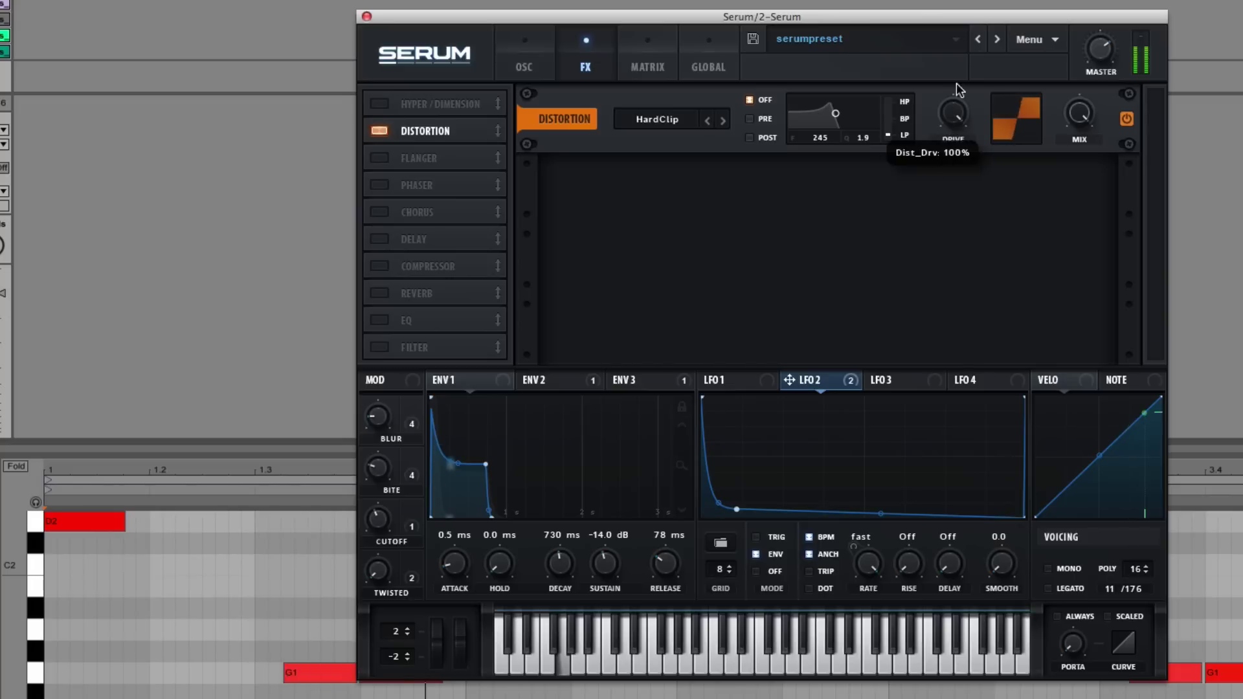
left_click_drag(1090, 121, 1047, 219)
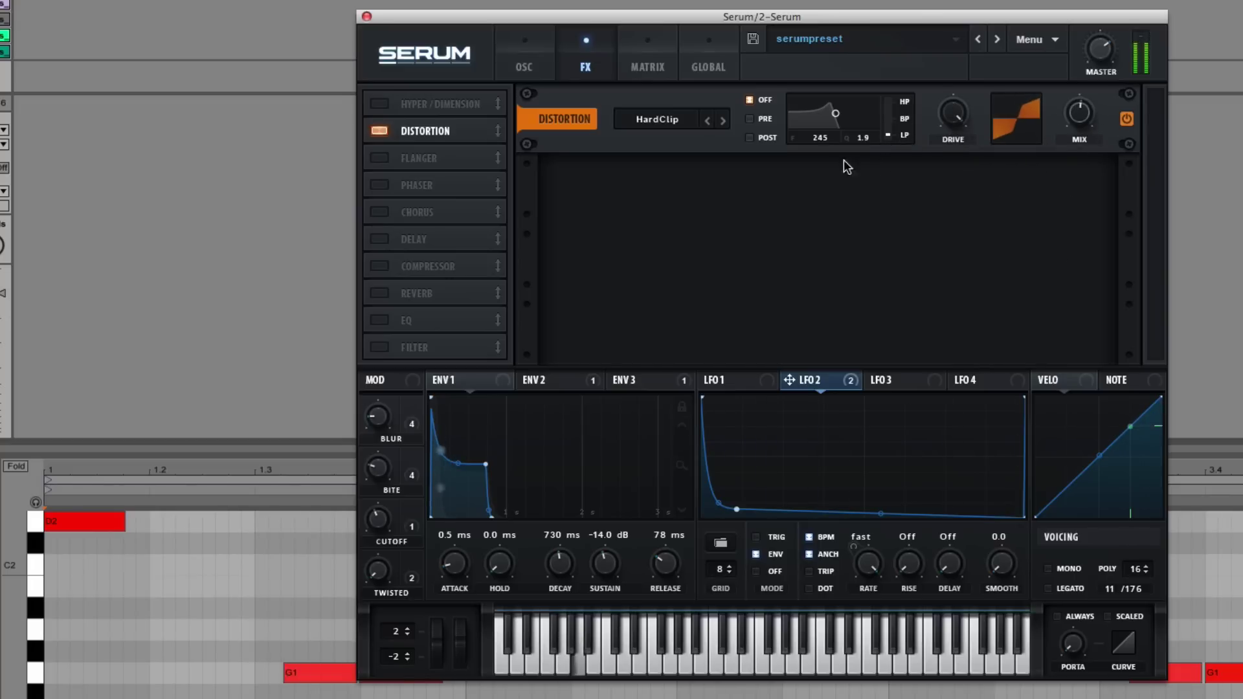
- Try the Diode 1 distortion with a lower drive and a raised mix
left_click(692, 119)
left_click(670, 189)
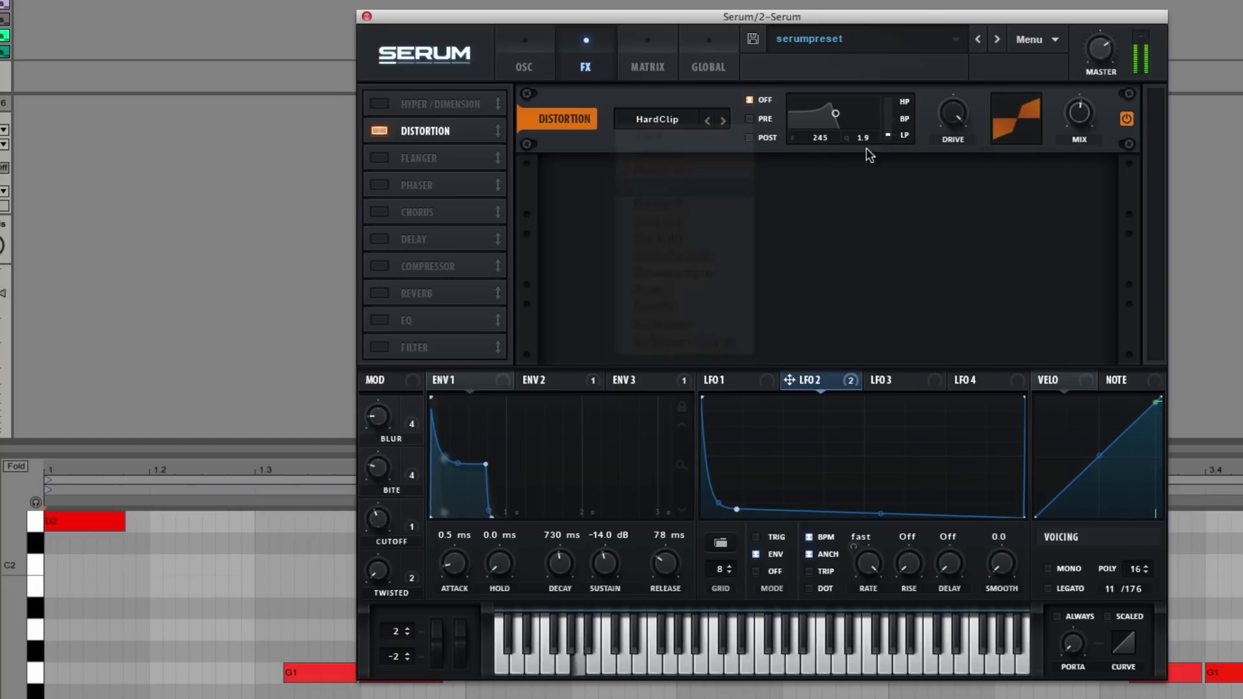
left_click_drag(955, 113, 951, 284)
left_click_drag(1081, 123, 1065, 16)
- Try the Tube distortion at full drive with a 31% mix, and compare it with a lower drive and higher mix
left_click(672, 122)
left_click(1174, 107)
left_click_drag(946, 106, 950, 0)
left_click_drag(1080, 114, 1058, 232)
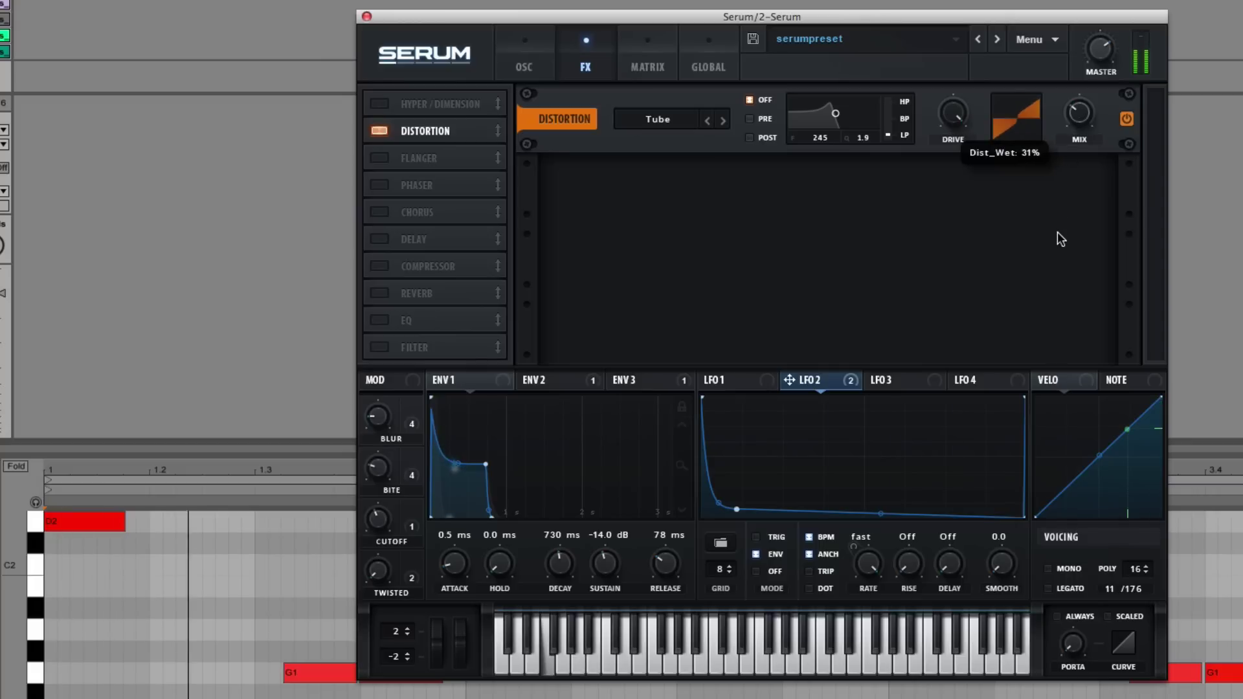
left_click_drag(953, 113, 943, 224)
left_click_drag(1080, 113, 1085, 22)
- Try the Lin.Fold distortion with the drive and mix lowered
left_click(691, 122)
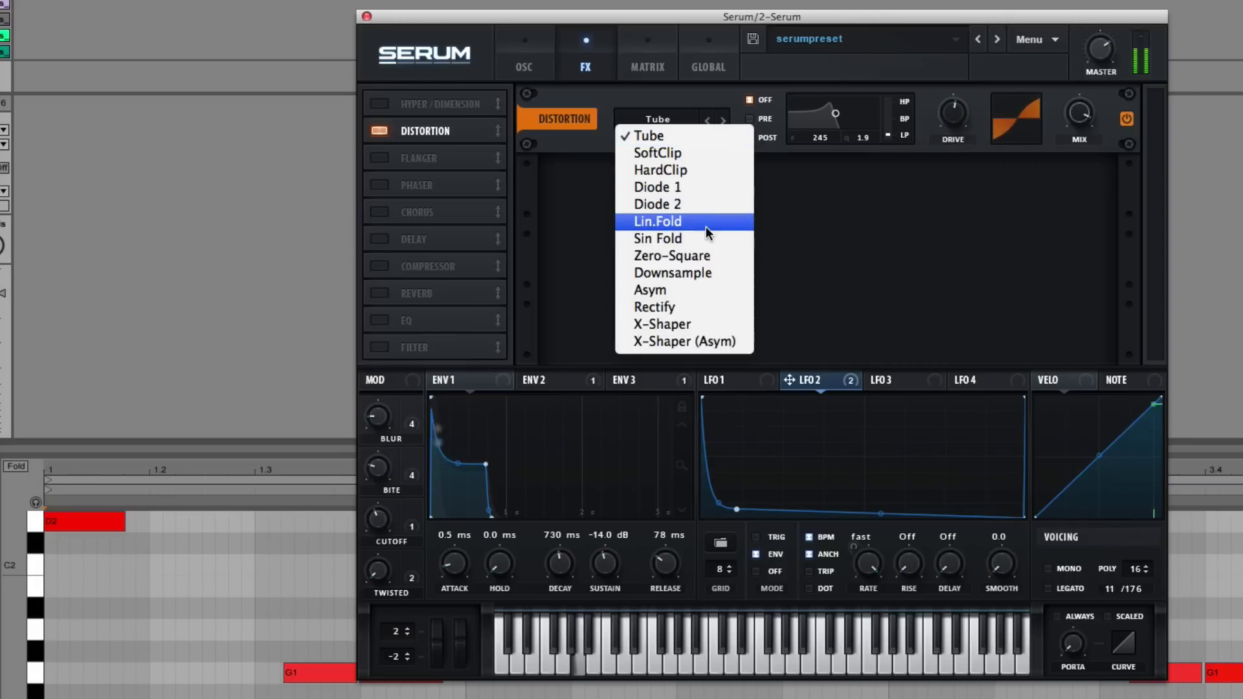
left_click(763, 210)
left_click_drag(953, 114, 958, 222)
left_click_drag(1091, 107, 1085, 155)
- Switch the distortion back to Tube and raise its drive
left_click(635, 121)
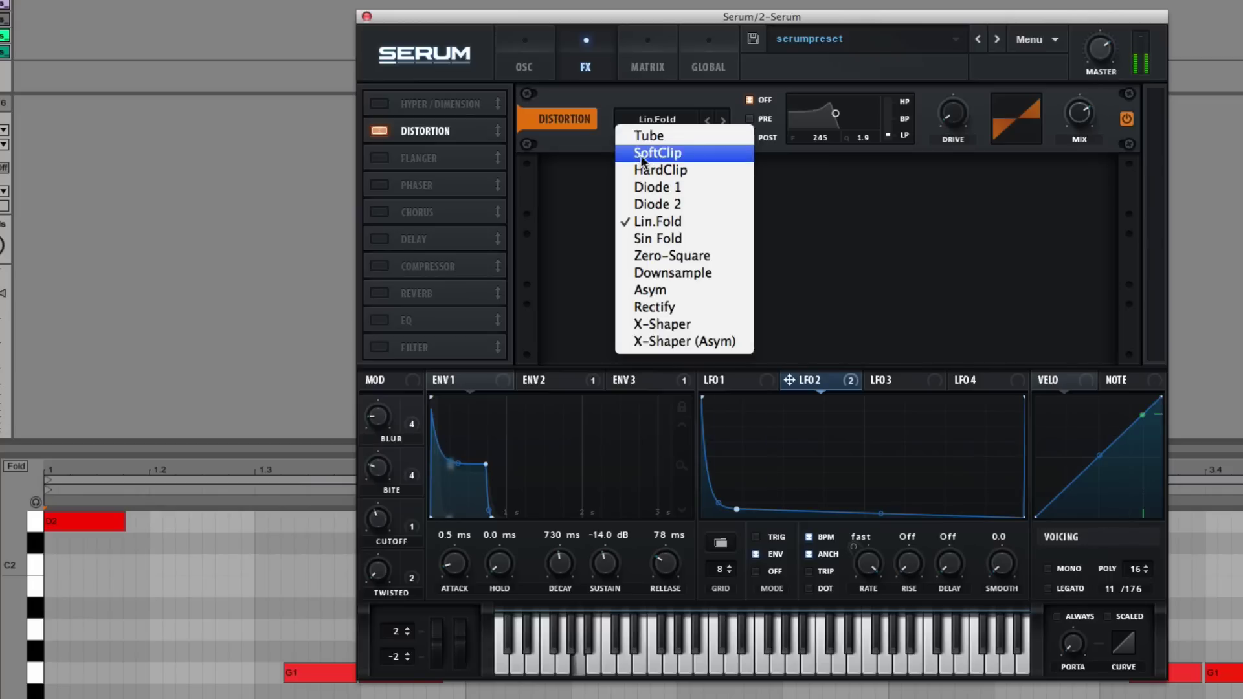
left_click(639, 139)
left_click_drag(953, 114, 953, 65)
double_click(961, 114)
- Set the distortion type to SoftClip and lower its mix to blend in the dry signal
left_click(677, 121)
left_click(674, 147)
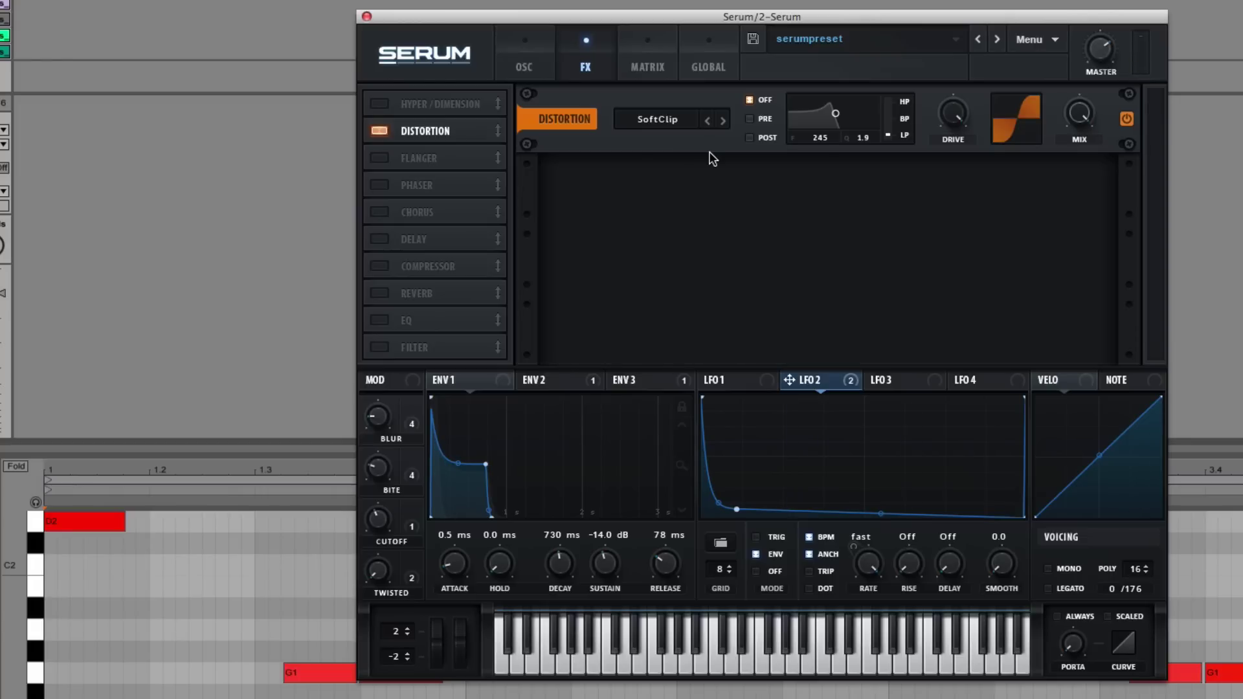
left_click_drag(1065, 122, 1075, 148)
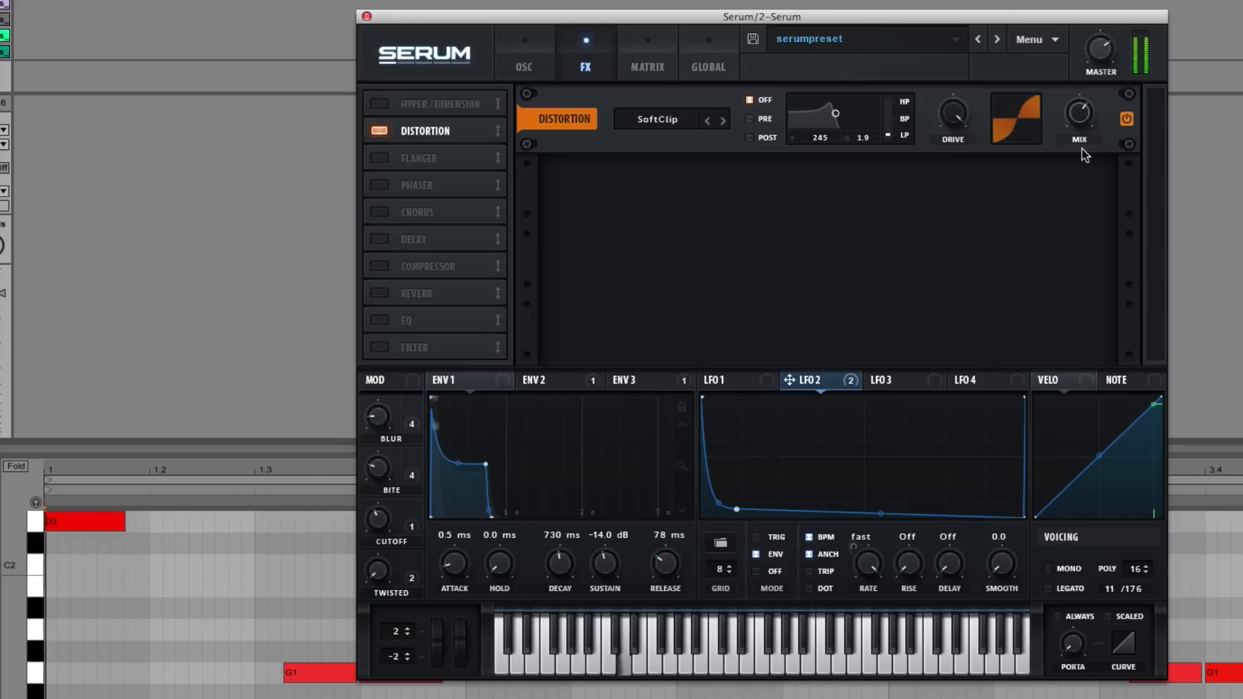
- Try the distortion's low-pass filter in PRE mode at frequency 360 and Q 0.1, then switch the filter off
left_click(753, 121)
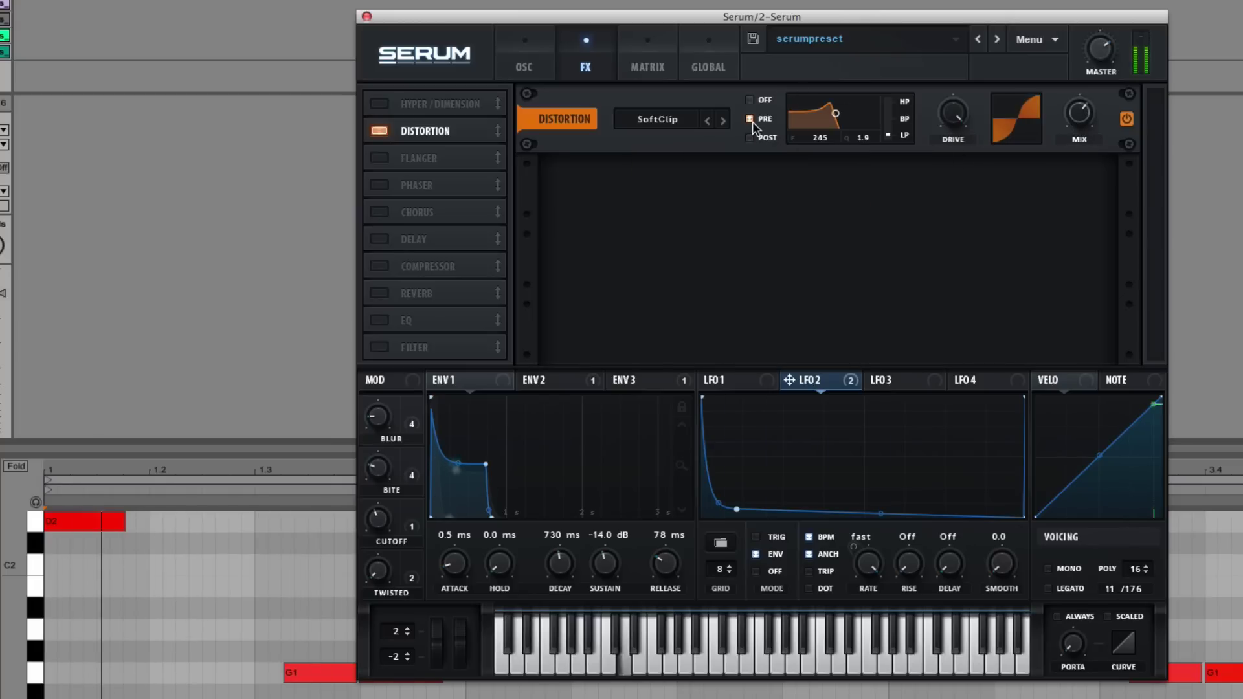
mouse_move(835, 114)
left_mouse_down()
mouse_move(828, 126)
mouse_move(865, 121)
mouse_move(832, 127)
mouse_move(844, 131)
left_mouse_up()
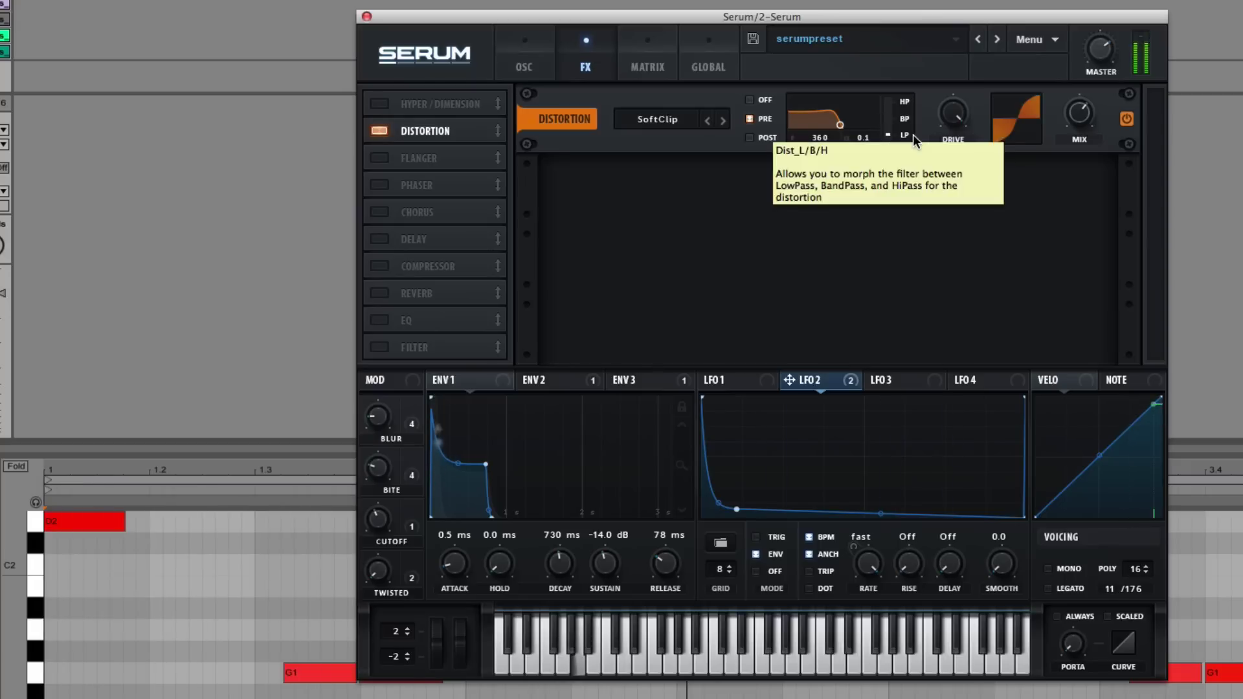
left_click(750, 101)
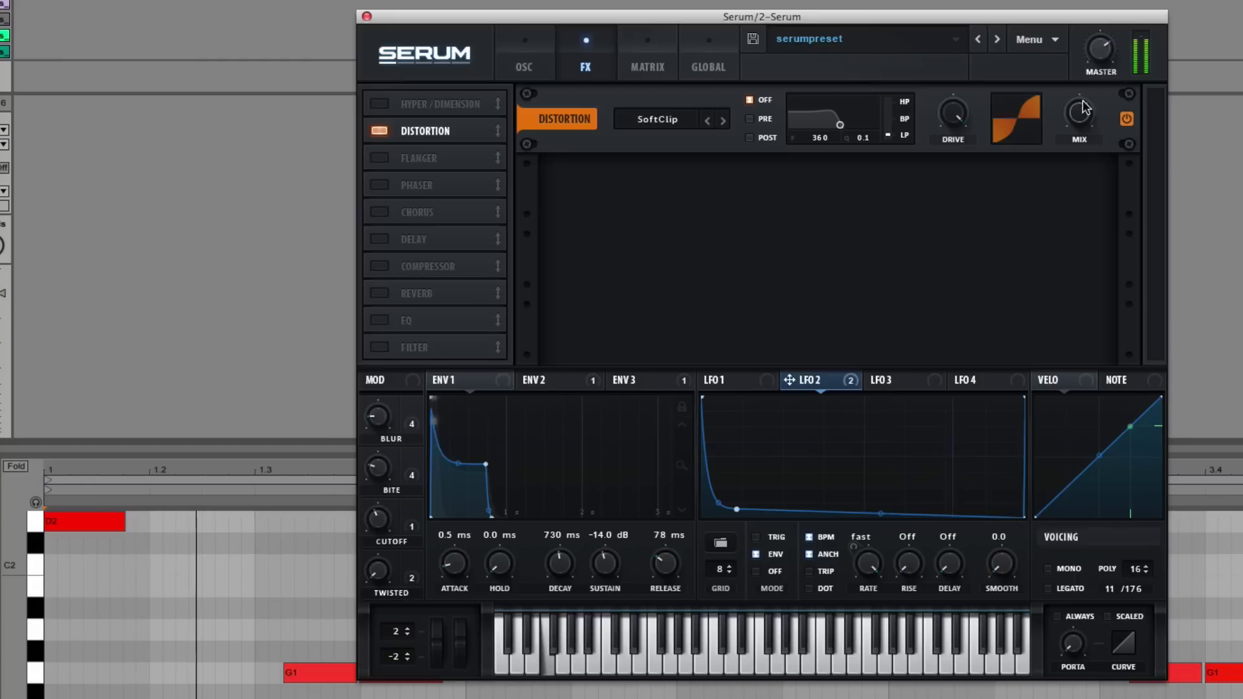
- Review the EQ and compression advice in the written notes, then enable the EQ effect in Serum with playback running
mouse_move(1083, 144)
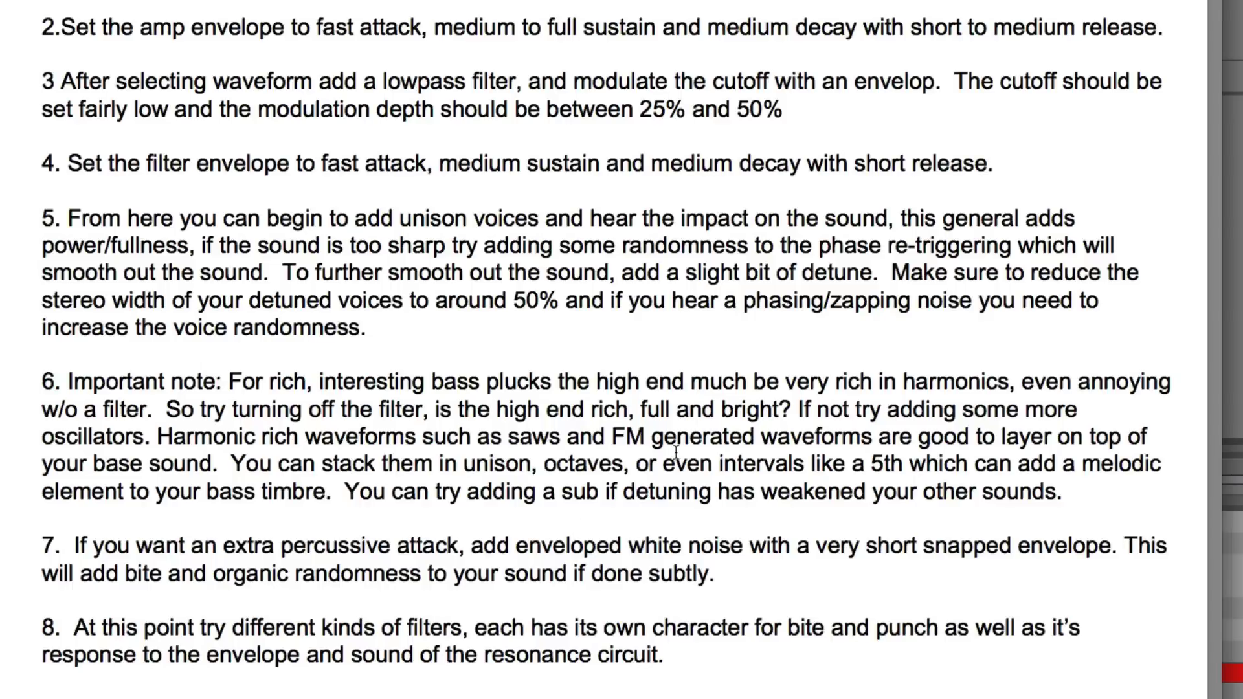
scroll(298, 429, "down", 7)
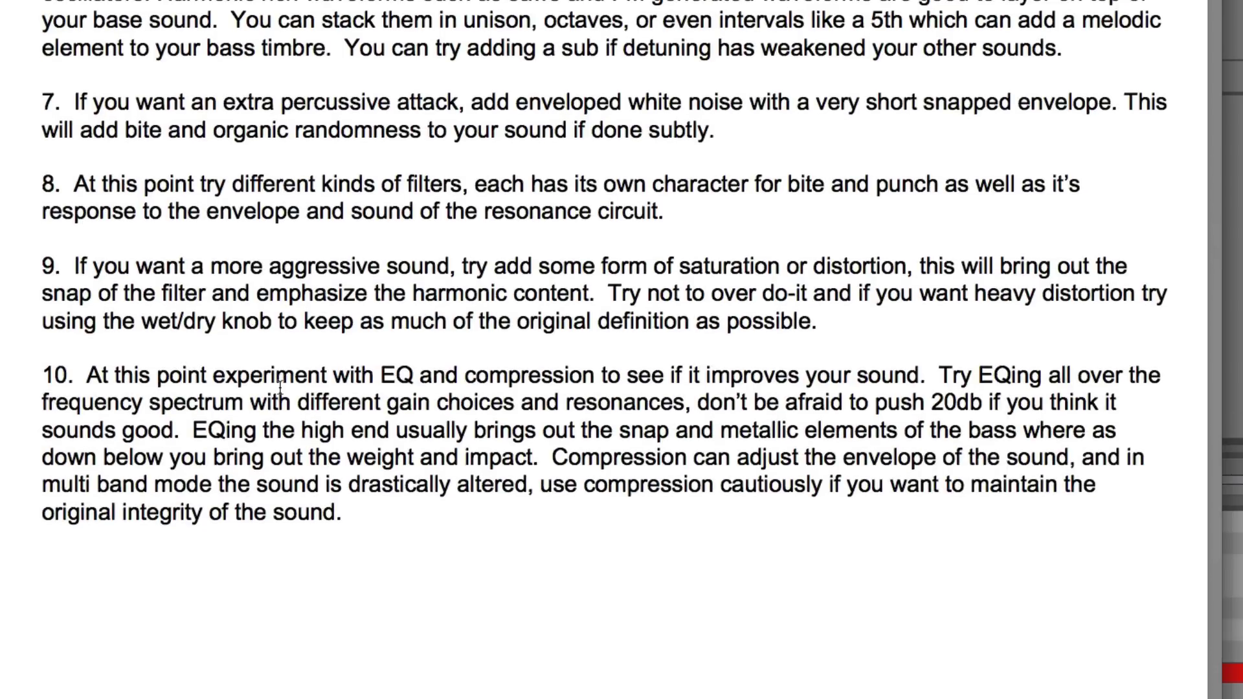
scroll(280, 386, "down", 2)
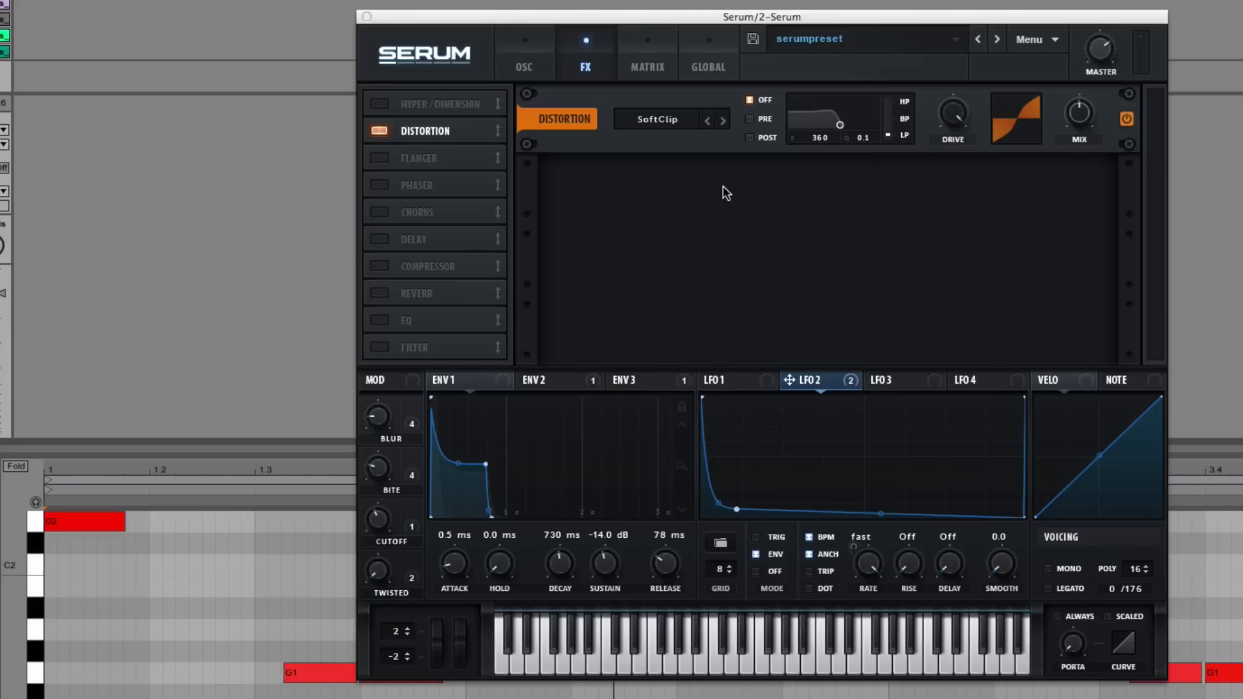
left_click(379, 319)
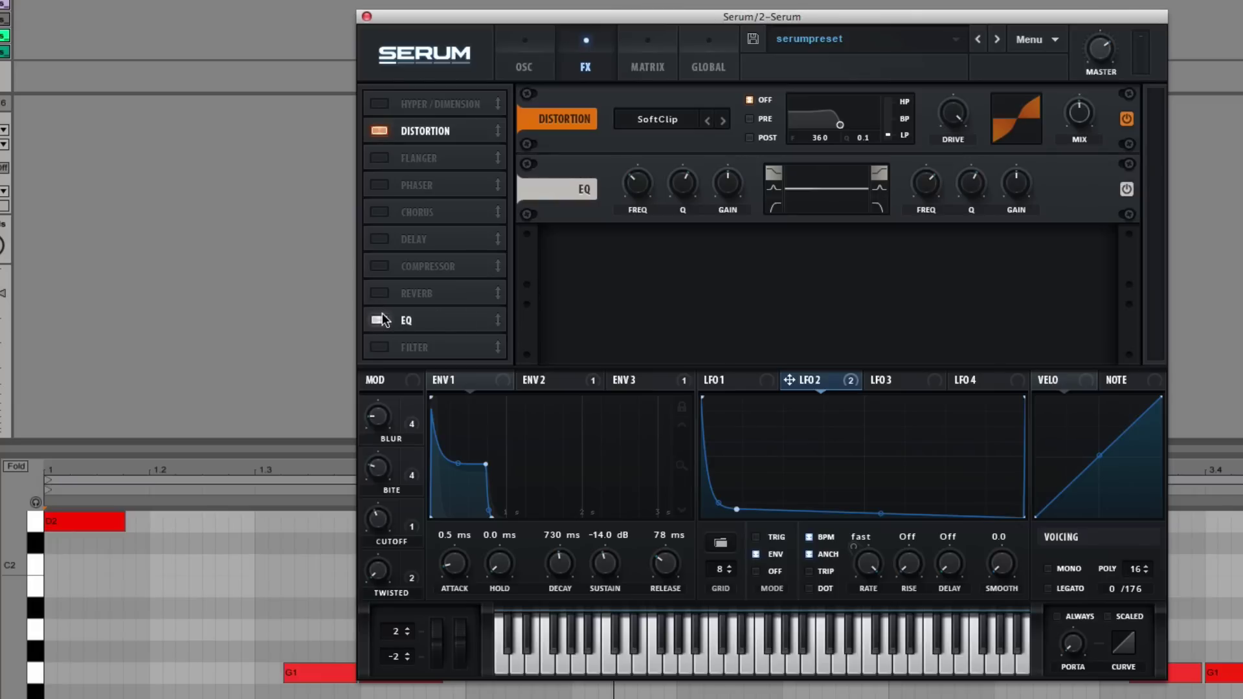
key("space")
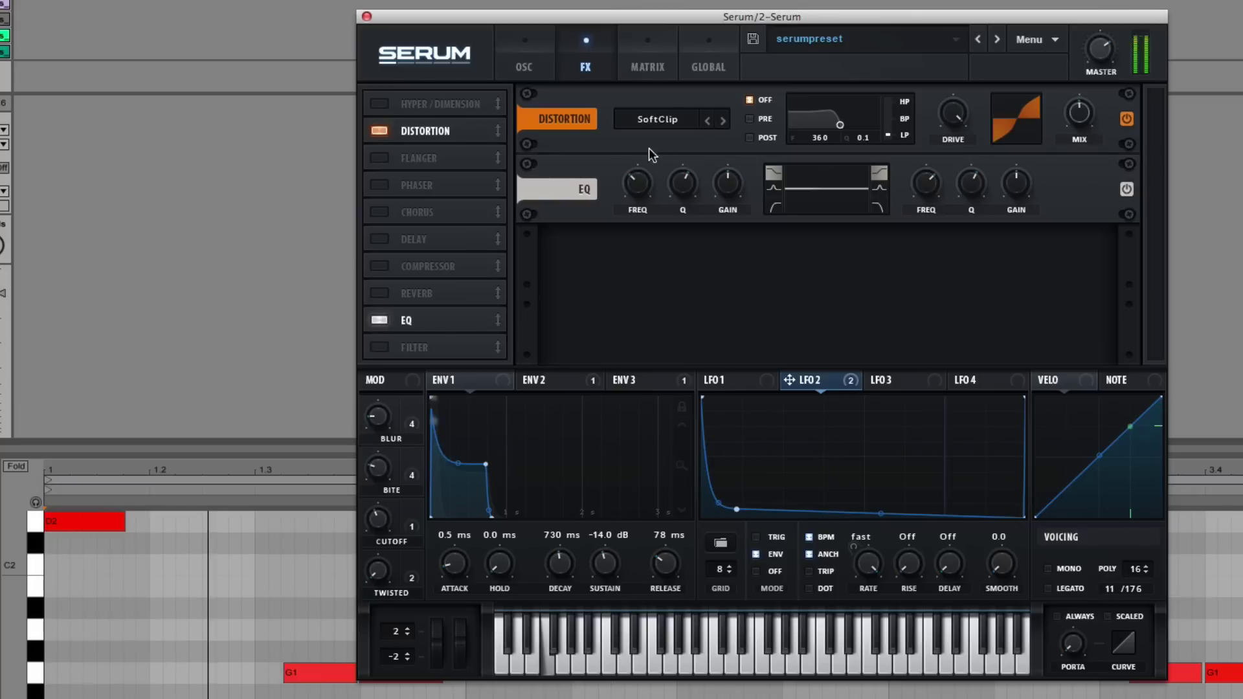
- Switch the EQ's low band to a peak shape, boost its gain and sweep its frequency up into the mids
left_click_drag(675, 181, 641, 128)
left_click_drag(731, 178, 623, 217)
left_click(775, 190)
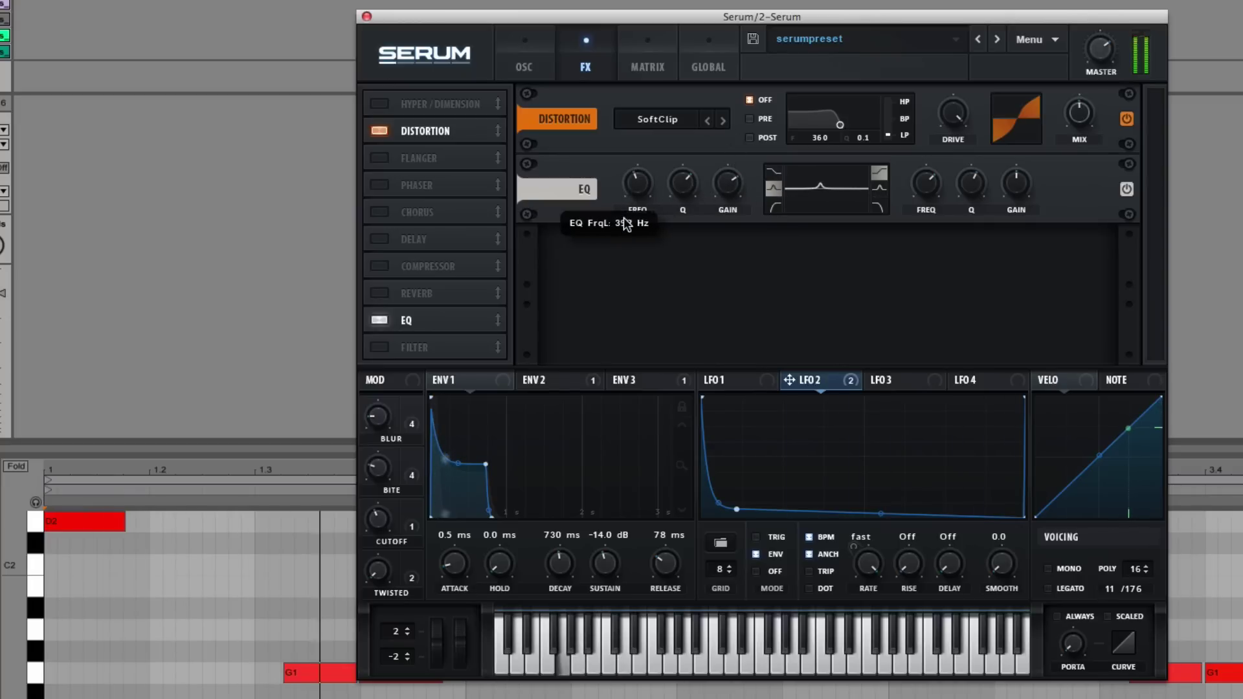
left_click_drag(740, 183, 639, 200)
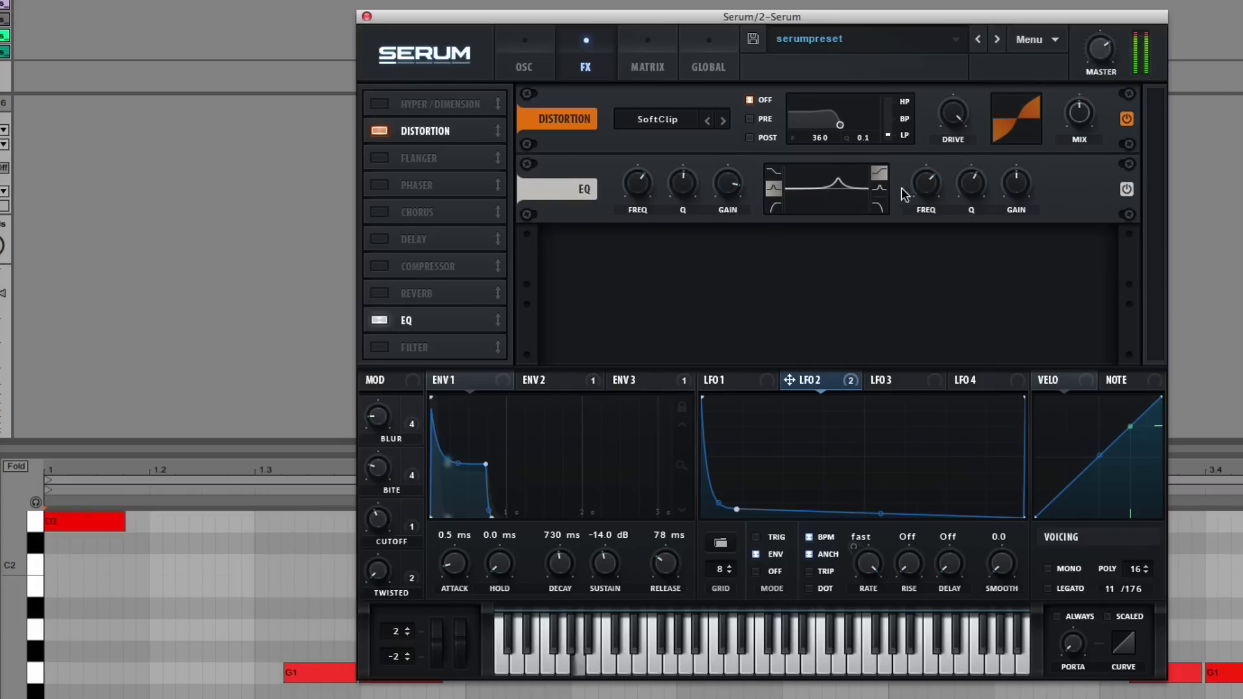
- Boost the EQ's high band by about 8.4 dB and lower the master volume to 45%
left_click_drag(1017, 195, 1022, 154)
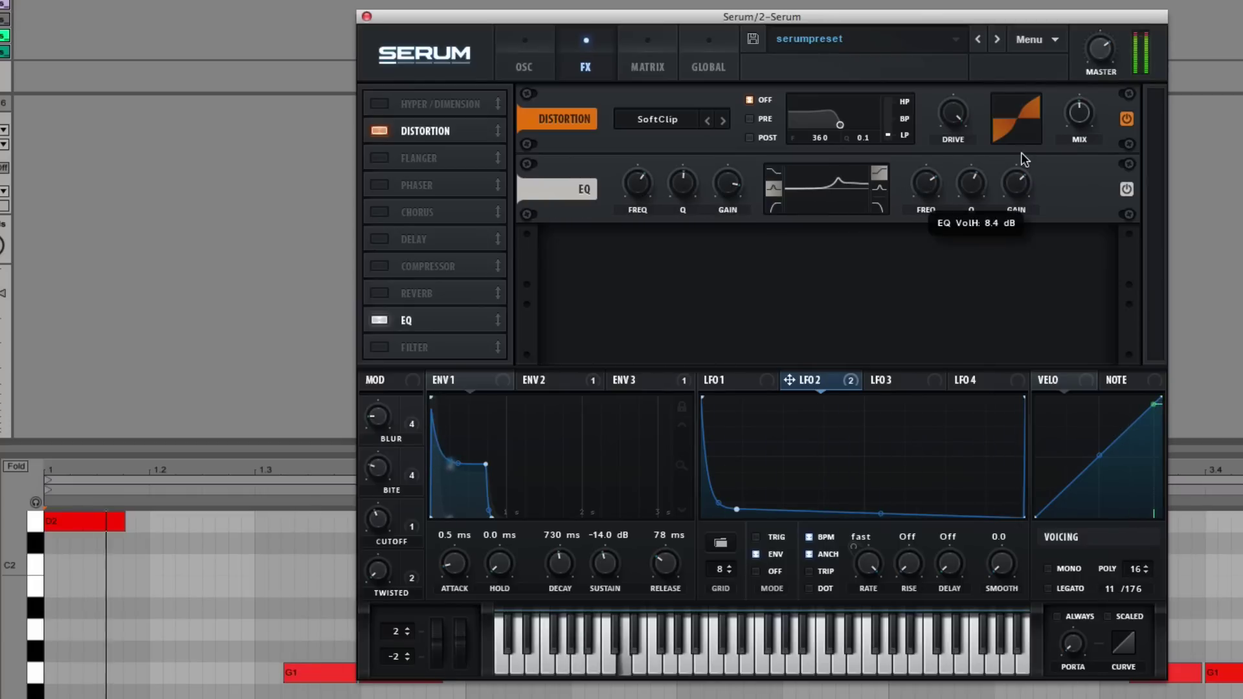
left_click_drag(1111, 92, 1111, 109)
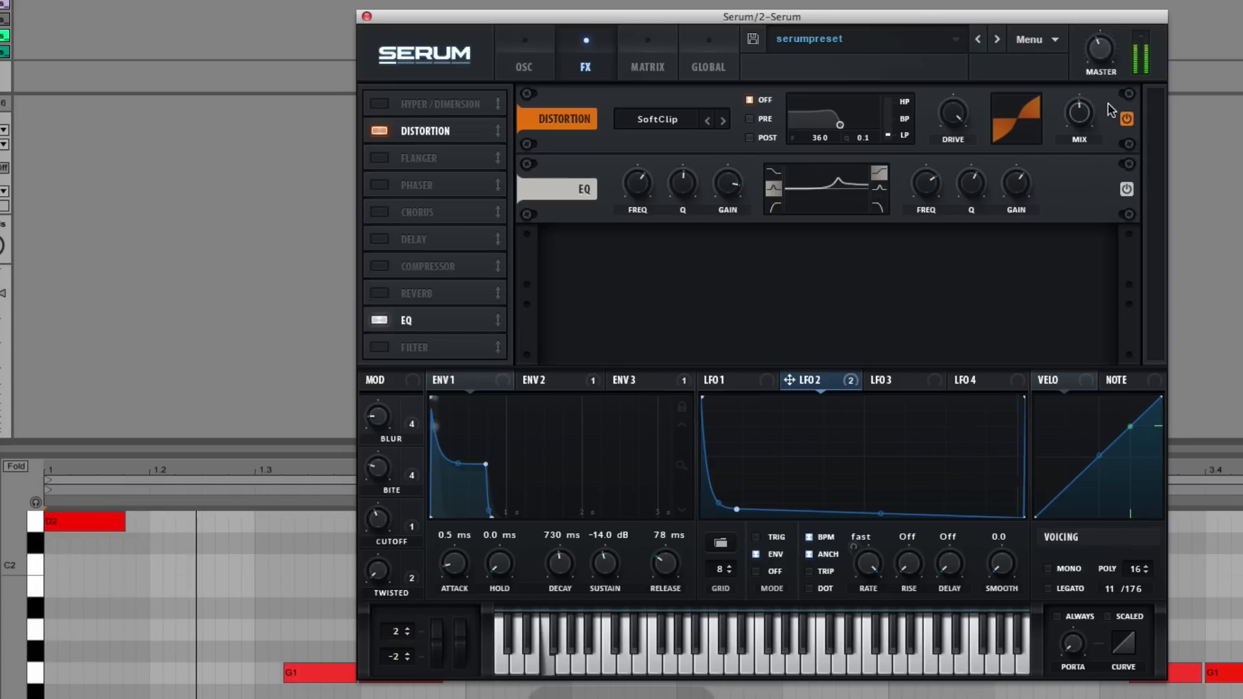
left_click_drag(1089, 51, 1089, 47)
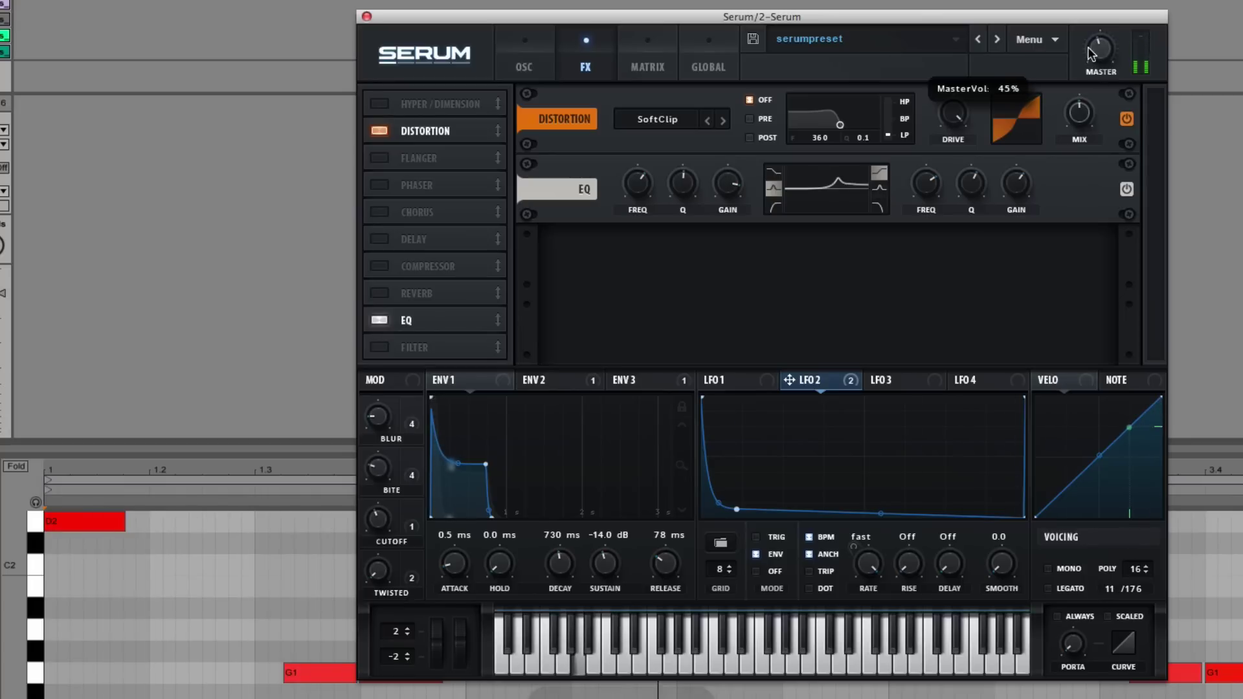
- Readjust the EQ's high-band gain and fine-tune the peak band's gain and its frequency around 1151 Hz
mouse_move(1023, 171)
mouse_move(1024, 162)
left_mouse_down()
mouse_move(1004, 127)
mouse_move(997, 213)
mouse_move(999, 163)
left_mouse_up()
left_click_drag(639, 189, 628, 202)
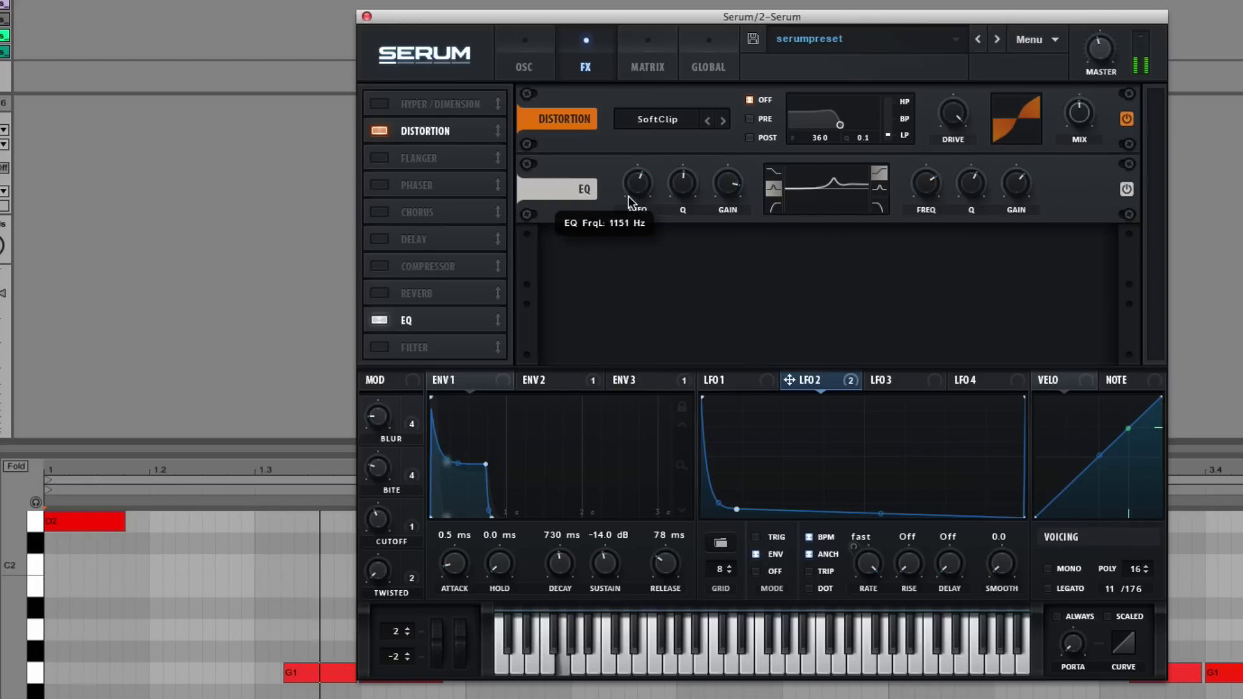
mouse_move(726, 192)
left_mouse_down()
mouse_move(730, 217)
mouse_move(730, 200)
left_mouse_up()
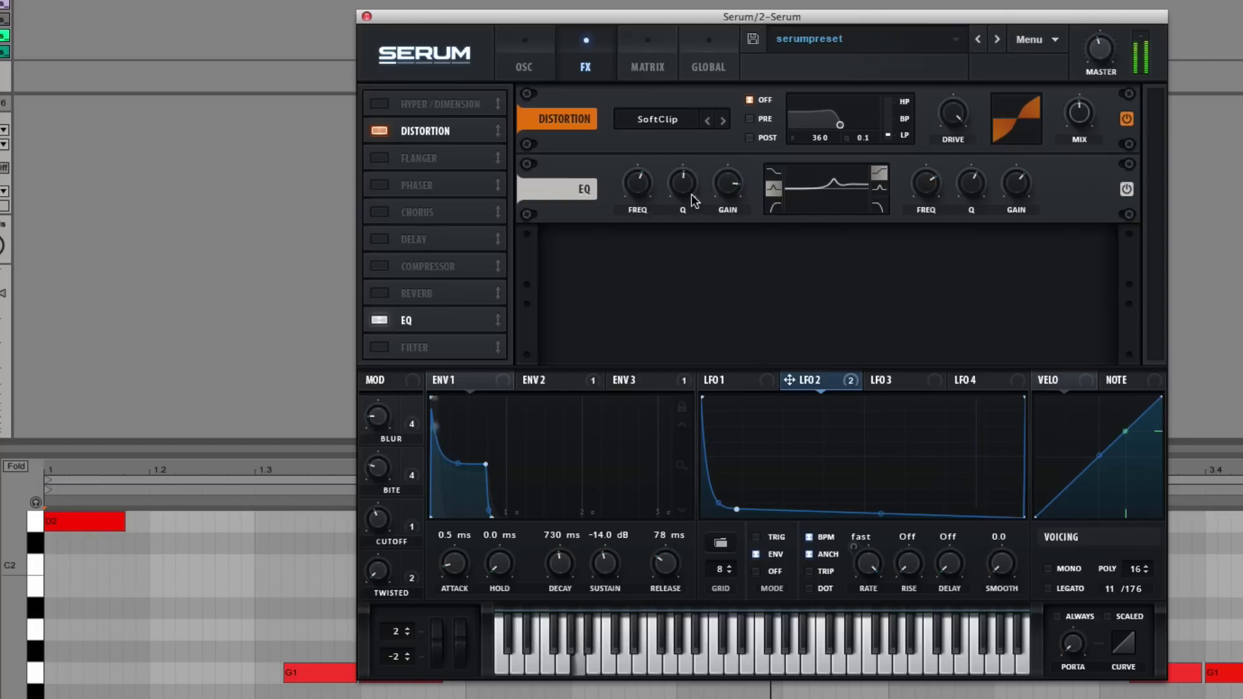
left_click_drag(644, 195, 639, 182)
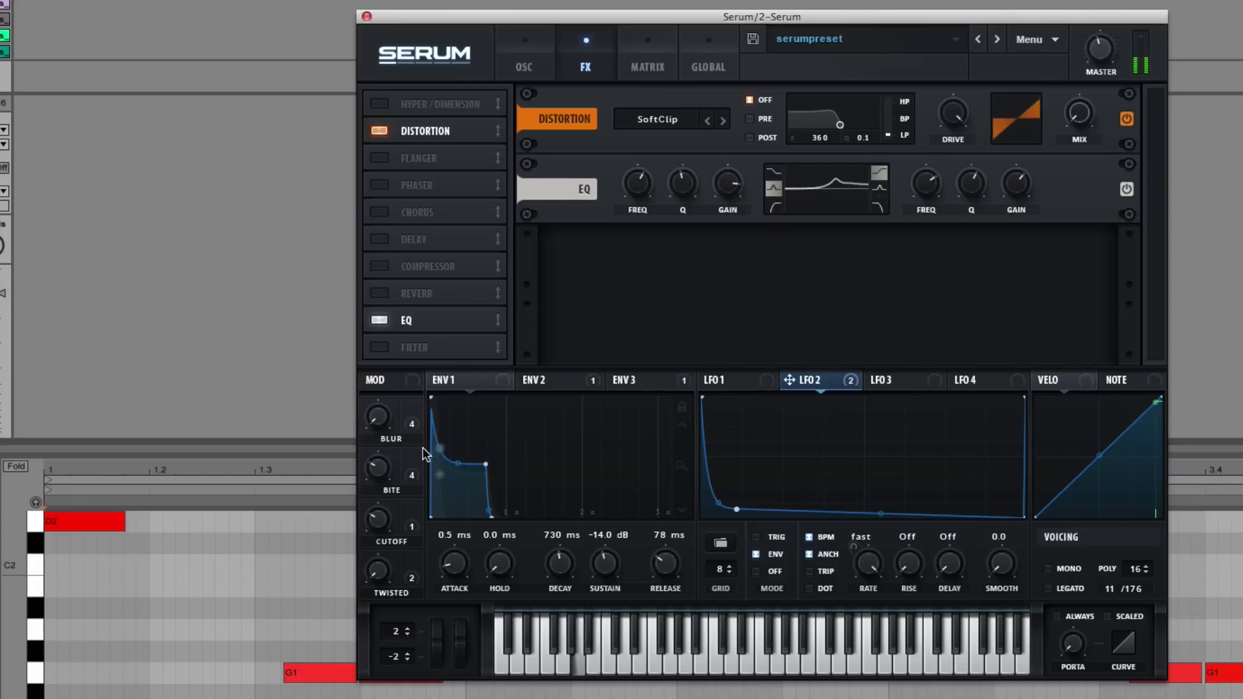
- Assign the Bite macro to the distortion mix, adjust the modulation depth and test it by varying Bite
left_click_drag(405, 461, 1085, 115)
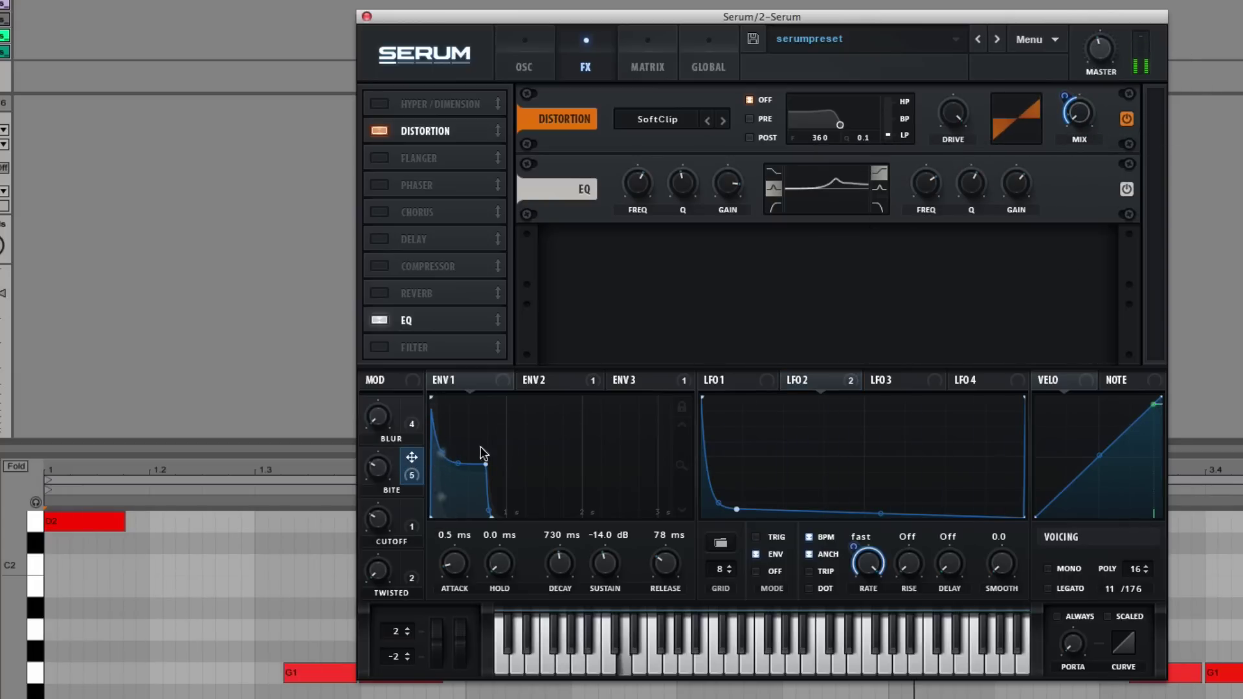
left_click_drag(375, 471, 404, 511)
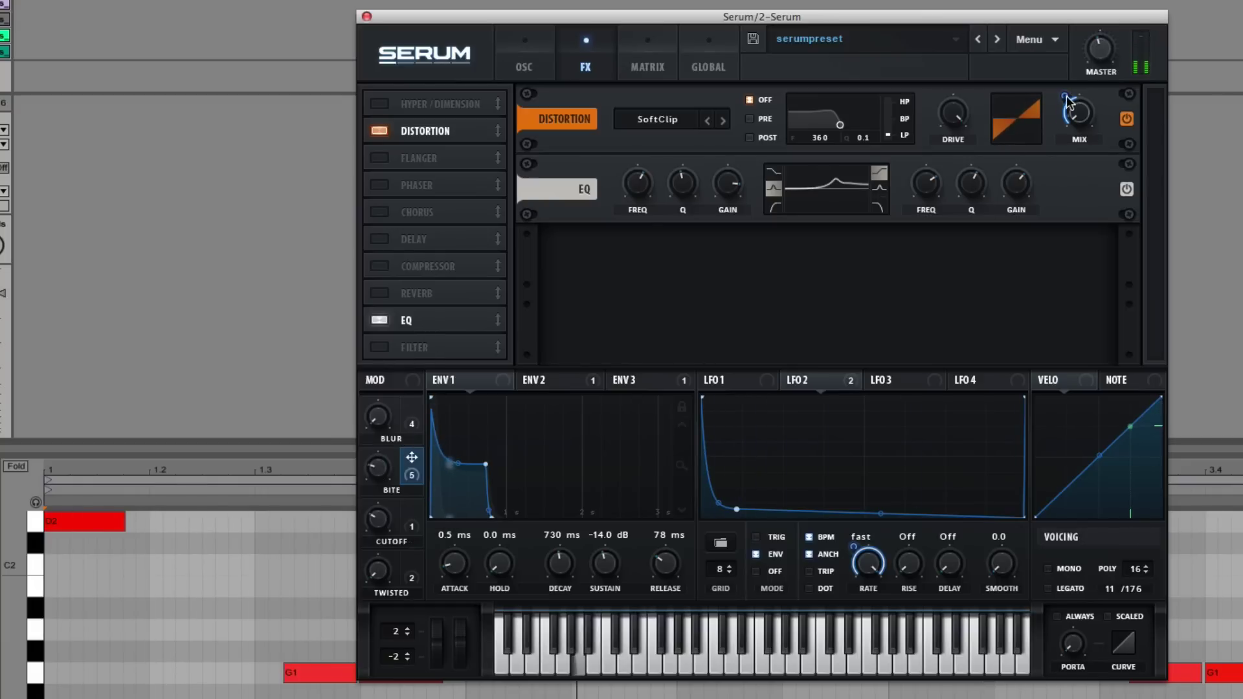
left_click_drag(1065, 97, 1066, 90)
left_click_drag(385, 471, 413, 504)
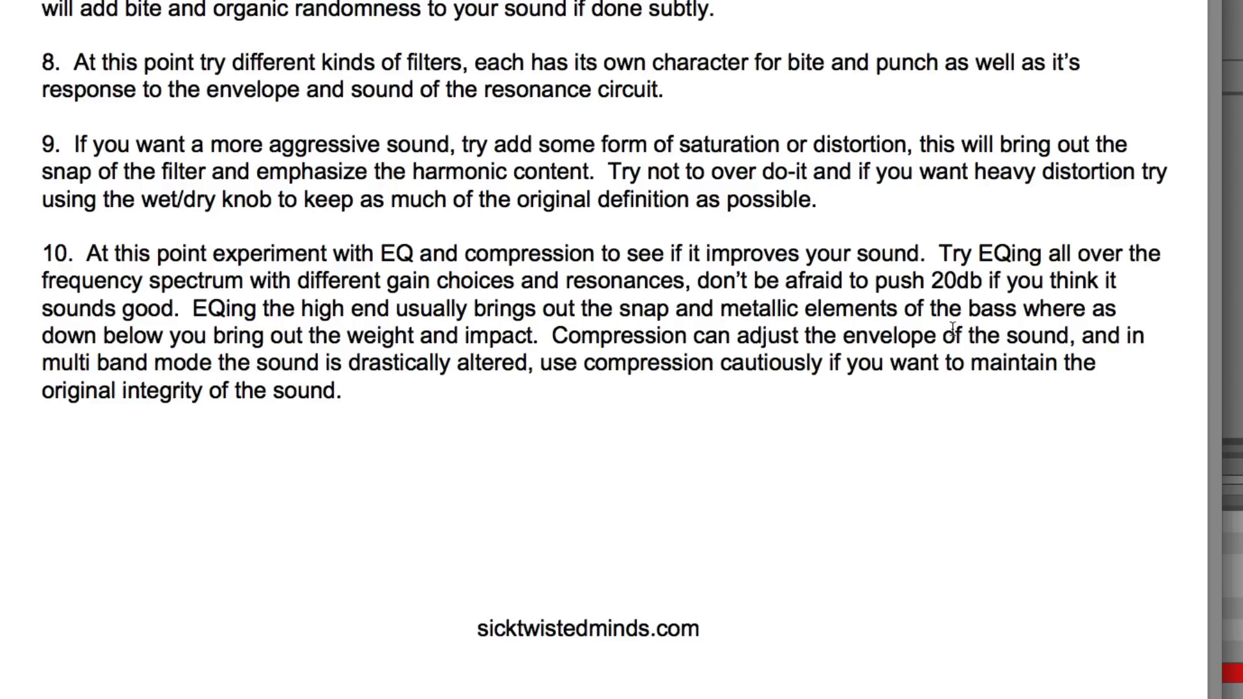
- Switch to the written notes and read steps 11 and 12 on FM warping and iterative tweaking
scroll(675, 337, "down", 4)
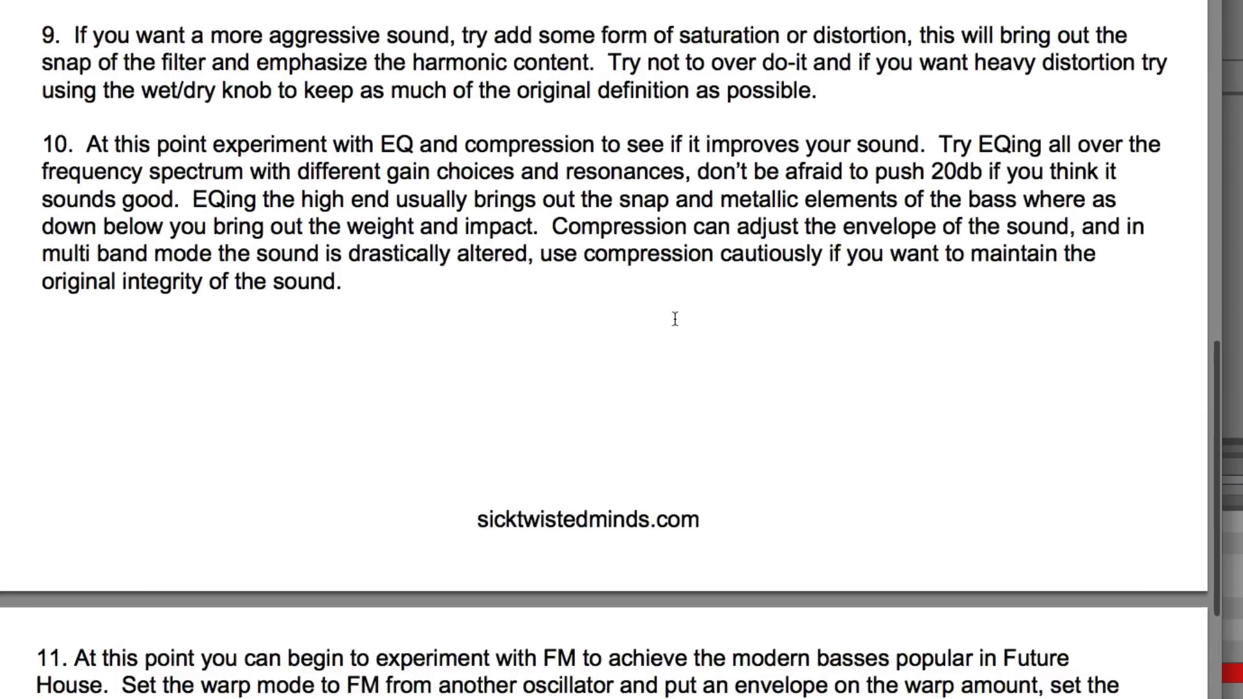
scroll(675, 311, "down", 5)
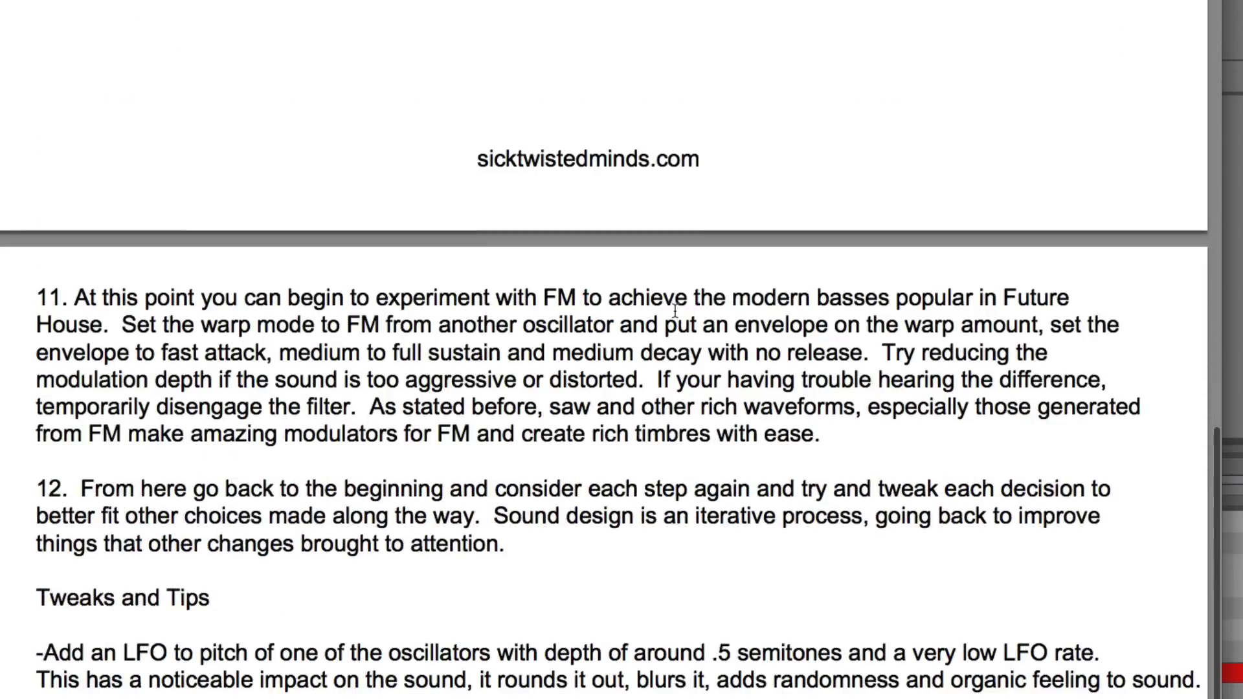
scroll(672, 311, "up", 1)
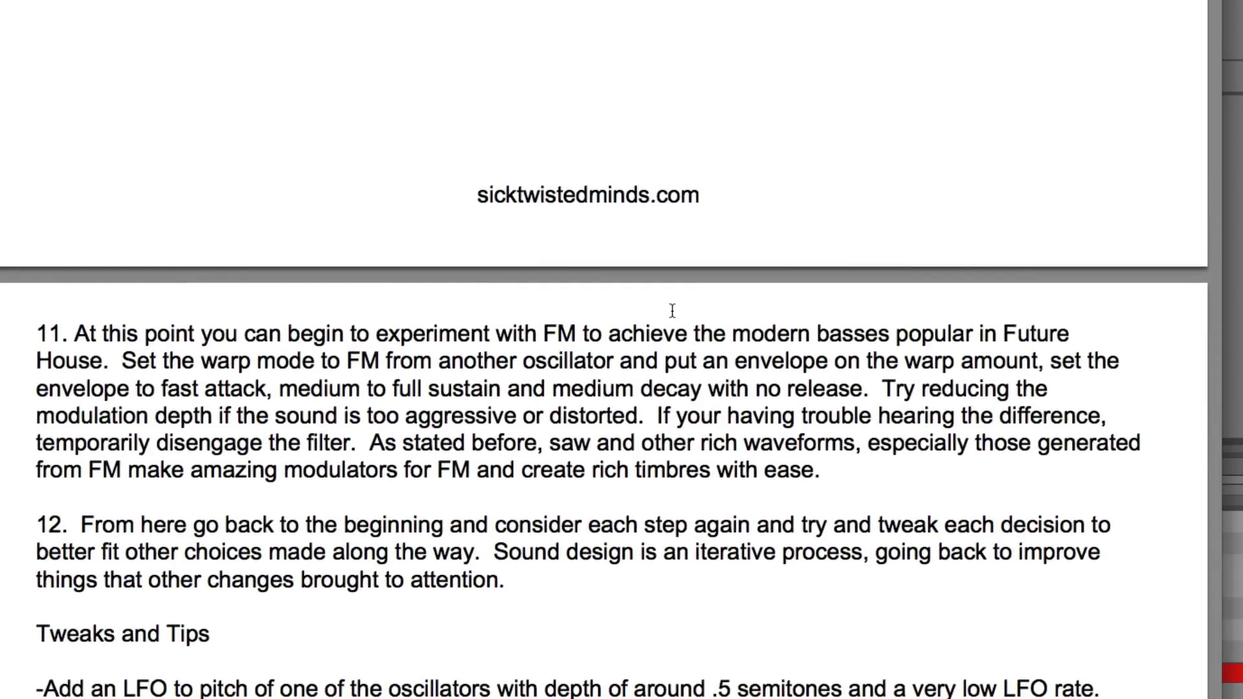
scroll(672, 311, "down", 4)
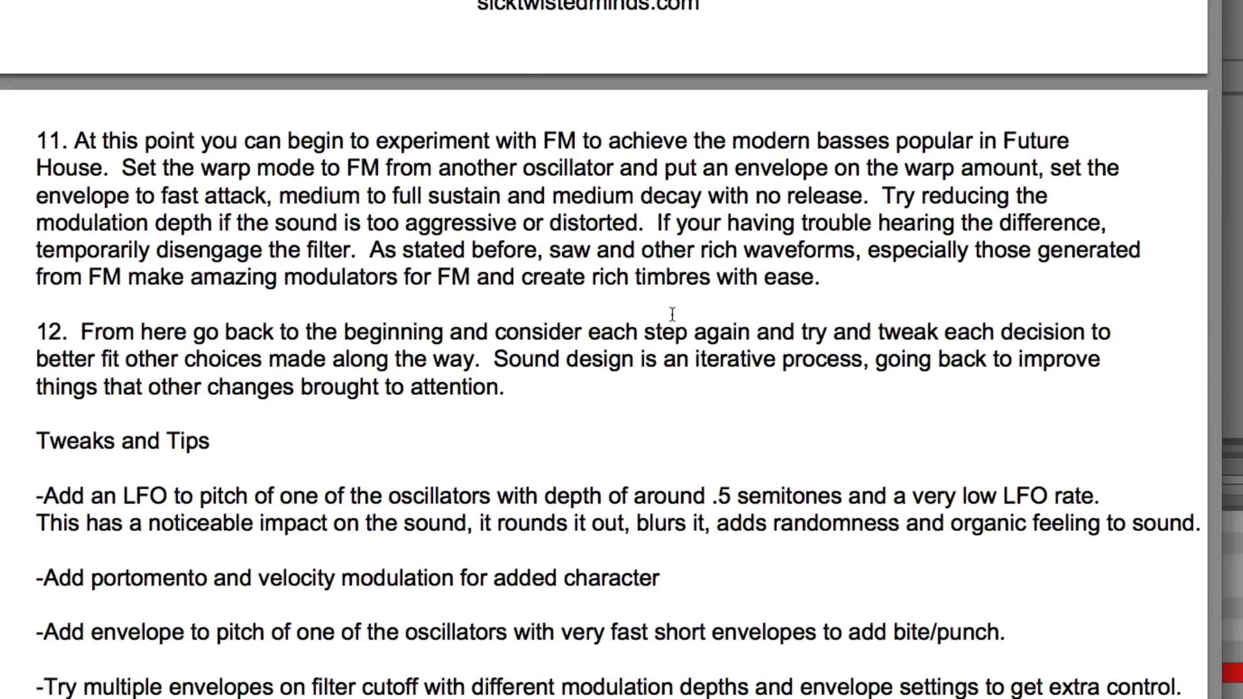
scroll(672, 314, "up", 2)
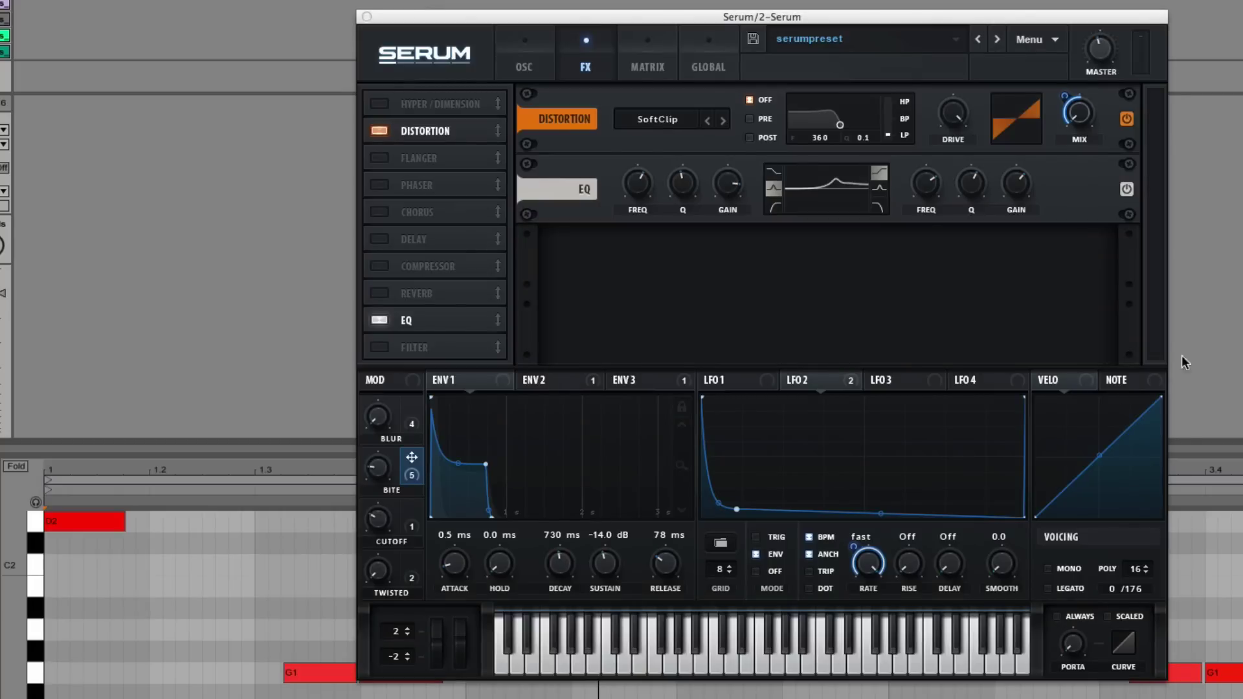
- Review the oscillator page's modulation by going through the envelopes, LFO 1 to 3 and the macro assignments
left_click(528, 68)
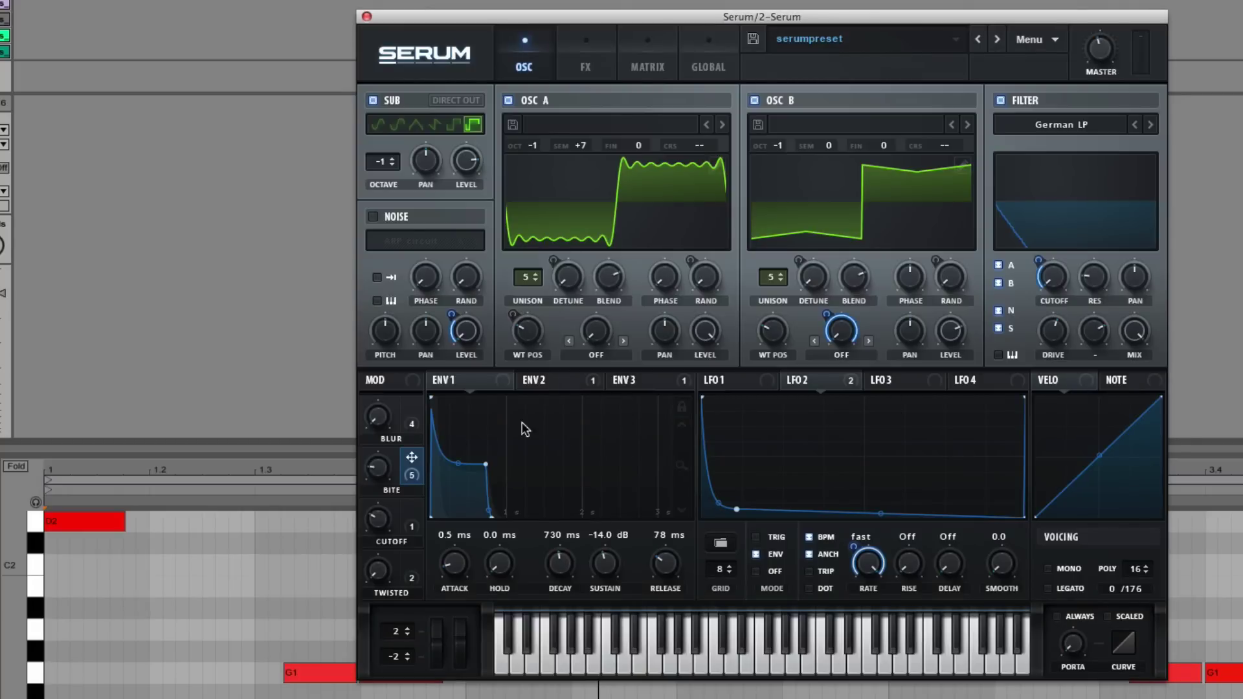
left_click(563, 381)
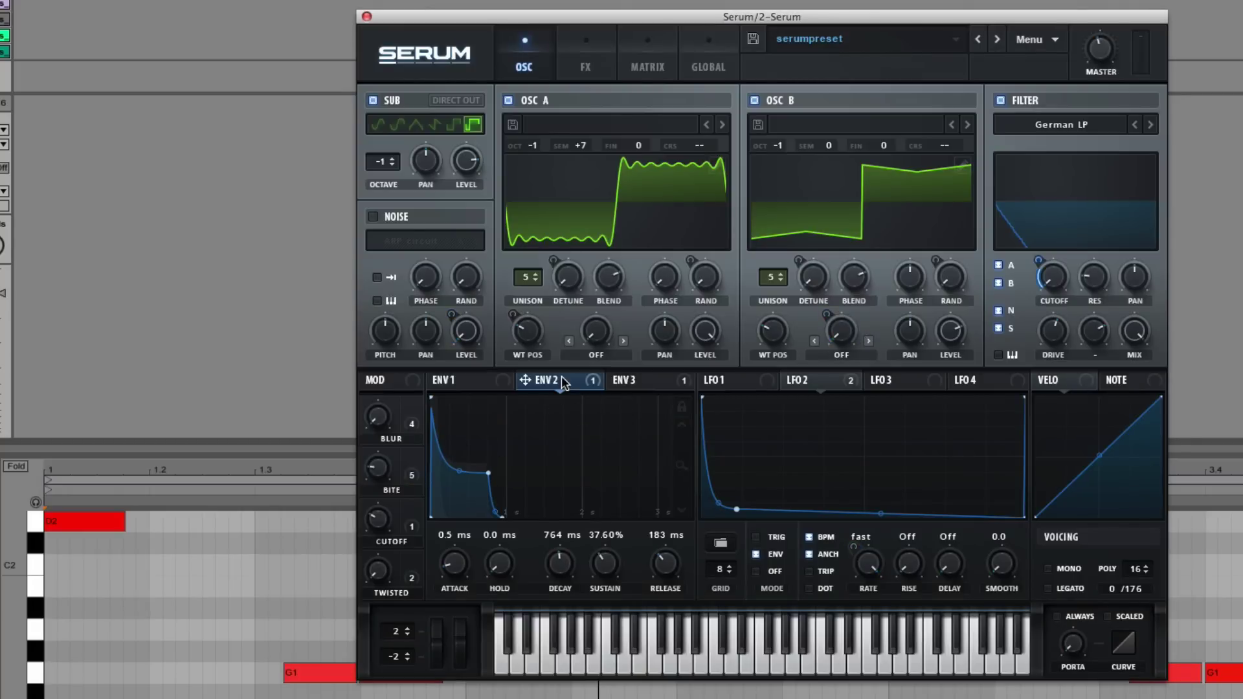
left_click(492, 382)
left_click(647, 381)
left_click(821, 380)
left_click(732, 380)
left_click(818, 380)
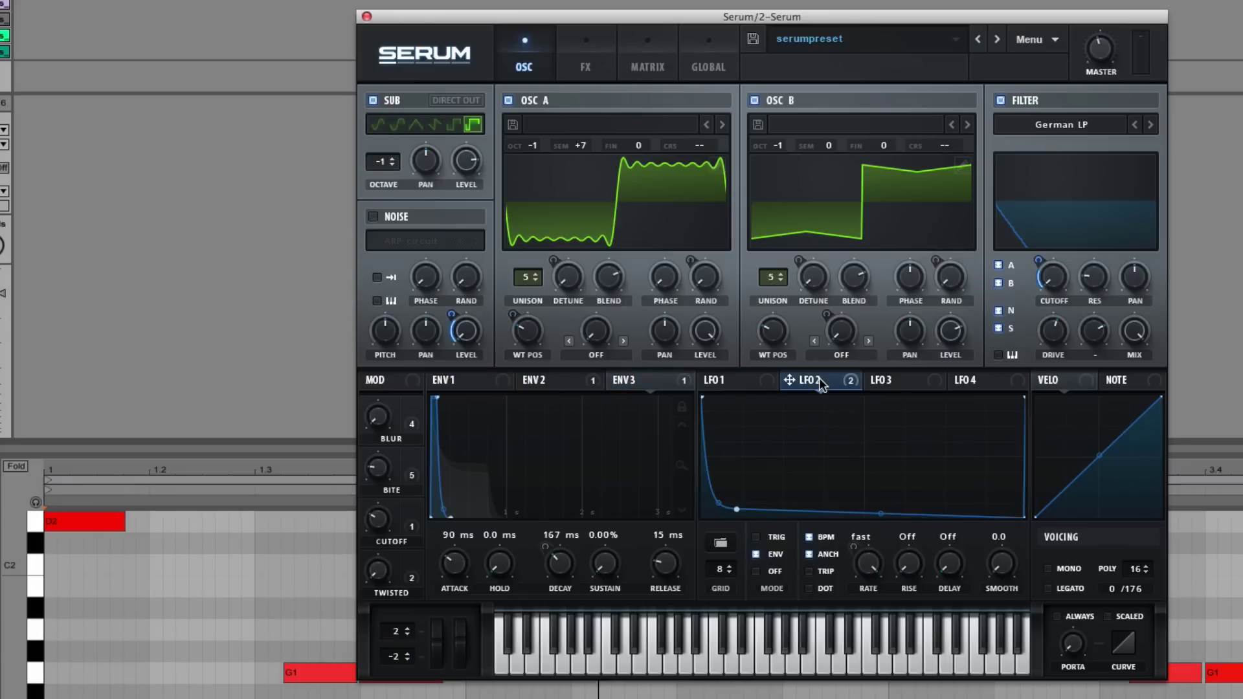
left_click(895, 380)
mouse_move(409, 508)
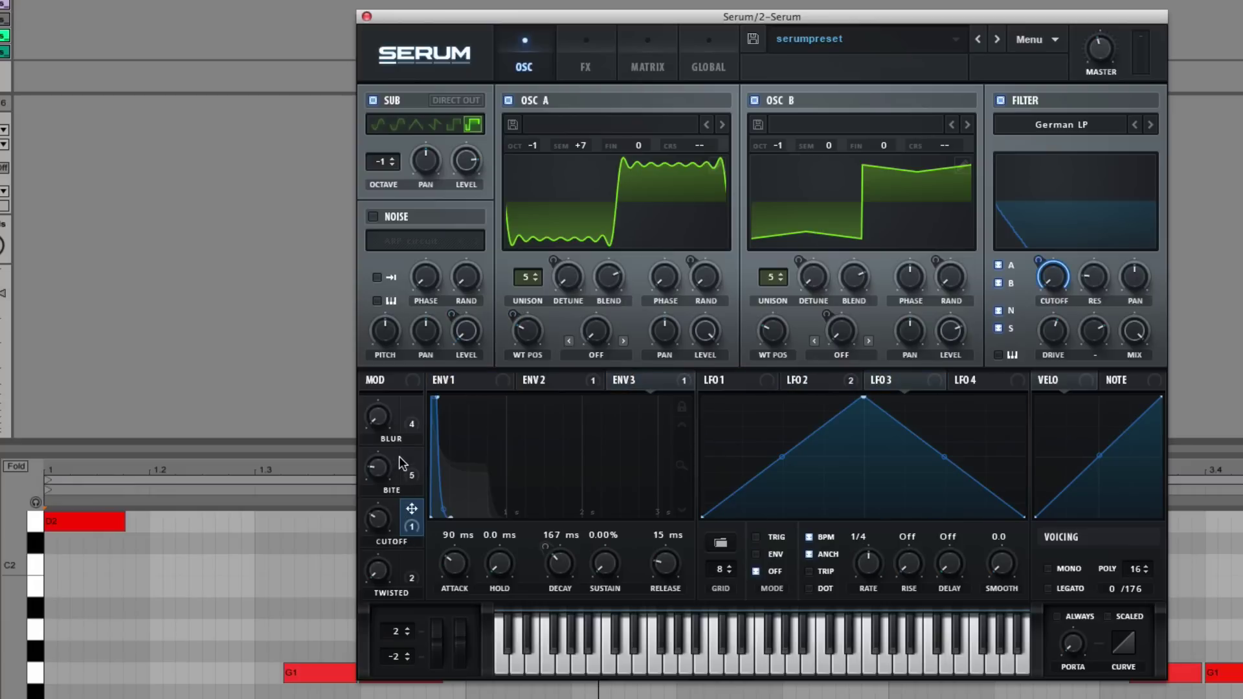
mouse_move(403, 462)
mouse_move(408, 559)
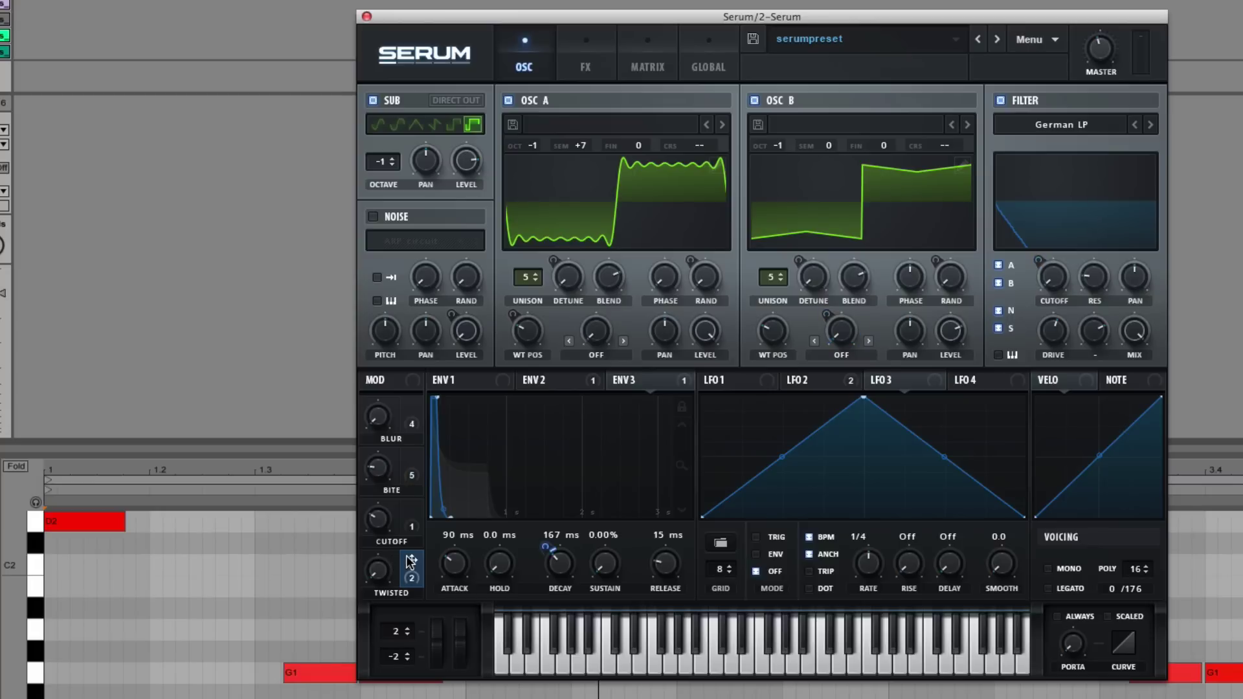
mouse_move(636, 386)
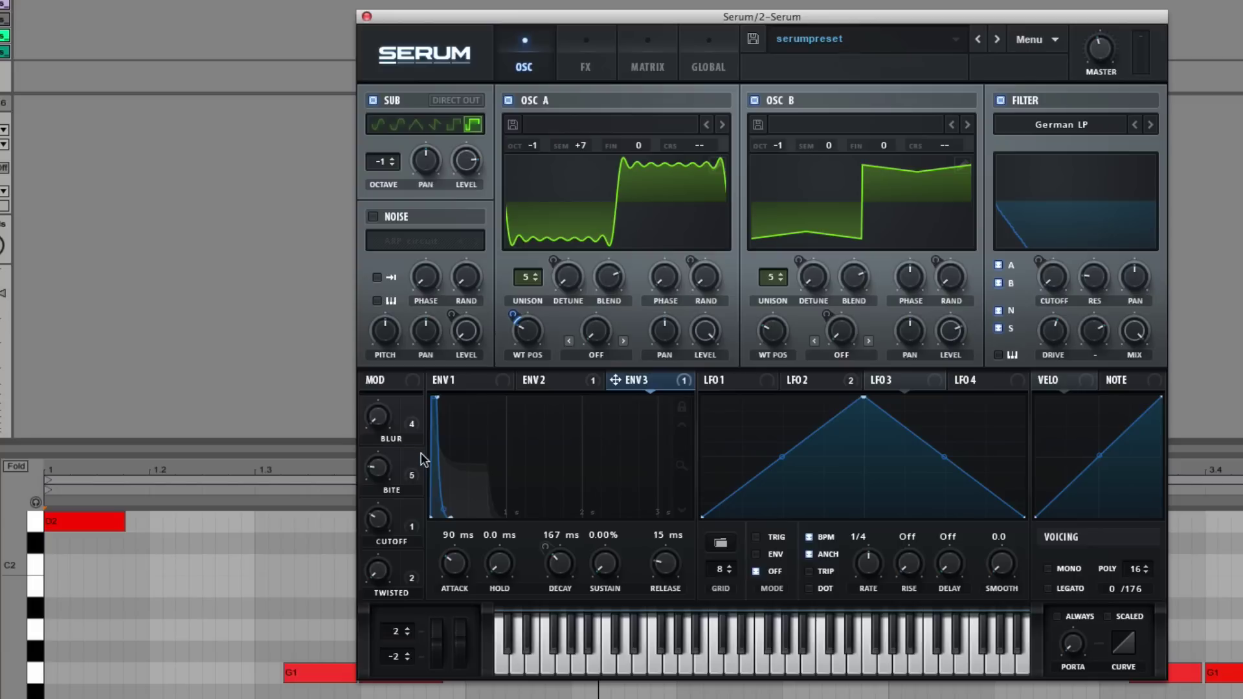
- Remove the Macro 2 modulation from oscillator B's warp and check the LFO 2 and macro routings in the modulation matrix
right_click(841, 331)
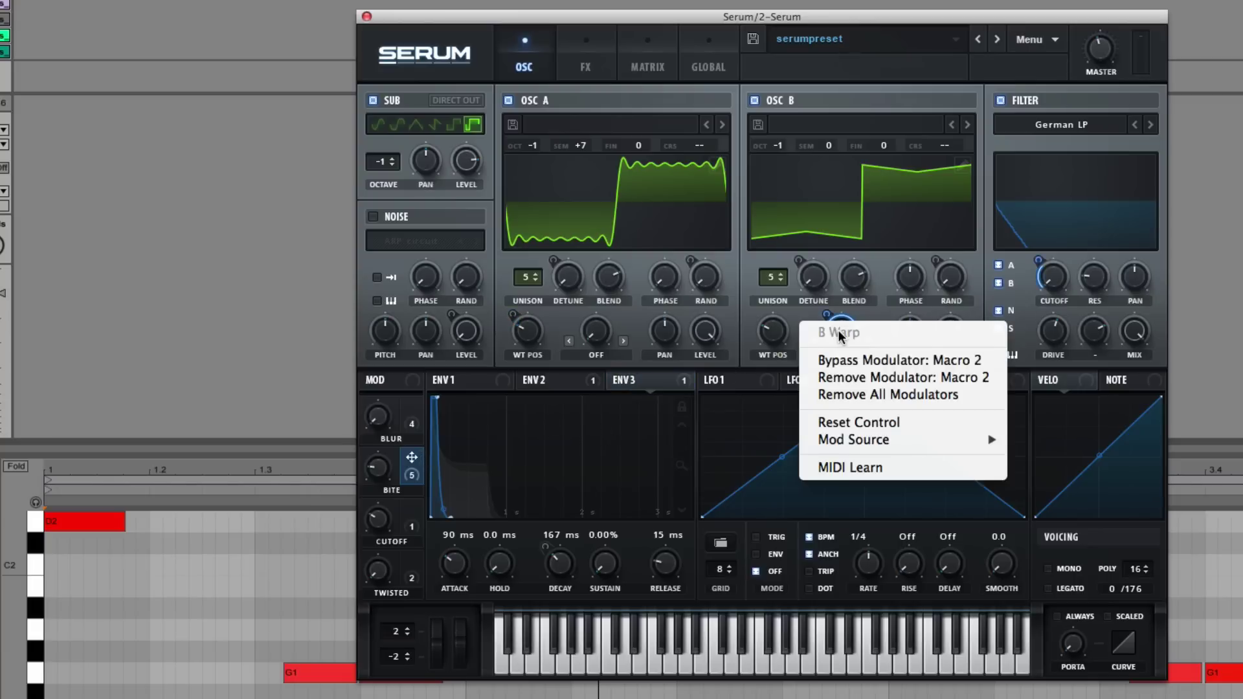
left_click(949, 377)
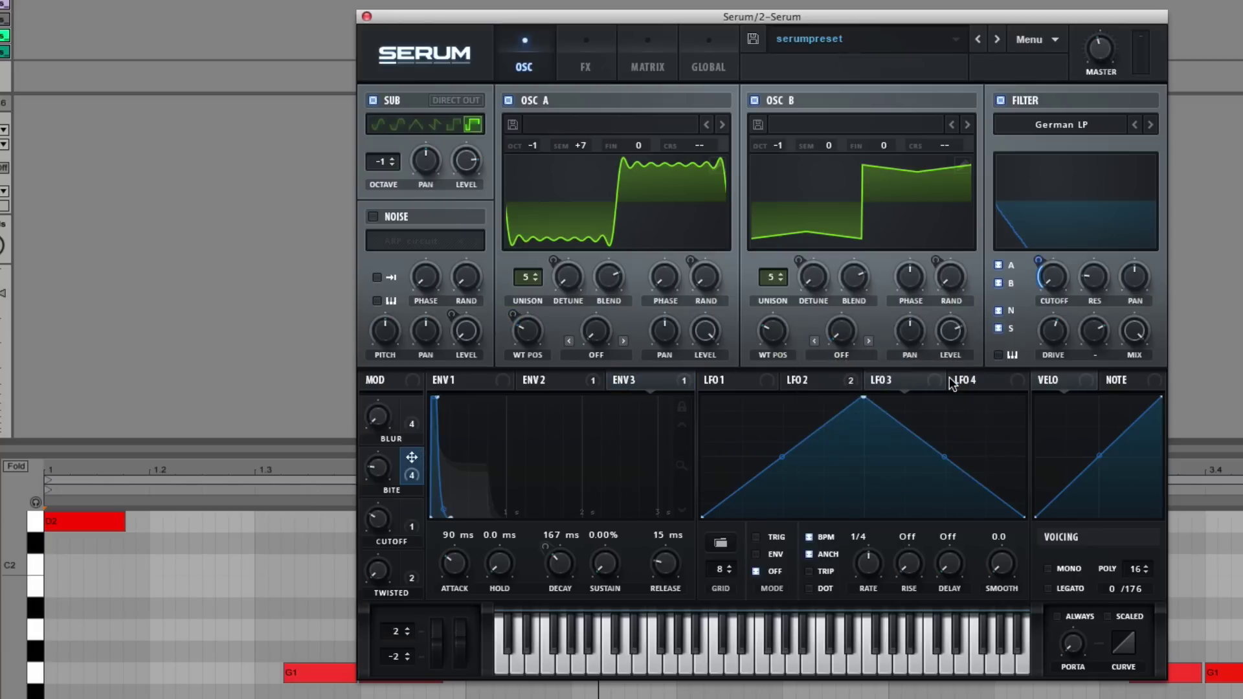
left_click(813, 381)
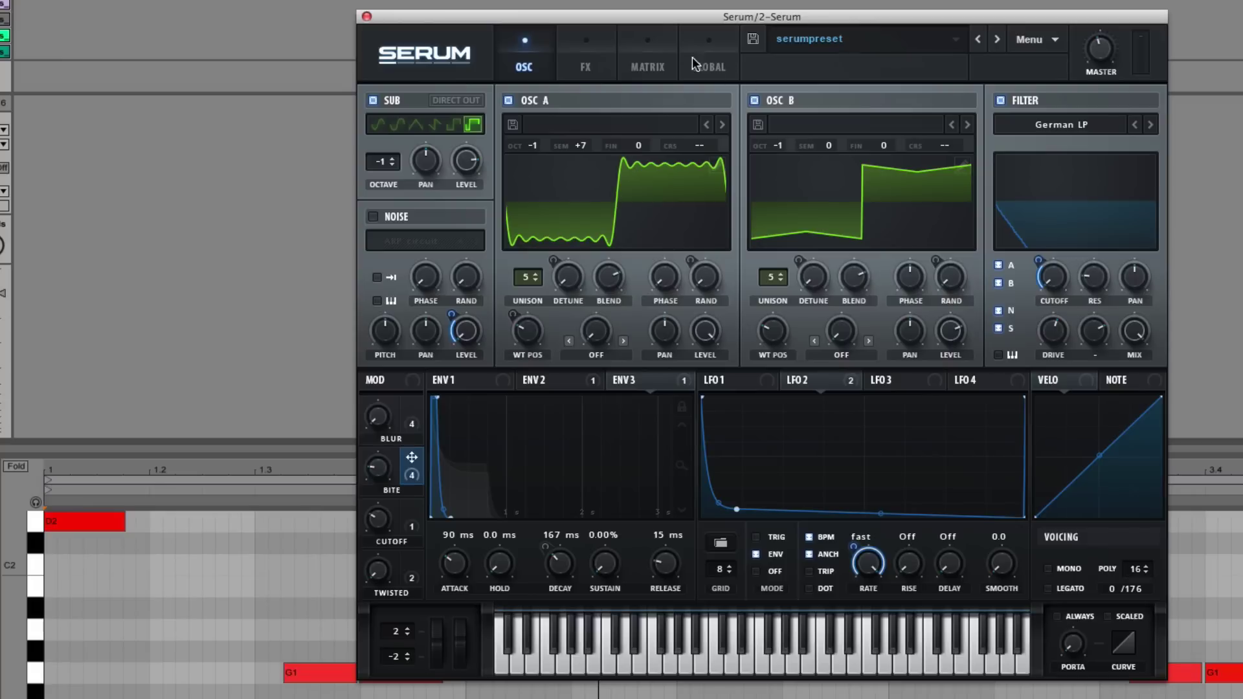
left_click(650, 67)
scroll(752, 193, "down", 4)
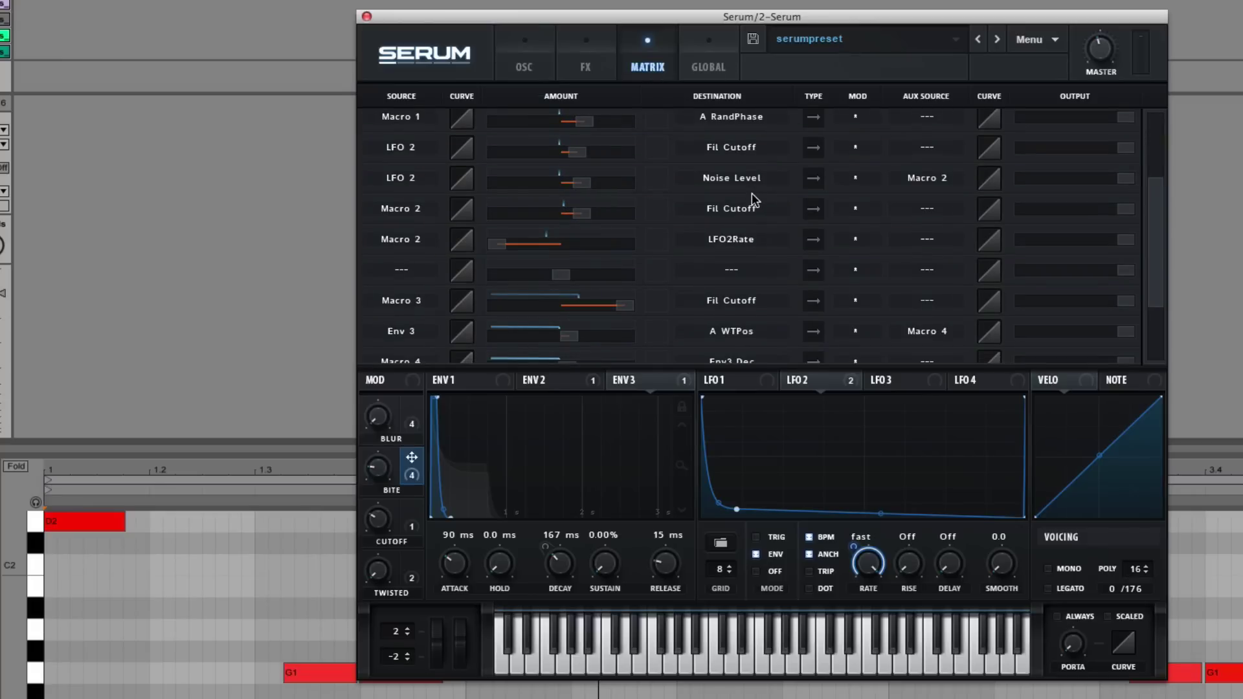
scroll(751, 193, "down", 1)
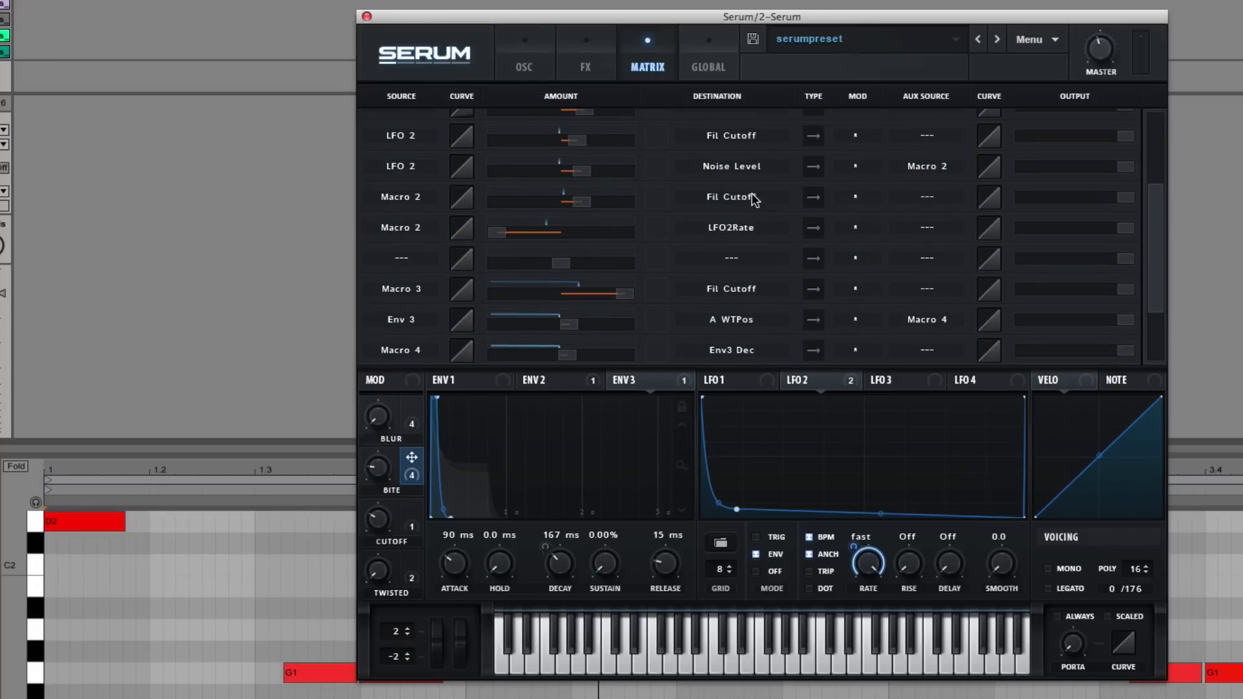
left_click(514, 68)
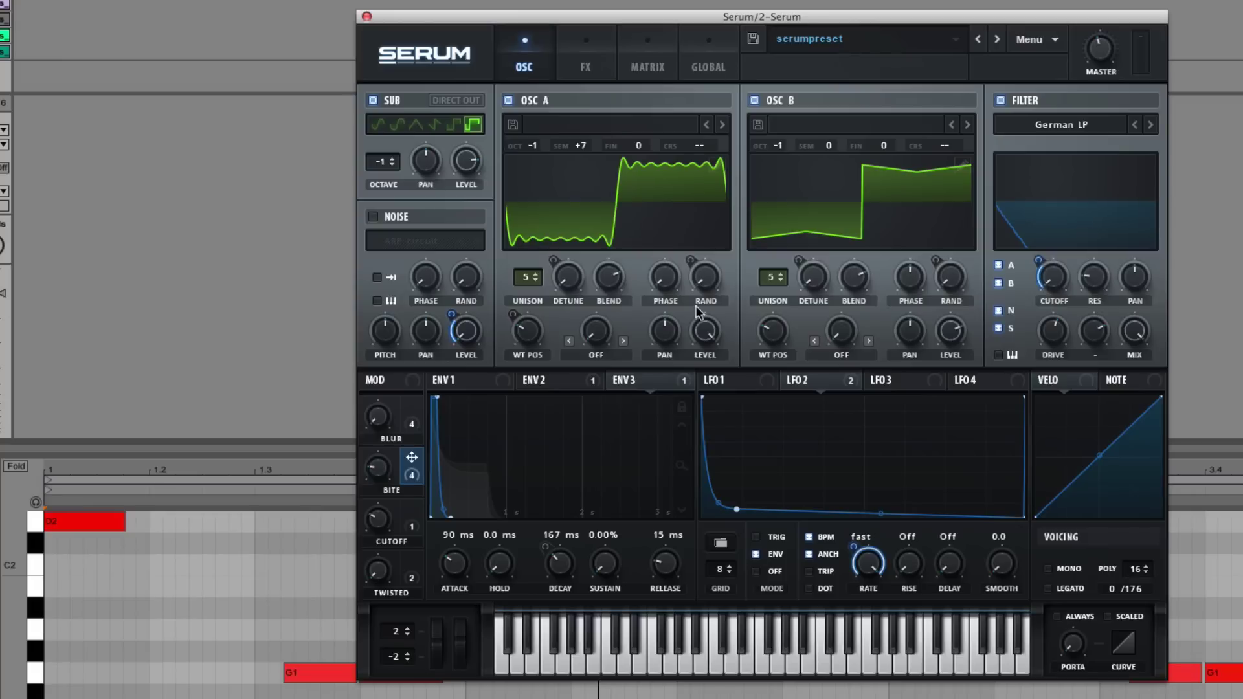
left_click(800, 378)
mouse_move(788, 381)
left_mouse_down()
mouse_move(819, 361)
mouse_move(744, 319)
mouse_move(769, 370)
mouse_move(774, 333)
mouse_move(813, 383)
left_mouse_up()
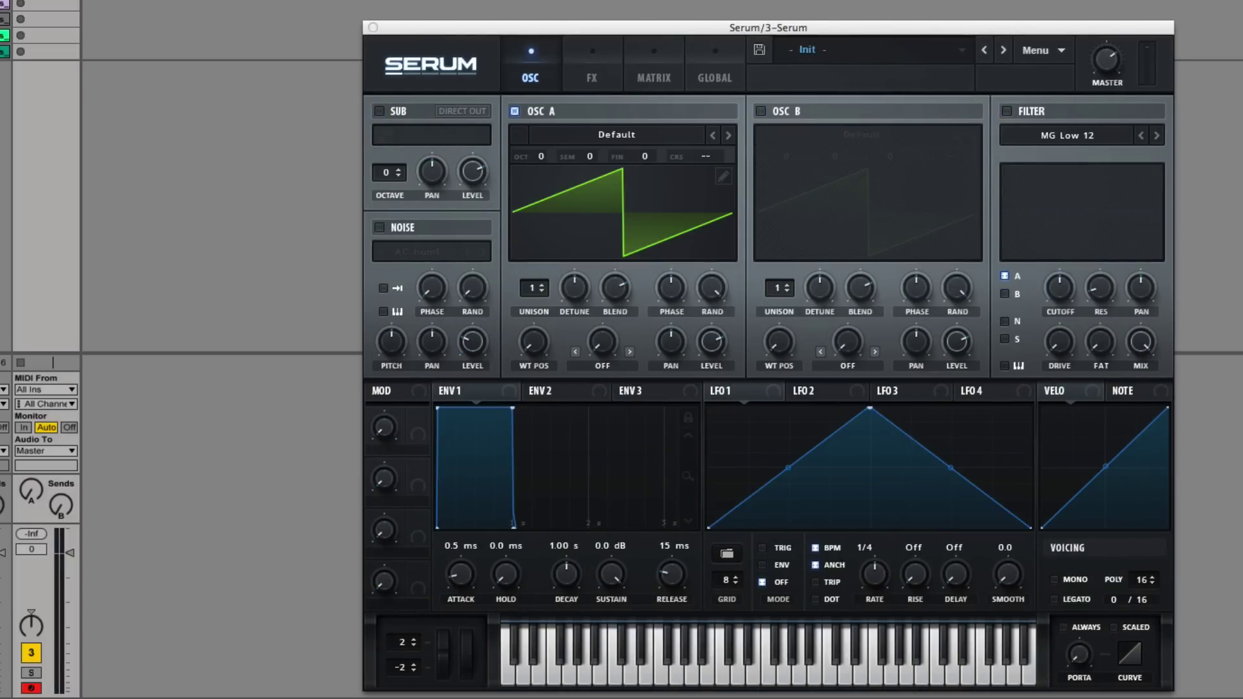
- Play a test note on the third Serum instance with the Init preset and solo its track
key("space")
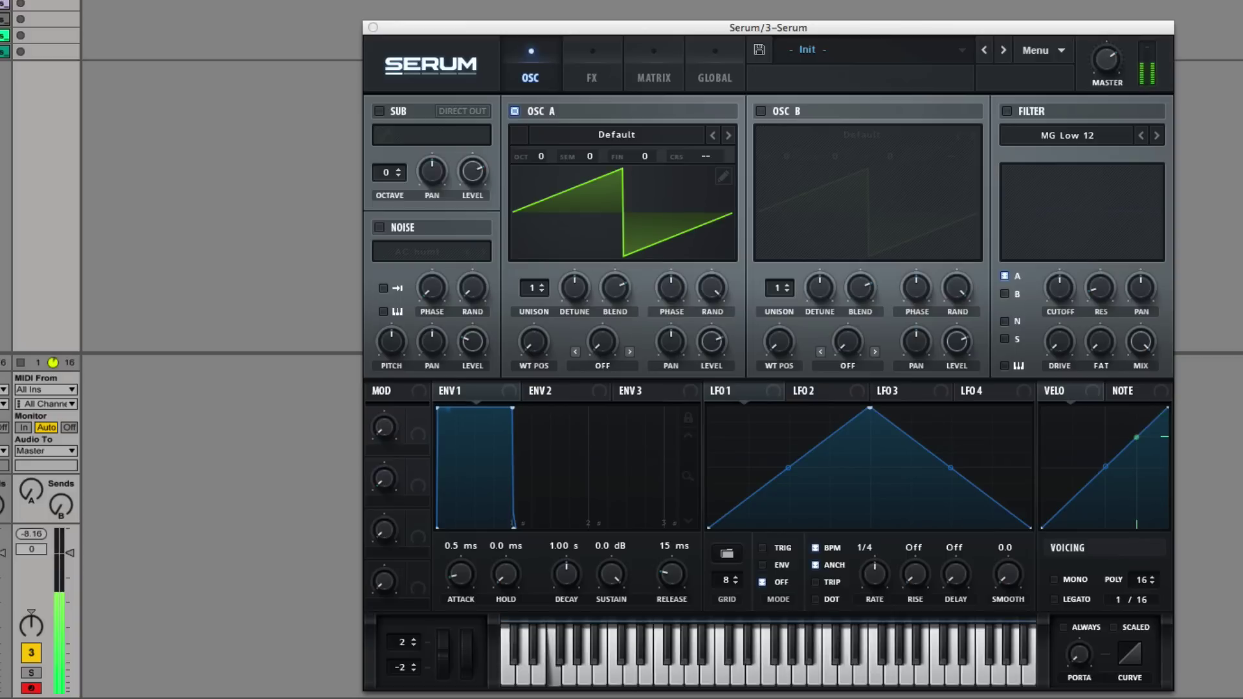
left_click(31, 673)
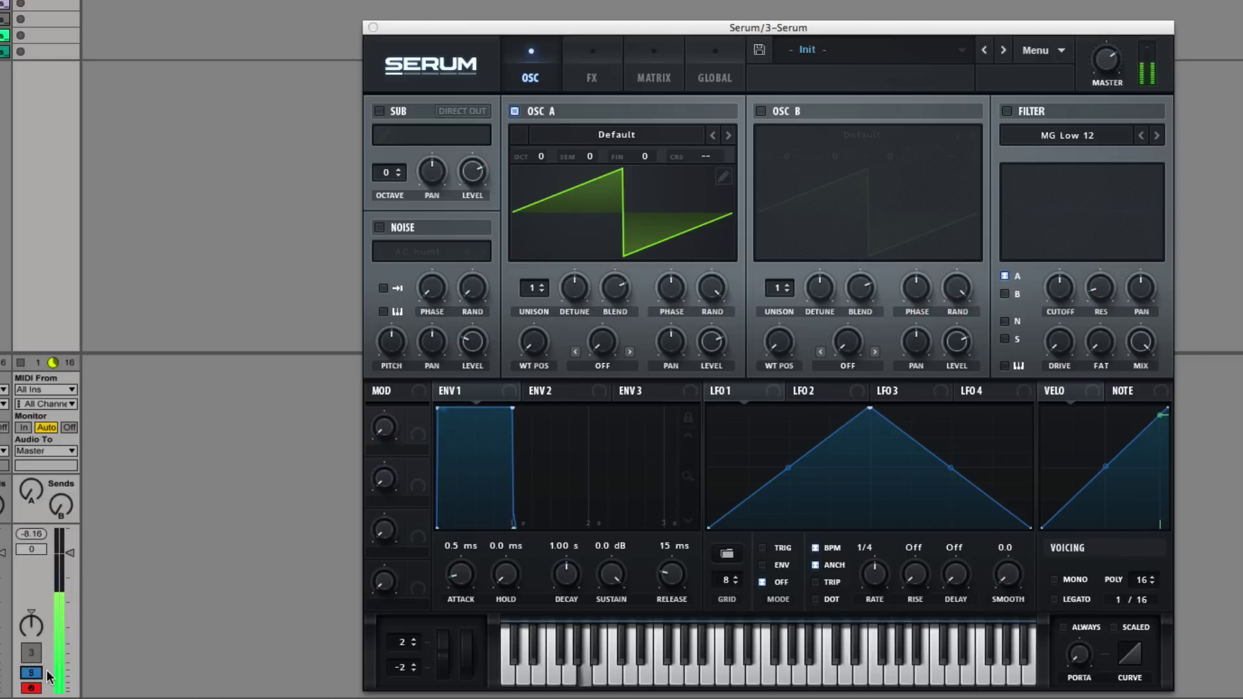
left_click(1059, 53)
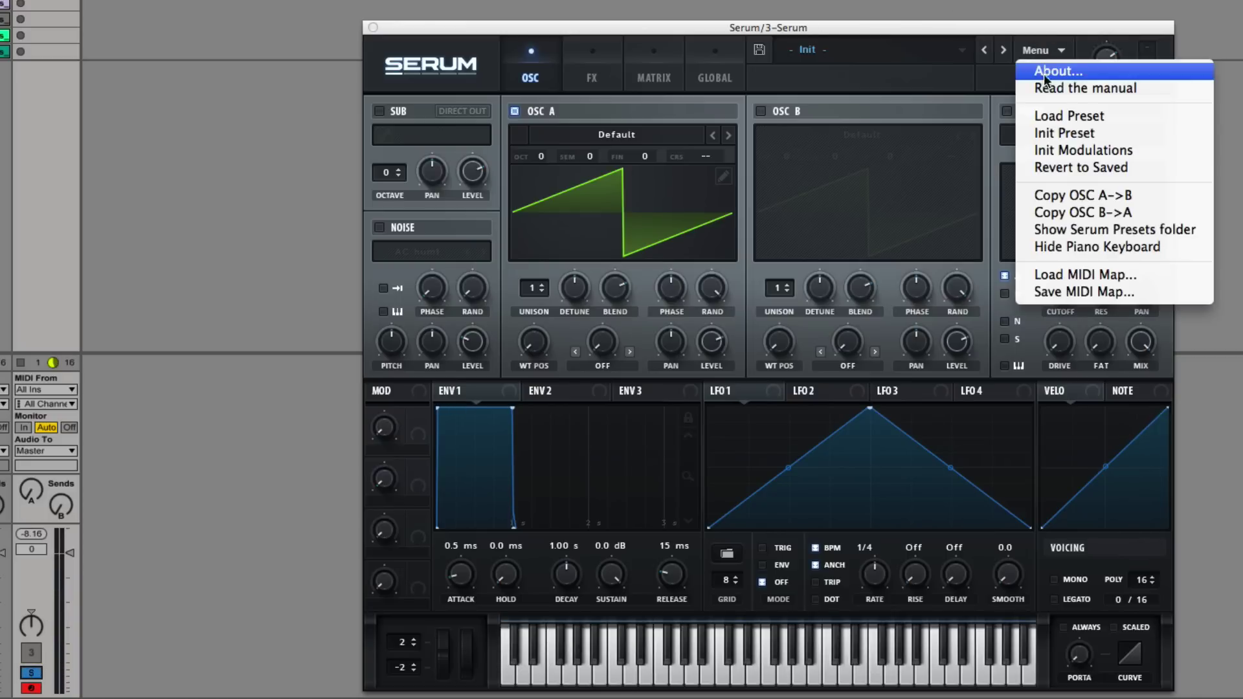
left_click(1052, 111)
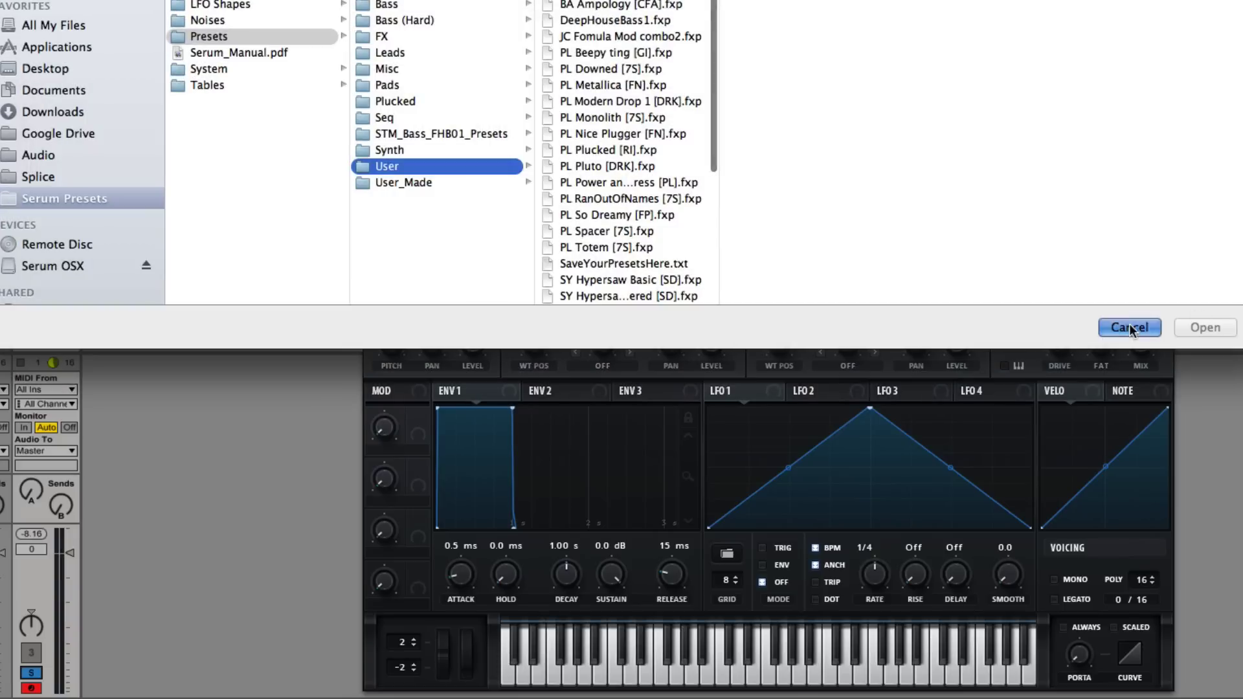
left_click(1130, 328)
- Load STM_Bass_FHB01_Preset02.03 in the third Serum instance and examine its LFO 2 and Env 1 to 3 shapes
left_click(875, 49)
mouse_move(896, 201)
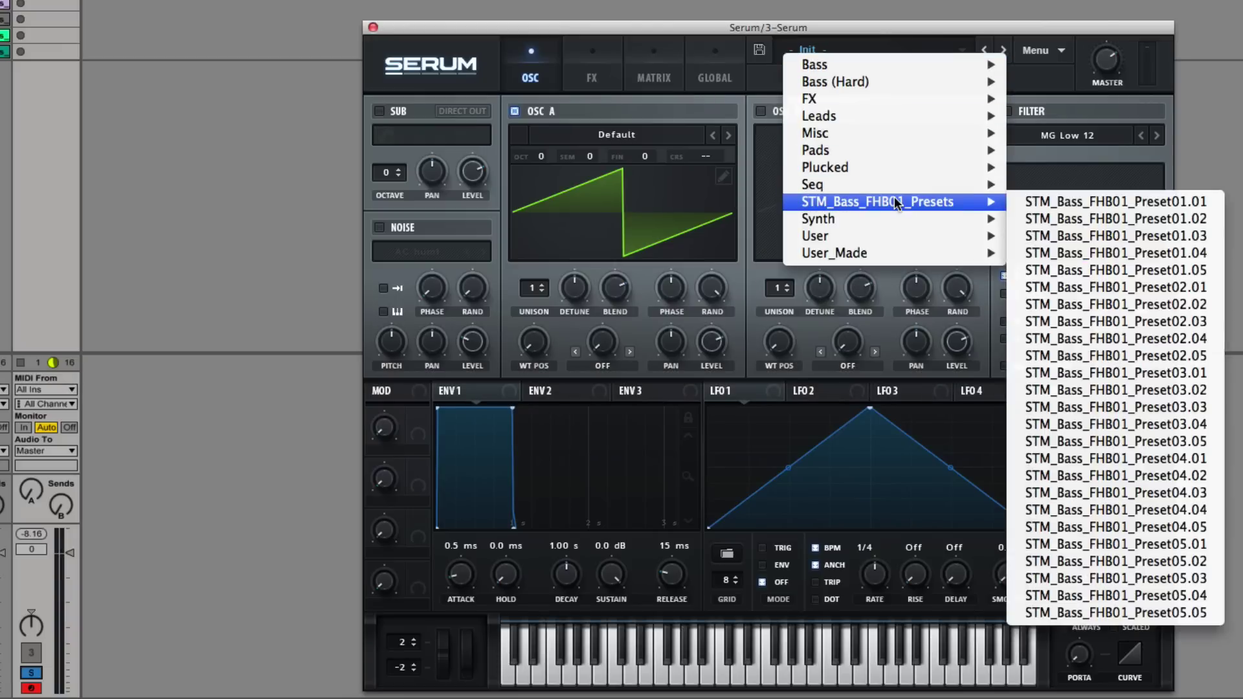
left_click(1086, 324)
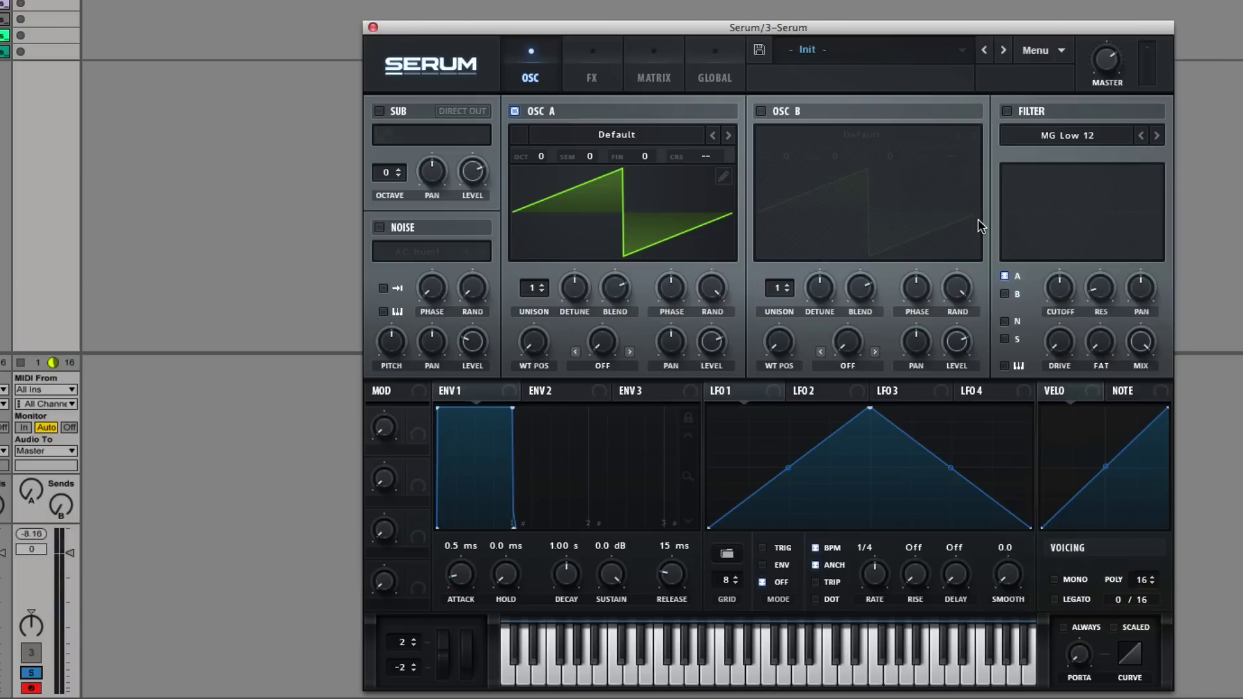
left_click(827, 391)
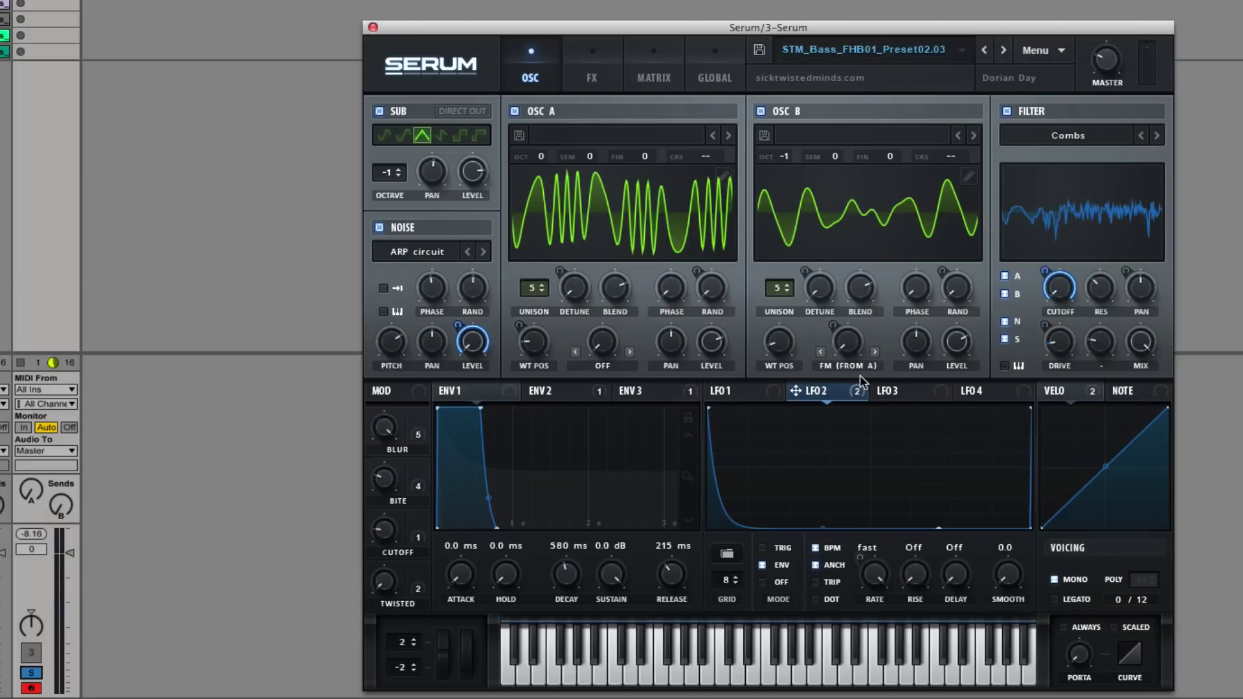
left_click(650, 395)
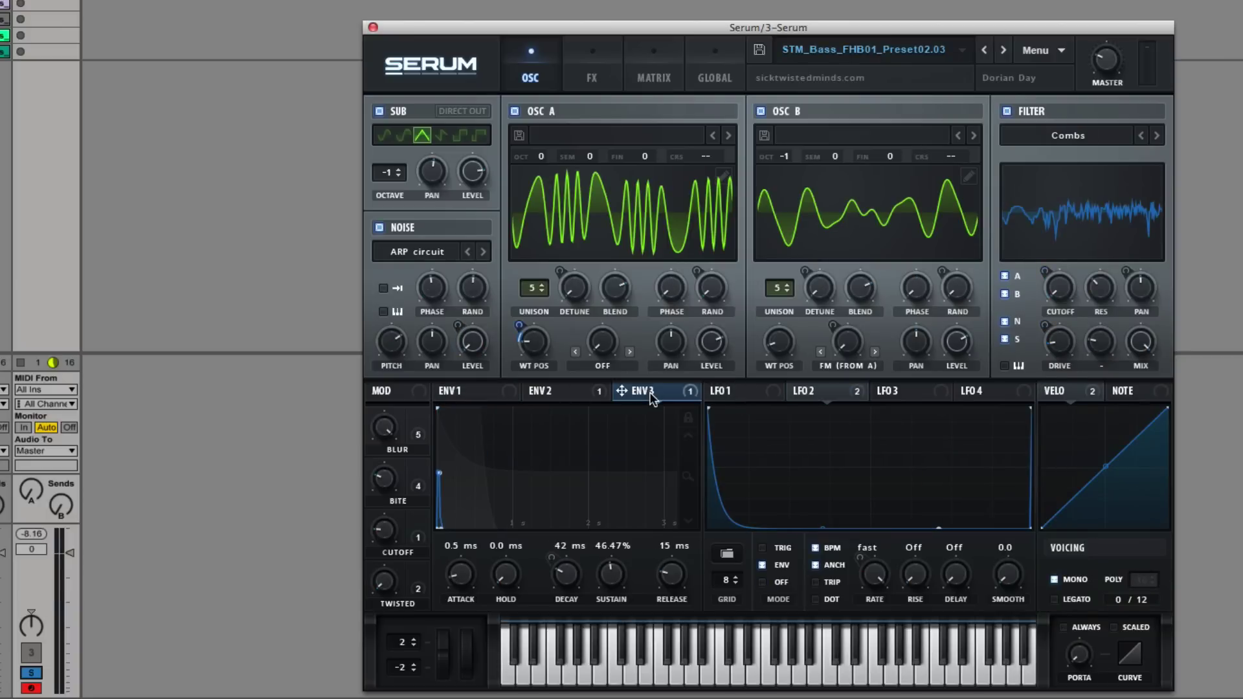
left_click(557, 394)
left_click(480, 395)
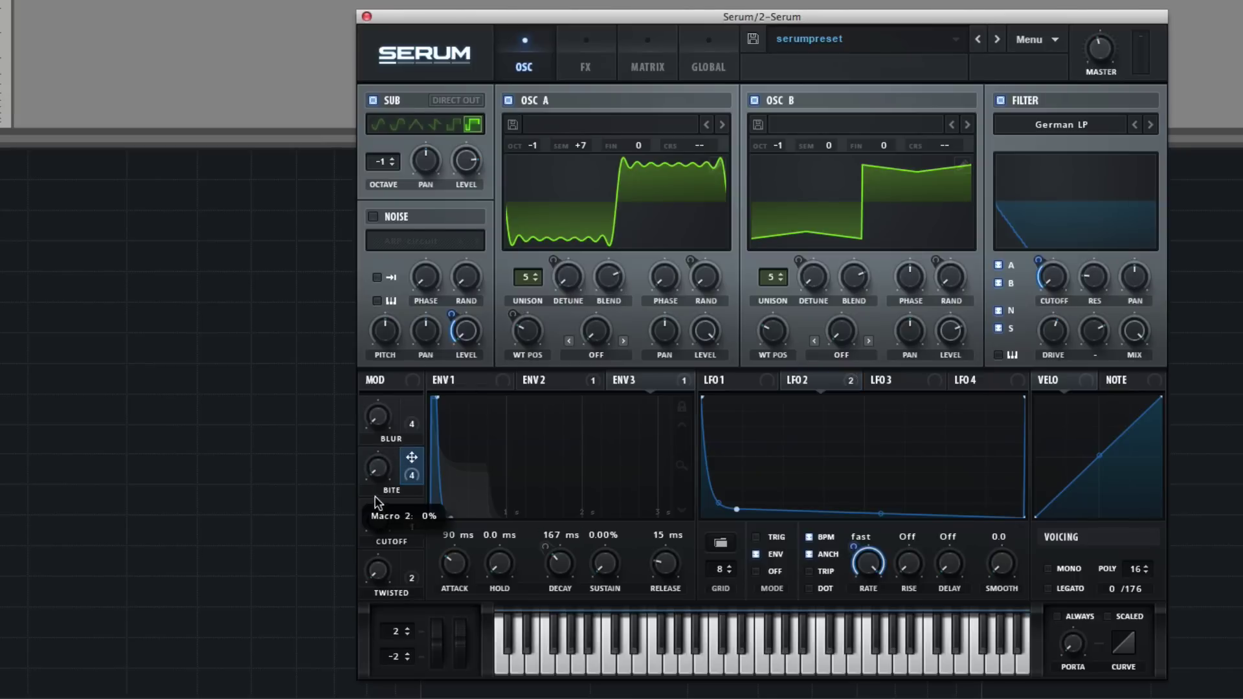
- In the serumpreset patch, assign the Bite macro to oscillator B's warp at a depth of 54 and set the warp mode to FM (from A)
right_click(840, 333)
left_click(825, 332)
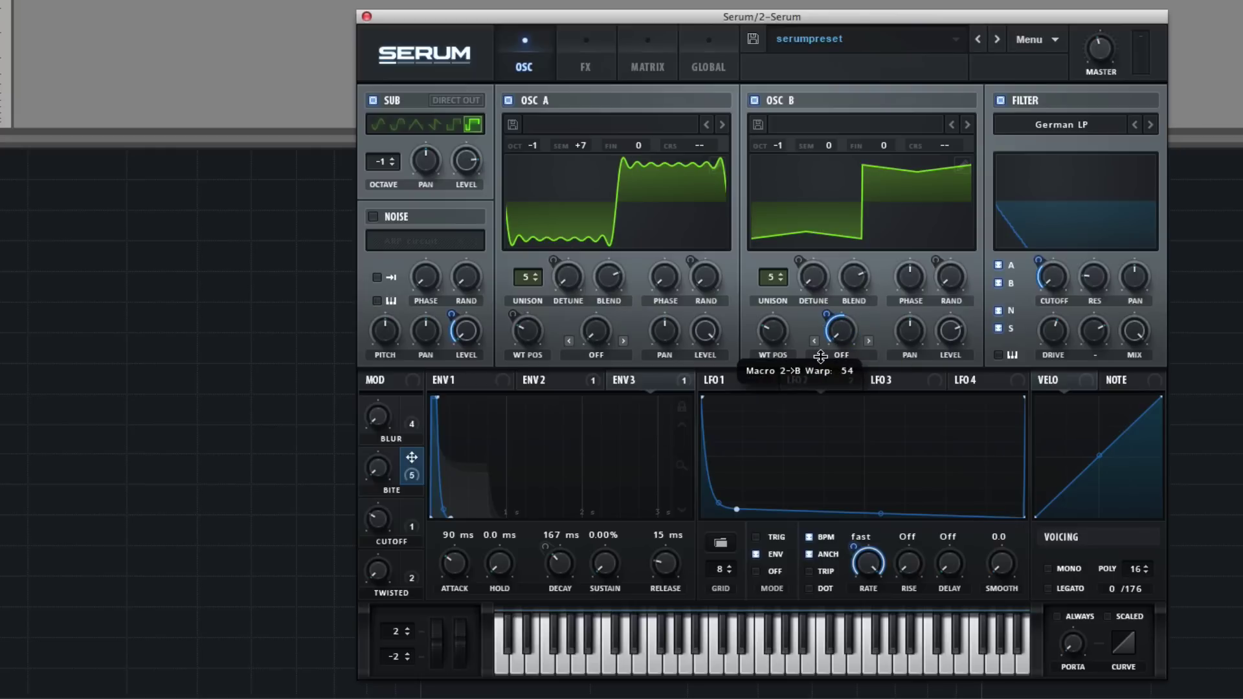
left_click(649, 64)
left_click(601, 66)
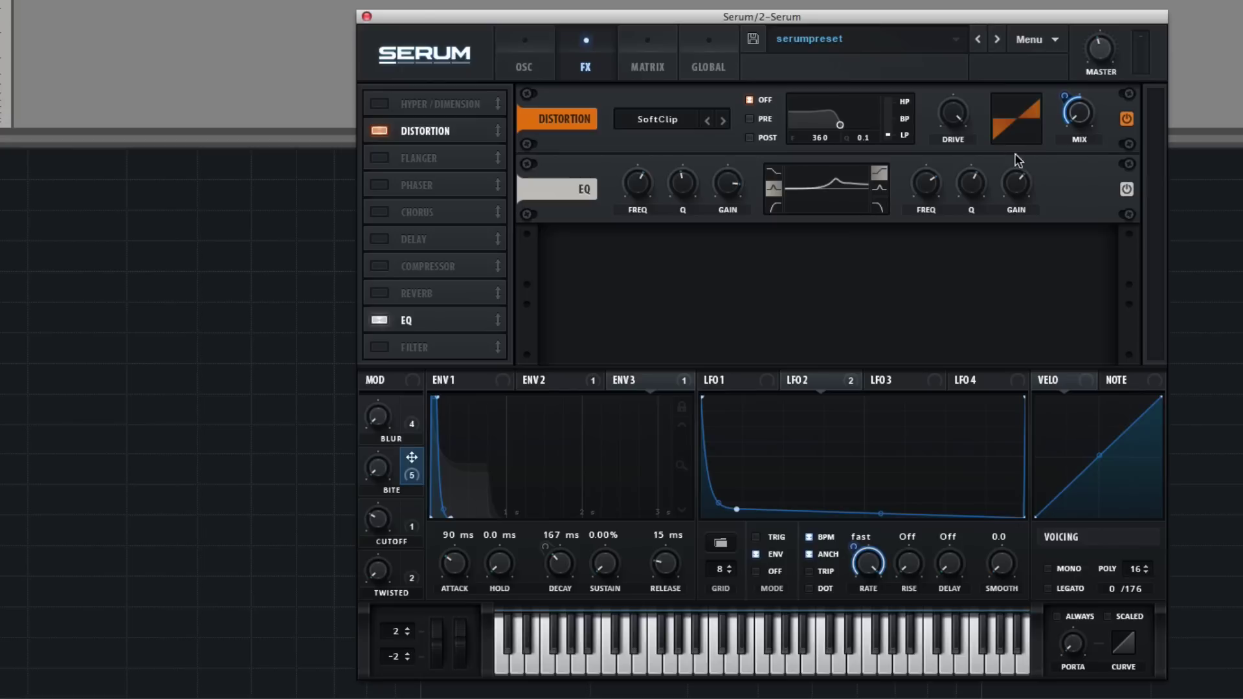
left_click(529, 70)
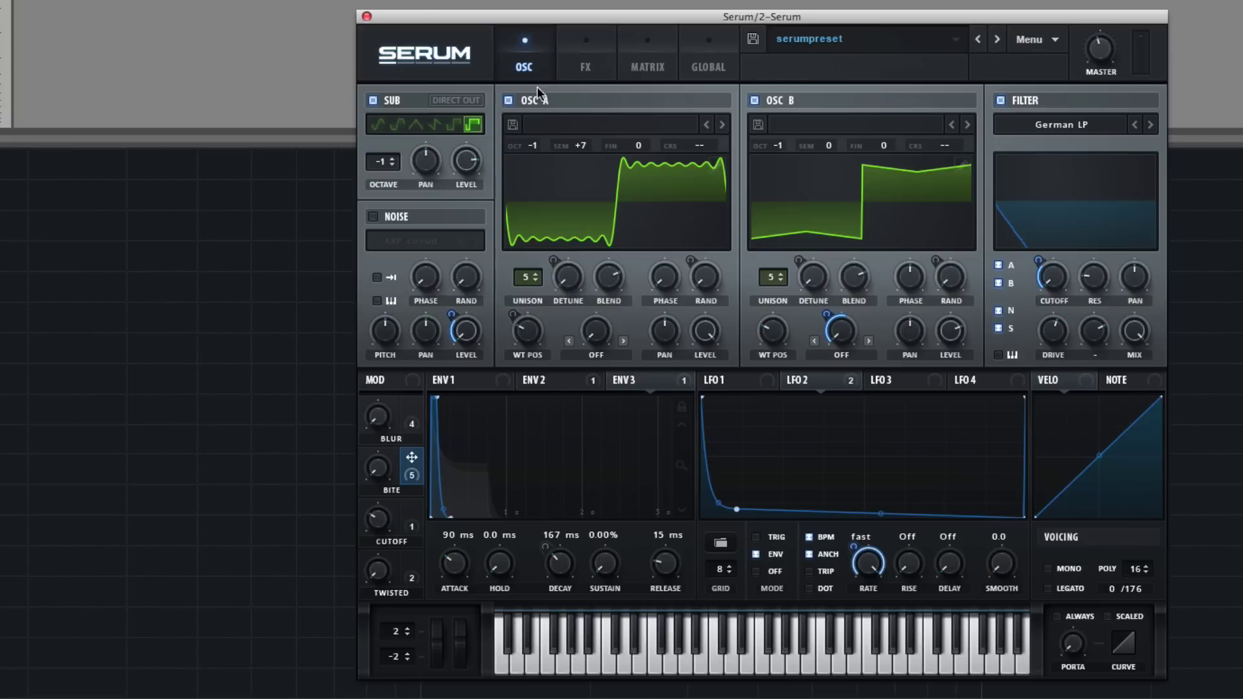
left_click(849, 355)
left_click(855, 682)
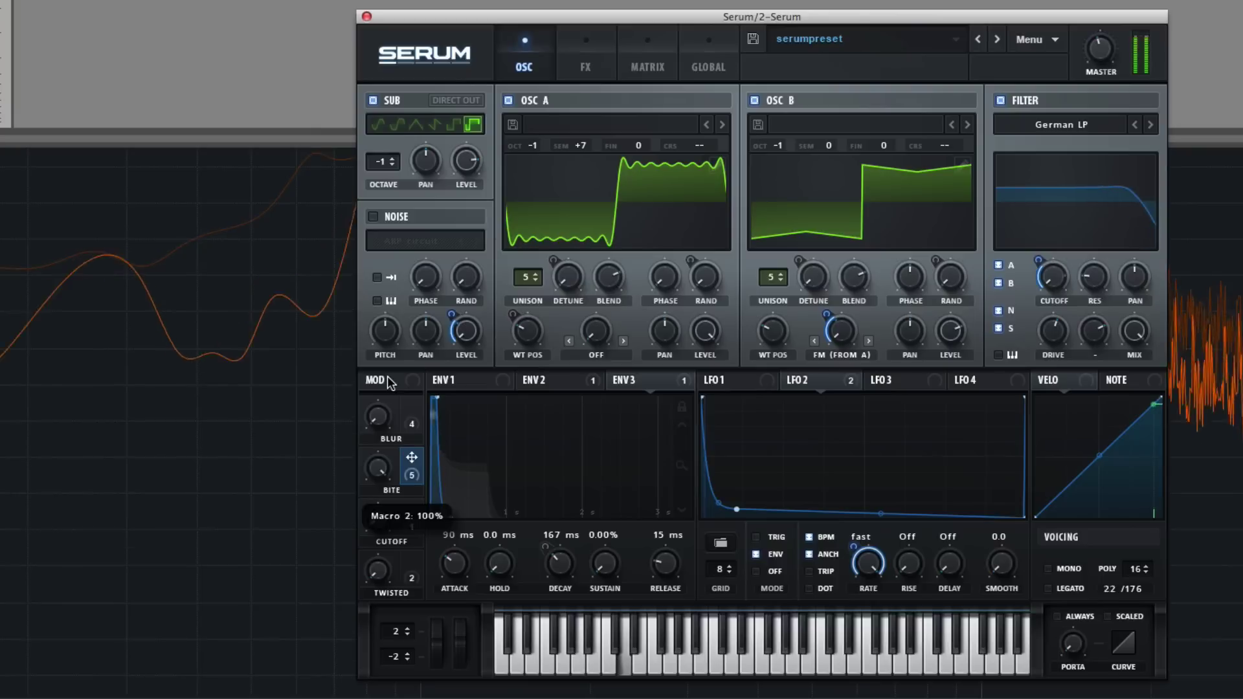
- Vary the Bite and Cutoff macros during playback, turn Bite up to 100%, and readjust Bite's modulation depth on oscillator B's FM warp
left_click_drag(390, 469, 390, 461)
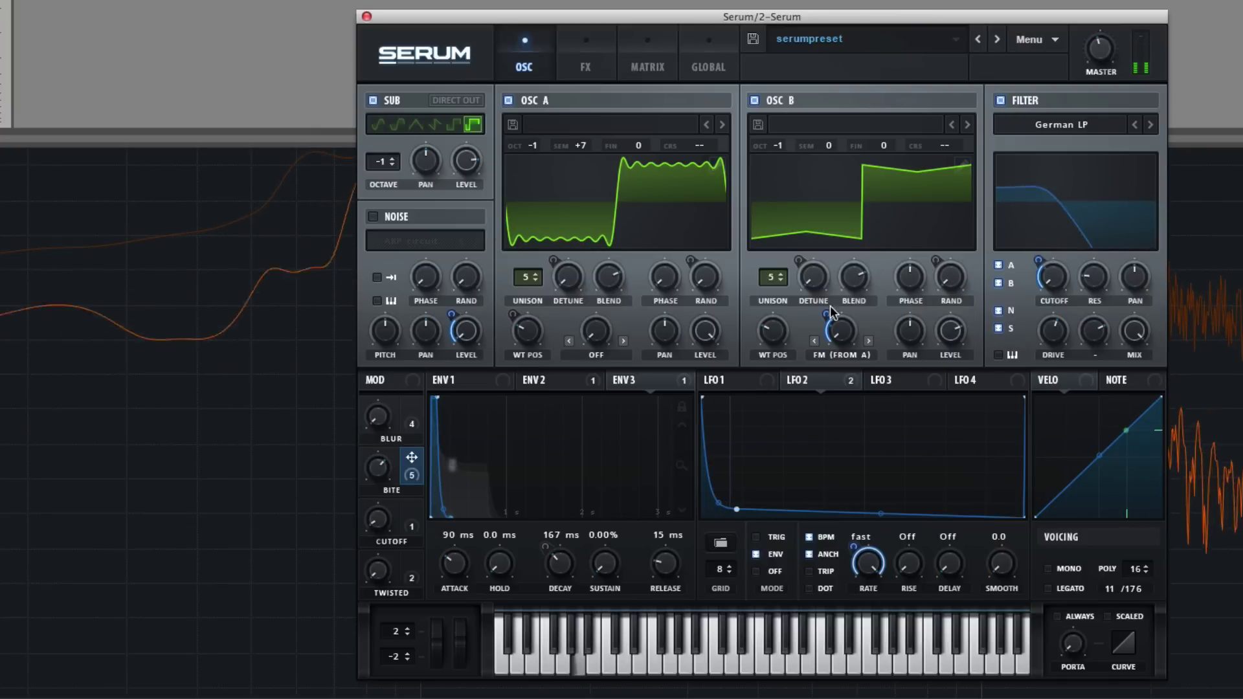
mouse_move(826, 309)
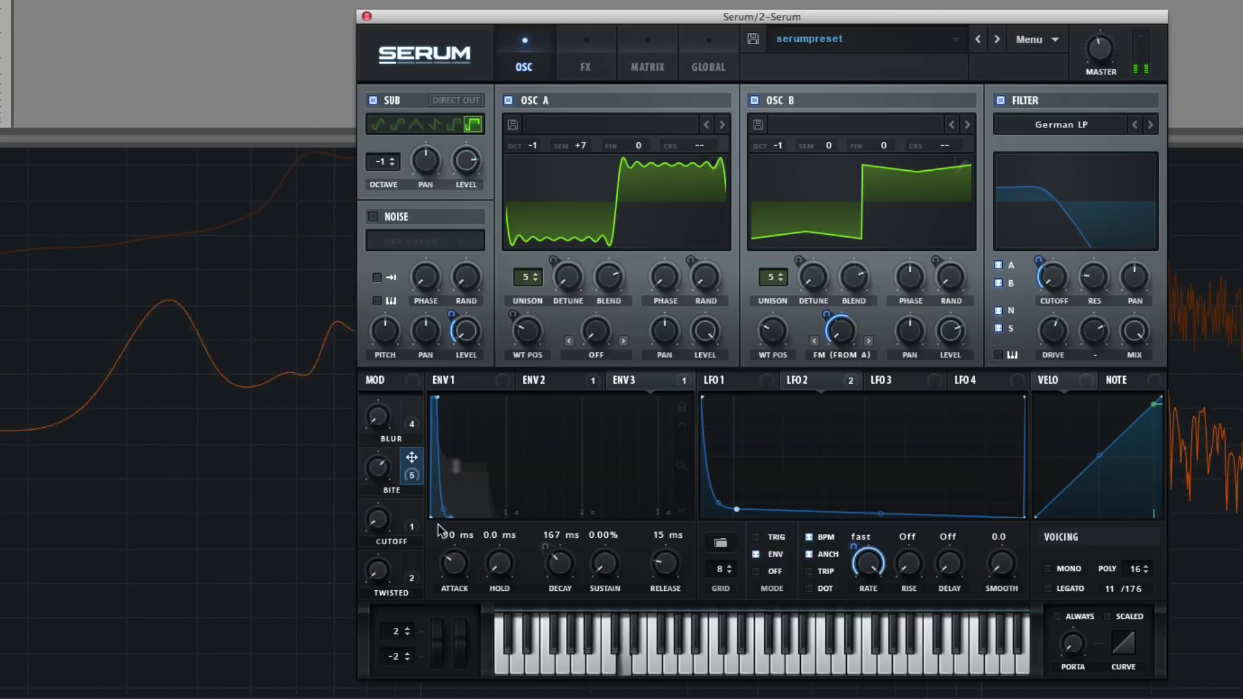
left_click_drag(389, 474, 401, 376)
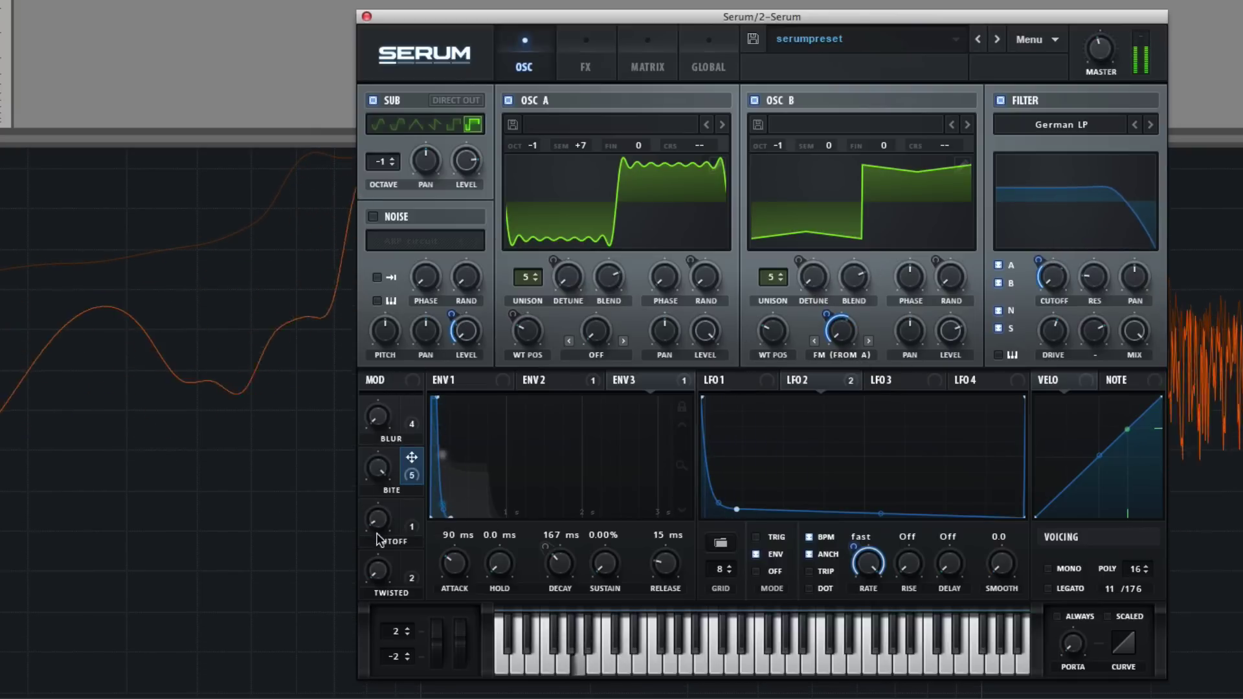
left_click_drag(379, 527, 384, 456)
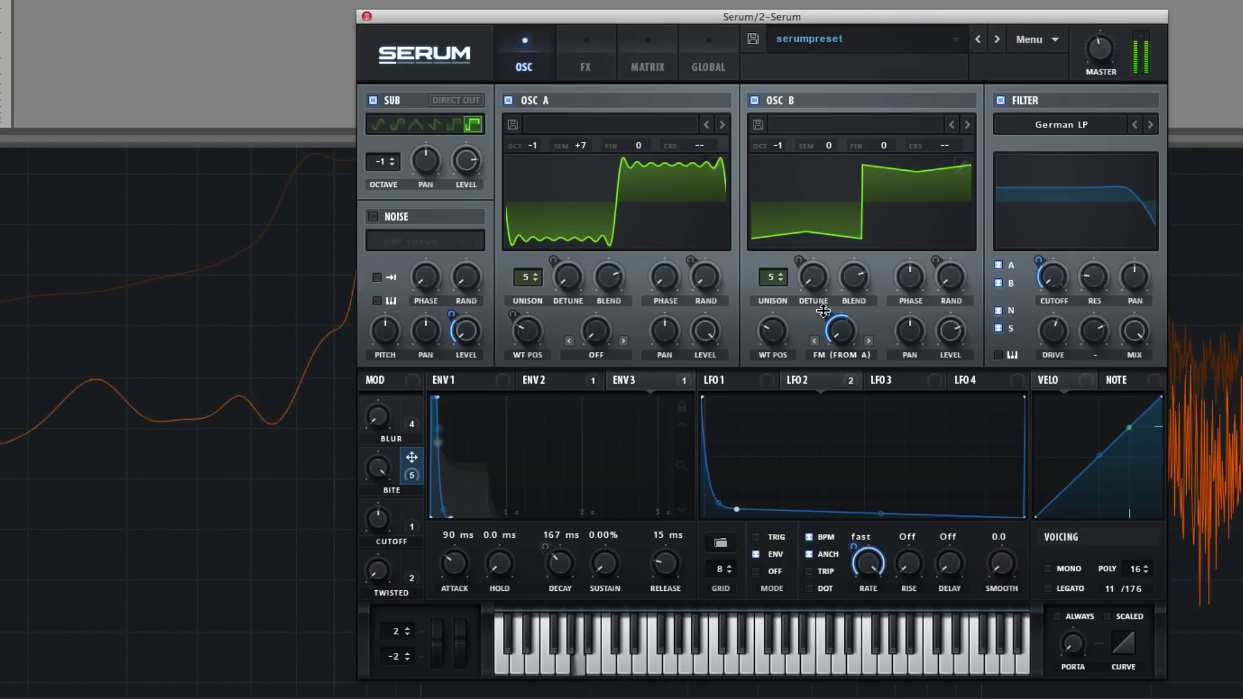
mouse_move(826, 333)
left_click_drag(825, 334, 832, 293)
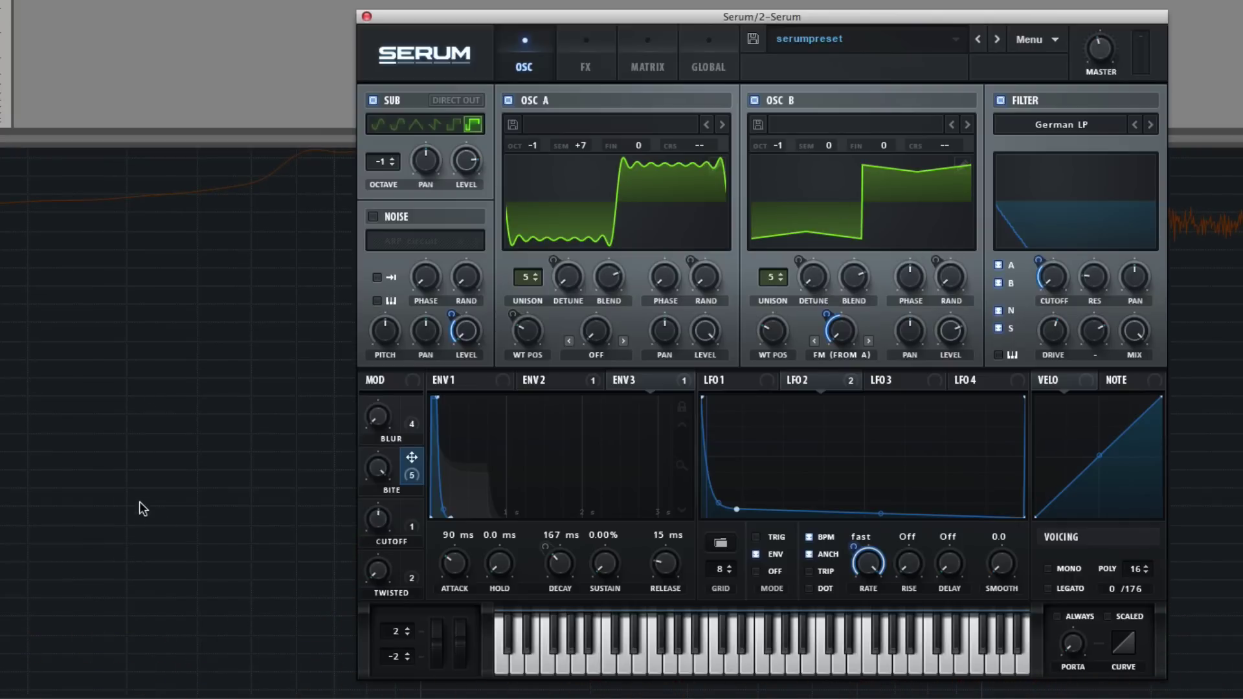
- Switch to the third Serum instance and load STM_Bass_FHB01_Preset02.02 from the STM_Bass_FHB01_Presets folder
left_click(102, 93)
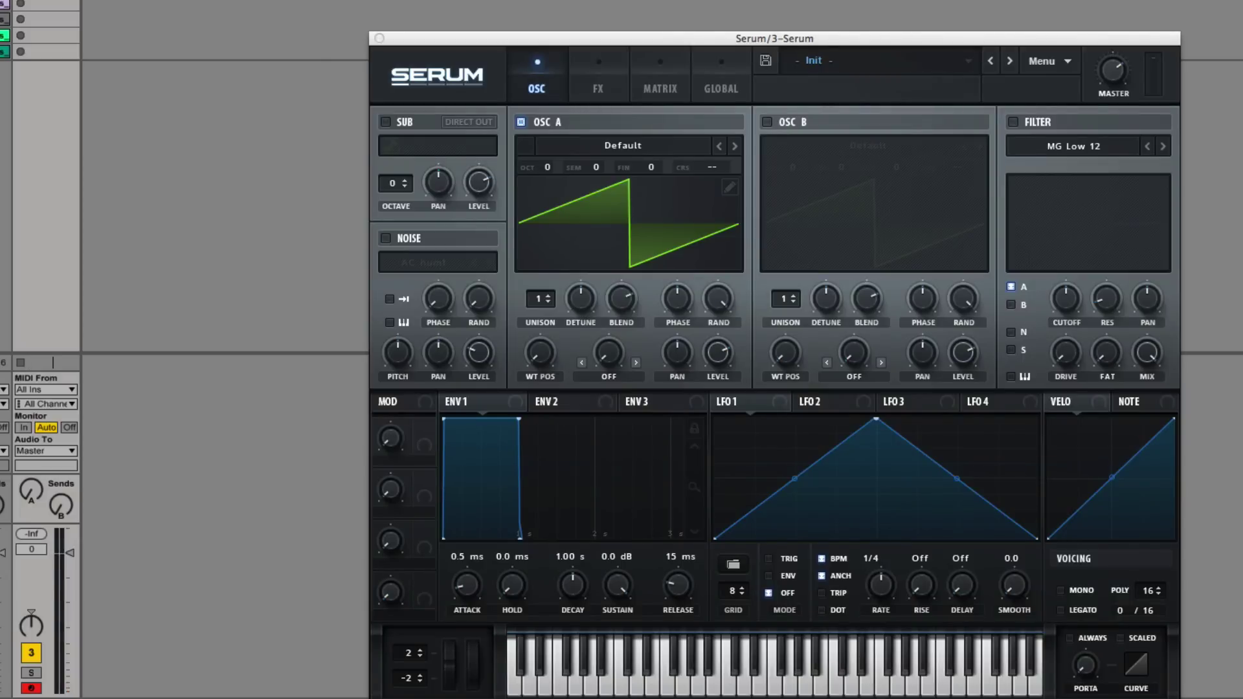
left_click(931, 66)
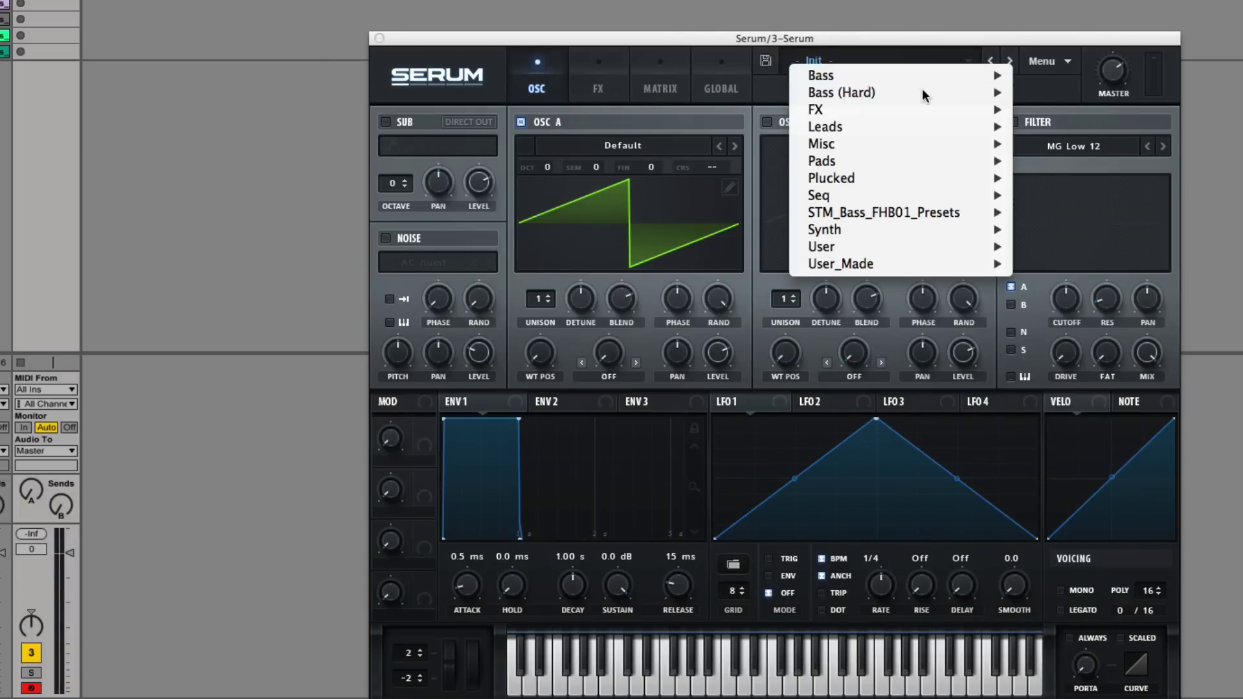
mouse_move(913, 214)
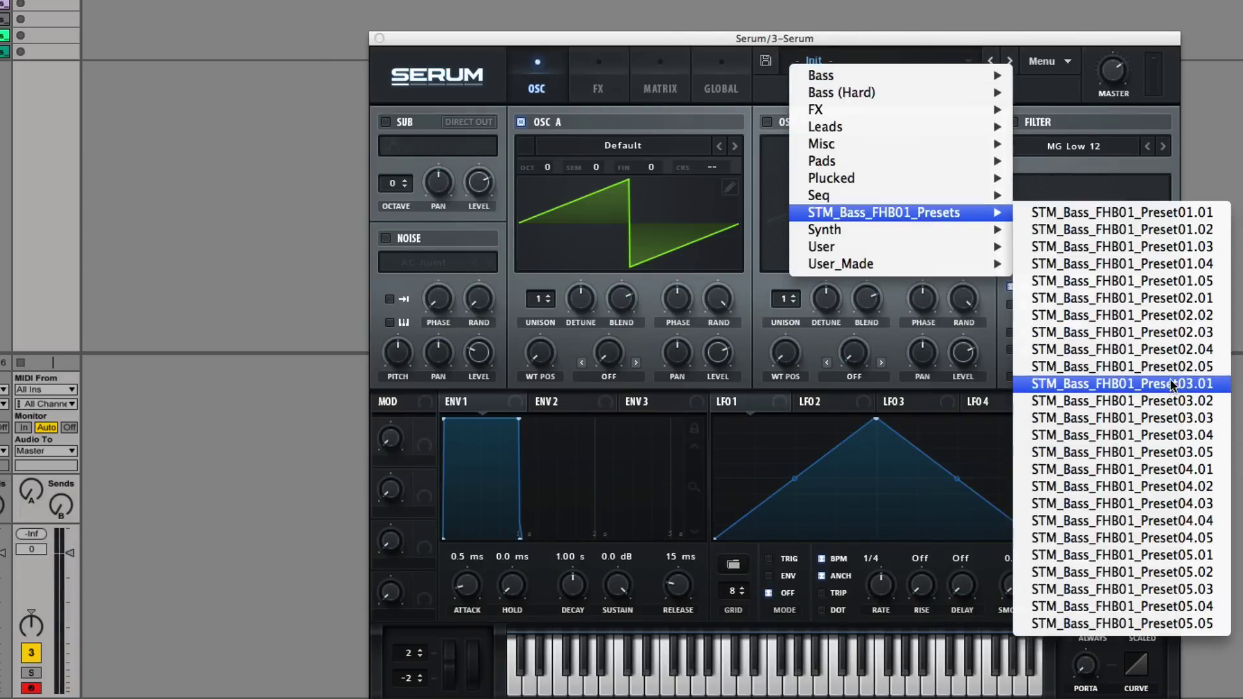
left_click(1144, 321)
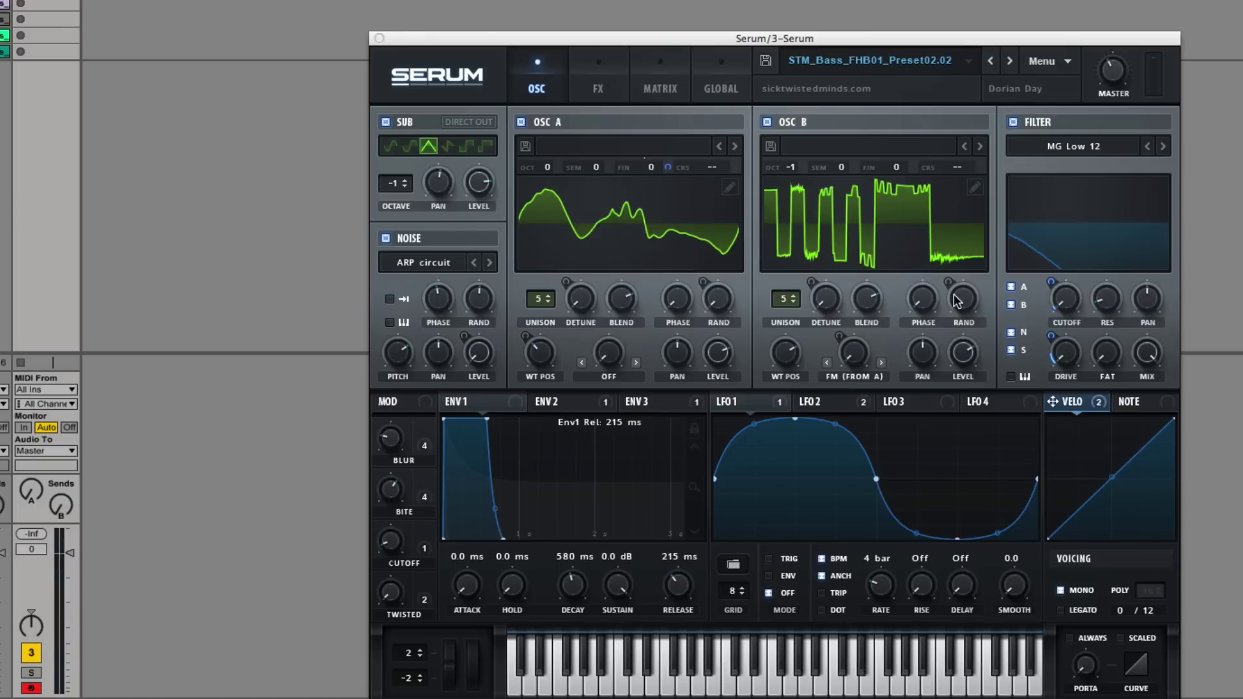
- Examine the LFO 2, LFO 1 and Env 1 to 3 shapes of STM_Bass_FHB01_Preset02.02
left_click(827, 400)
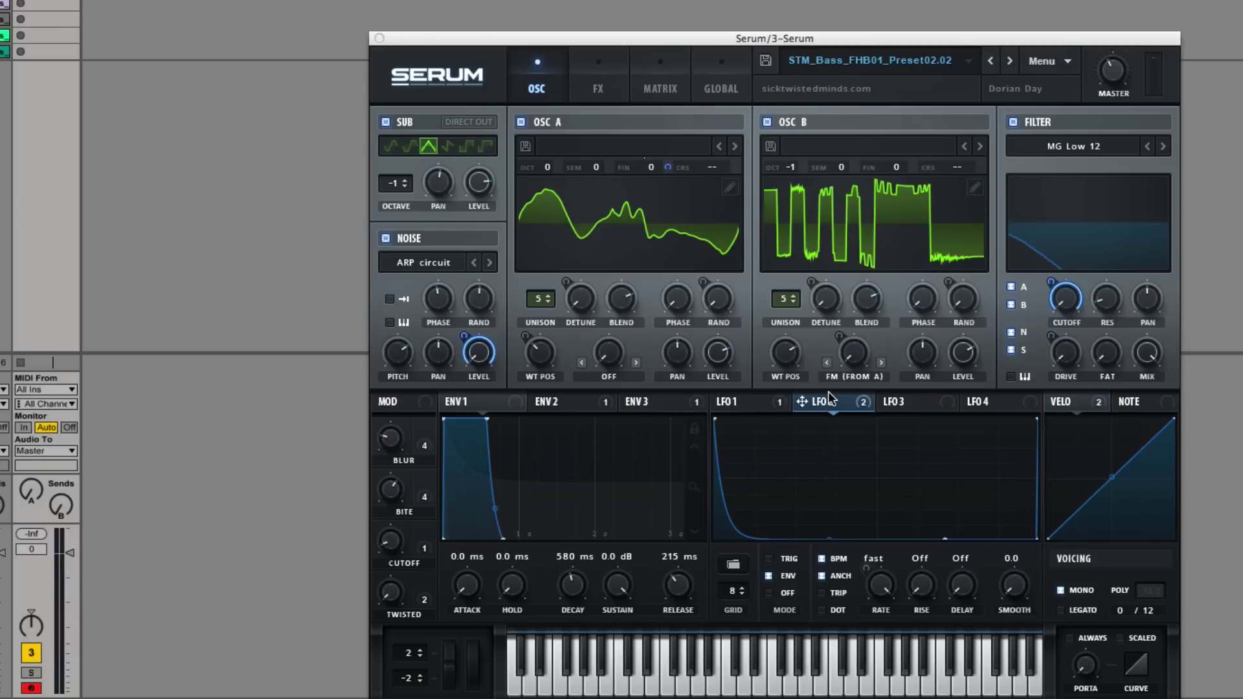
left_click(745, 398)
left_click(623, 396)
left_click(592, 400)
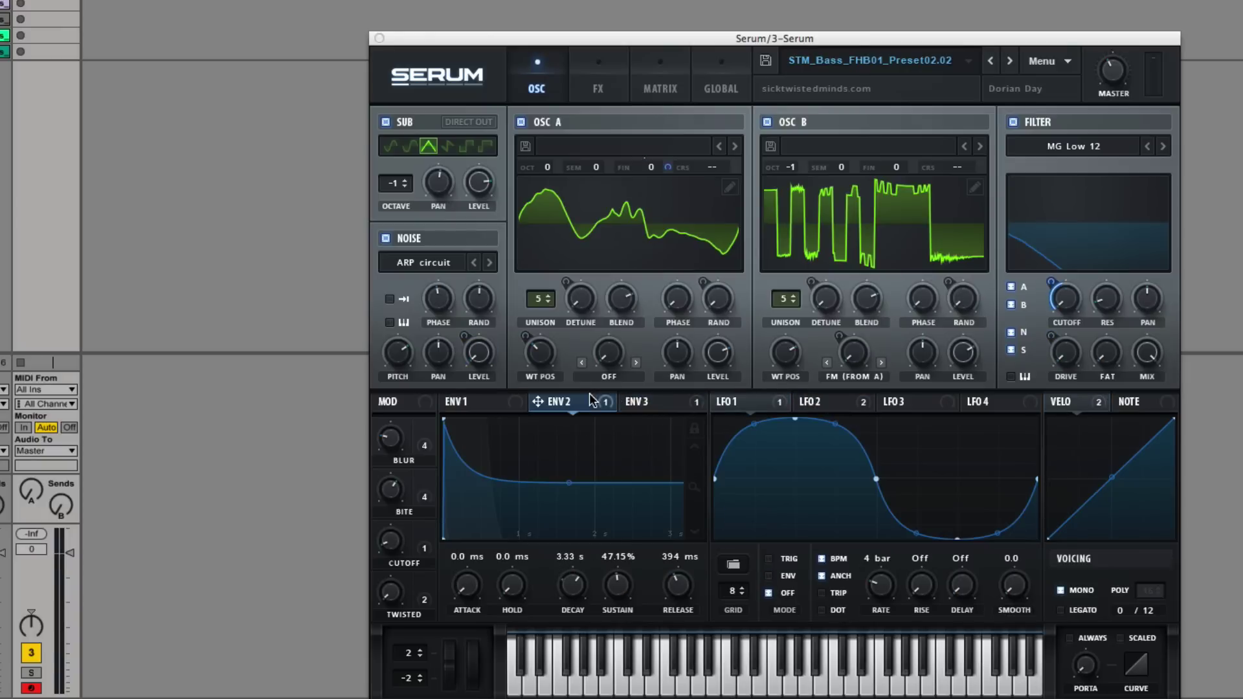
left_click(501, 405)
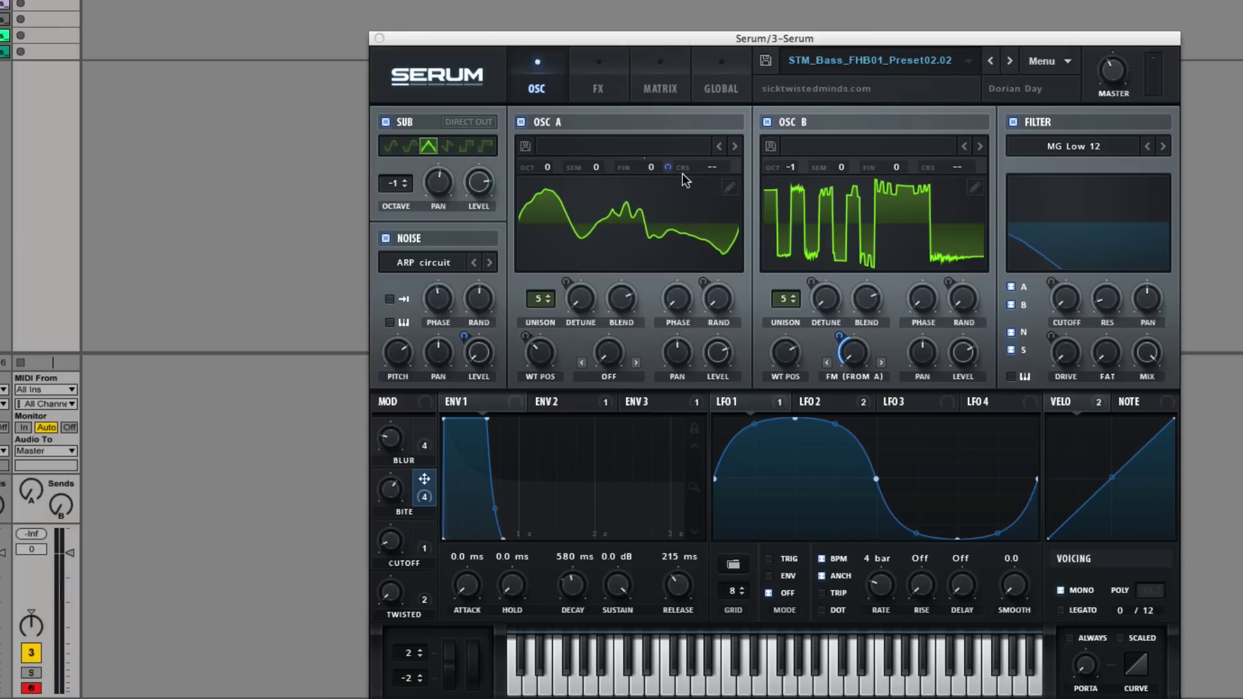
- Review the effects and modulation matrix assignments of STM_Bass_FHB01_Preset02.02, and return to its oscillator view
left_click(601, 89)
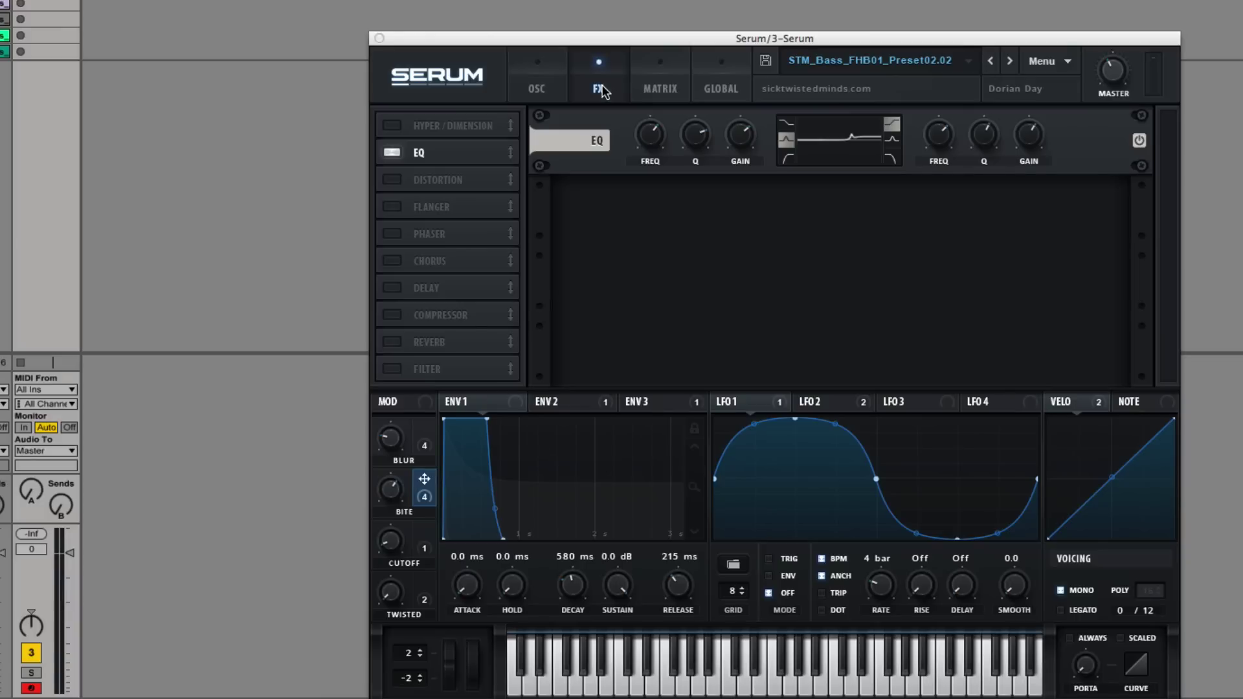
left_click(671, 89)
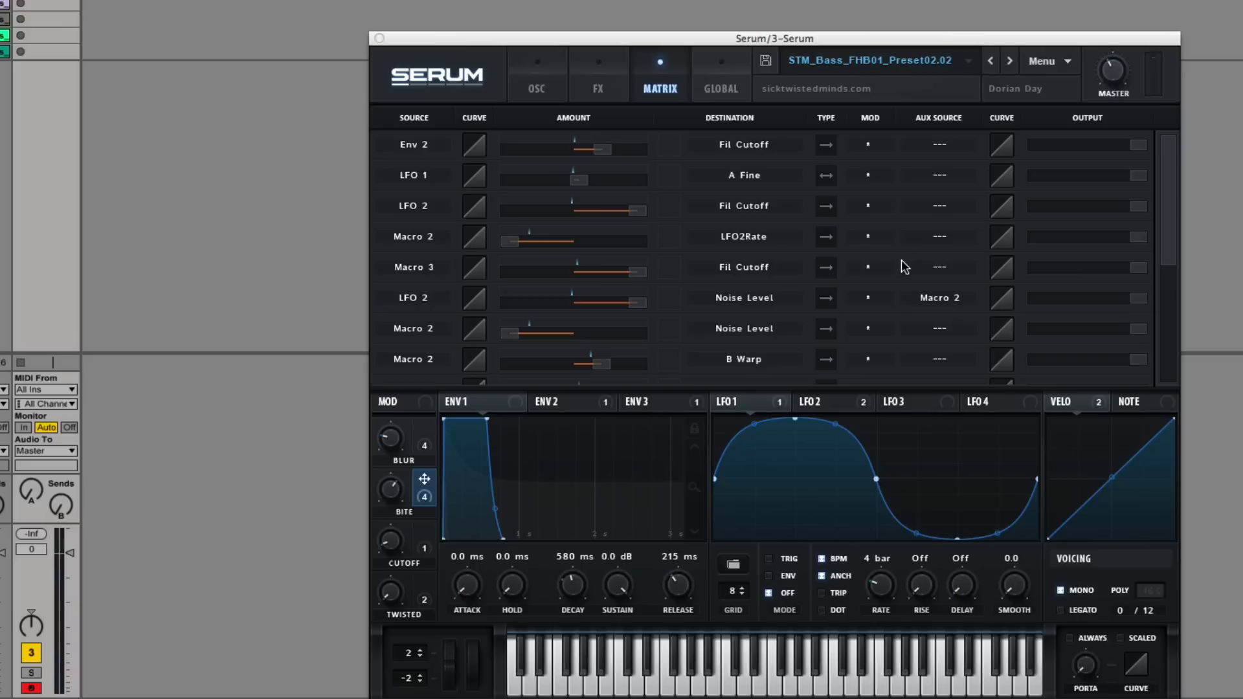
scroll(905, 272, "down", 5)
scroll(904, 271, "up", 5)
scroll(997, 270, "down", 6)
scroll(999, 272, "up", 6)
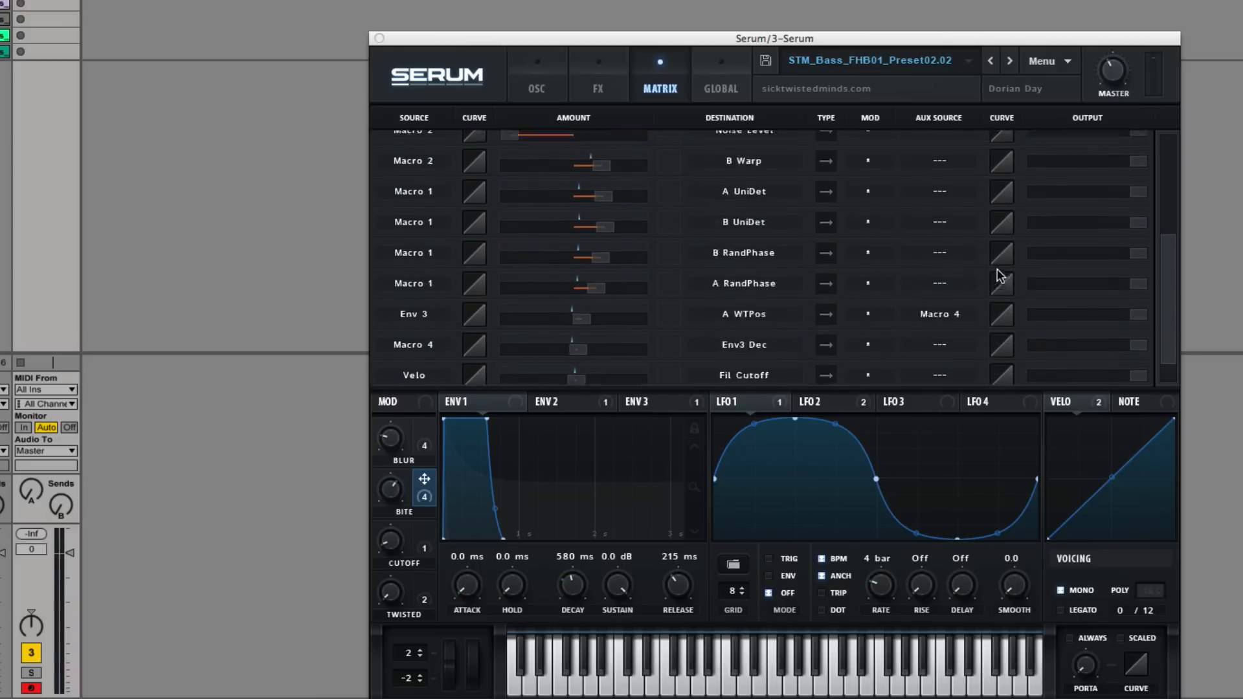
left_click(531, 83)
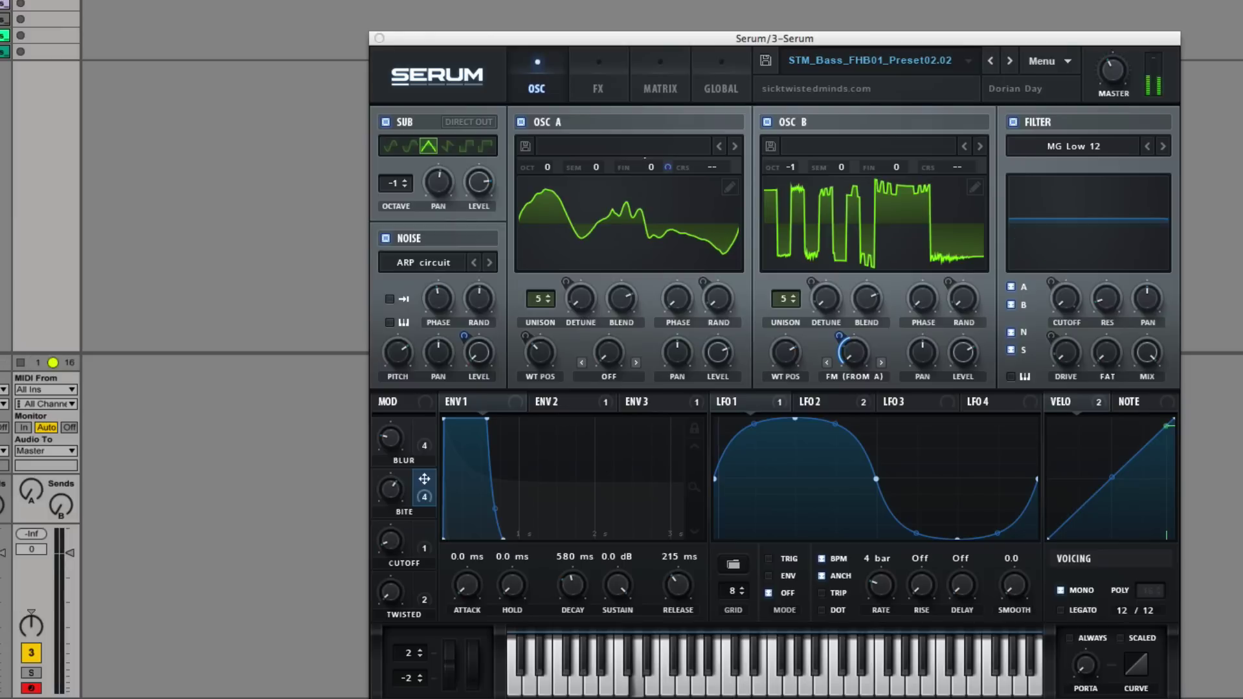
- Adjust the Bite macro in the third Serum instance, deactivate track 3 and return to serumpreset in the second instance
left_click_drag(391, 494, 400, 520)
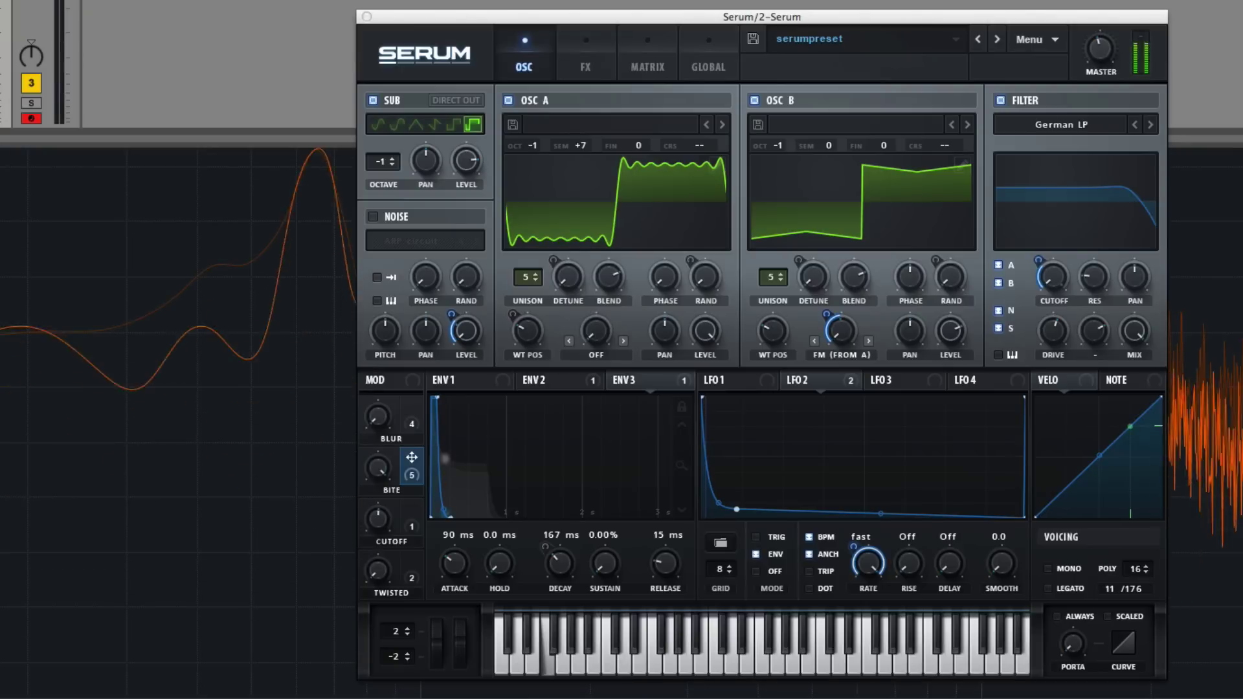
left_click(39, 84)
left_click(38, 84)
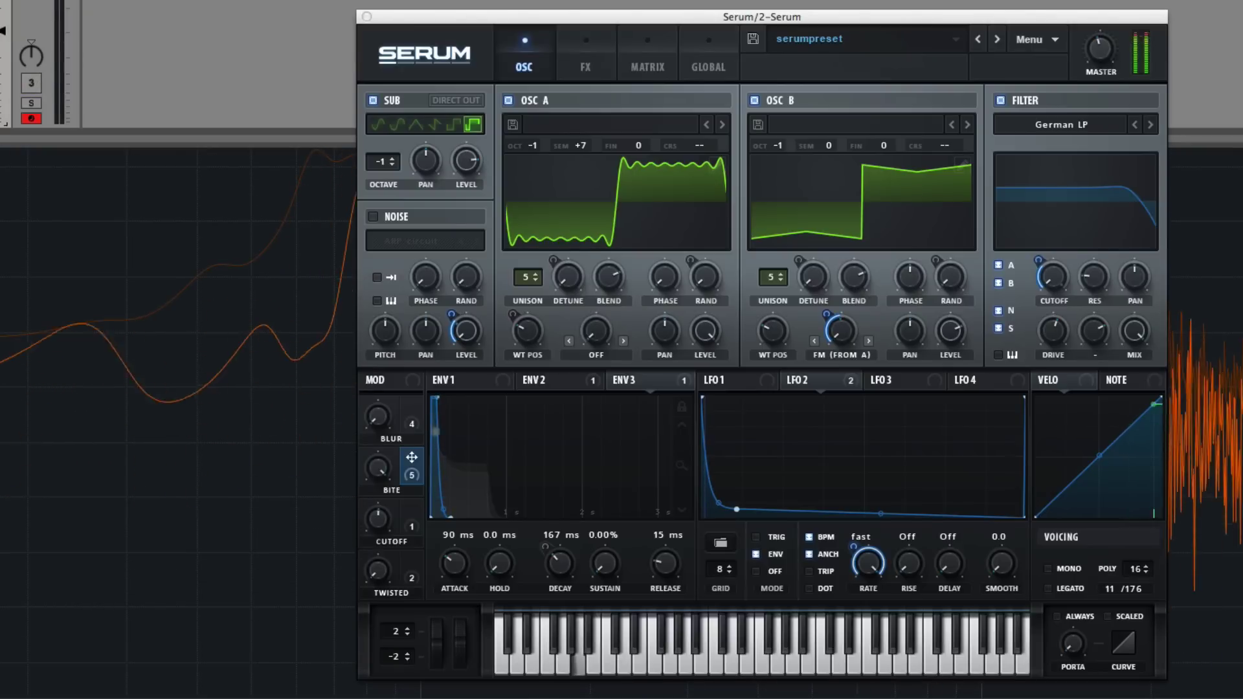
left_click_drag(1217, 138, 1217, 430)
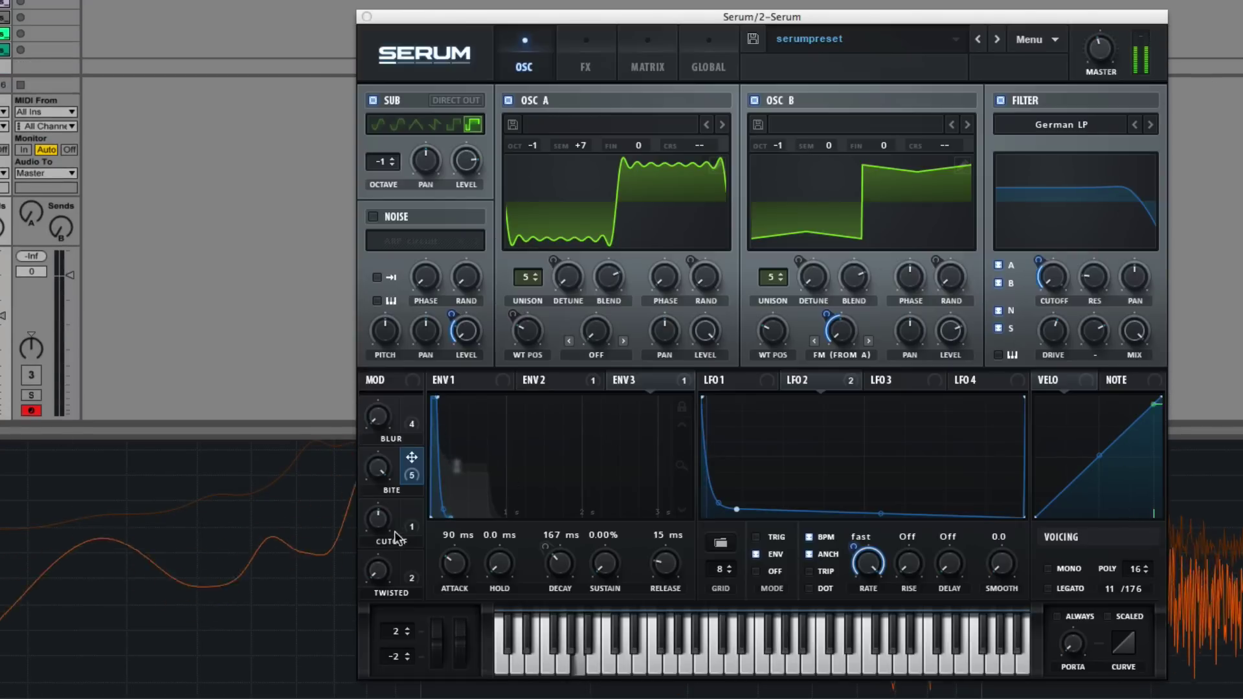
- Try higher wavetable positions on oscillators A and B while varying the Bite and Cutoff macros during playback
left_click(389, 597)
left_click_drag(378, 469, 378, 526)
left_click_drag(773, 331, 771, 243)
left_click_drag(528, 331, 537, 278)
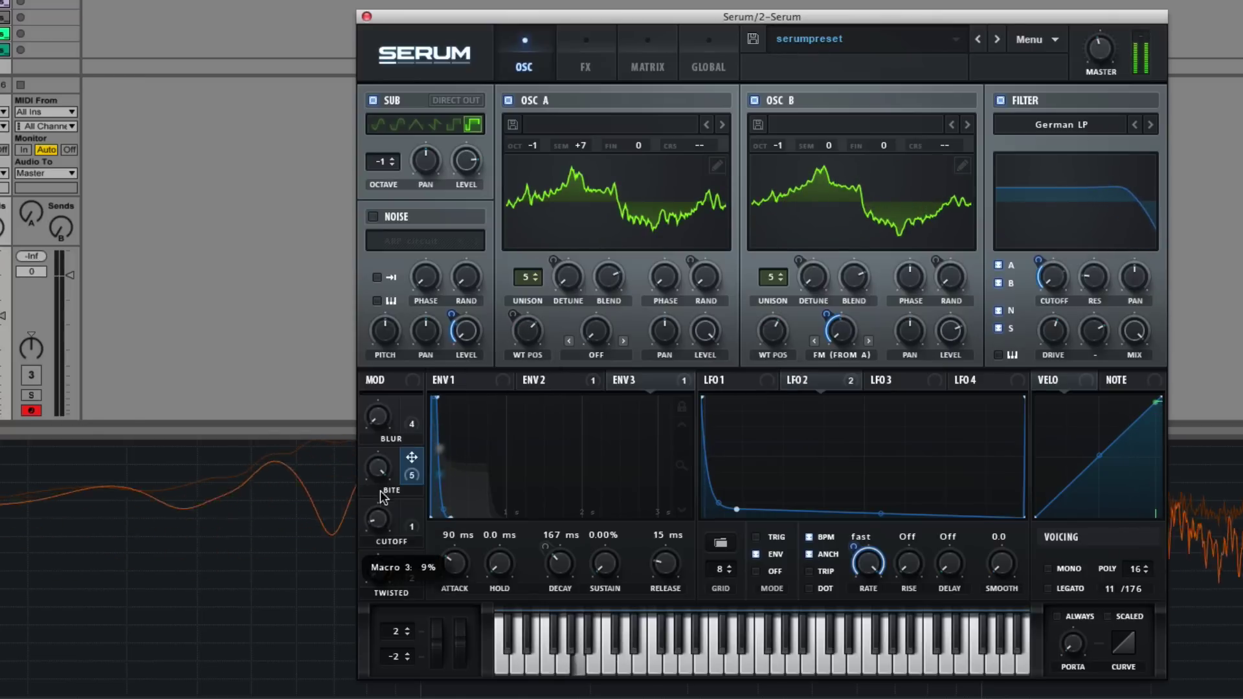
left_click_drag(373, 468, 385, 409)
left_click_drag(385, 493, 386, 521)
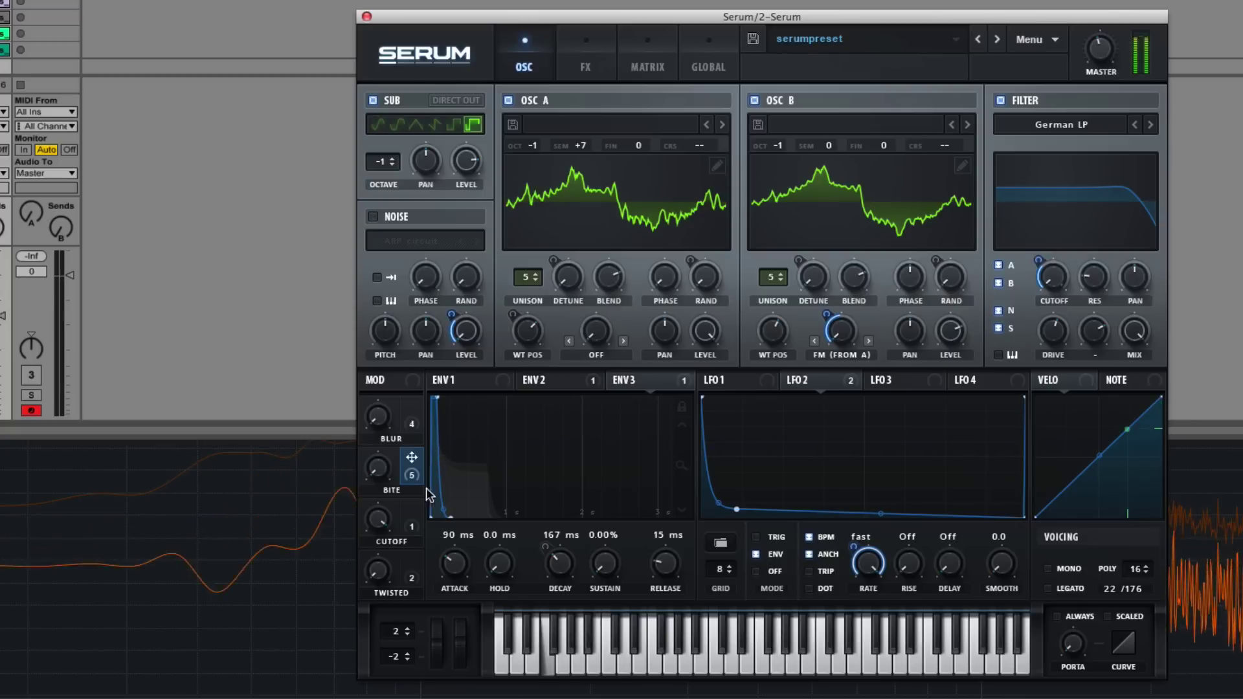
- Lower the wavetable positions of oscillators A and B to square-like shapes and turn the Bite macro up to 100%
left_click_drag(771, 313, 750, 385)
left_click_drag(528, 331, 530, 389)
left_click_drag(386, 476, 417, 290)
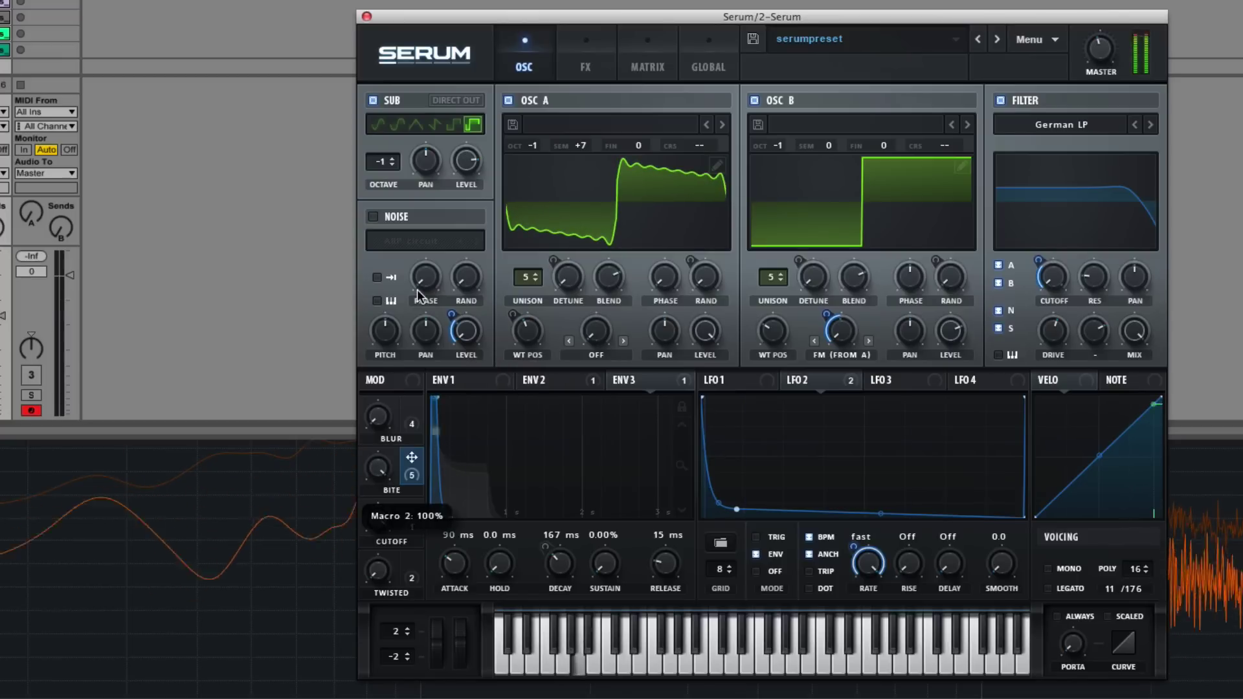
left_click_drag(527, 330, 550, 367)
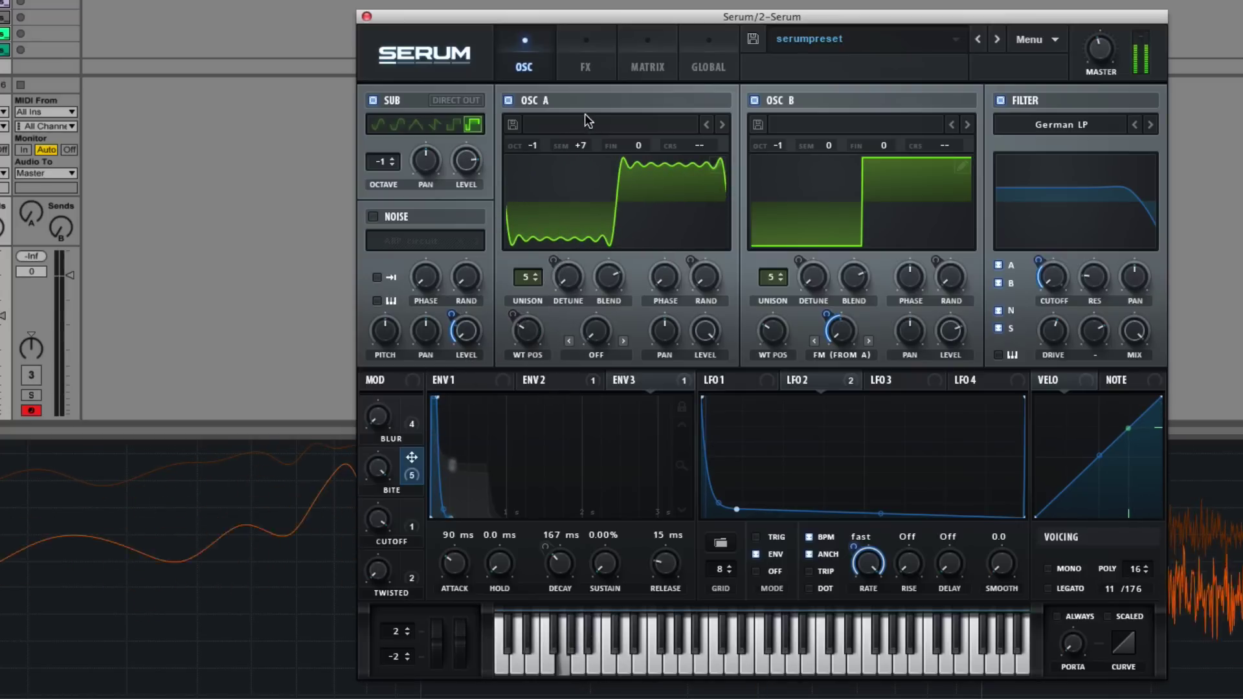
- Set oscillator A's octave to 0, raise its wavetable position, and readjust the Bite macro and oscillator A's level
left_click_drag(527, 146, 530, 140)
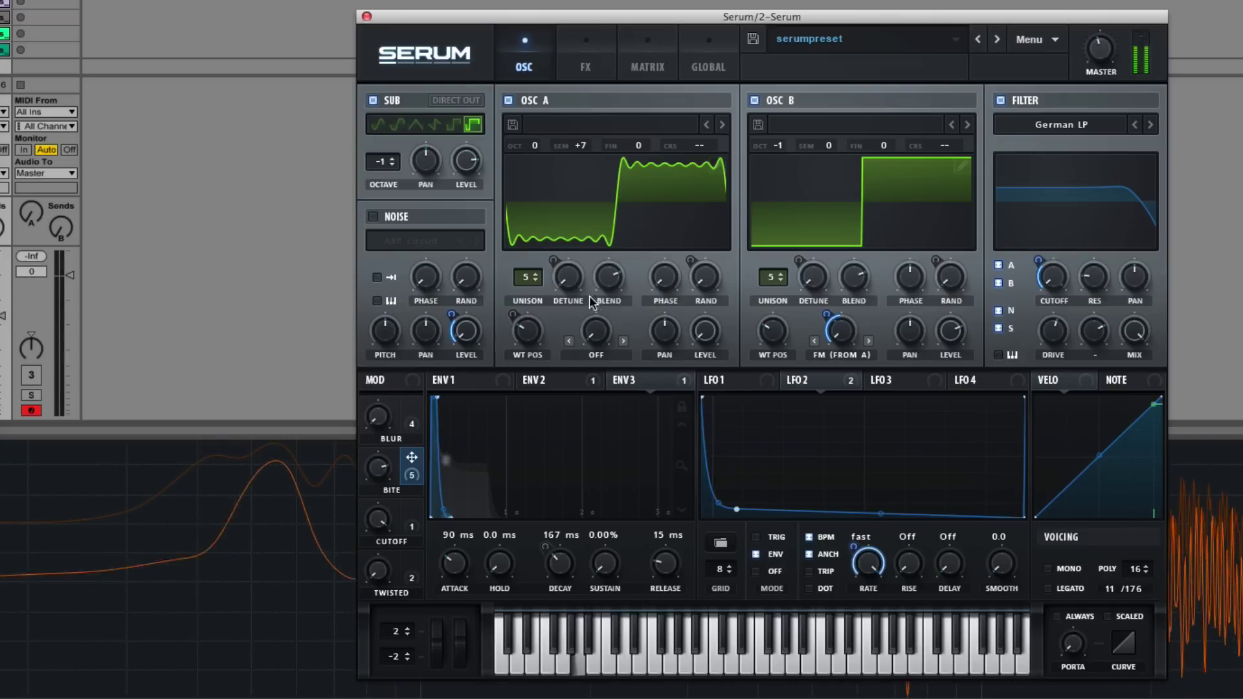
left_click_drag(527, 330, 535, 243)
left_click_drag(379, 466, 381, 498)
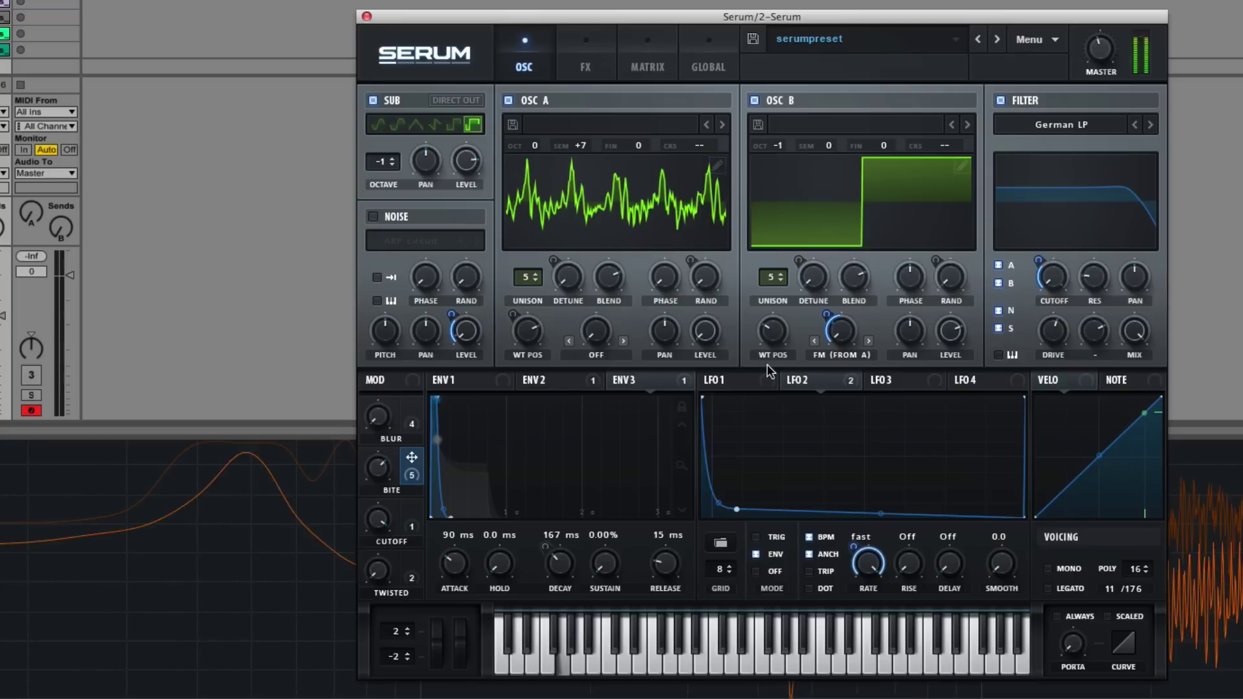
left_click_drag(711, 338, 715, 220)
- Vary the Twisted, Blur, Cutoff and Bite macros of serumpreset during playback
left_click_drag(390, 568, 382, 648)
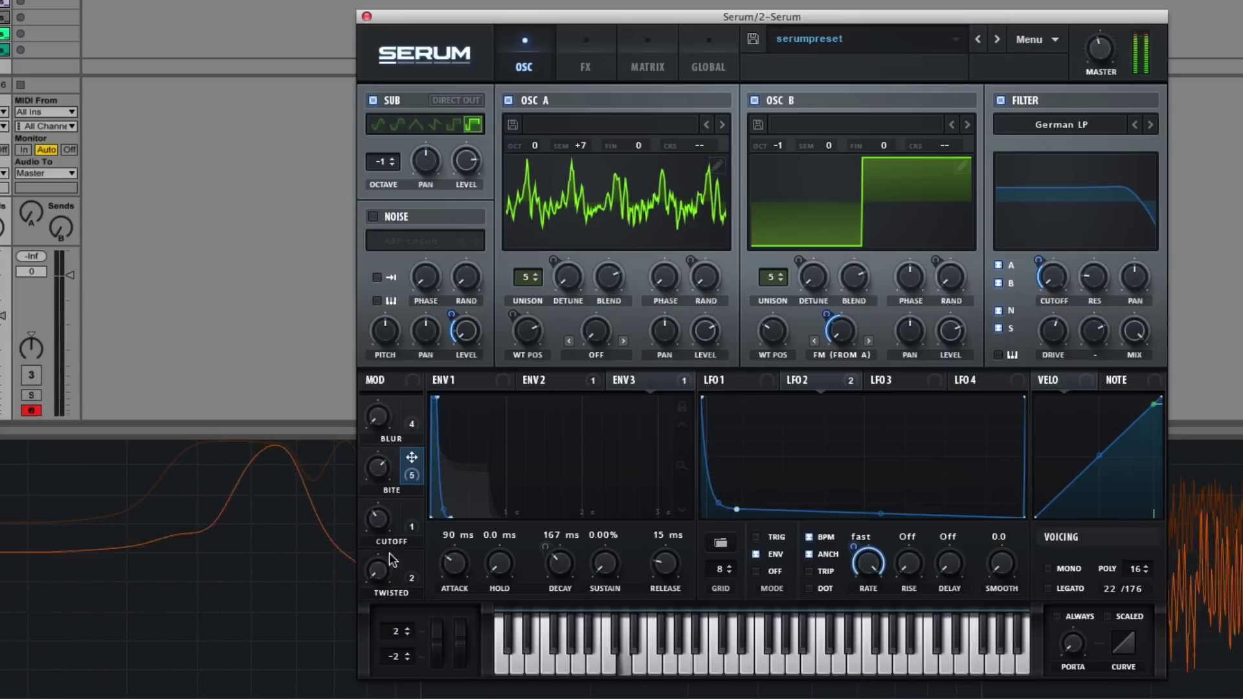
left_click_drag(381, 413, 379, 303)
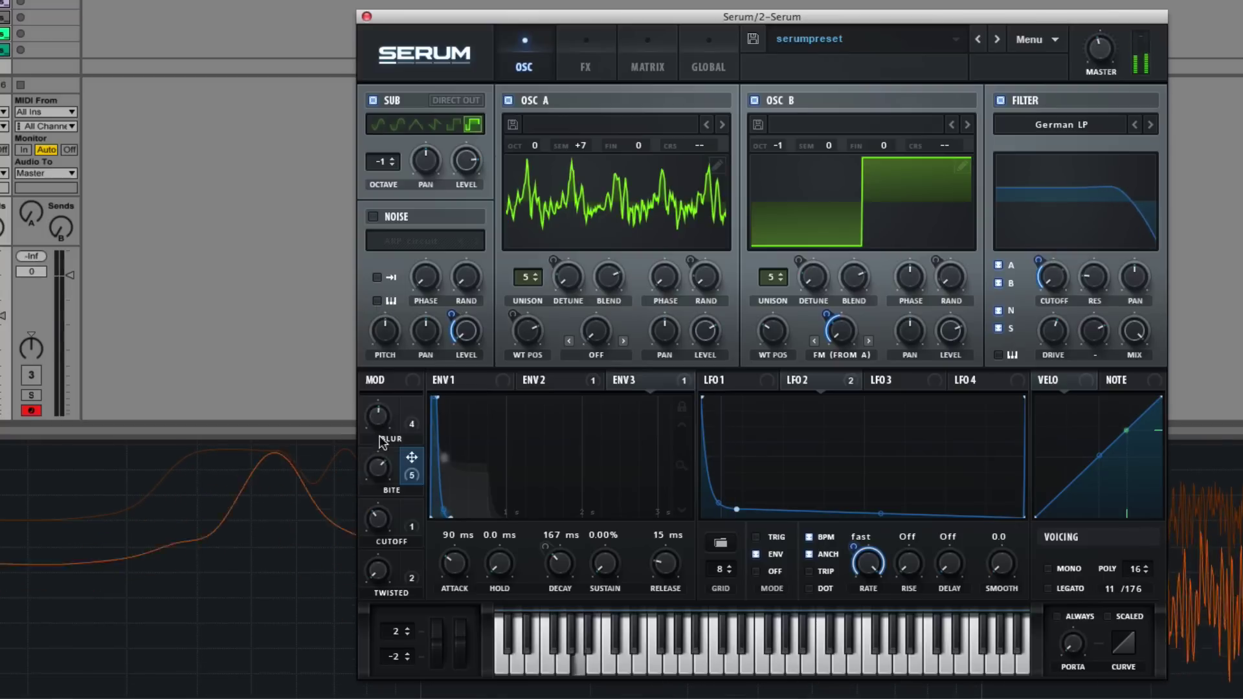
left_click_drag(379, 569, 396, 425)
mouse_move(376, 522)
left_mouse_down()
mouse_move(380, 487)
mouse_move(372, 523)
left_mouse_up()
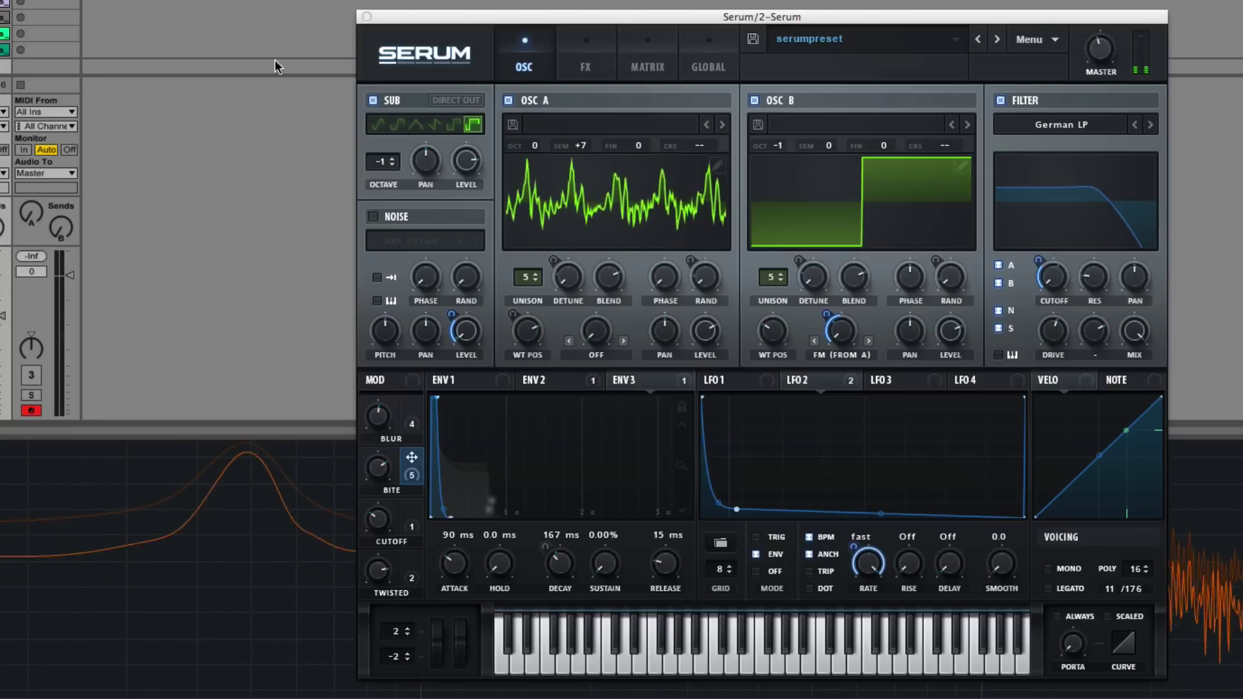
mouse_move(382, 496)
left_mouse_down()
mouse_move(383, 454)
mouse_move(382, 479)
left_mouse_up()
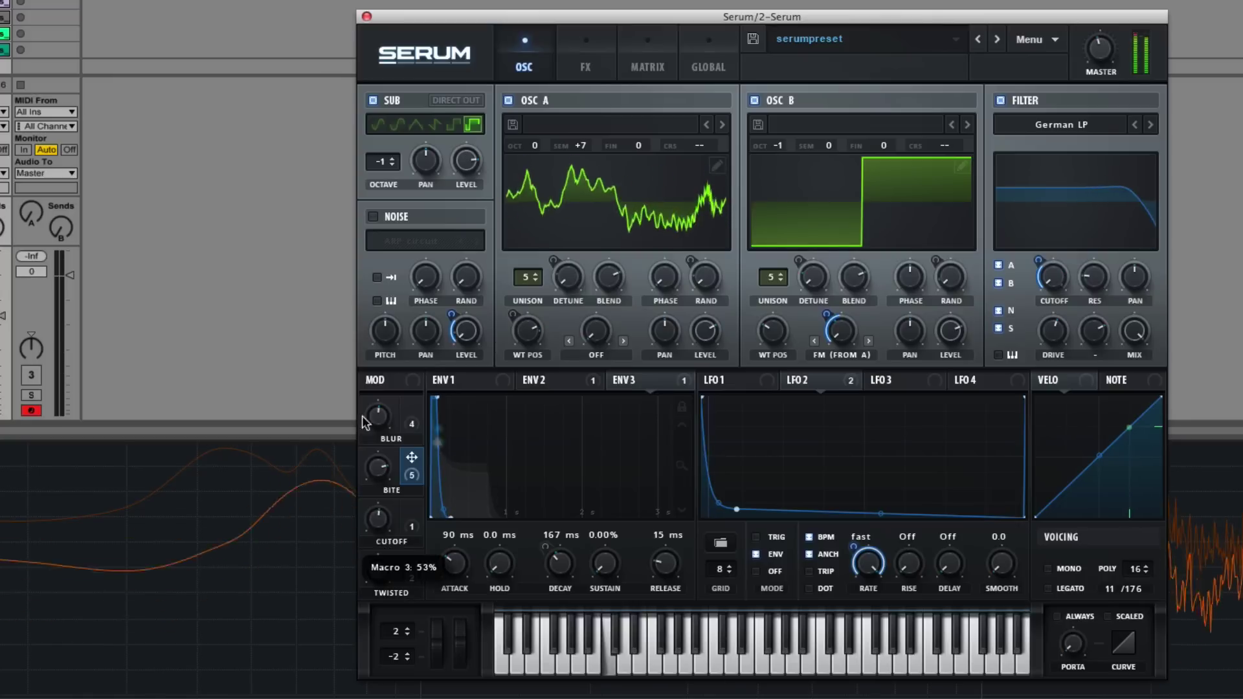
left_click_drag(377, 422, 383, 376)
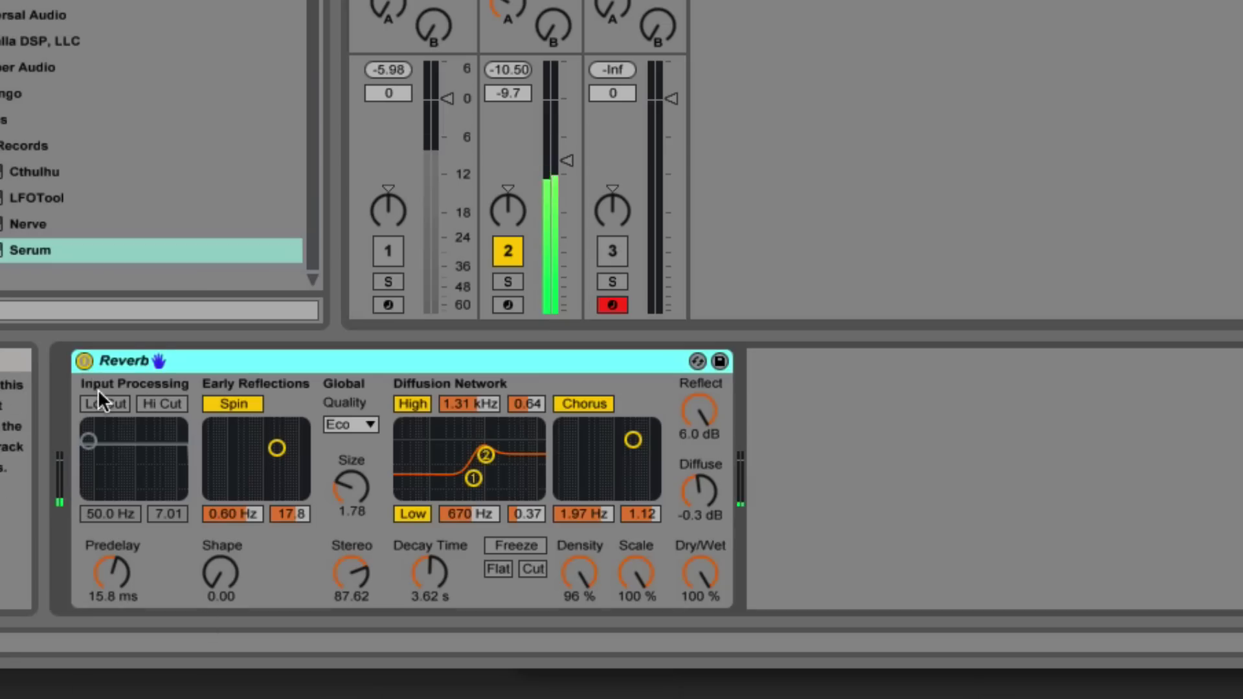
- Enable the Reverb's Lo Cut at 10.5 kHz with a bandwidth of 4.93 and adjust track 2's send A
left_click(100, 404)
left_click_drag(93, 436, 161, 454)
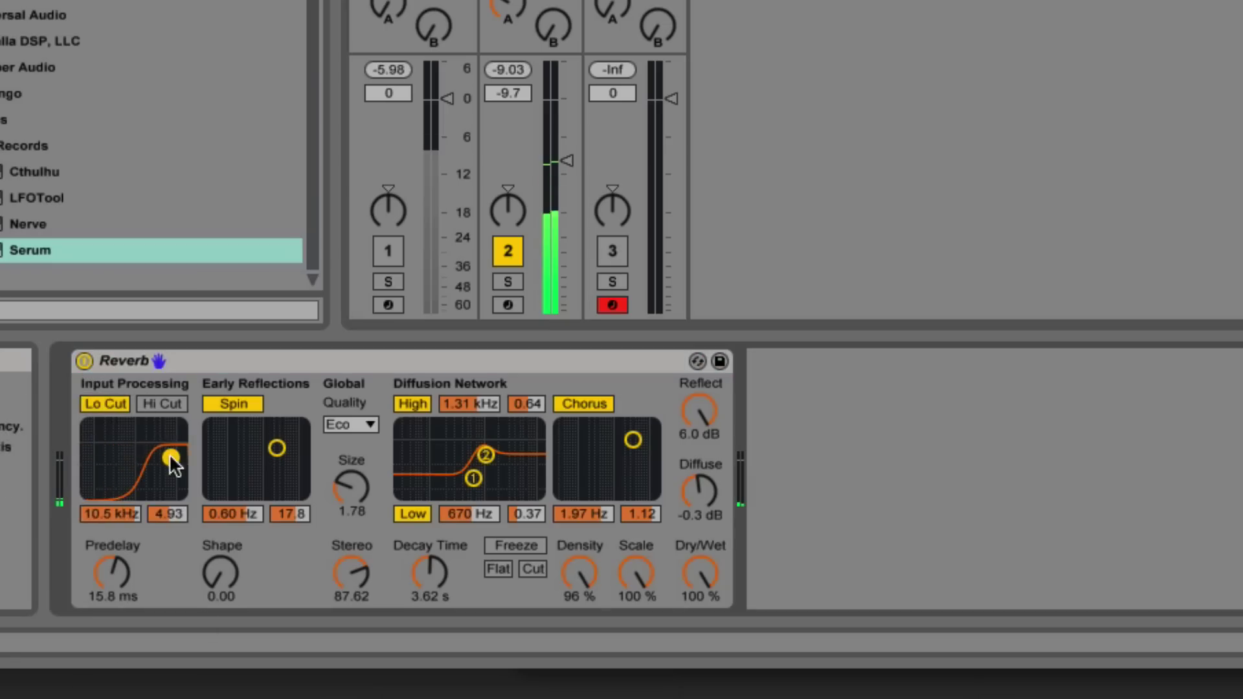
left_click(509, 12)
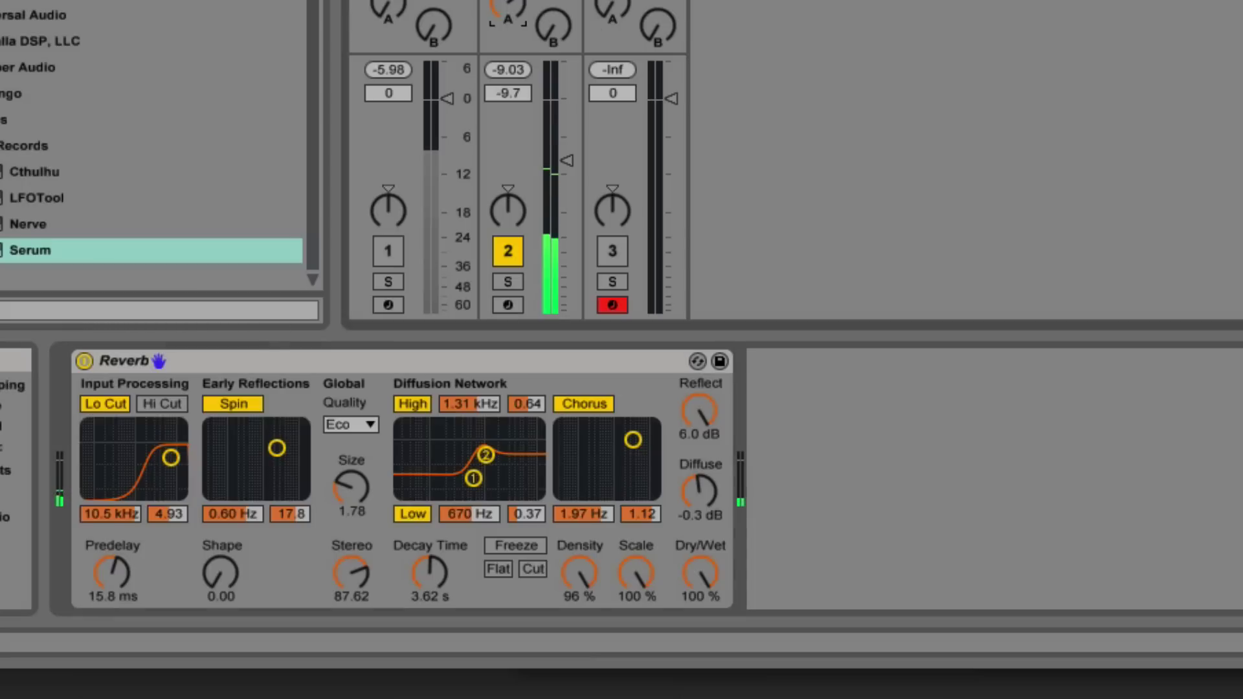
- Add an Amp after the Reverb with Dual output and a Dry/Wet of 13.5%
left_click(1, 7)
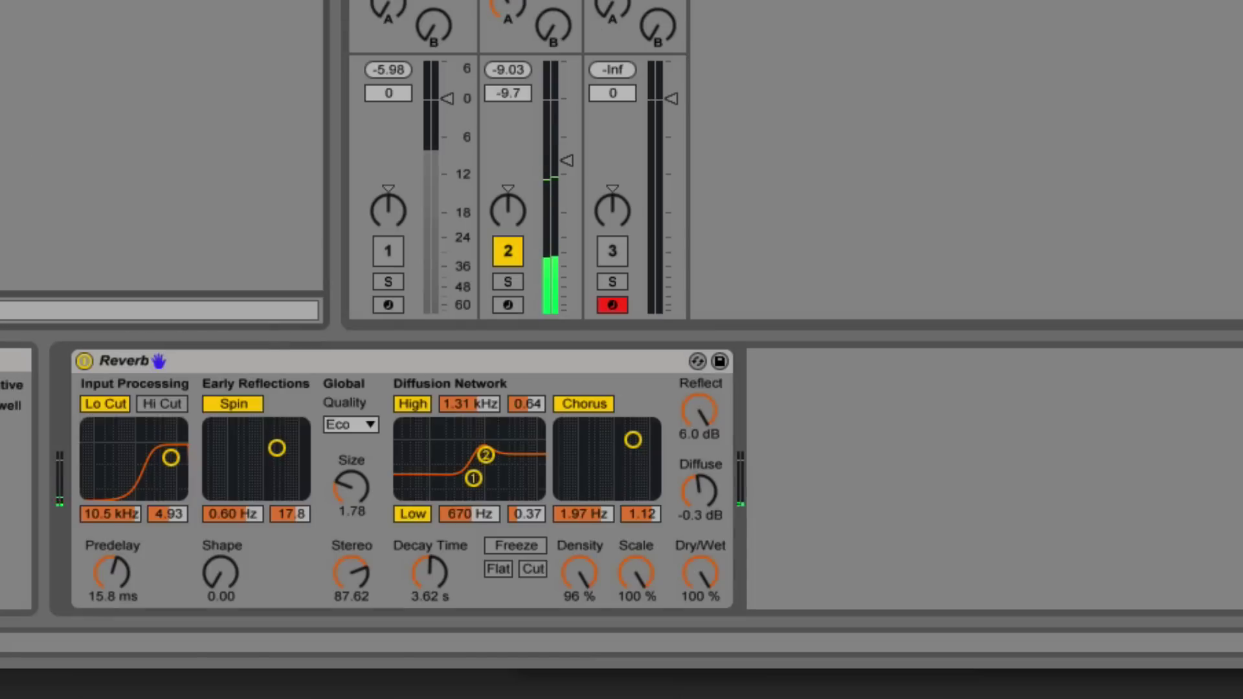
left_click_drag(1, 6, 1009, 471)
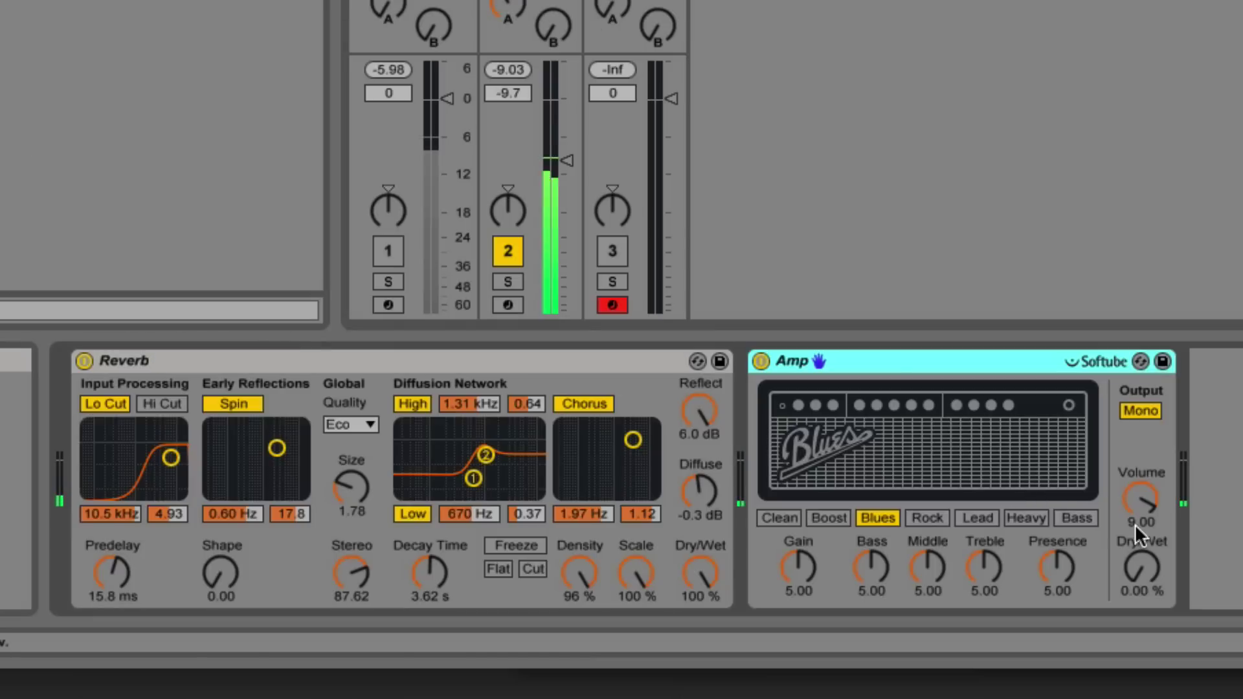
left_click(1142, 410)
left_click_drag(1140, 572, 1140, 565)
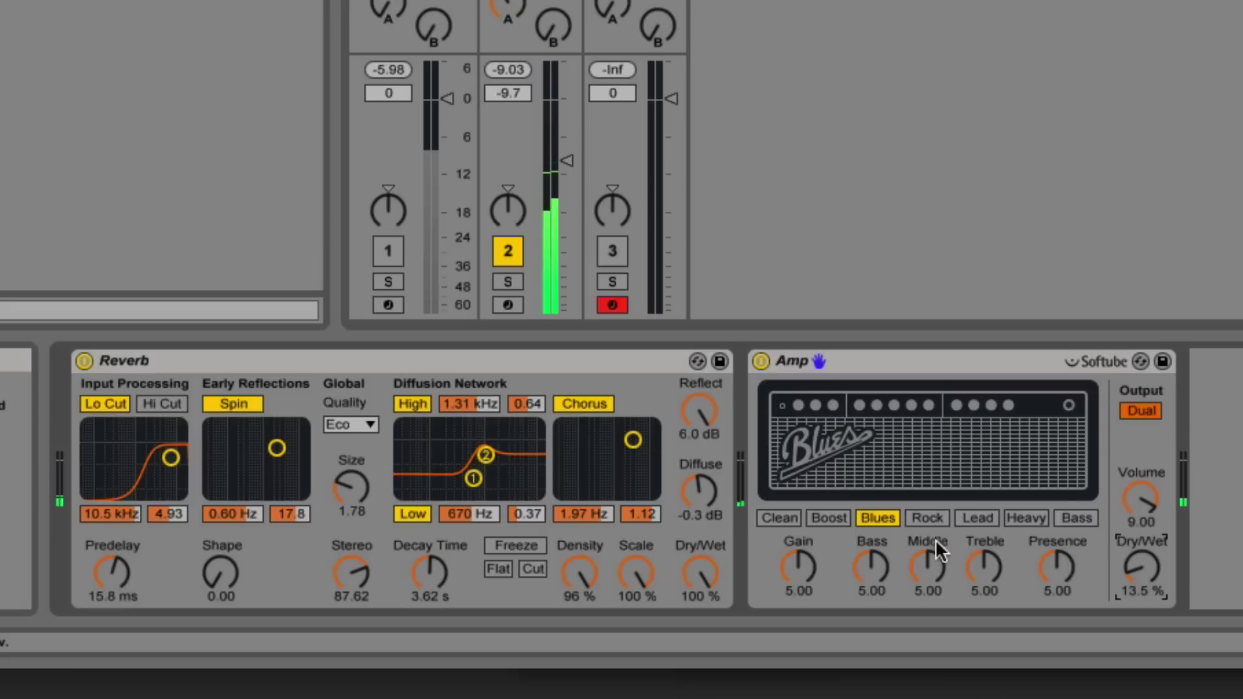
- Switch the Amp to Clean, set Treble to 3.41 and Presence to 3.57, and adjust track 2's send A
left_click(781, 518)
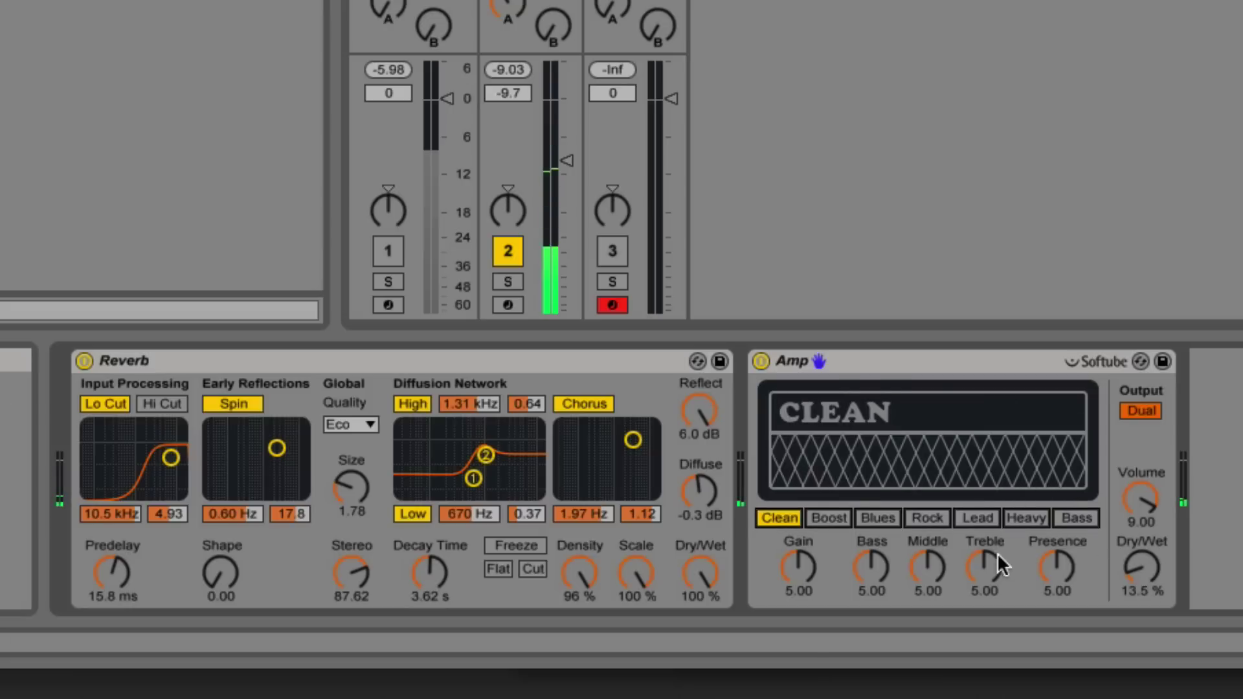
left_click_drag(1057, 567, 1057, 586)
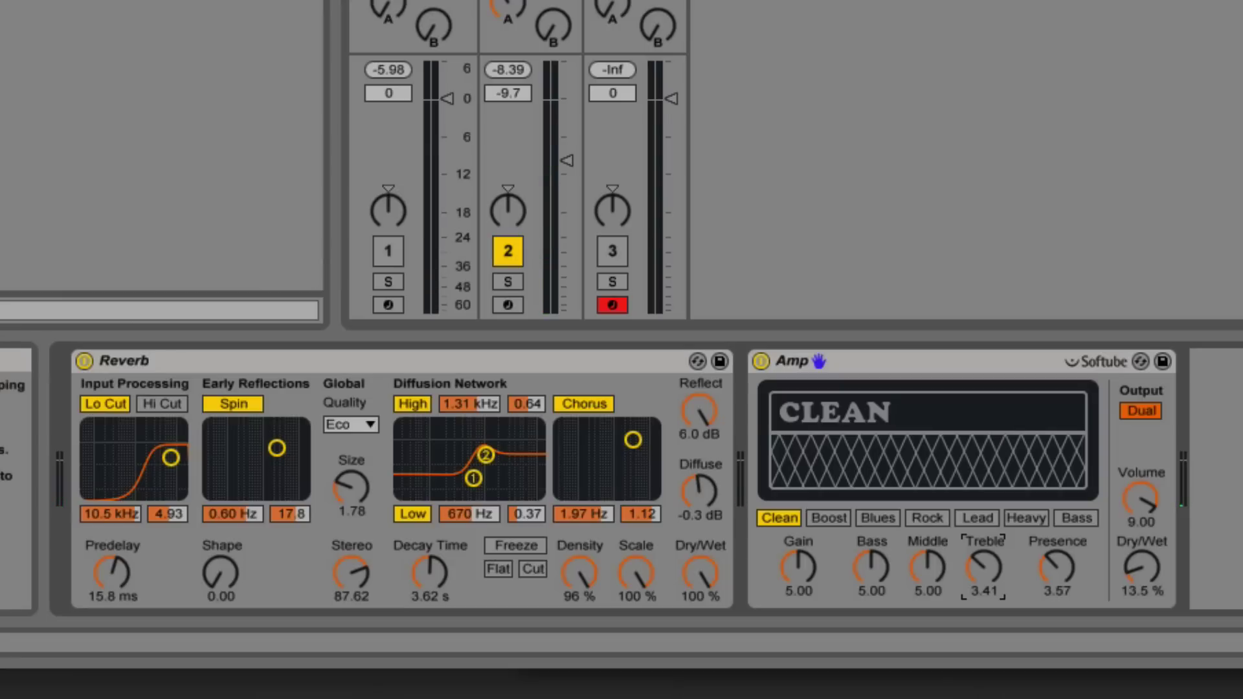
left_click(487, 14)
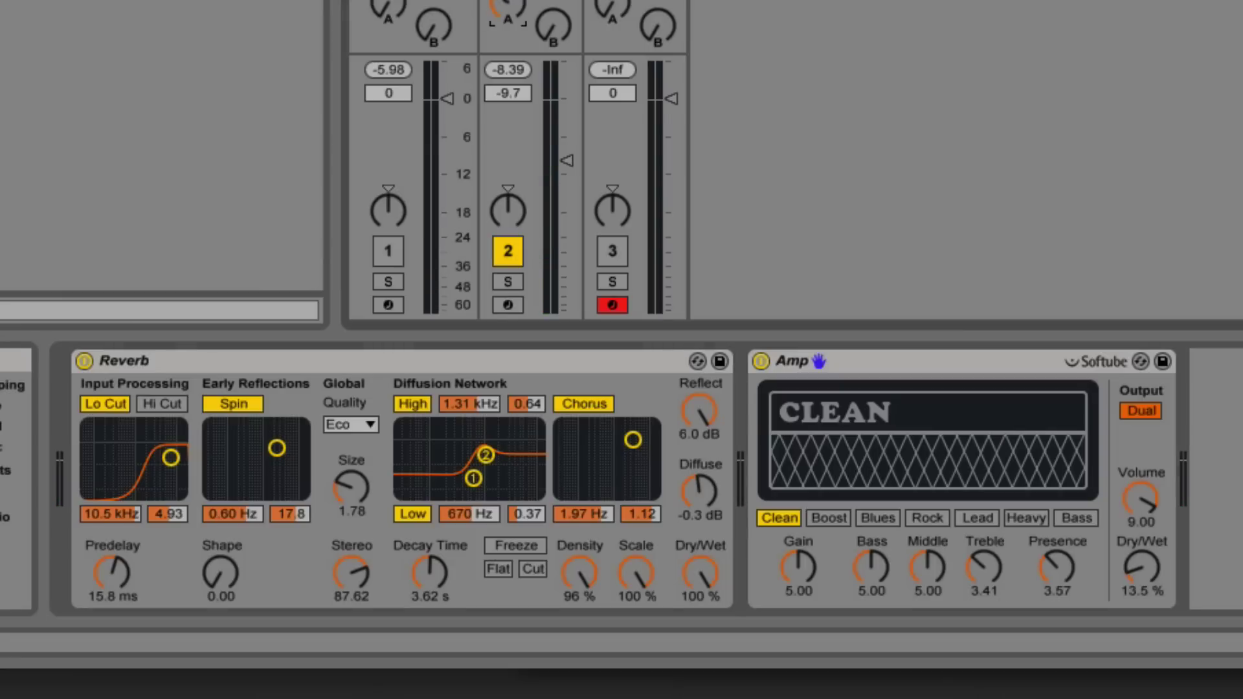
- Insert a fourth MIDI track with a Simpler and load a sample into it
key("space")
left_click(634, 2)
key("ctrl+shift+t")
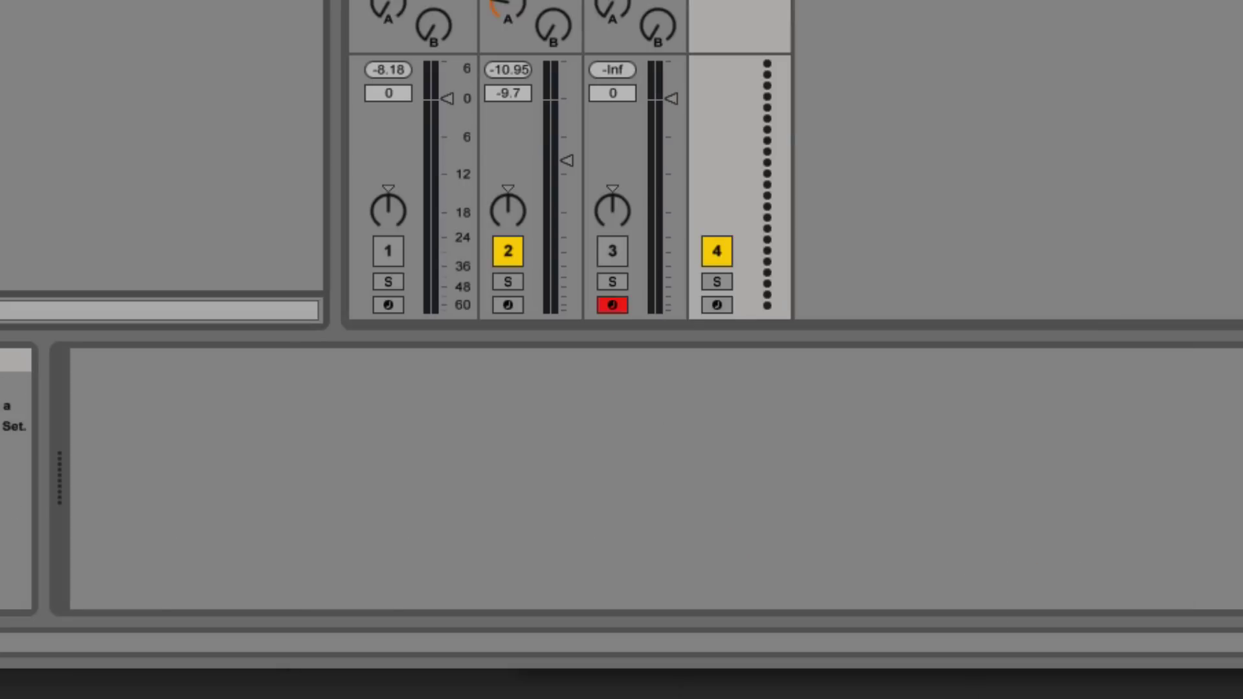
key("Return")
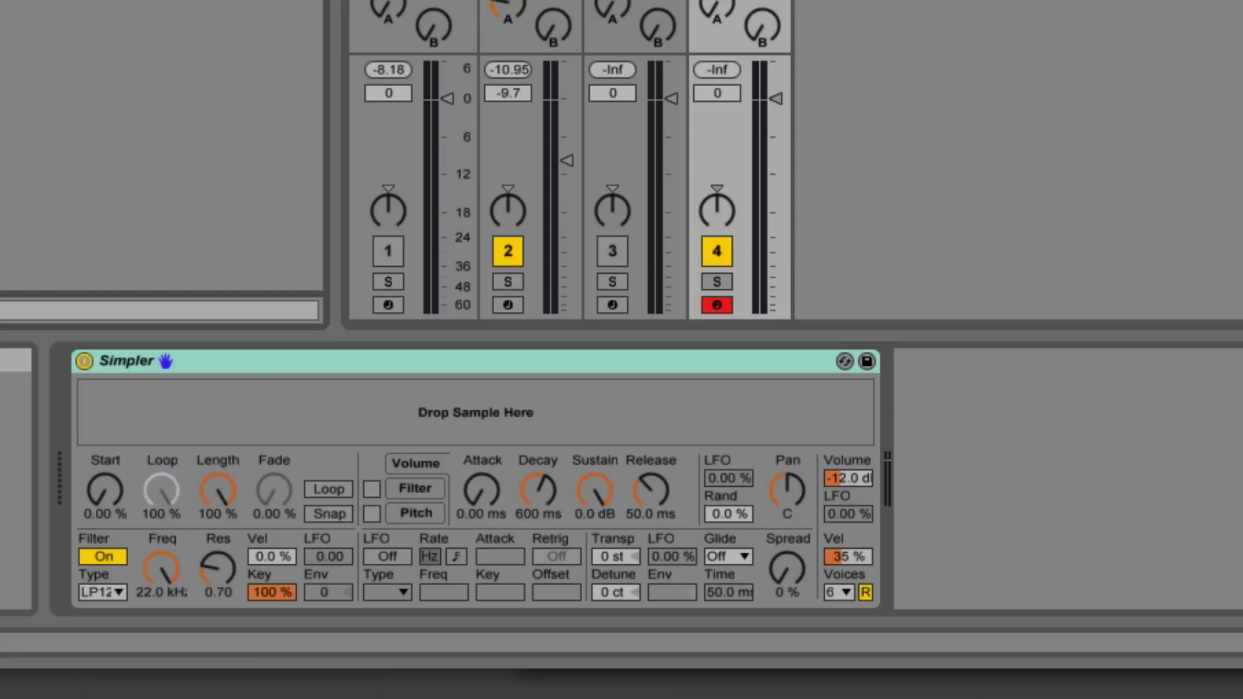
left_click_drag(4, 541, 329, 401)
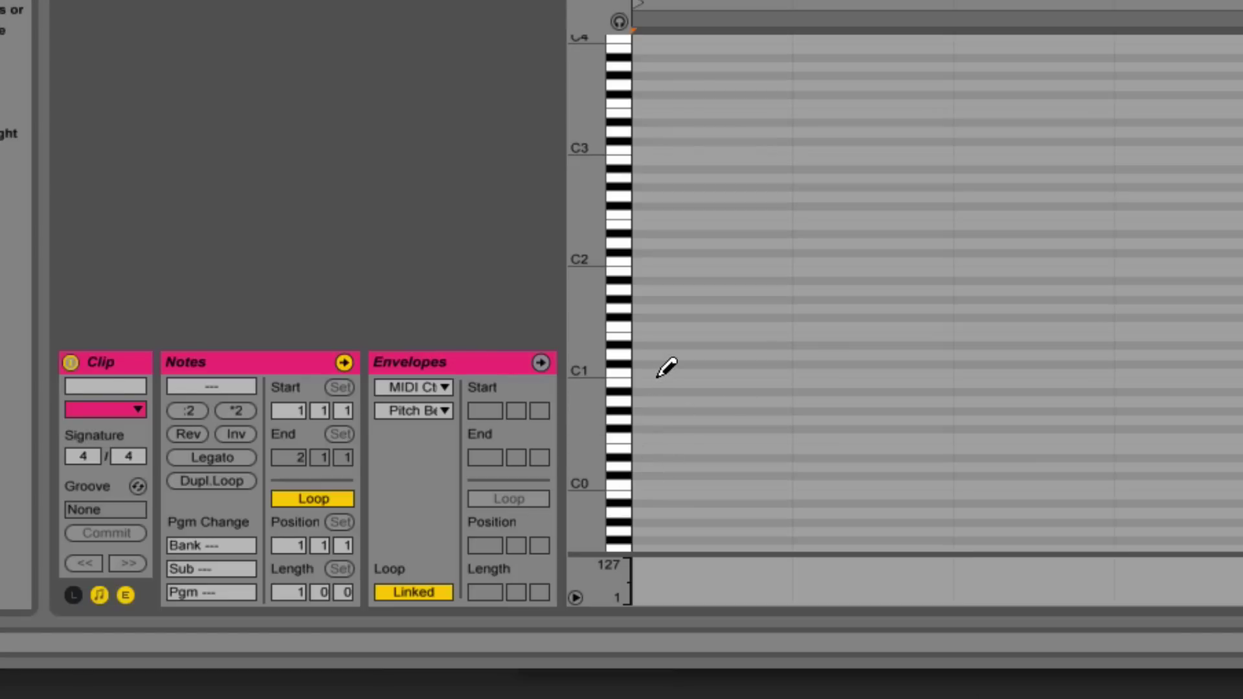
- Draw C1 and C3 notes at the start of a new clip on track 4 and delete the C1 note
left_click(658, 375)
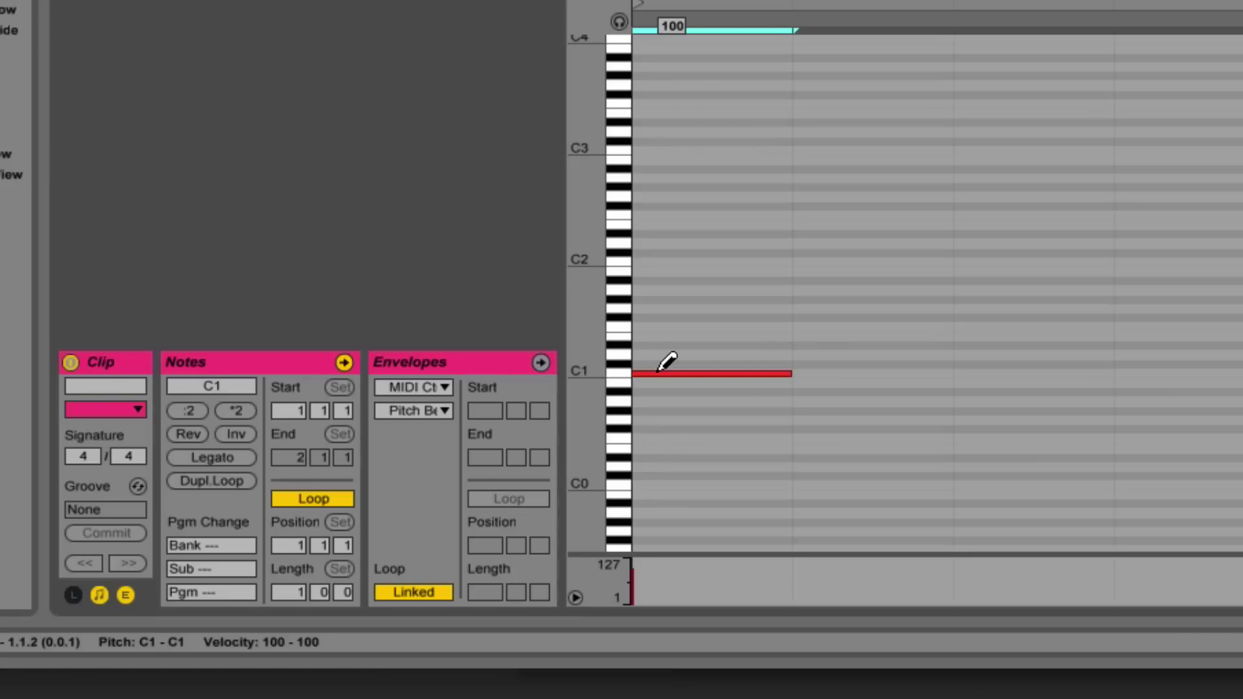
left_click(674, 150)
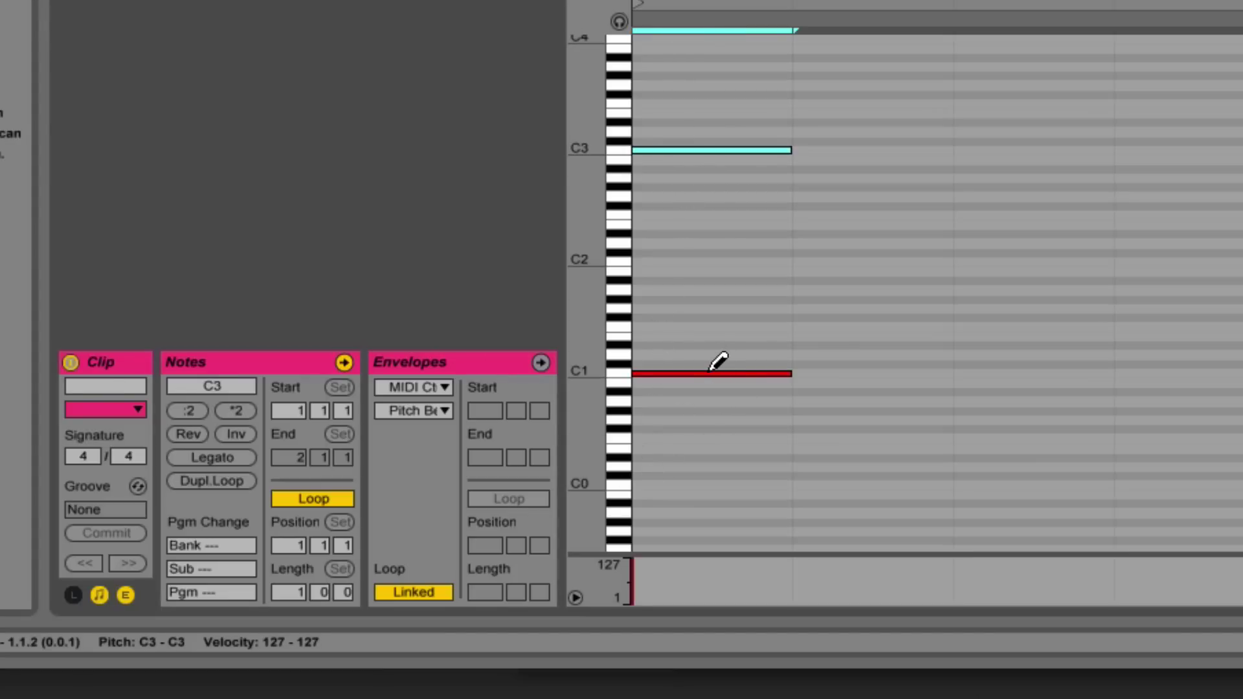
right_click(706, 373)
left_click(740, 344)
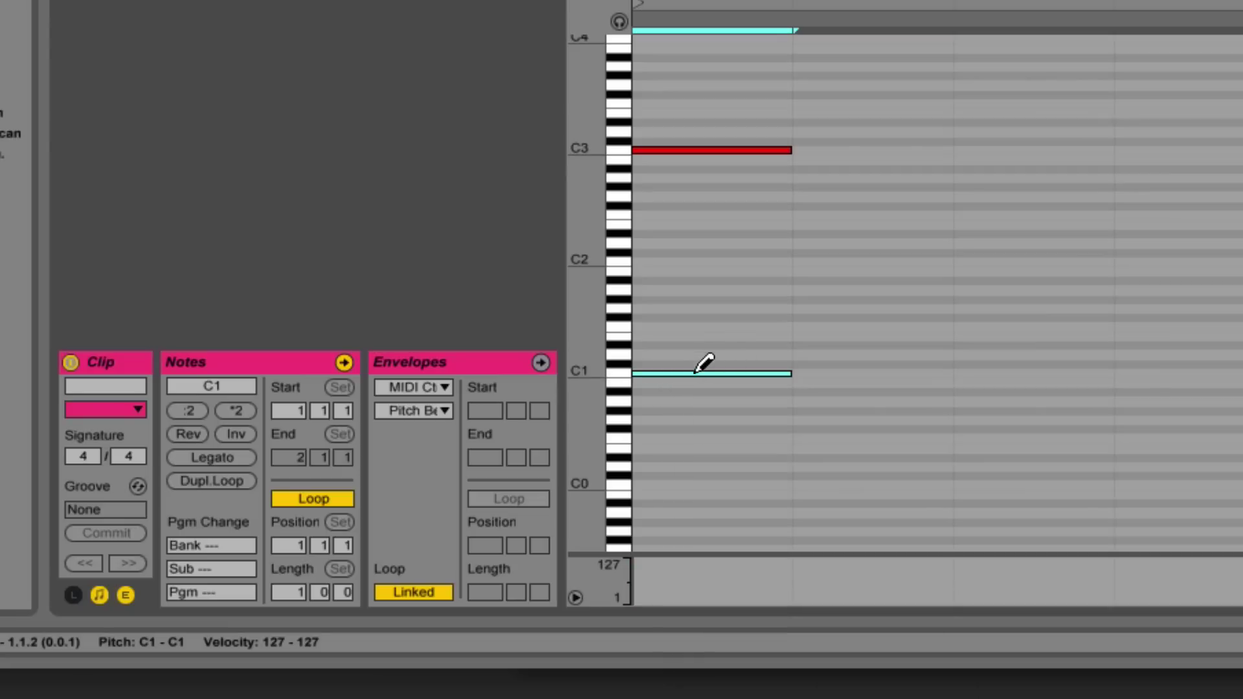
left_click(695, 372)
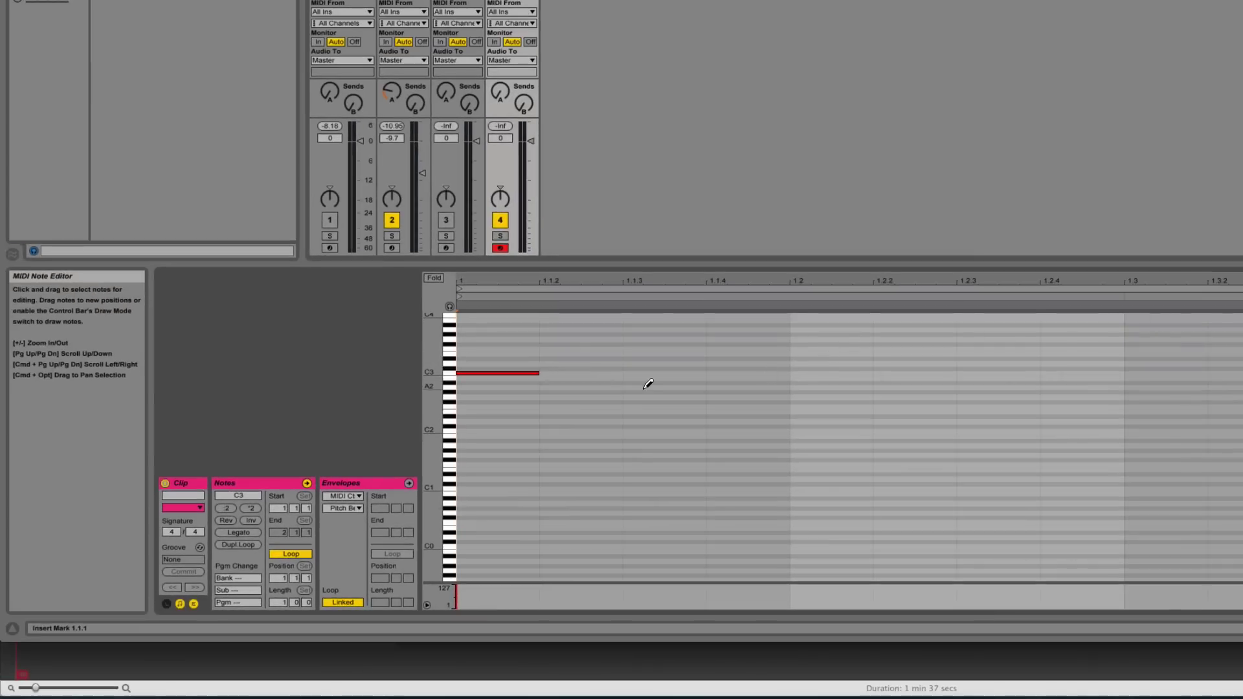
- Lengthen the first C3 note to one beat and add C3 notes on the following beats of the clip
left_click_drag(539, 374, 792, 373)
double_click(802, 373)
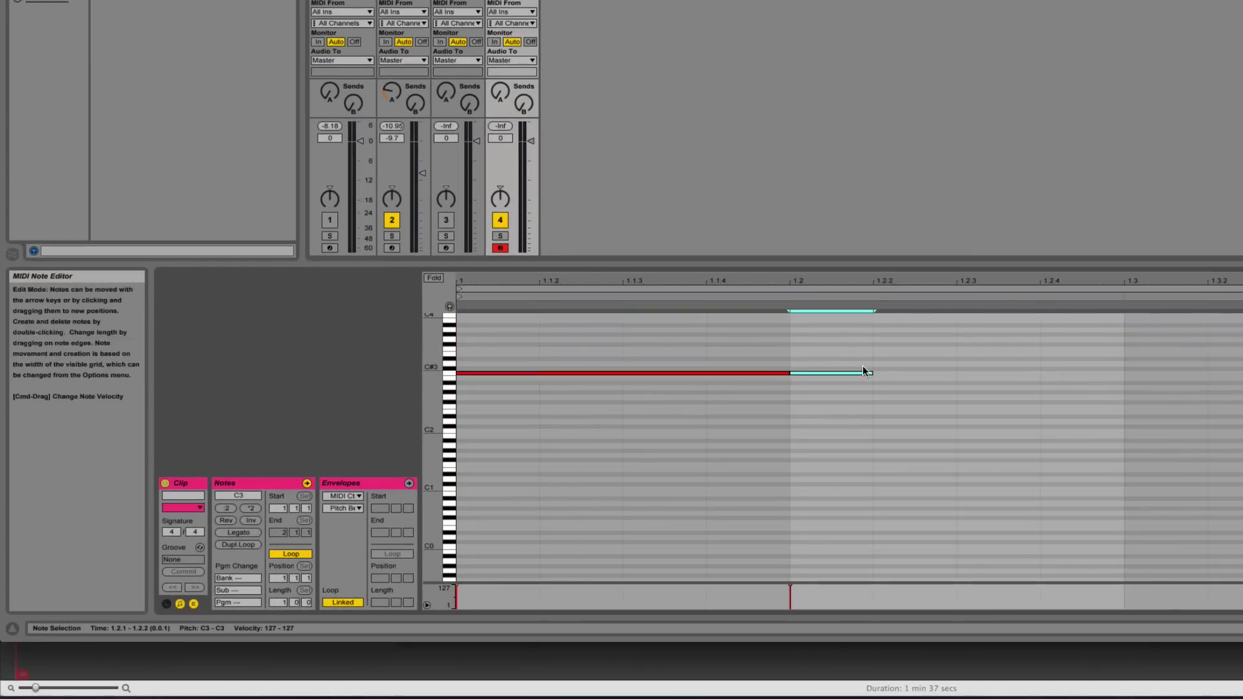
left_click_drag(872, 374, 1140, 388)
double_click(1151, 373)
left_click_drag(1208, 374, 1242, 374)
double_click(1242, 373)
- Play the new clip, set track 4's volume to -4.0 dB and list the audio effects in the browser
left_click_drag(526, 139, 529, 195)
key("space")
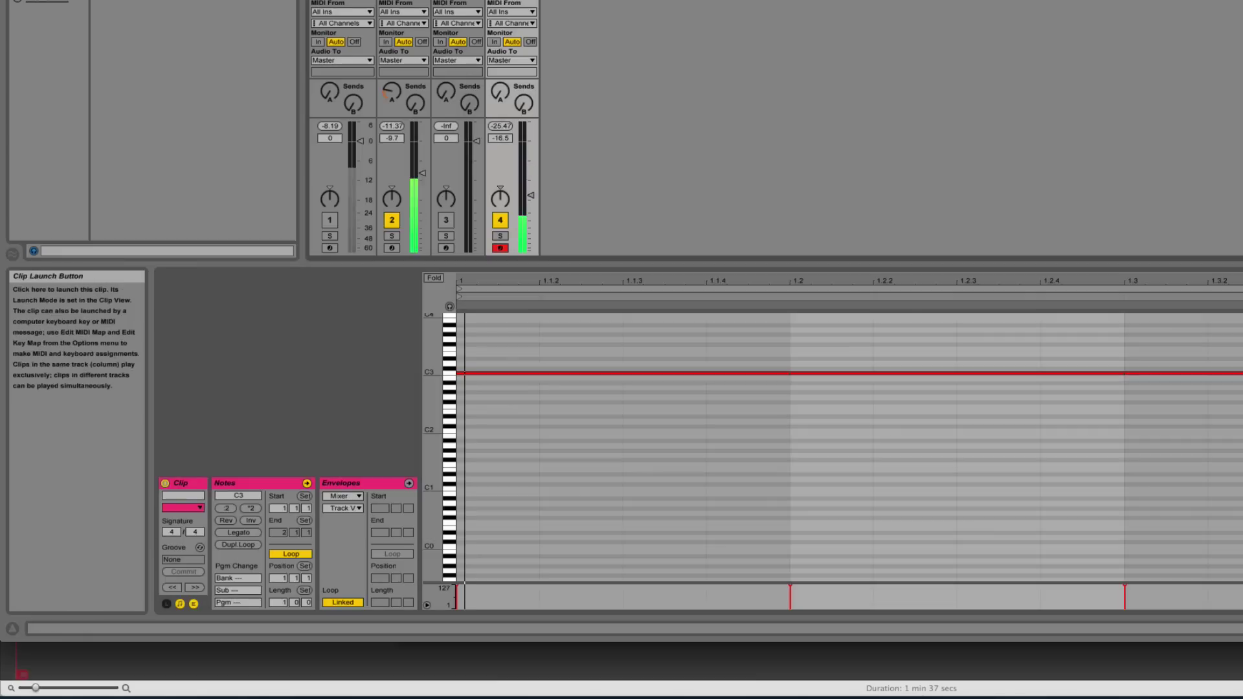
left_click_drag(530, 195, 530, 154)
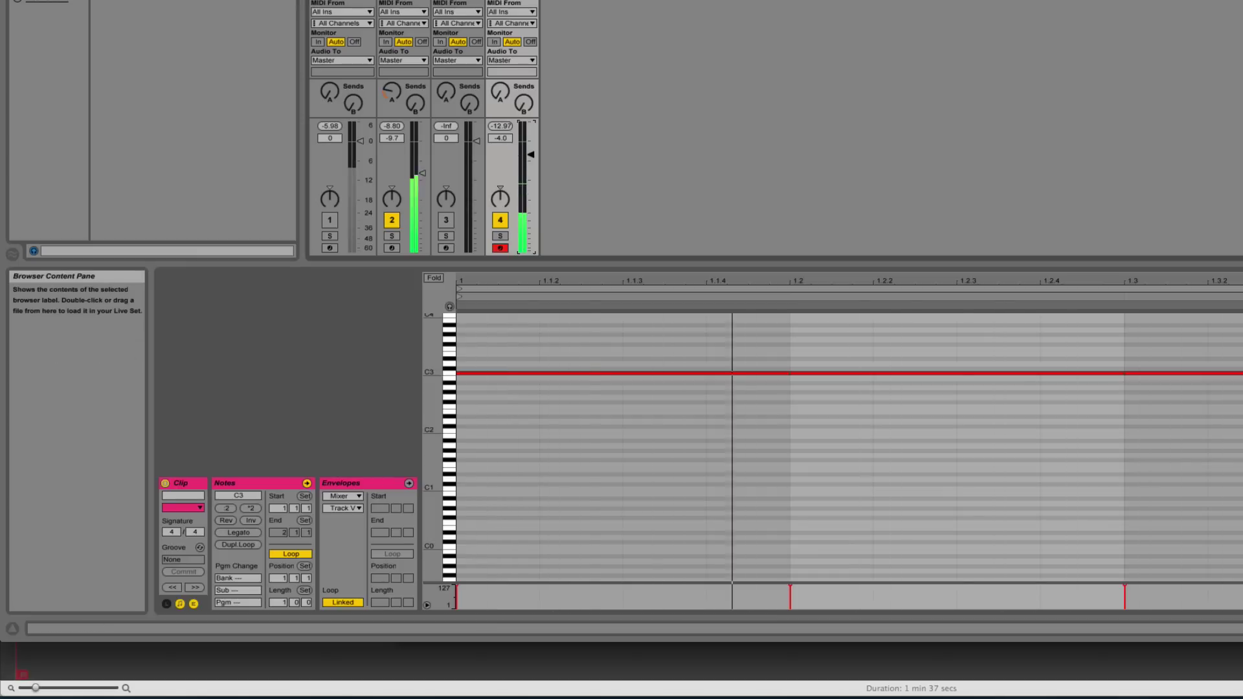
left_click(49, 0)
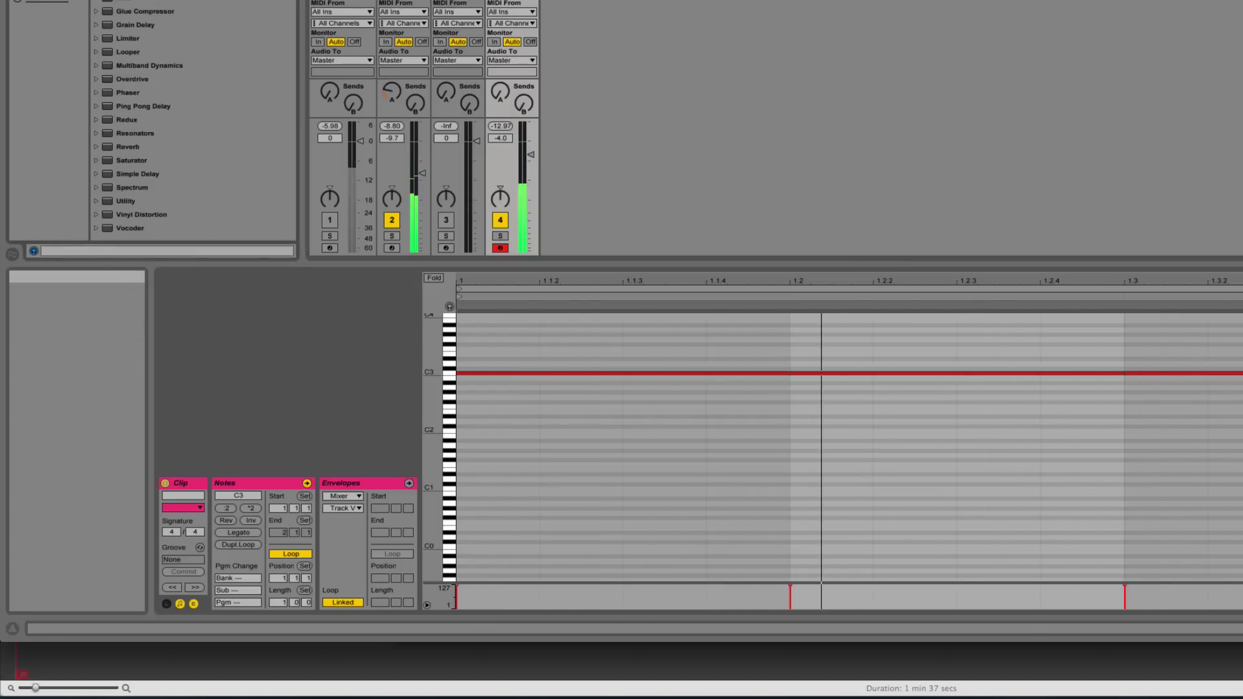
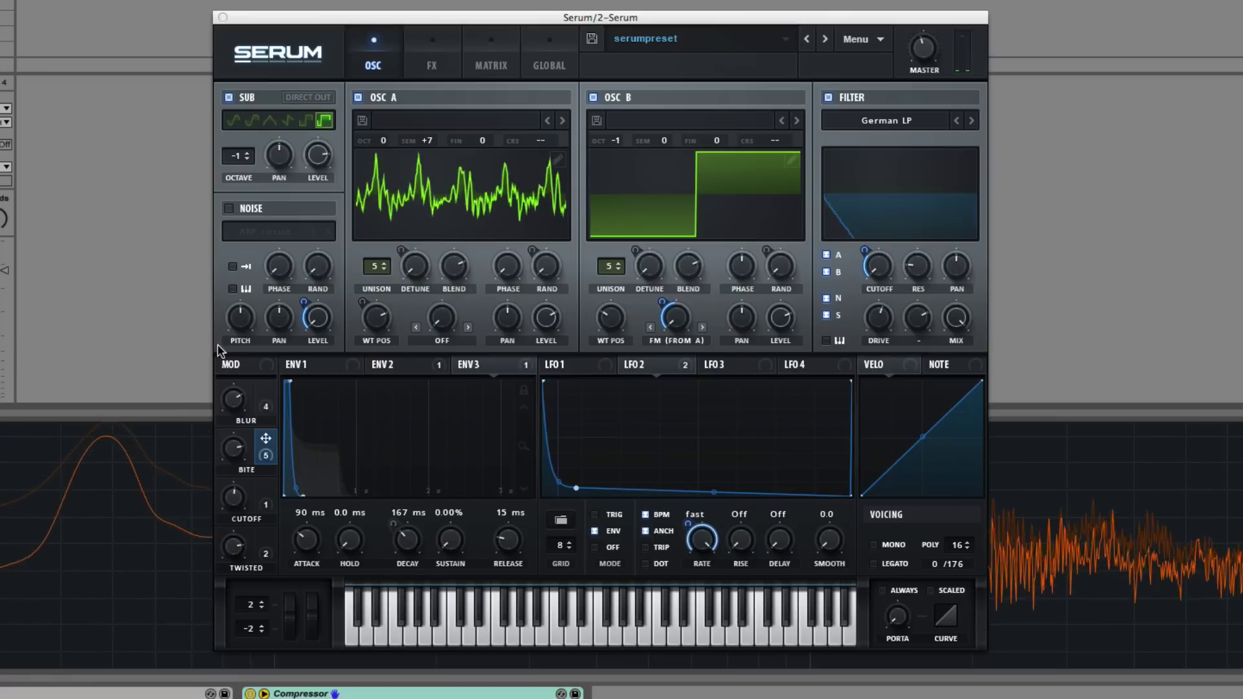
- Adjust the Bite macro while auditioning the bass, and lower Osc A's wavetable position and raise Osc B's
left_click_drag(243, 470, 232, 539)
left_click_drag(239, 461, 241, 452)
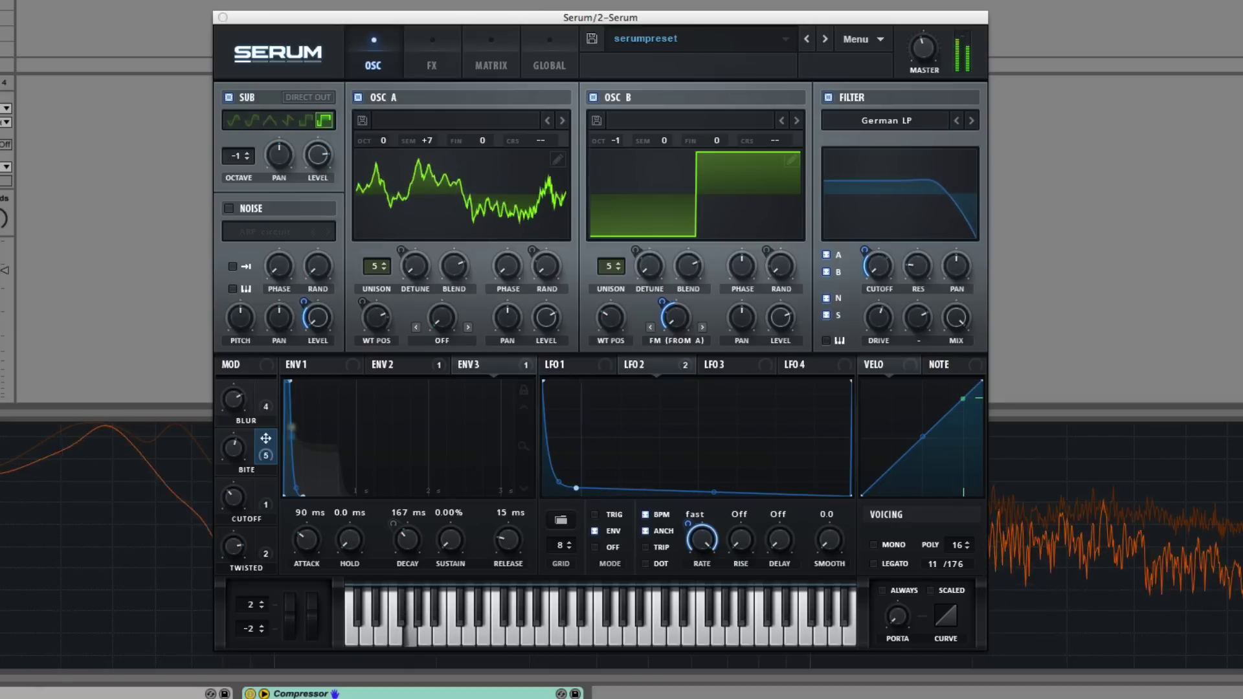
key("super+z")
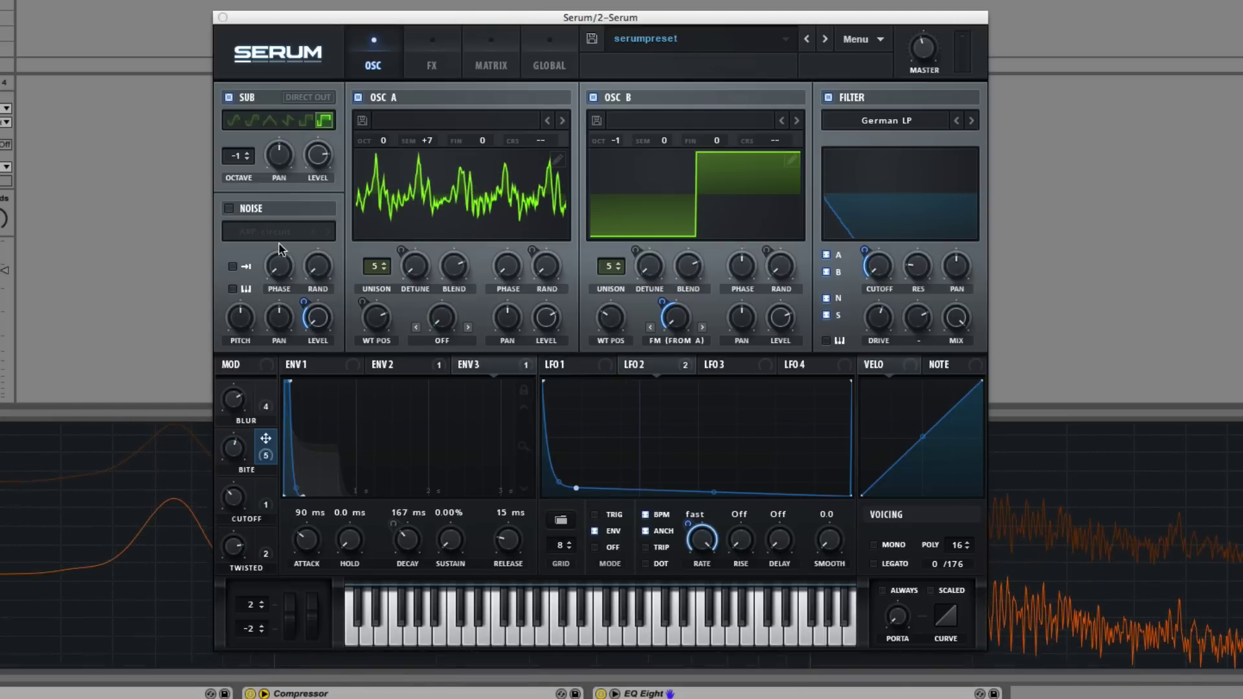
left_click_drag(375, 320, 373, 415)
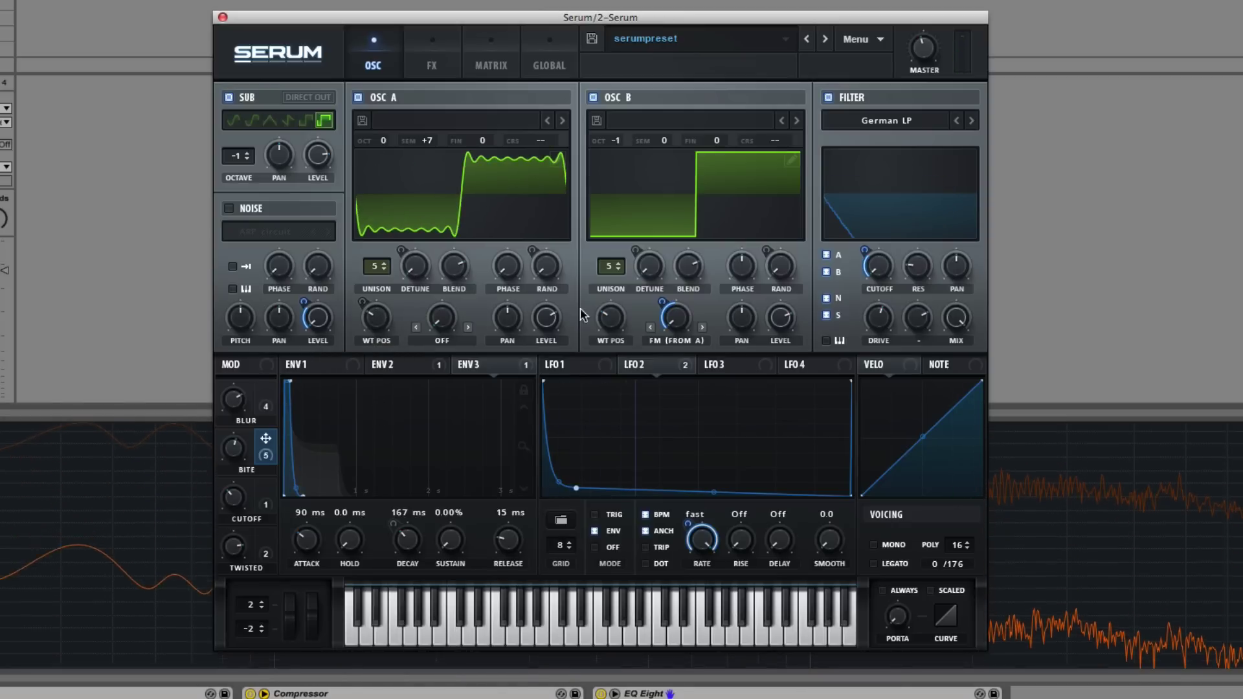
left_click_drag(610, 319, 624, 241)
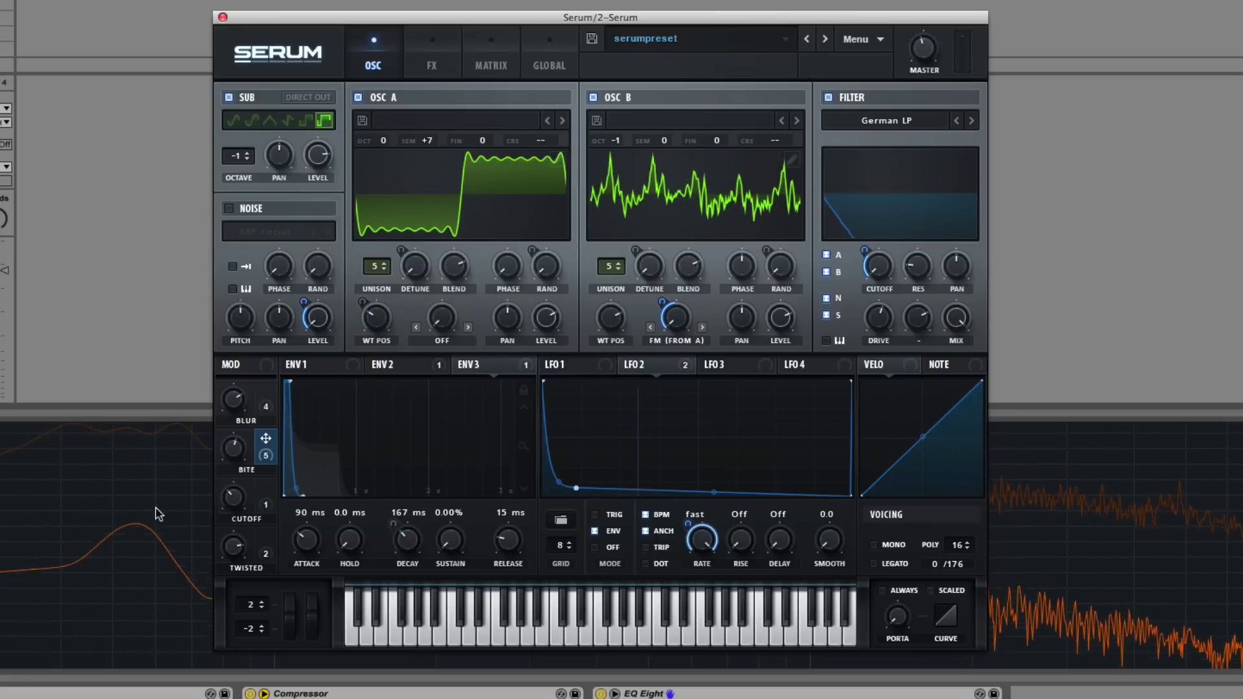
mouse_move(233, 483)
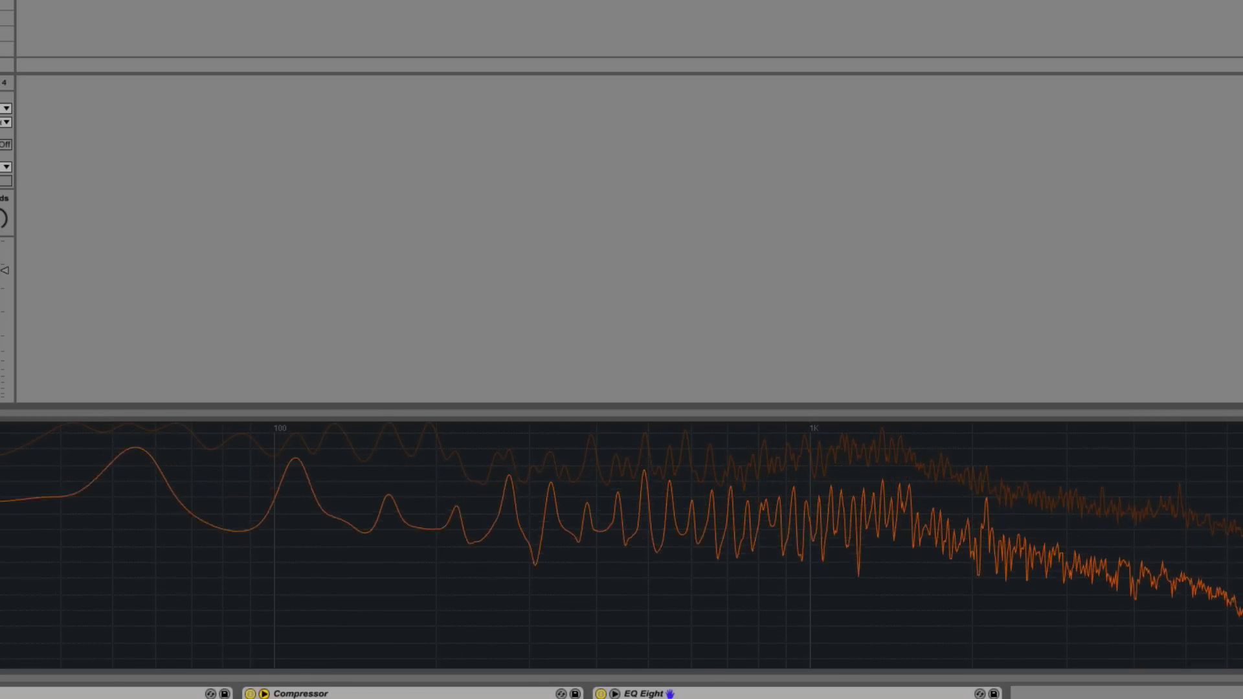
- Move the Serum window clear of the clip's notes, set the clip's loop start to bar 7 and play it
key("alt+super+p")
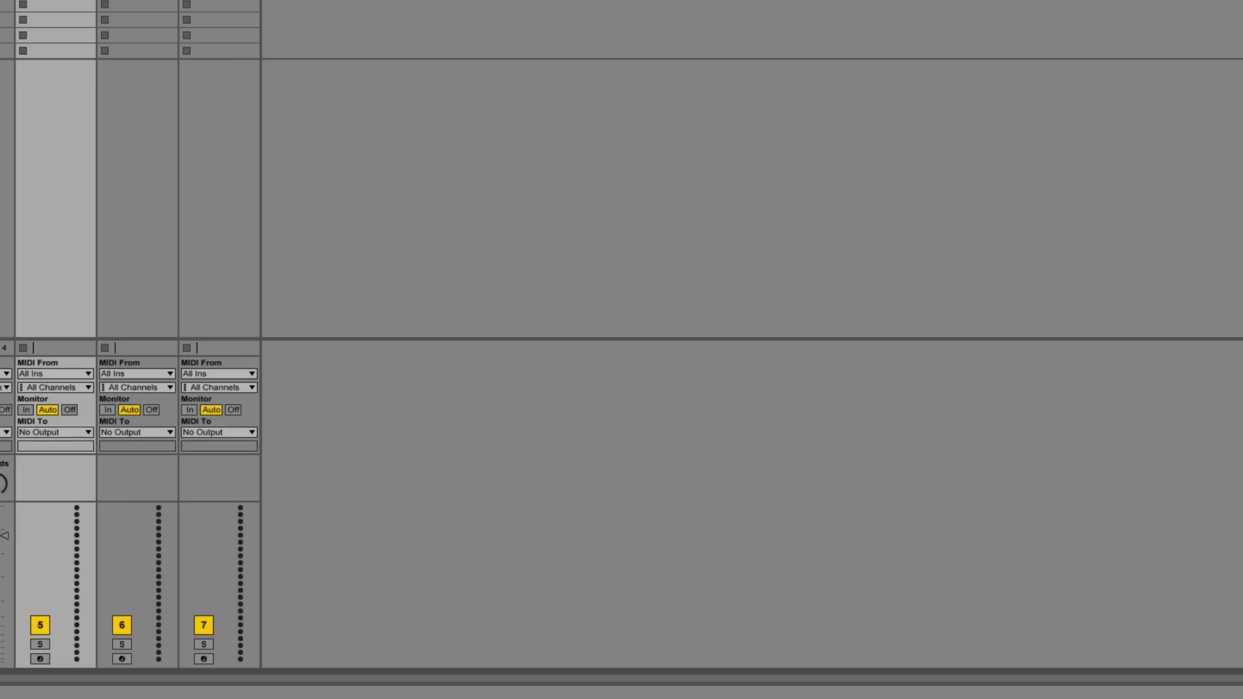
left_click(138, 195)
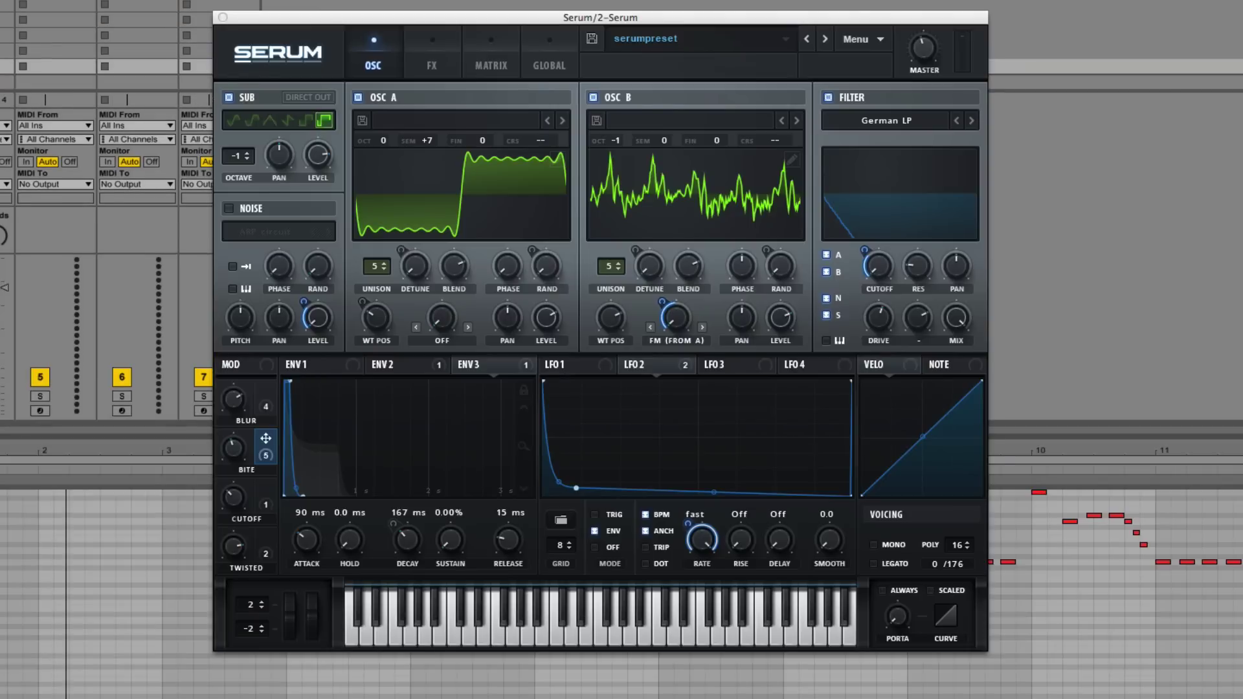
left_click_drag(383, 14, 306, 0)
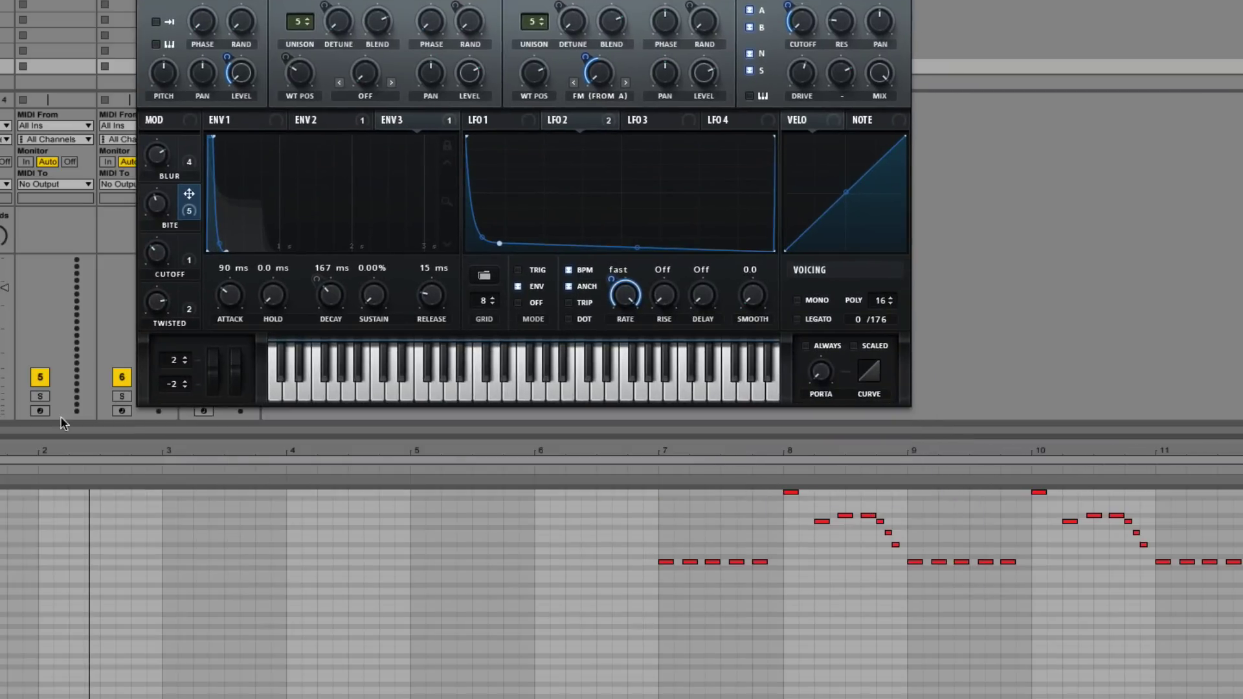
left_click_drag(0, 461, 653, 561)
key("space")
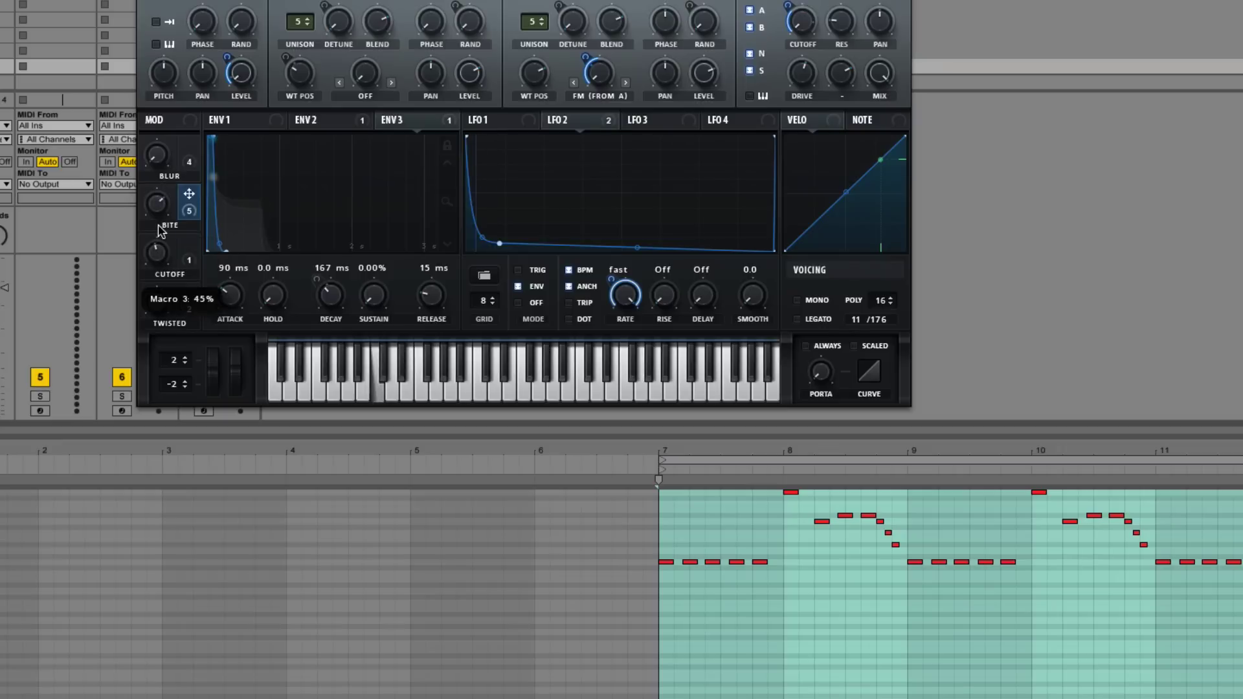
- Move the clip's loop start to bar 8 and vary the Blur, Bite and Cutoff macros during playback
left_click_drag(158, 199, 167, 274)
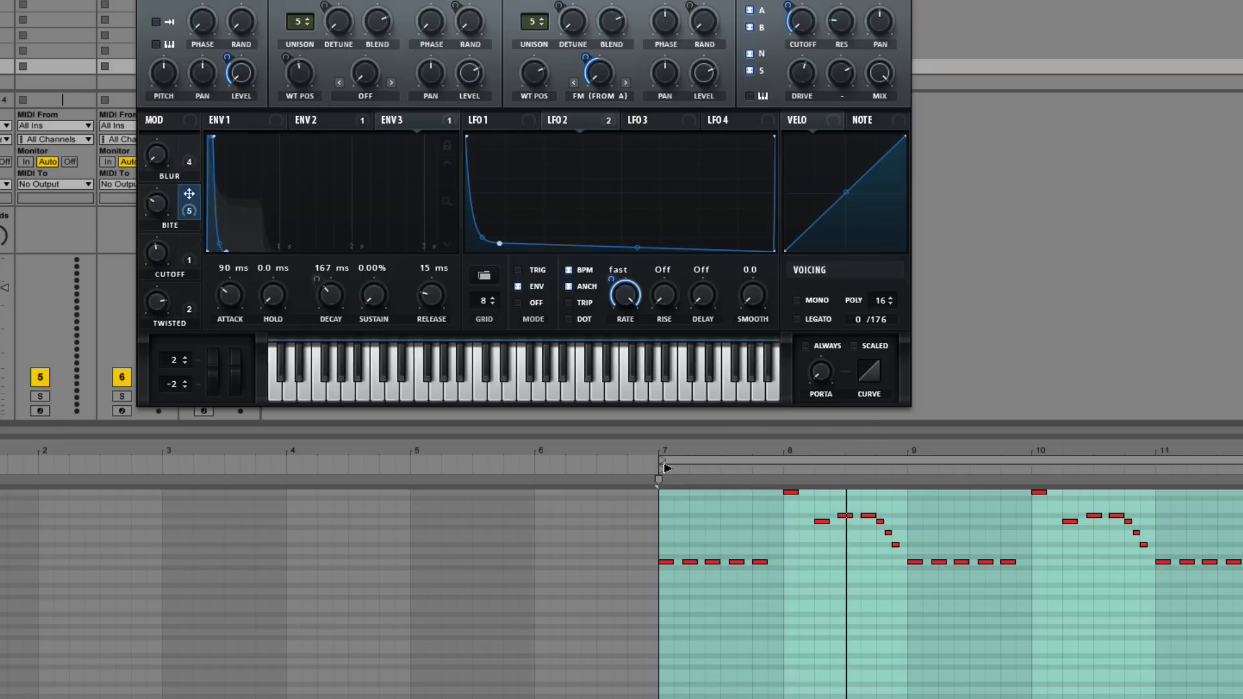
left_click_drag(660, 478, 781, 478)
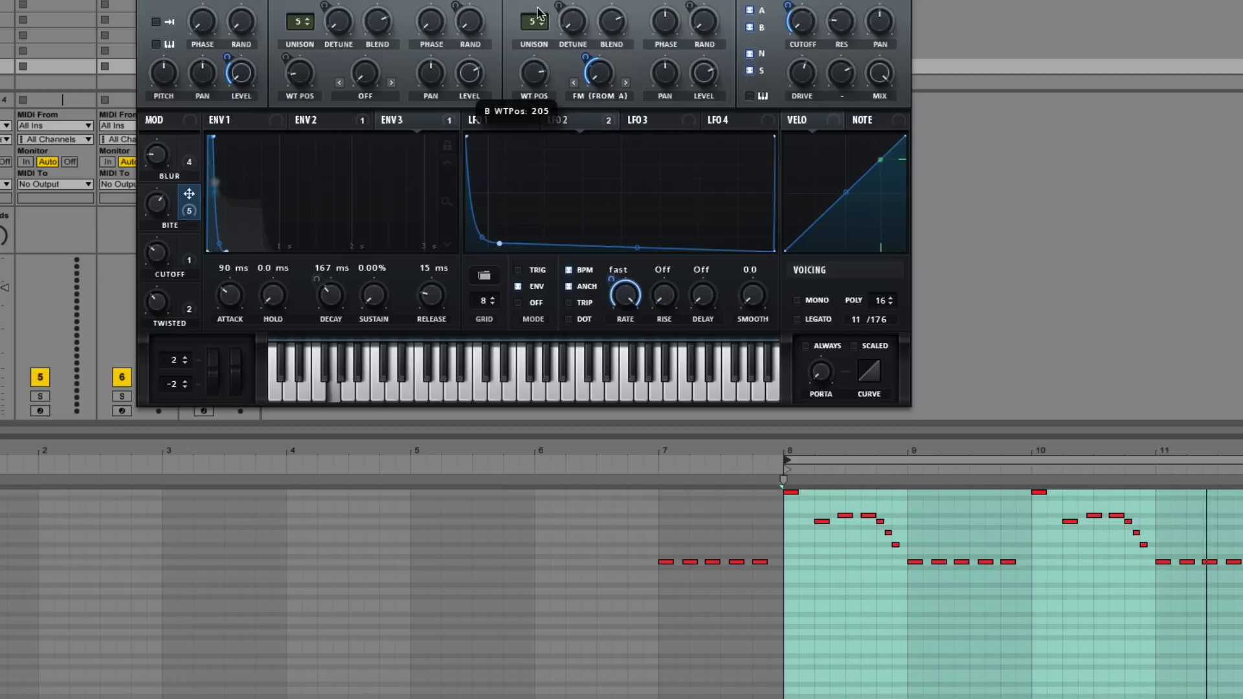
left_click_drag(160, 159, 147, 148)
left_click_drag(159, 205, 169, 117)
left_click_drag(161, 254, 171, 193)
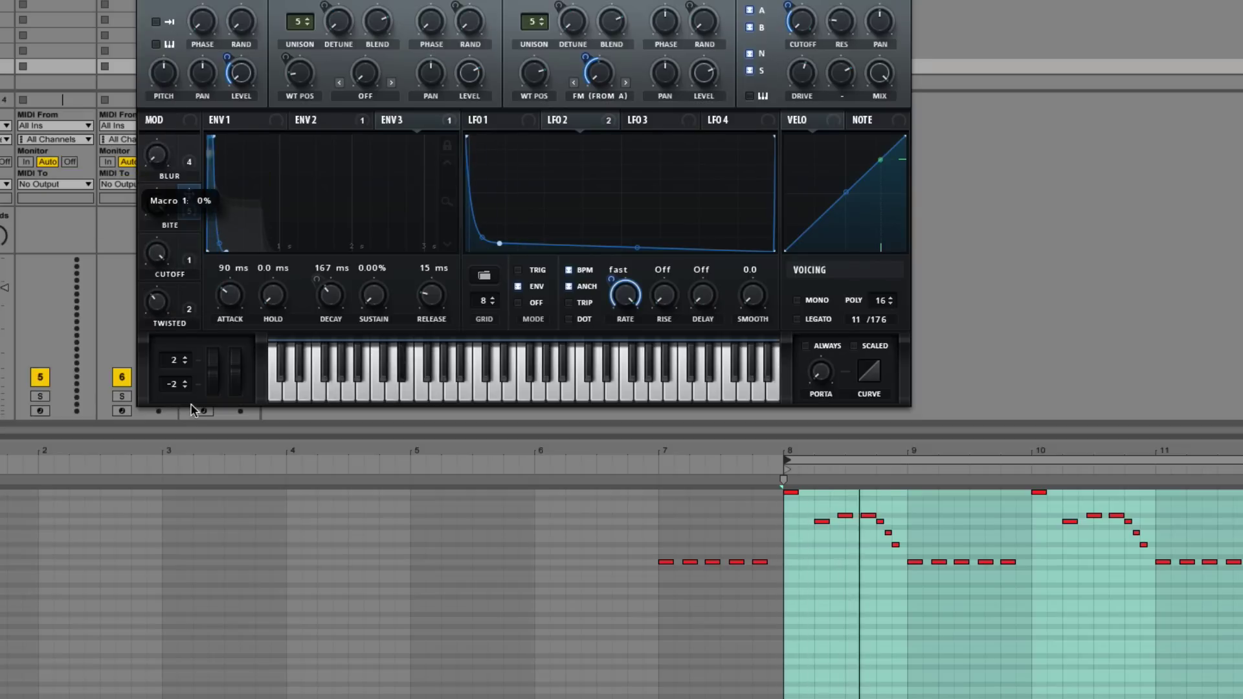
mouse_move(160, 212)
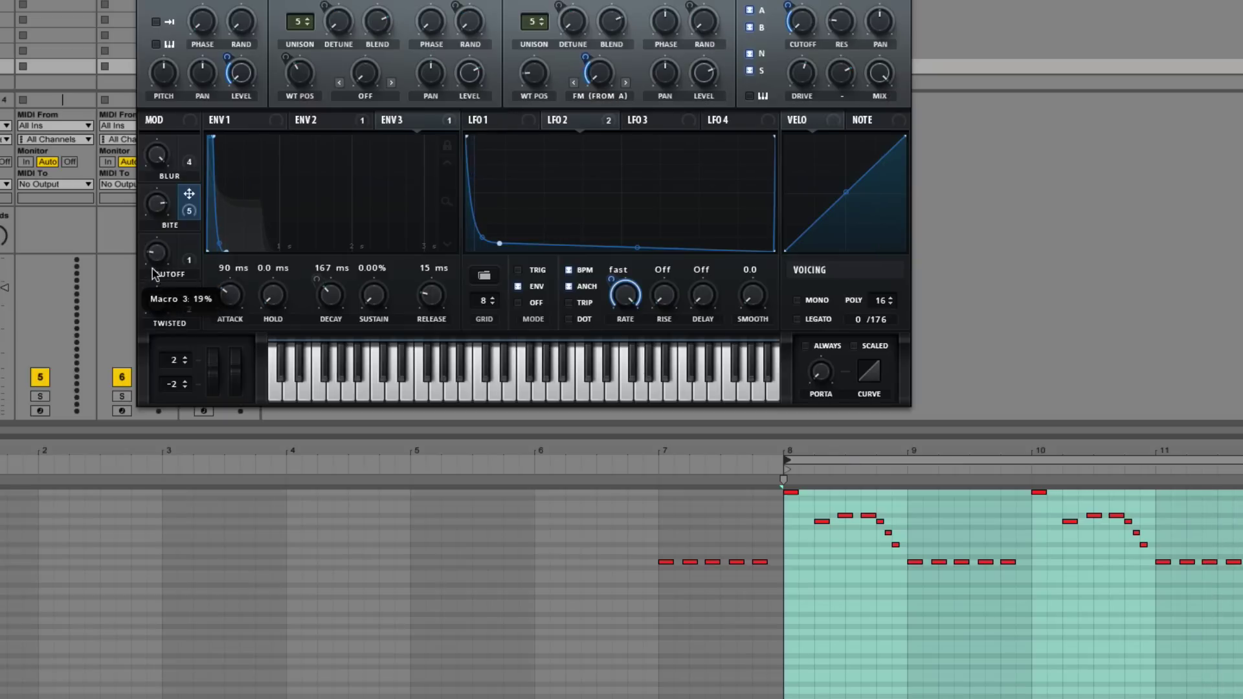
left_click_drag(157, 237, 160, 230)
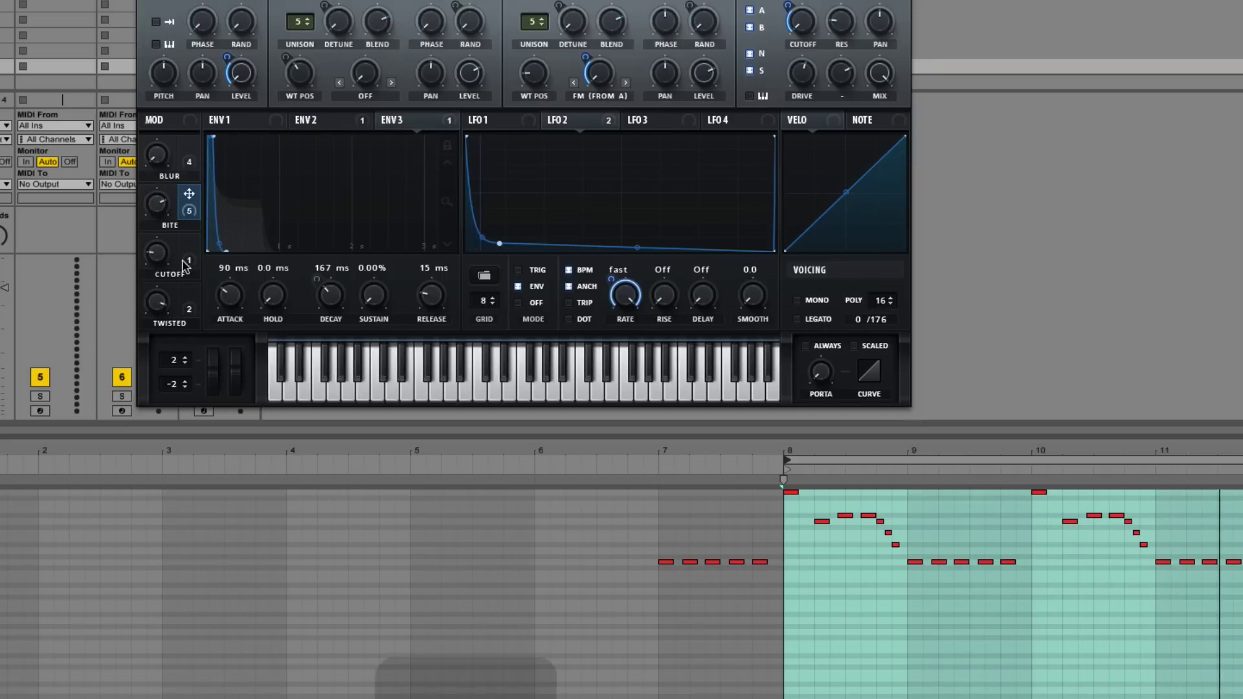
- Assign the Blur macro to the filter's pan and turn down the Bite macro
mouse_move(166, 157)
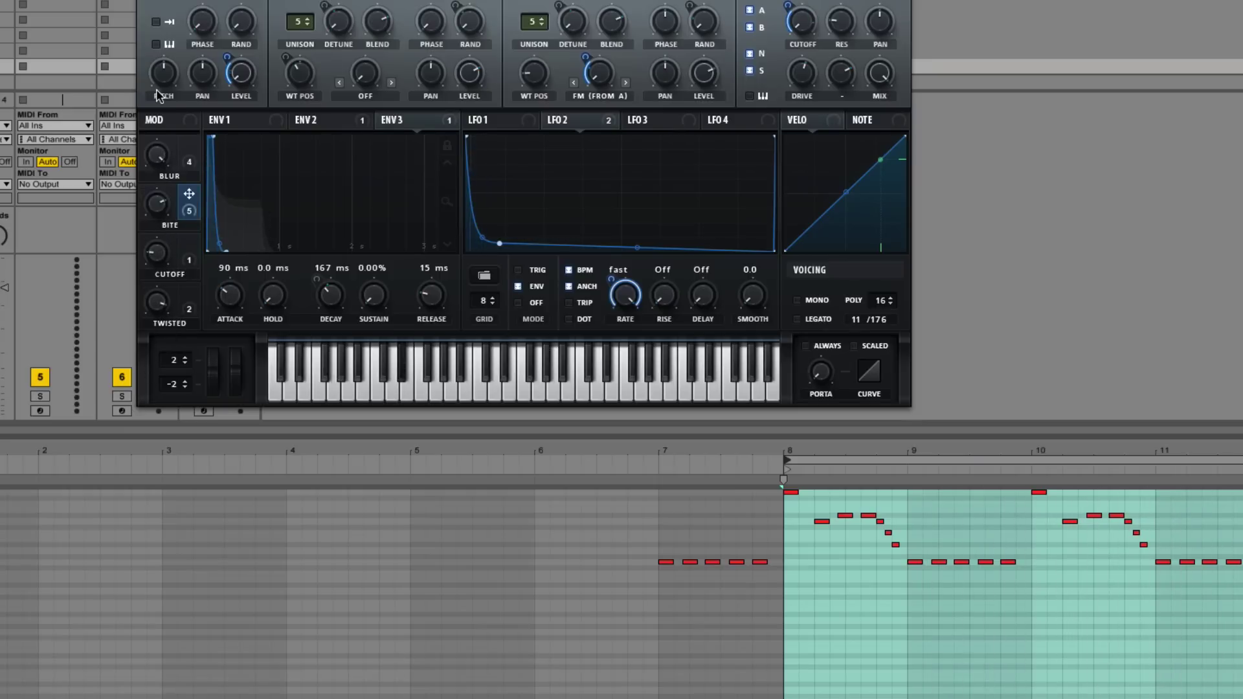
mouse_move(160, 246)
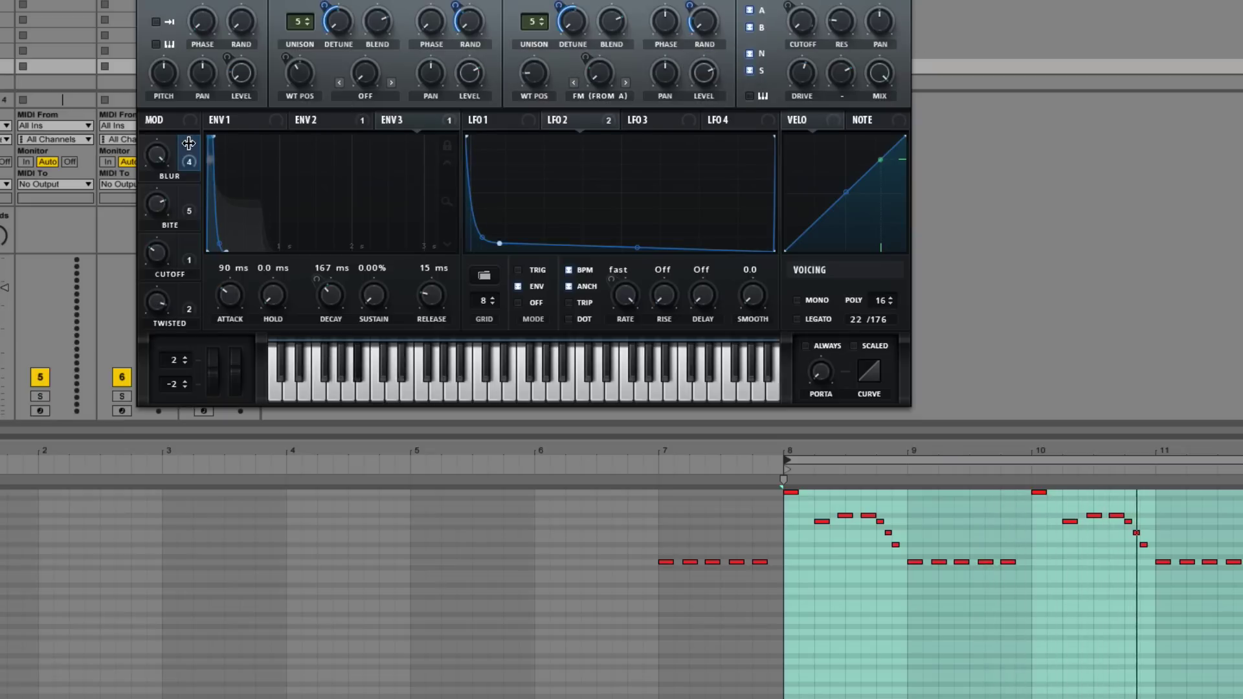
left_click_drag(1139, 5, 880, 21)
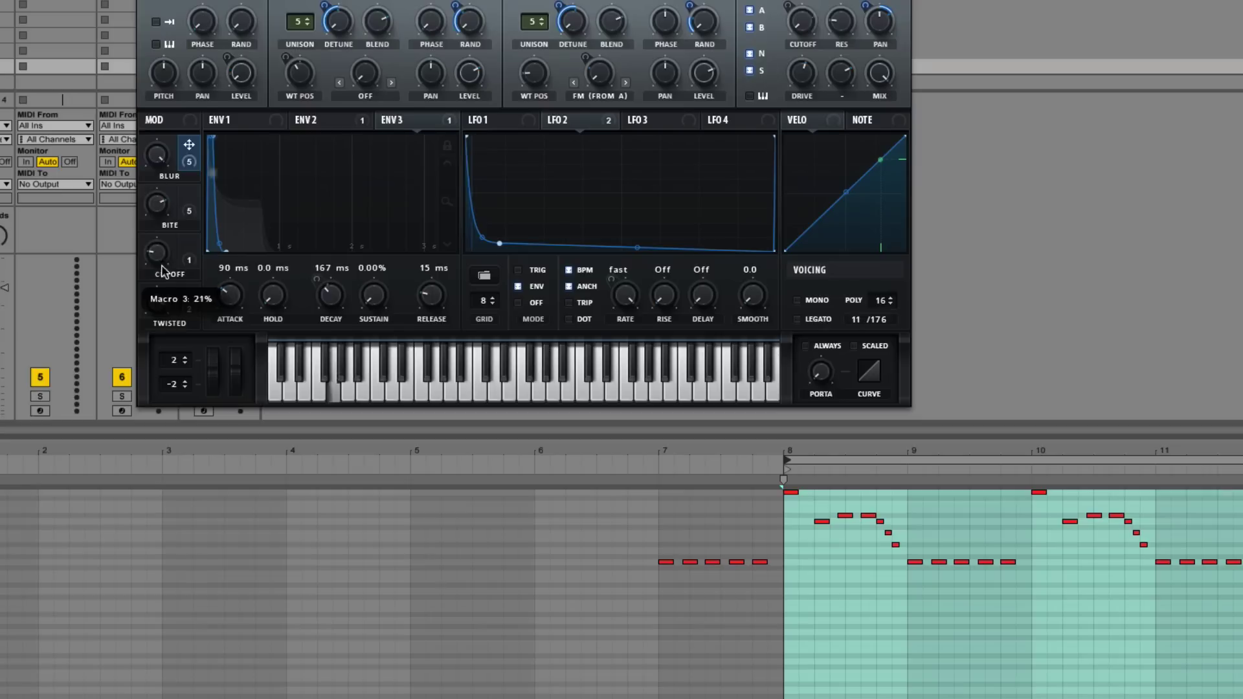
left_click_drag(158, 206, 159, 260)
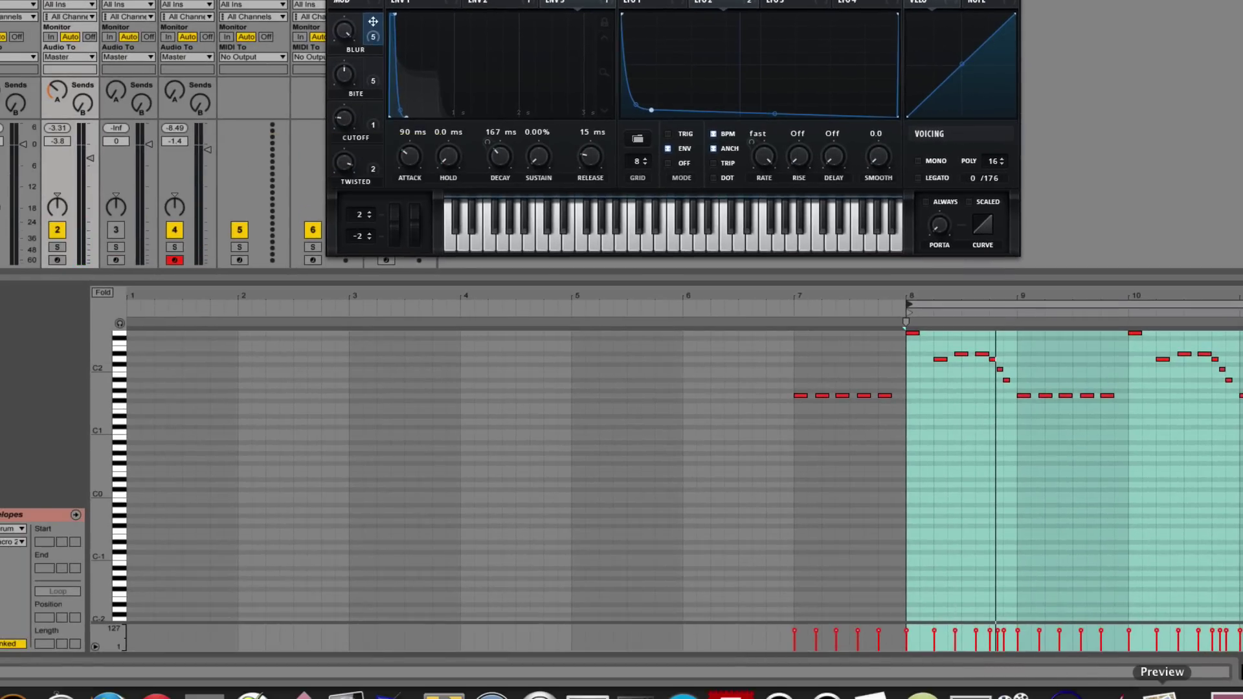
- Switch to Preview, read the FM notes and the Tweaks and Tips list, and return to the Serum patch
left_click(1163, 688)
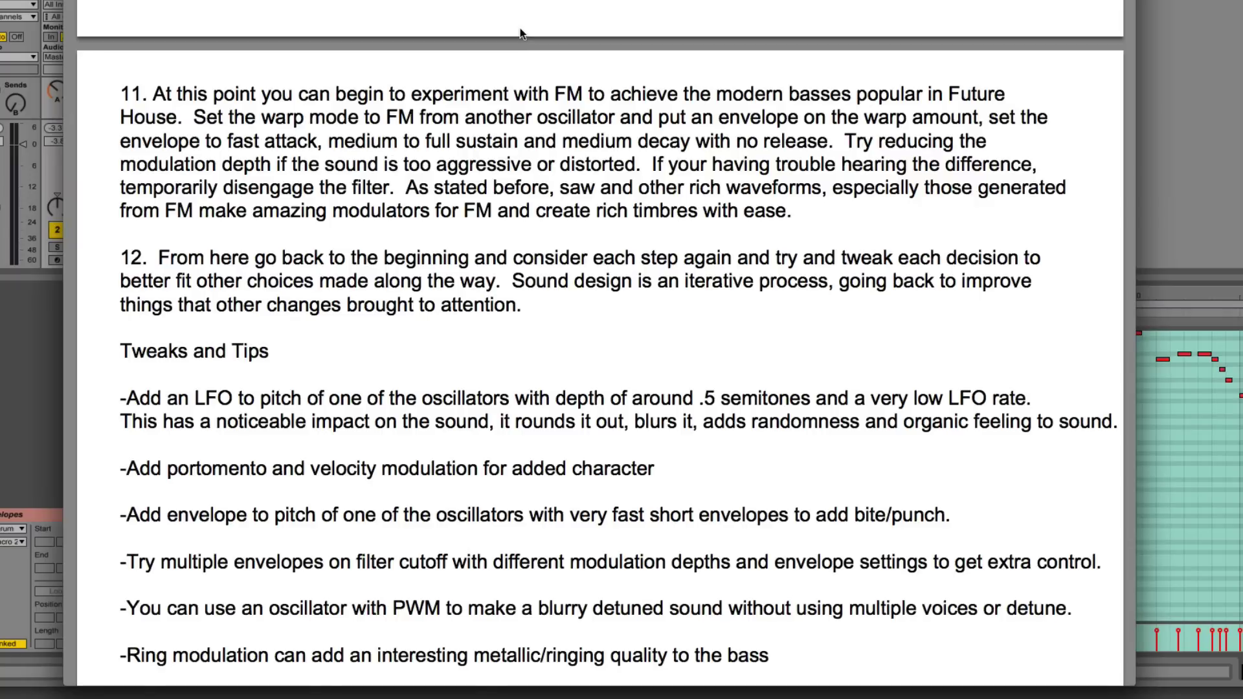
scroll(520, 28, "down", 10)
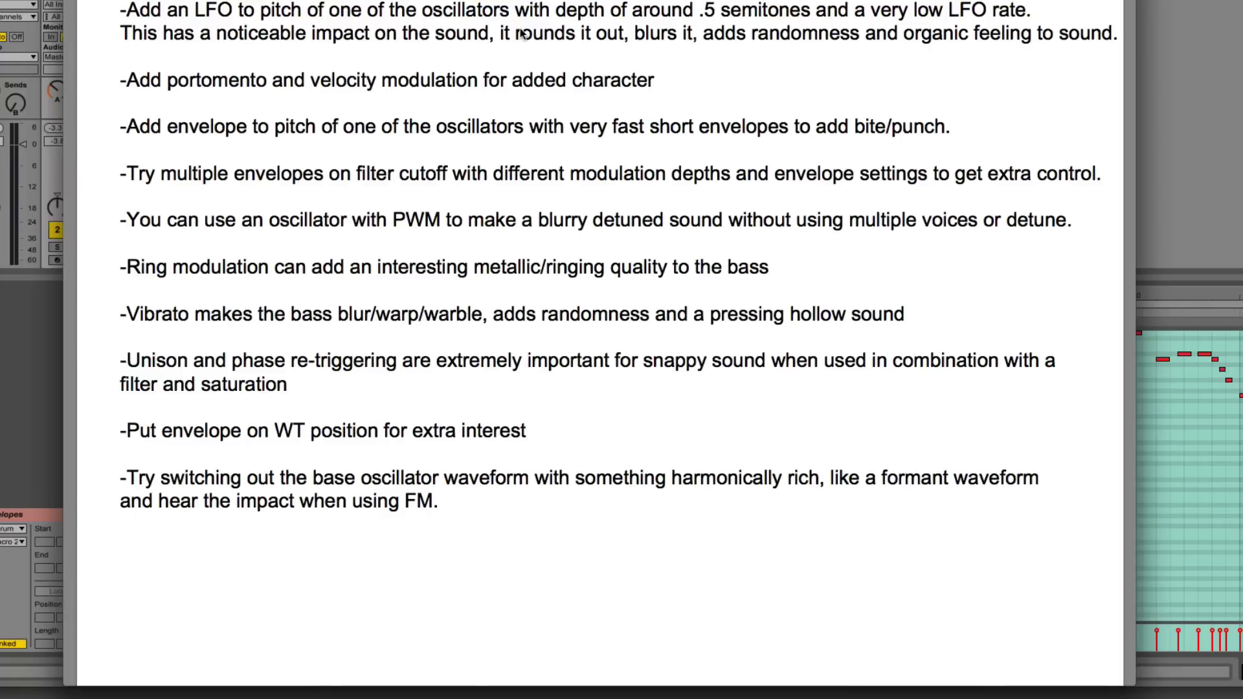
left_click(1153, 74)
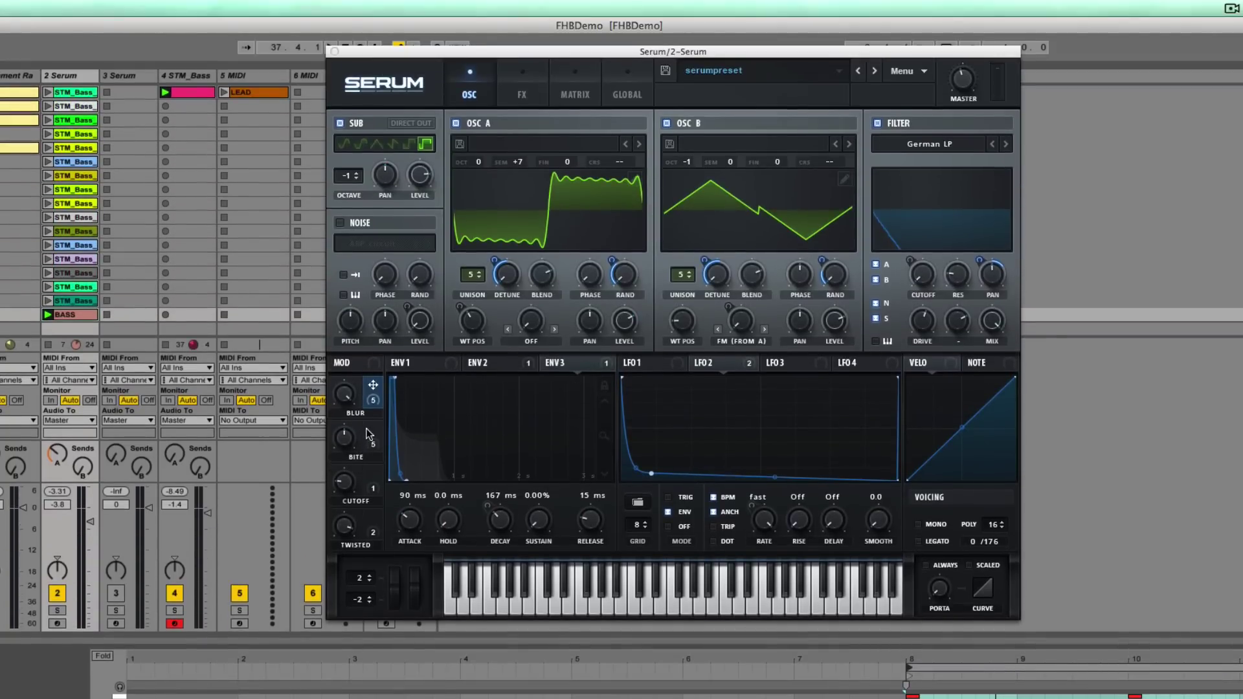
- Bypass the Macro 2 modulator on Osc B's FM warp amount and start playback
left_click(373, 433)
right_click(744, 323)
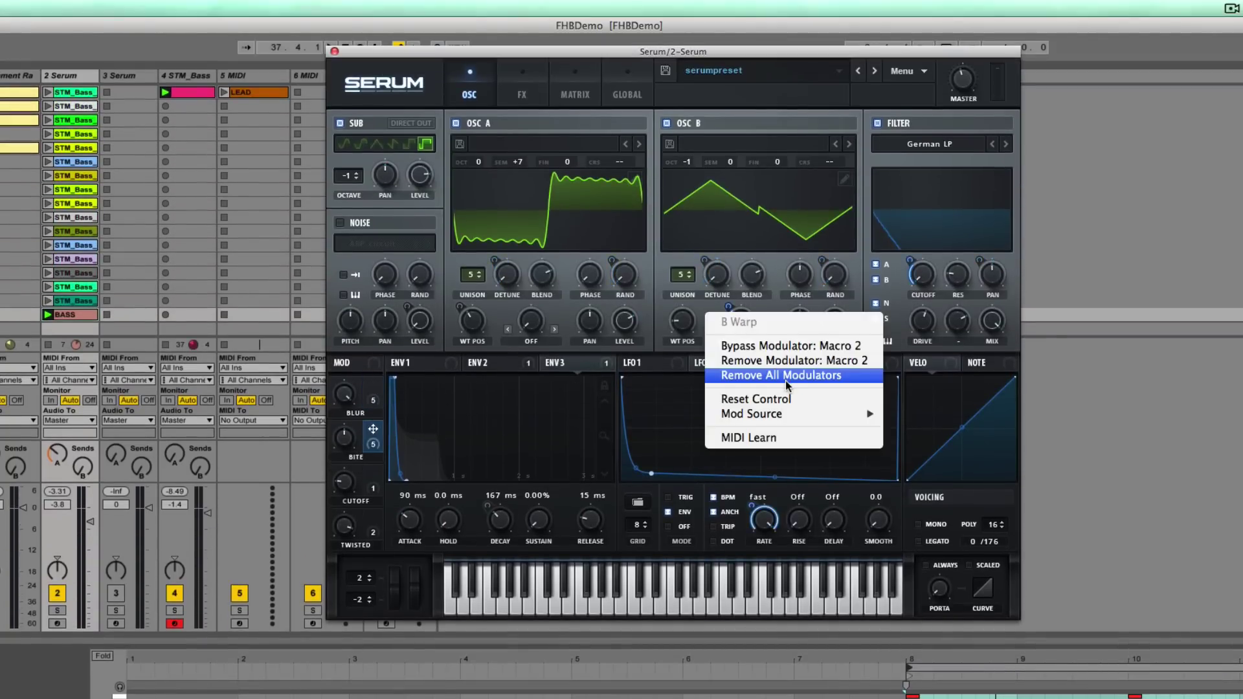
left_click(788, 346)
key("space")
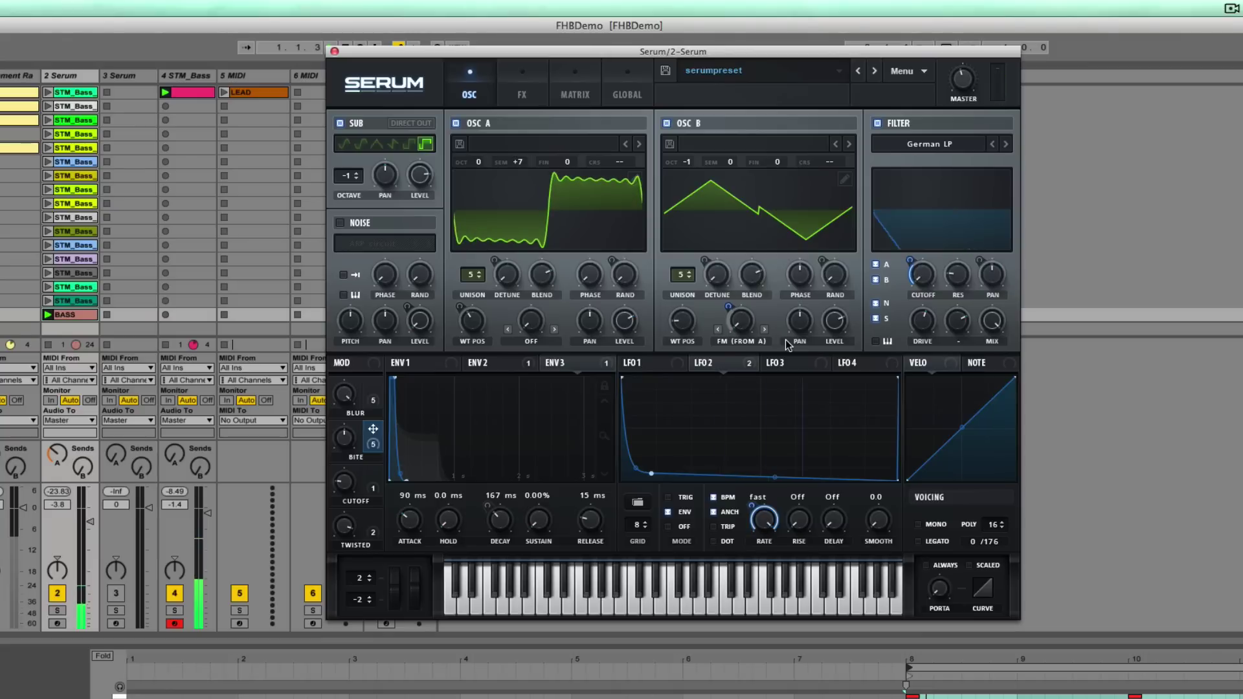
- Assign LFO 3 to Osc A's fine pitch, adjust the modulation depth and set the LFO rate to fast
left_click(803, 363)
left_click_drag(769, 362, 641, 211)
left_click_drag(572, 168, 567, 166)
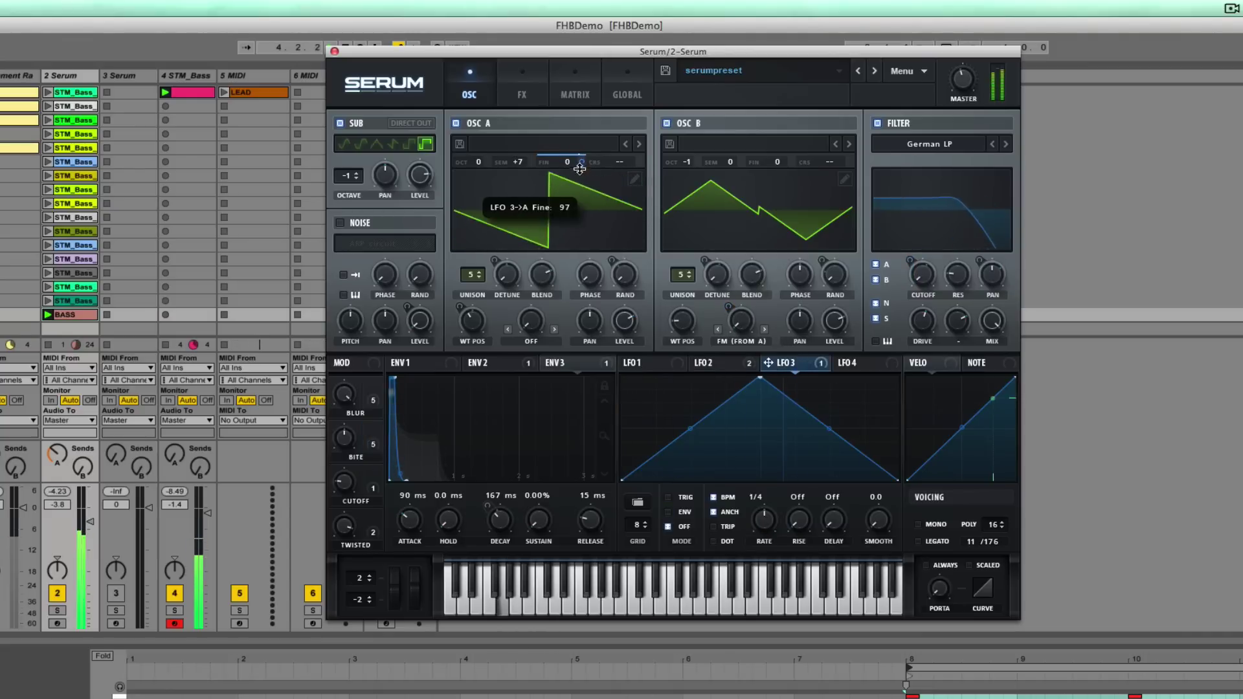
left_click_drag(566, 243, 570, 240)
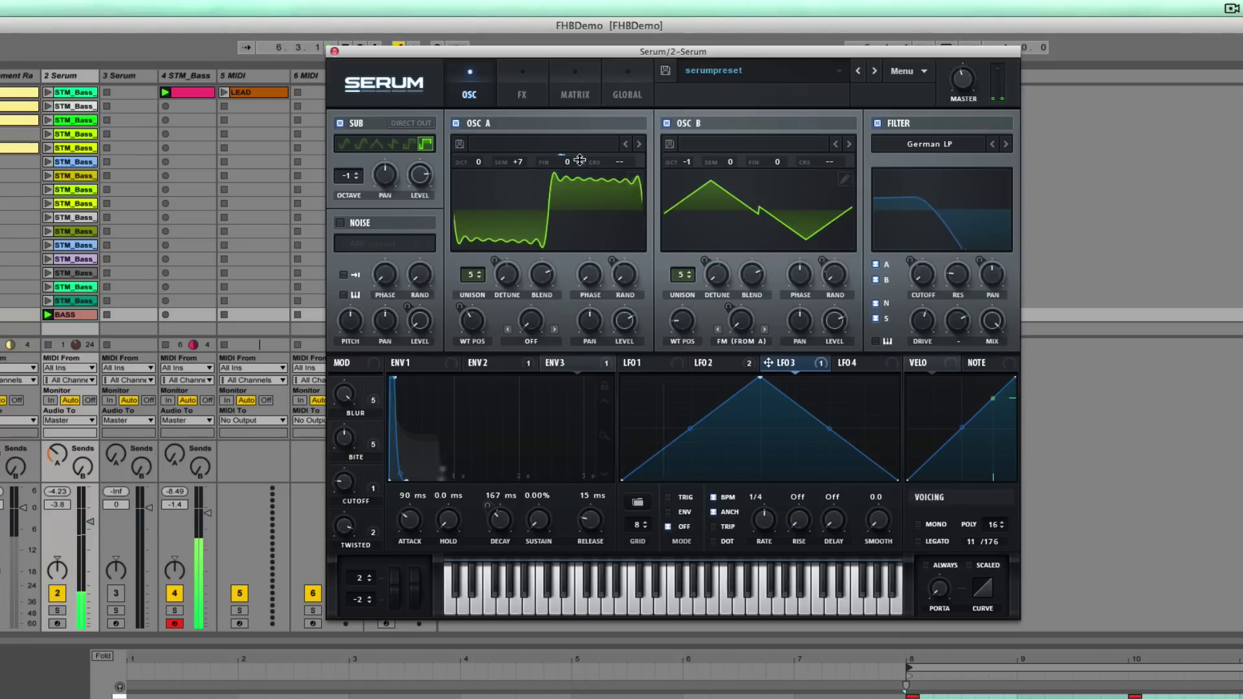
left_click_drag(580, 158, 581, 143)
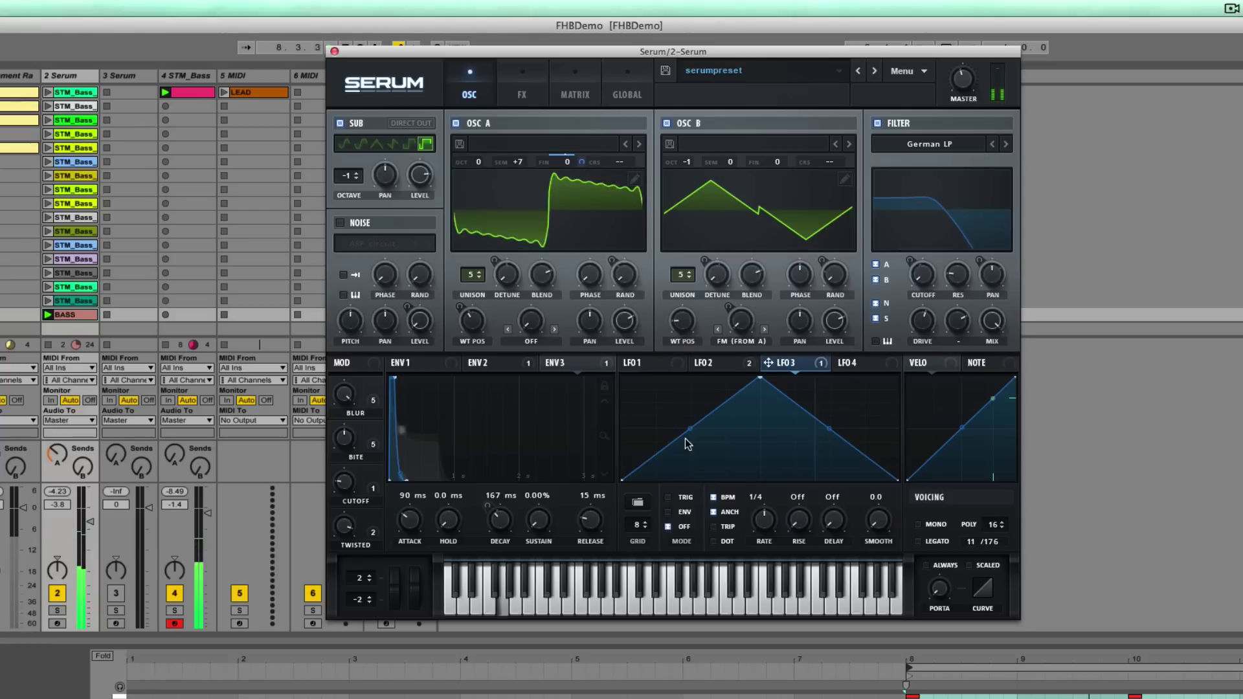
left_click_drag(776, 513, 782, 414)
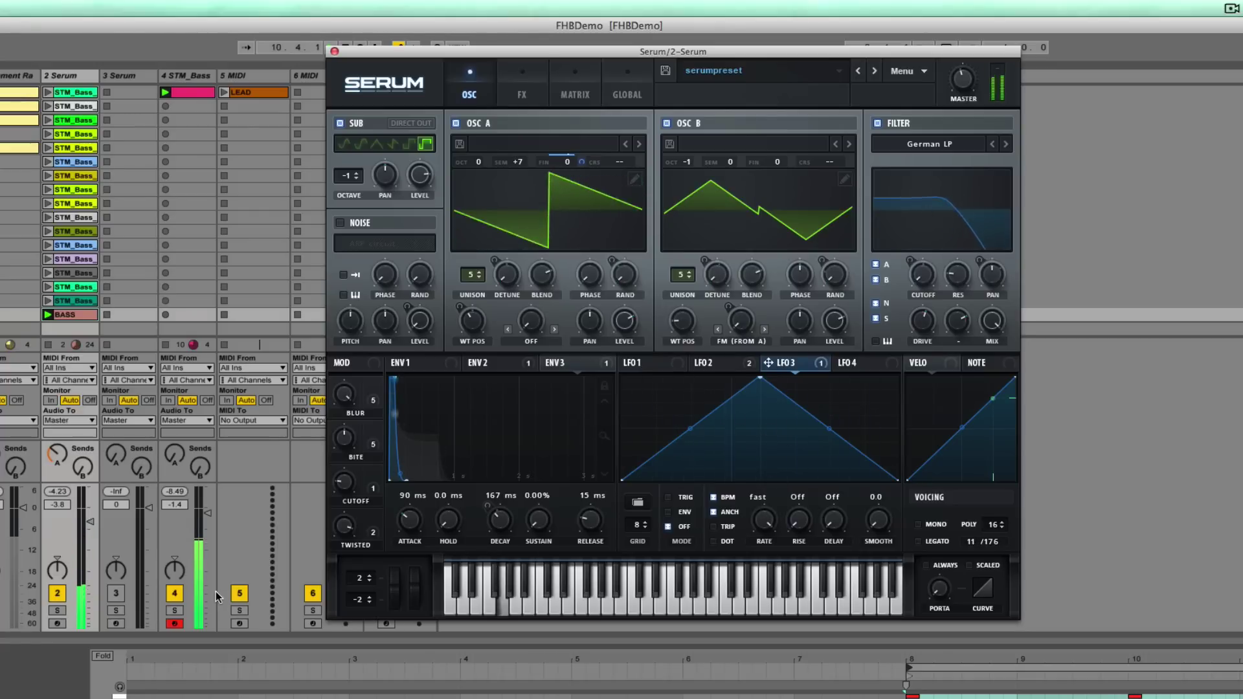
- Deactivate track 4 and slow LFO 3's rate to 16 bar while adjusting the Cutoff macro
left_click(174, 594)
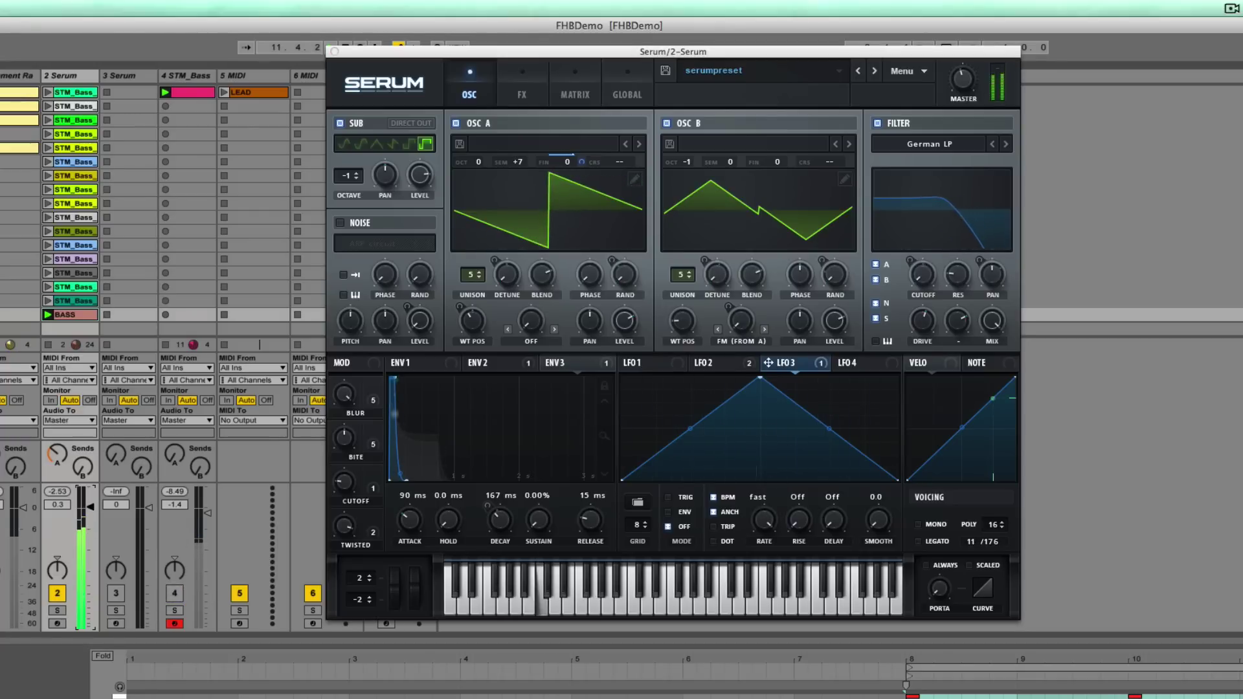
left_click(759, 521)
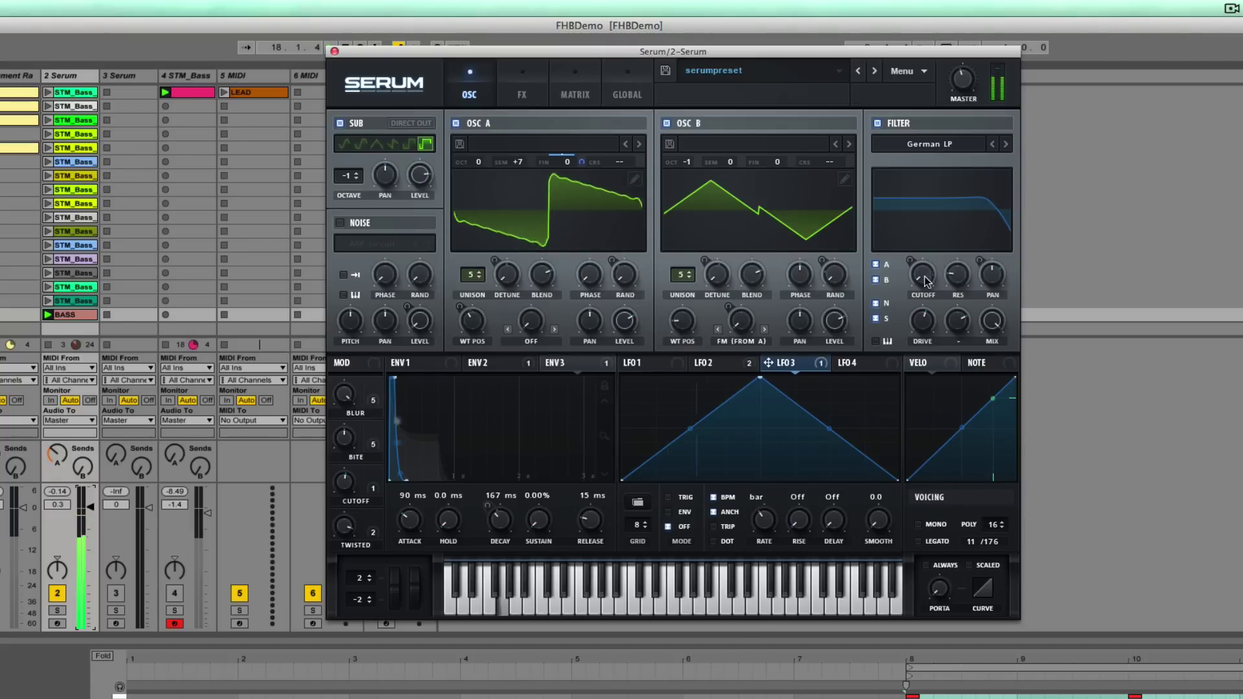
left_click_drag(341, 485, 337, 526)
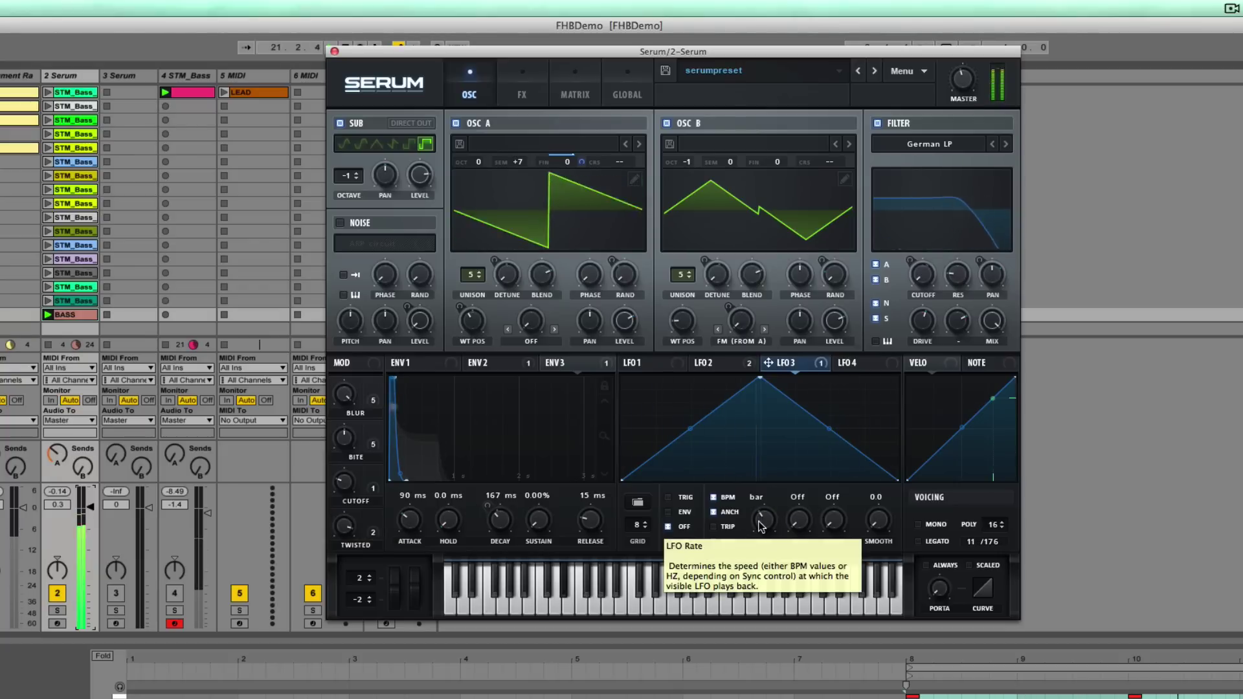
left_click_drag(761, 520, 768, 495)
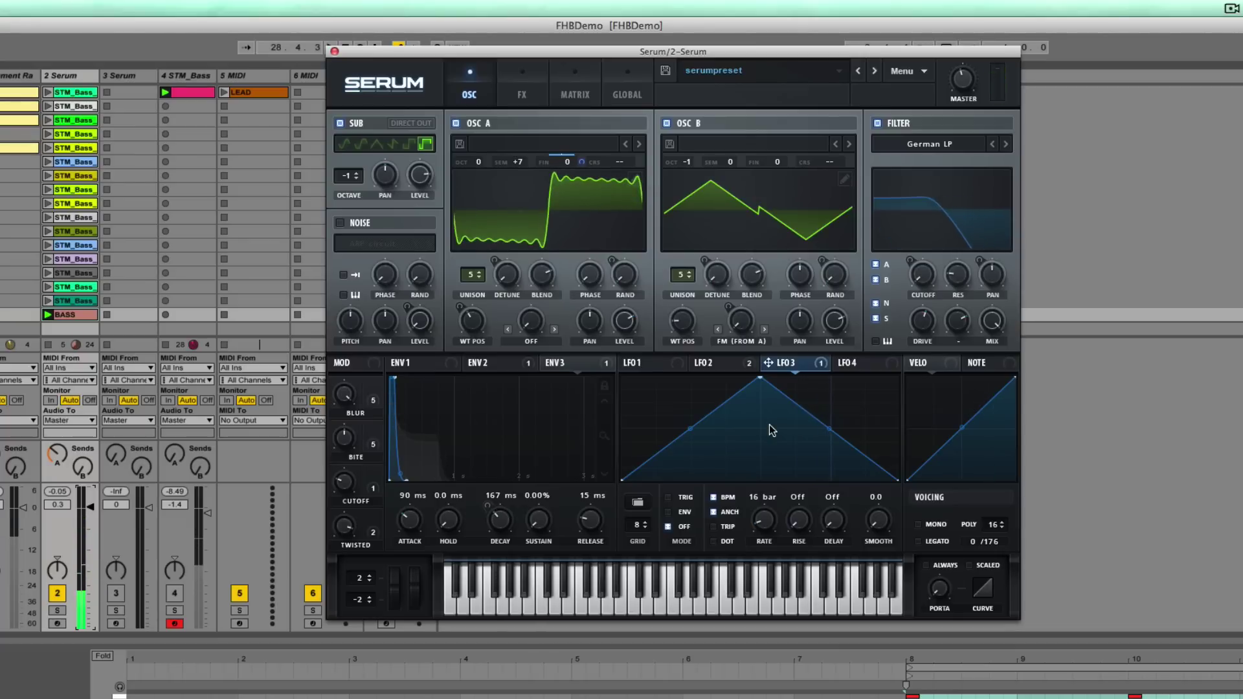
- Bypass the LFO 3 modulator on Osc A's fine pitch to compare the sound, and re-enable it
right_click(567, 164)
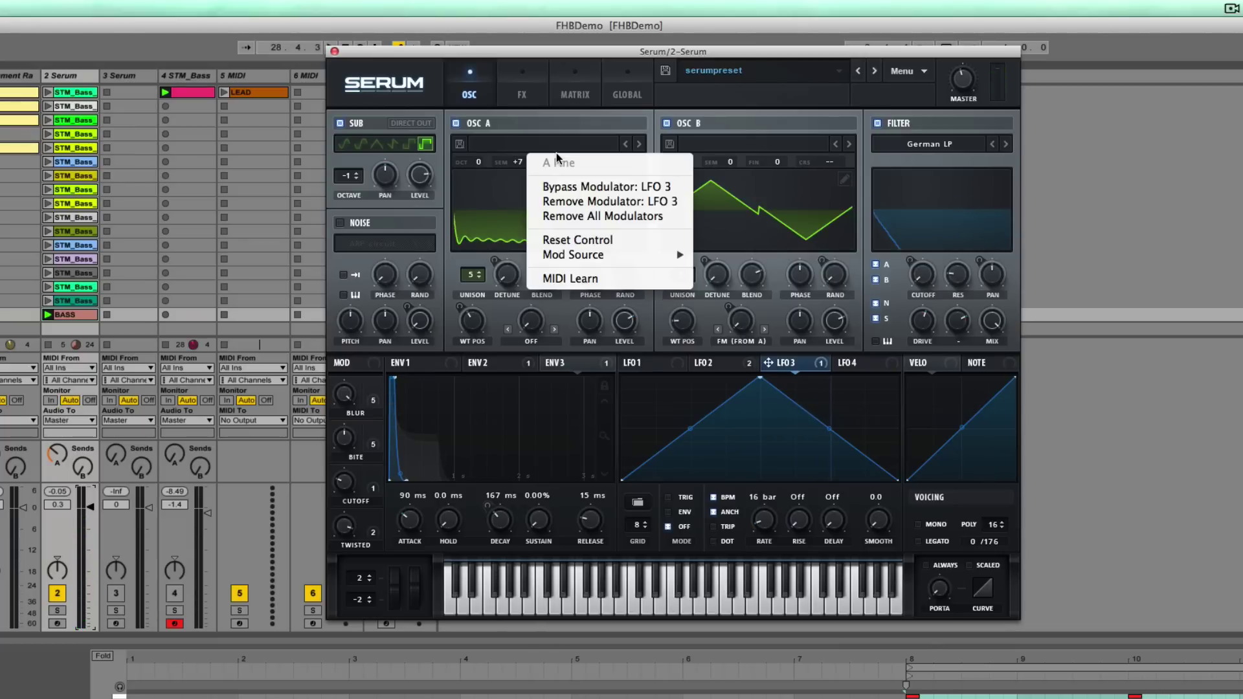
left_click(583, 188)
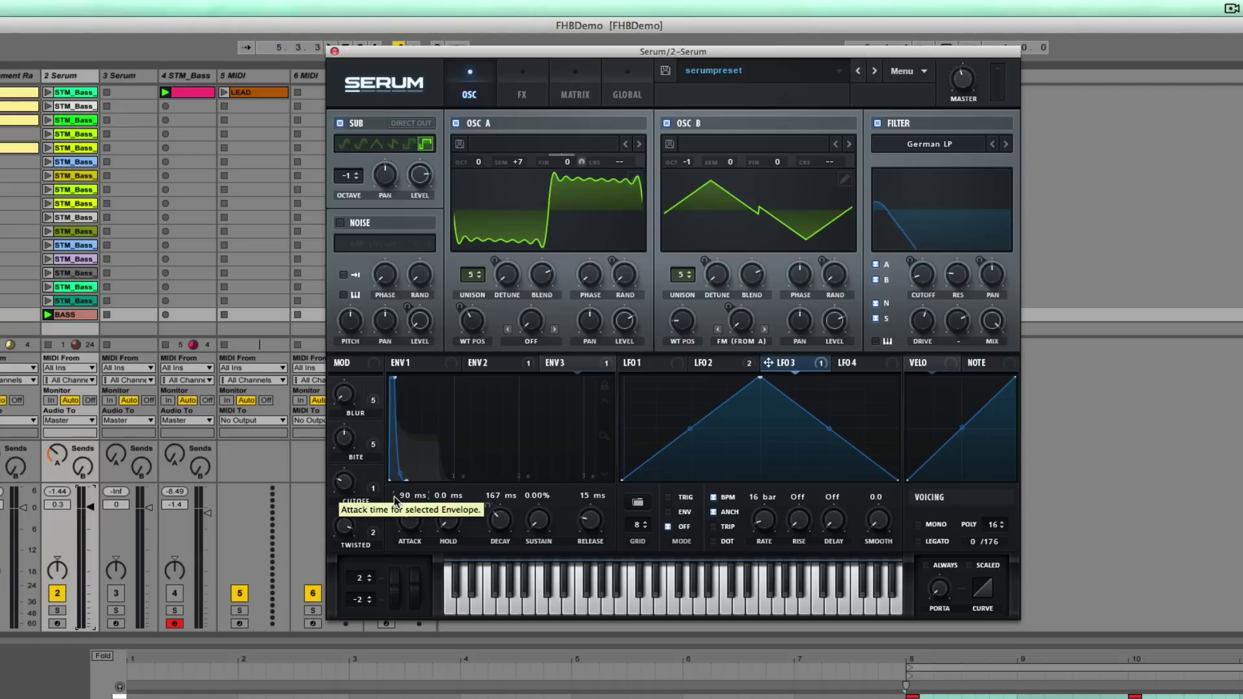
left_click_drag(633, 211, 793, 364)
right_click(566, 158)
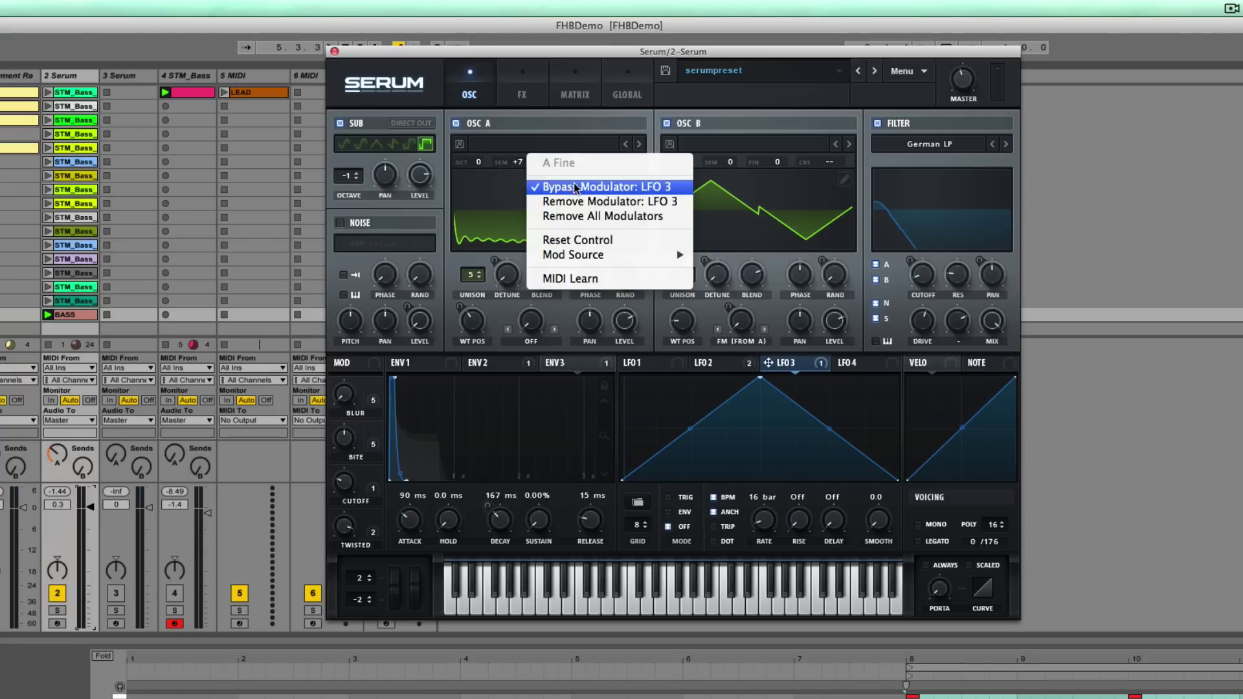
left_click(575, 187)
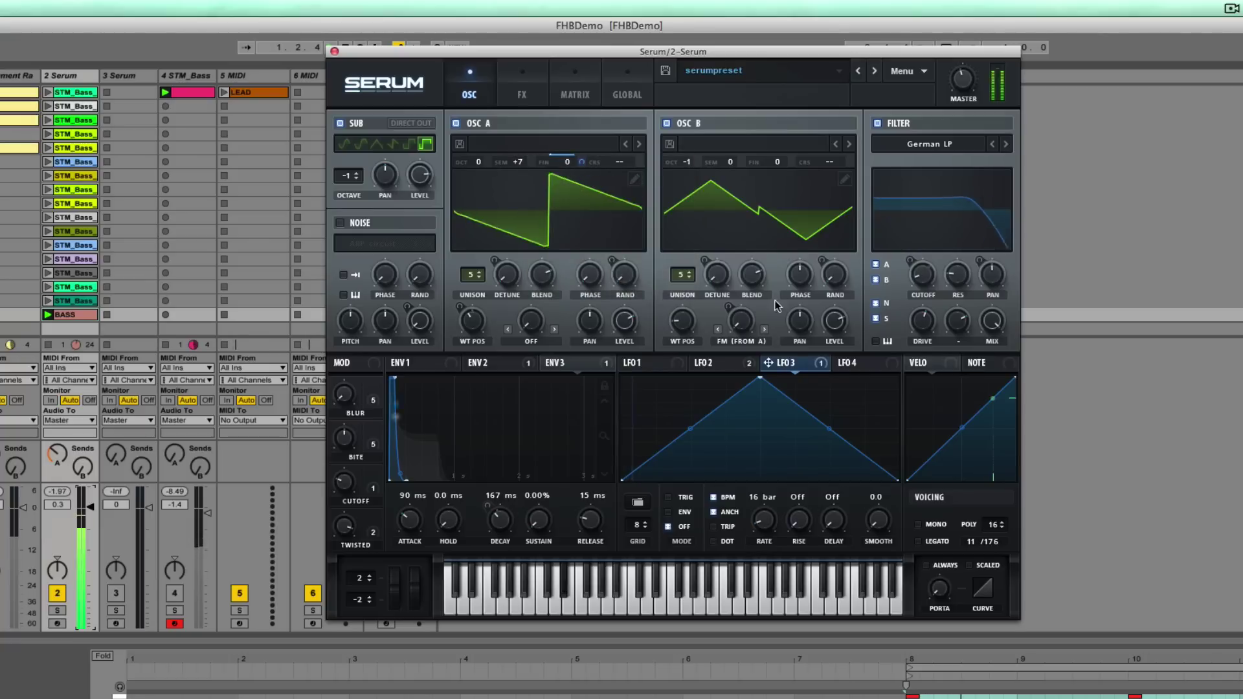
- Adjust the Cutoff macro, turn off BPM sync for LFO 3 and slow its rate to 0.2 Hz
mouse_move(578, 166)
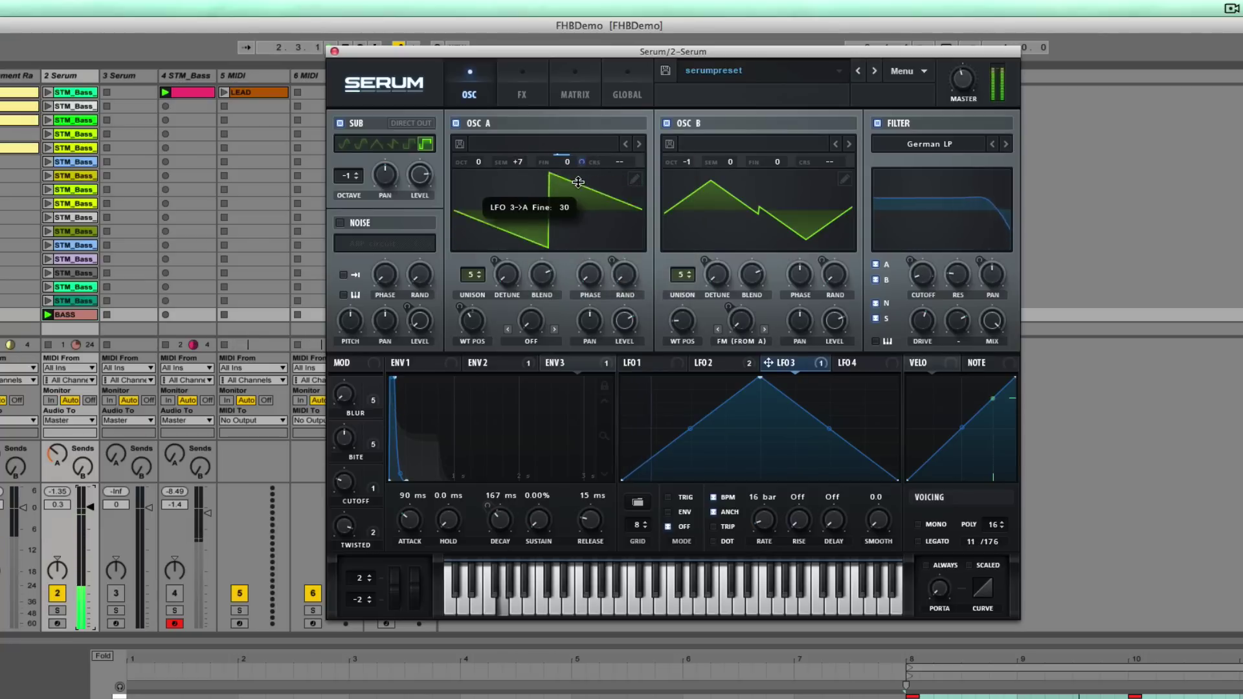
left_click_drag(352, 478, 349, 500)
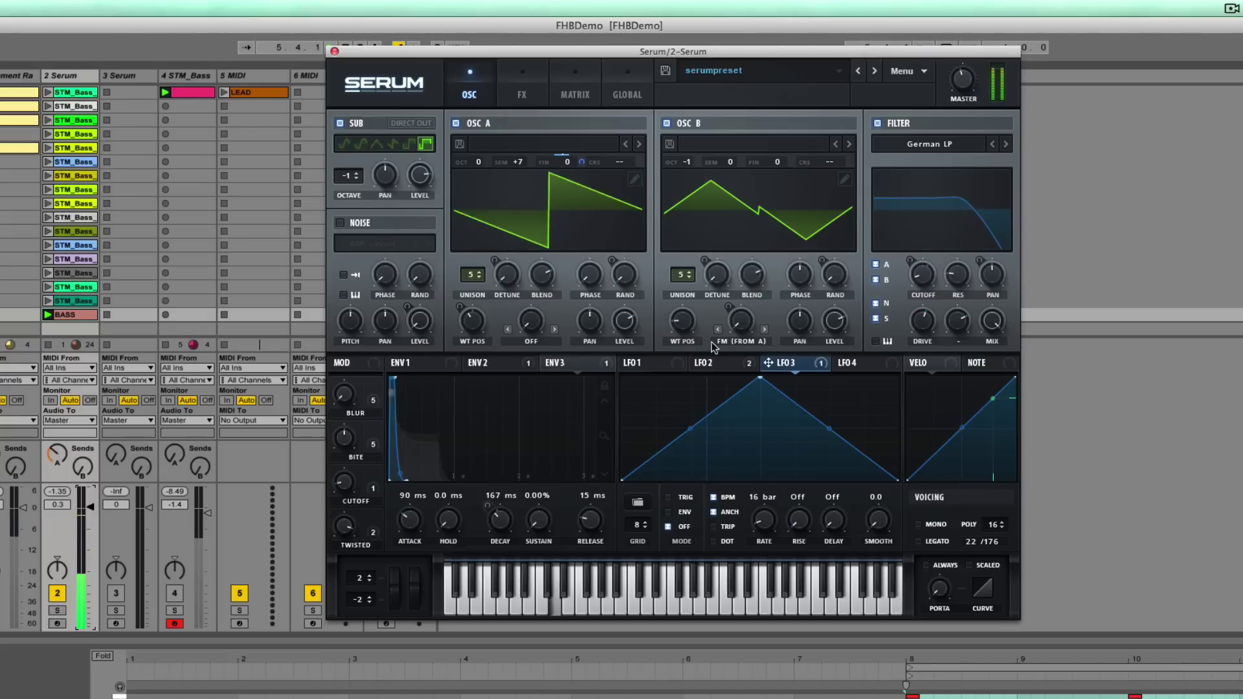
left_click_drag(768, 516, 768, 477)
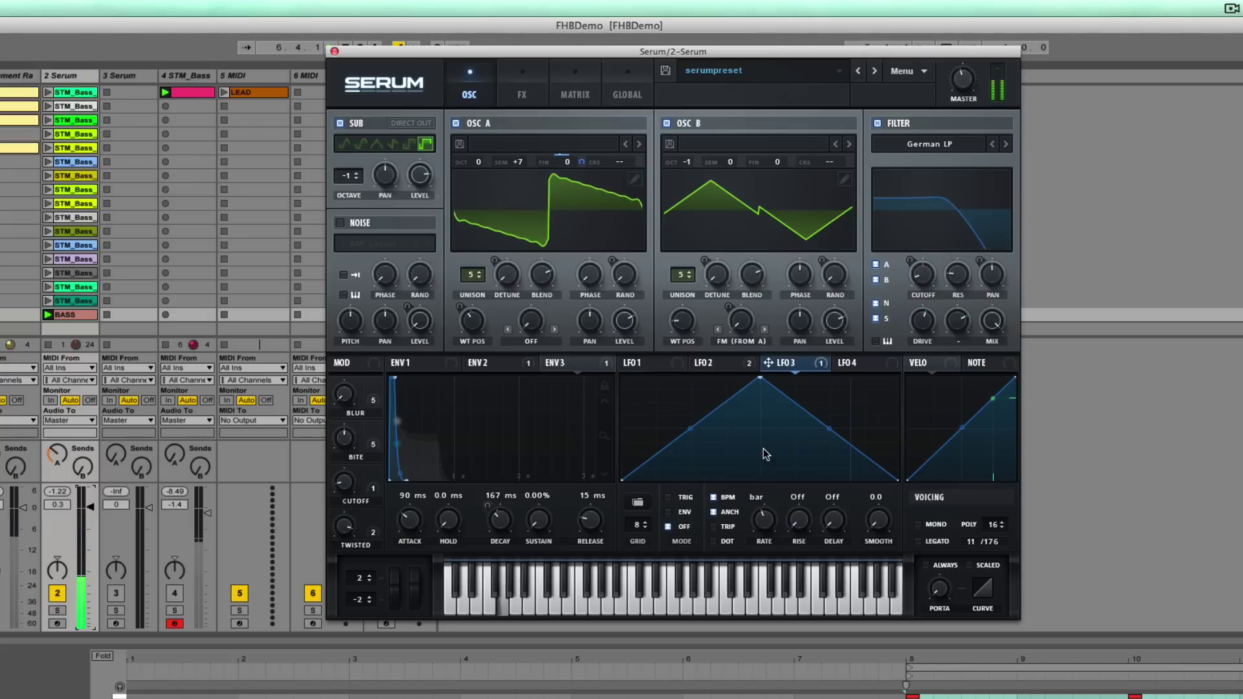
left_click(715, 498)
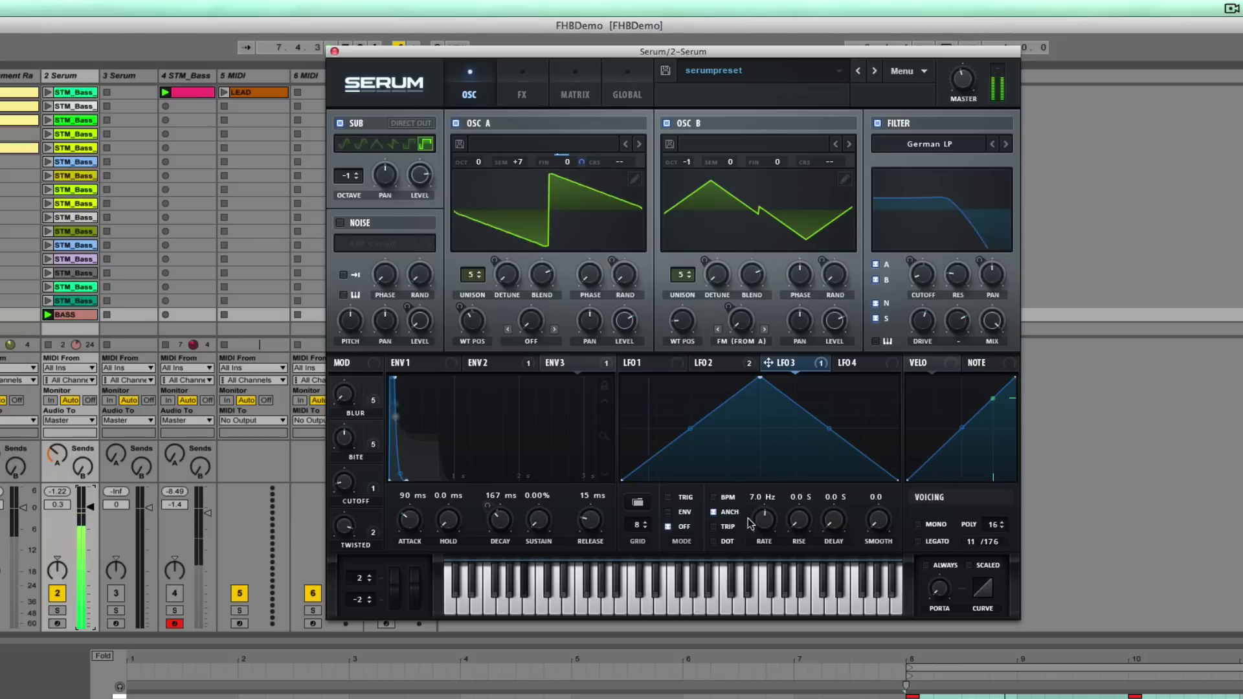
left_click_drag(764, 509, 745, 555)
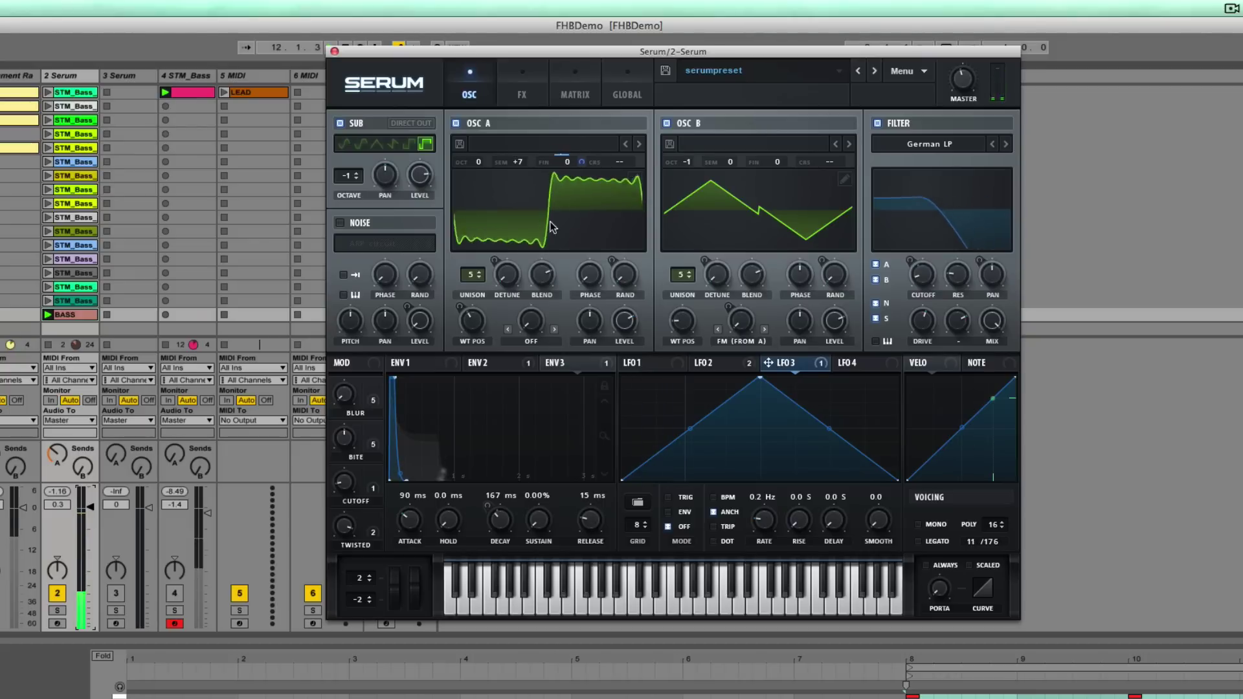
- Bypass LFO 3 on Osc A's fine pitch to hear the difference, and switch the modulator back on
right_click(566, 159)
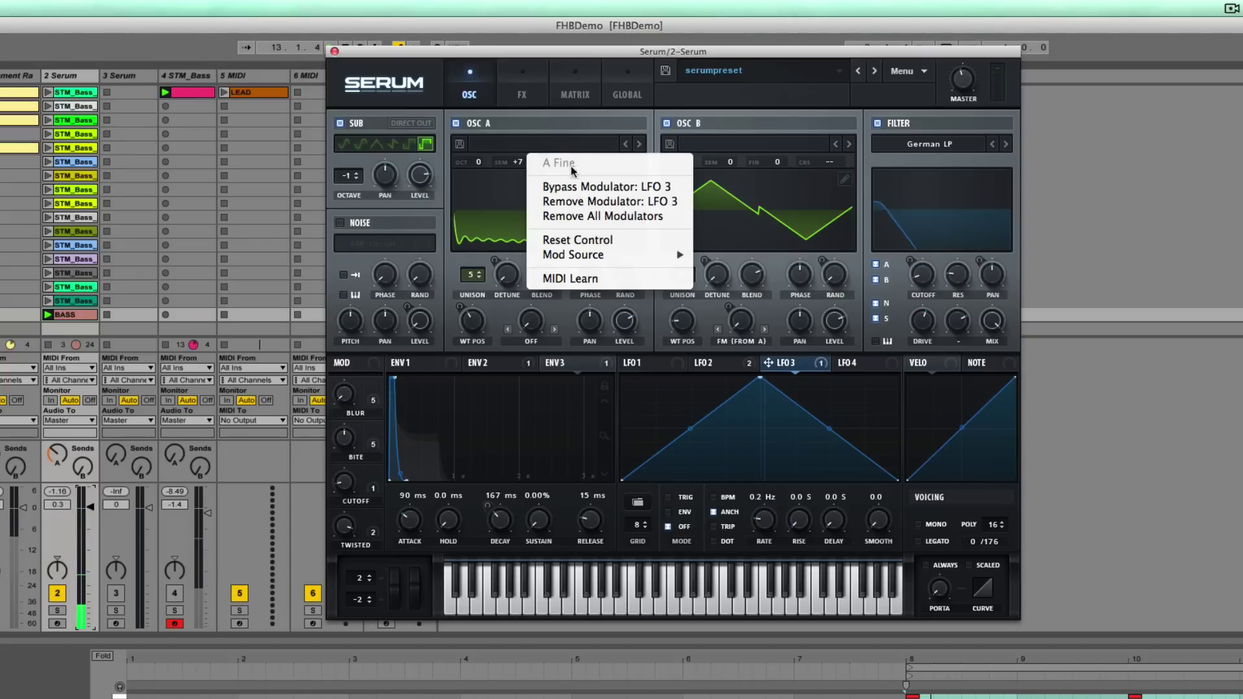
left_click(587, 108)
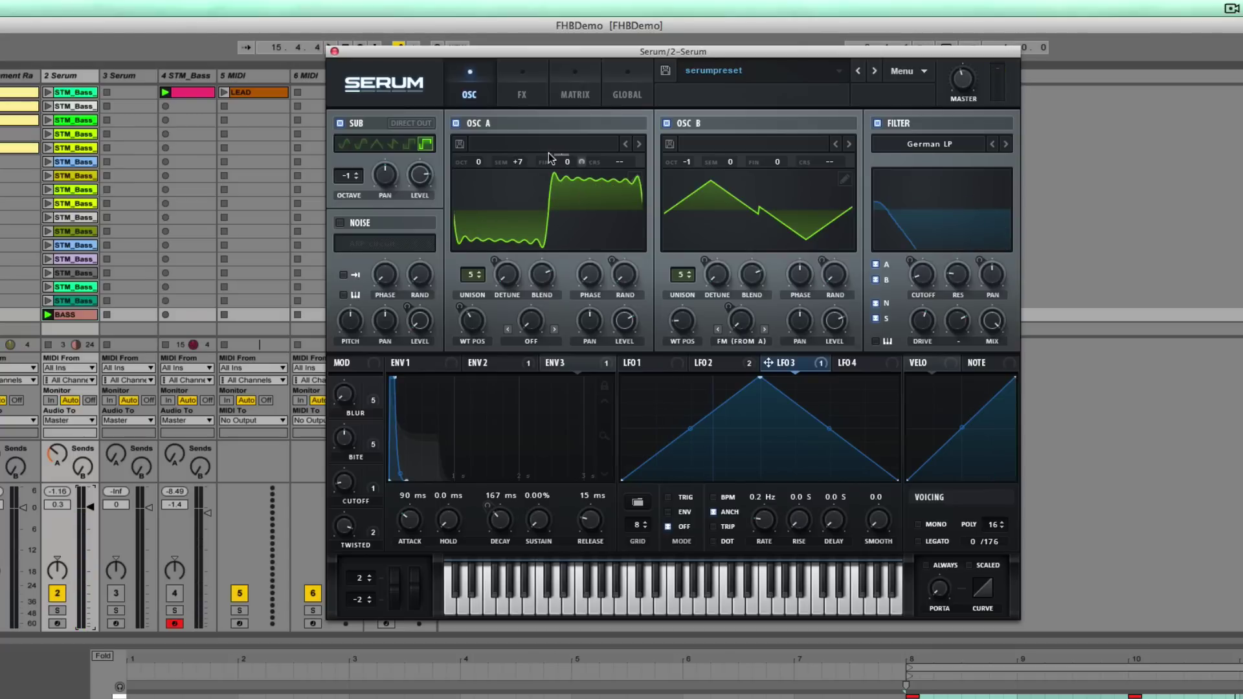
right_click(567, 162)
left_click(573, 184)
- Check the portamento tip in STM_Bass_FHB01_Tips.pdf, and back in Serum set portamento to Always and adjust its amount
key("super+Tab")
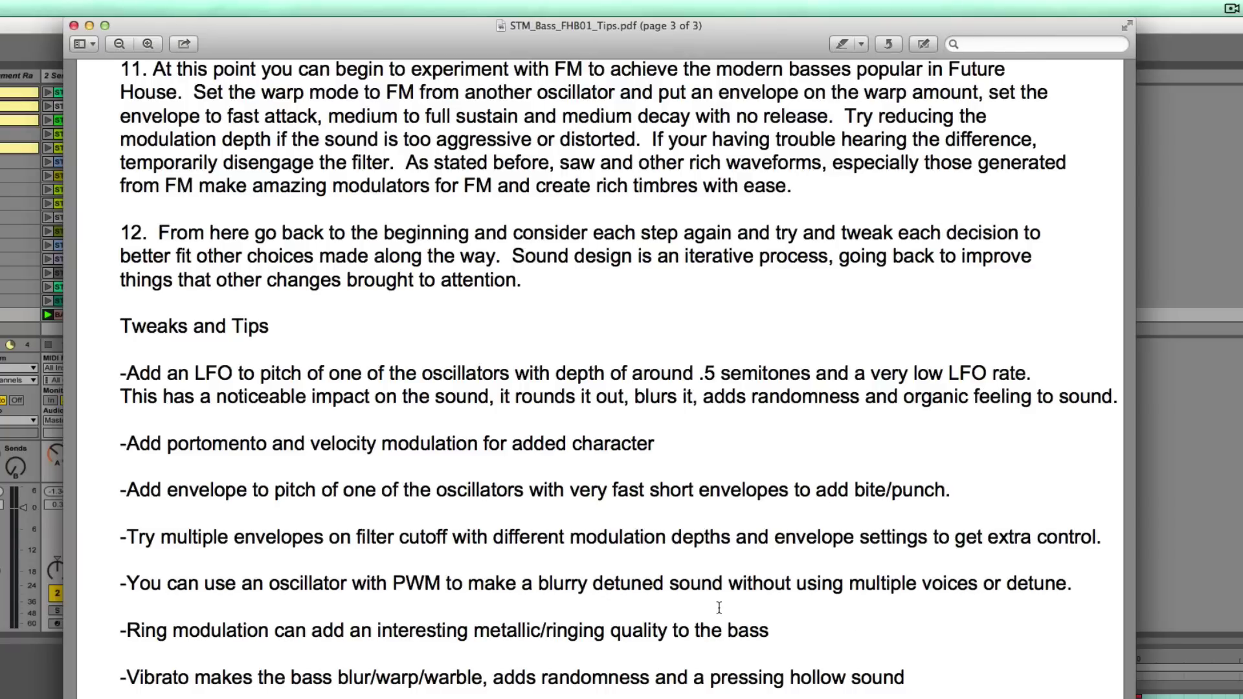
key("super+Tab")
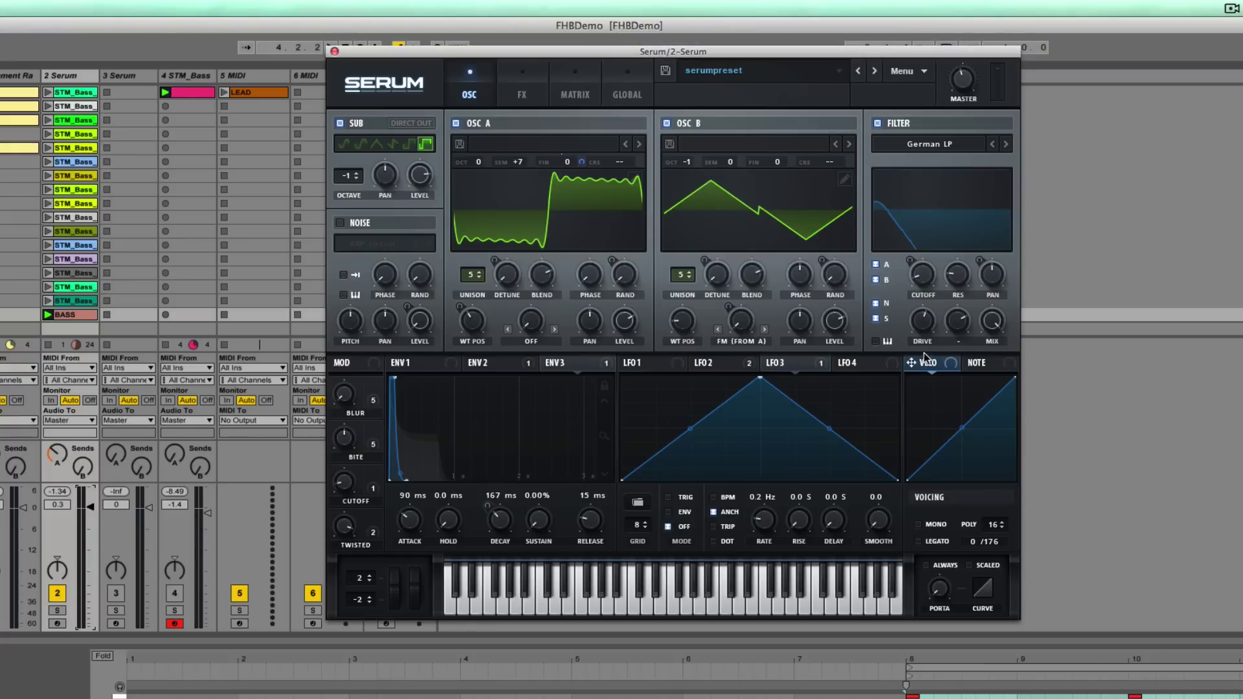
left_click(575, 91)
scroll(628, 208, "up", 5)
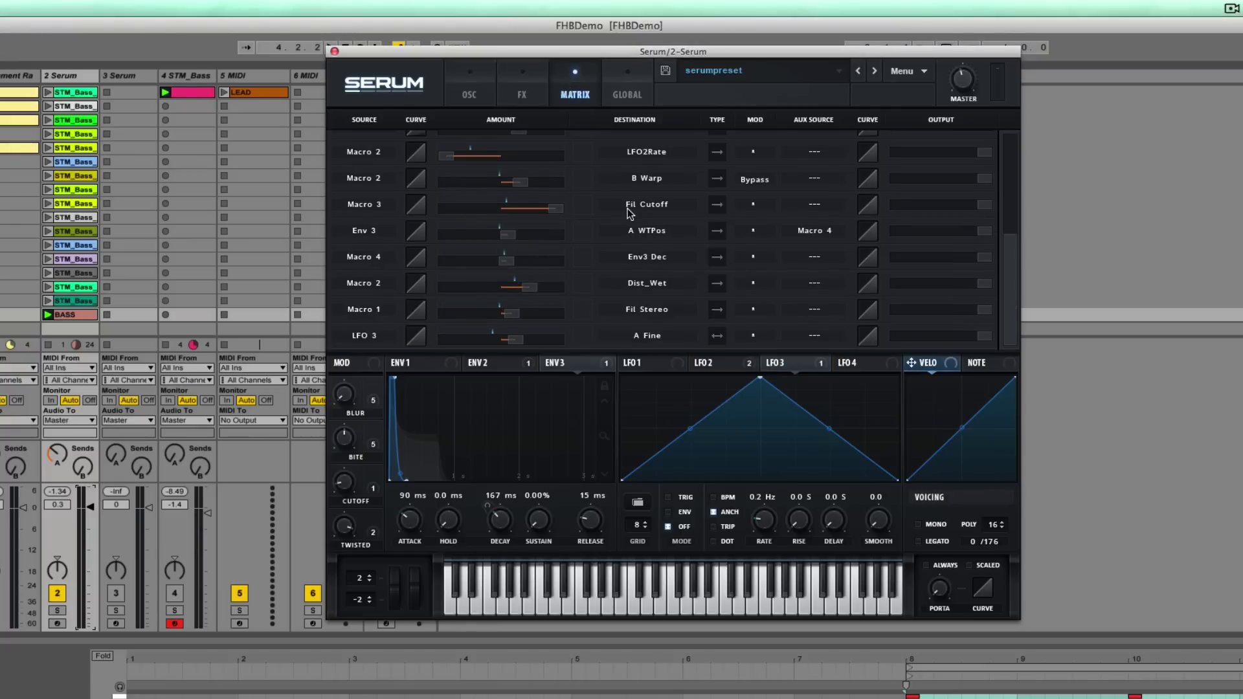
left_click(482, 101)
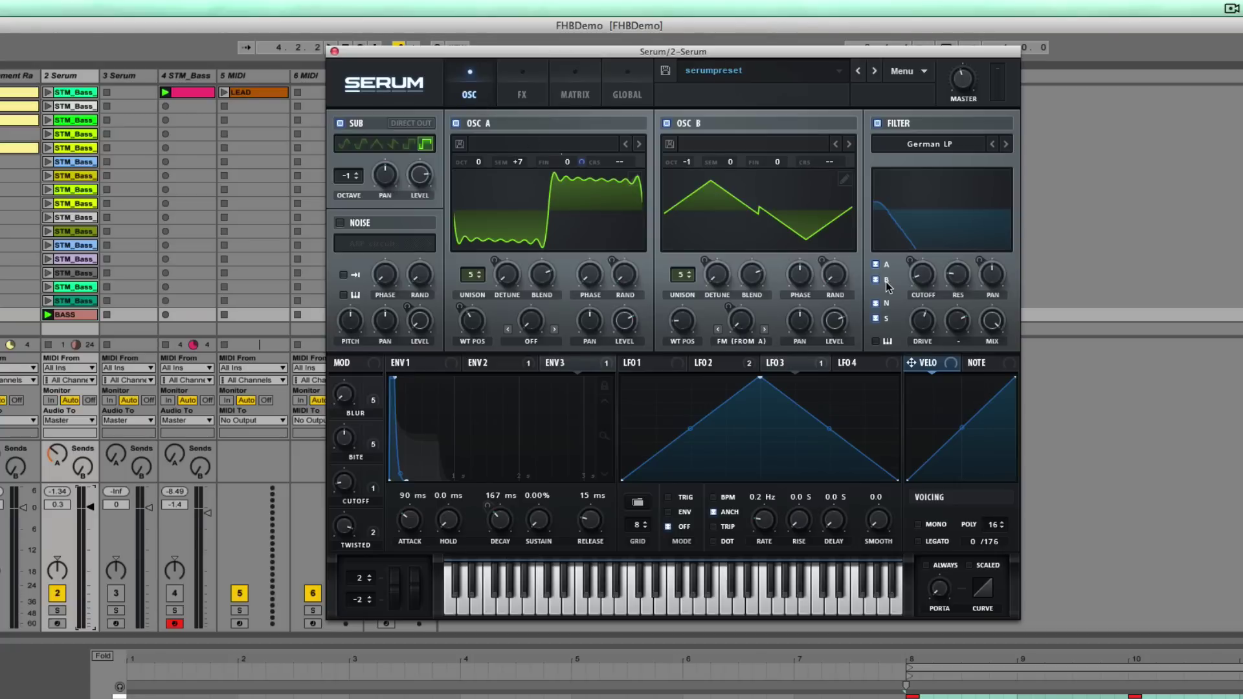
mouse_move(925, 363)
left_mouse_down()
mouse_move(919, 278)
mouse_move(937, 312)
mouse_move(924, 380)
mouse_move(932, 361)
left_mouse_up()
left_click_drag(941, 594, 941, 624)
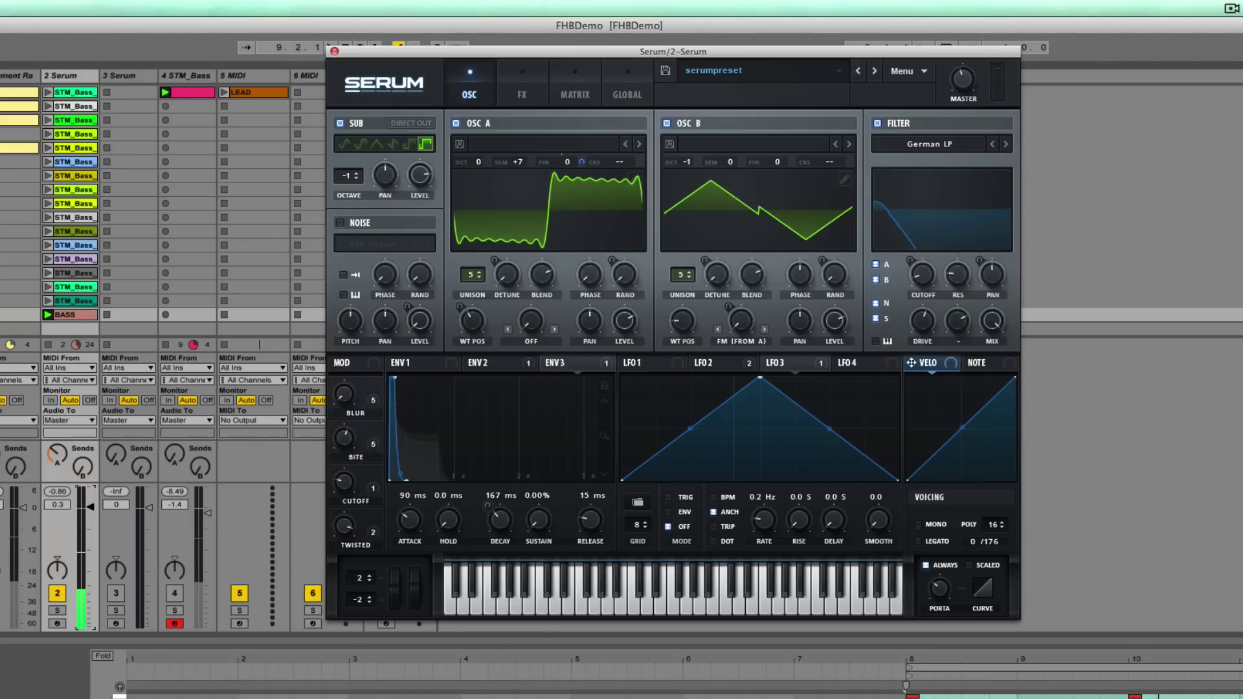
- Check the pitch-envelope tip in the PDF, and back in Serum remove the LFO 3 modulator from Osc A's fine pitch
key("super+Tab")
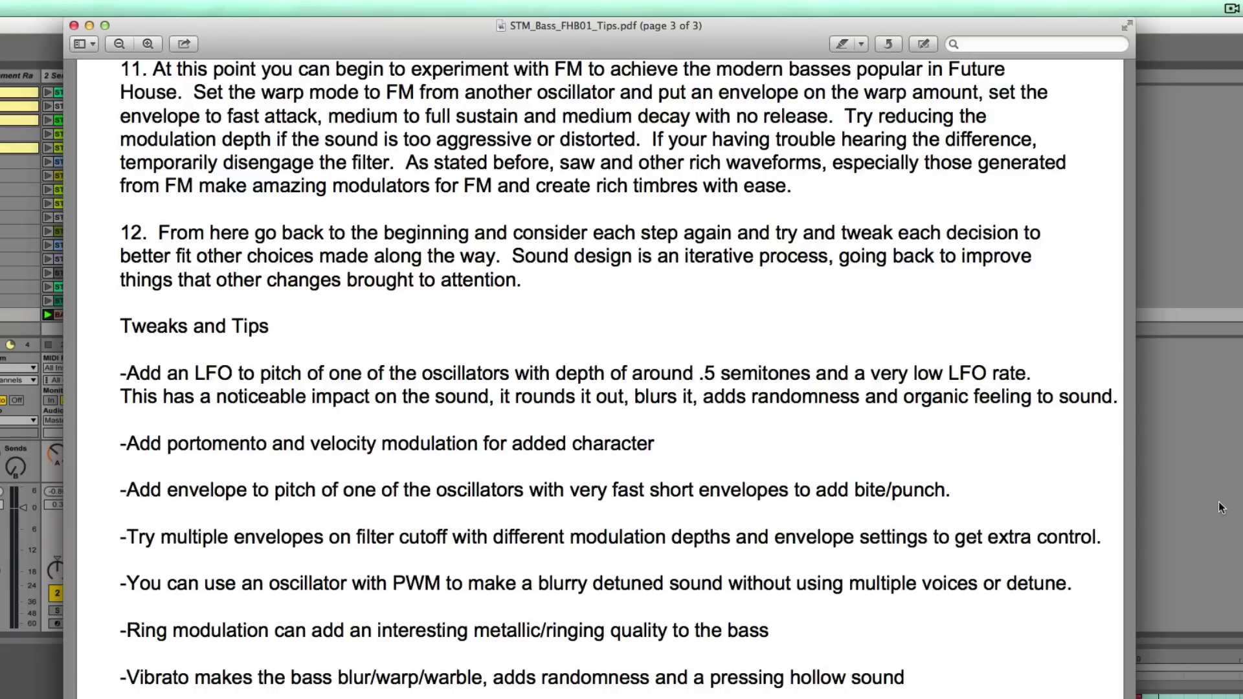
key("super+Tab")
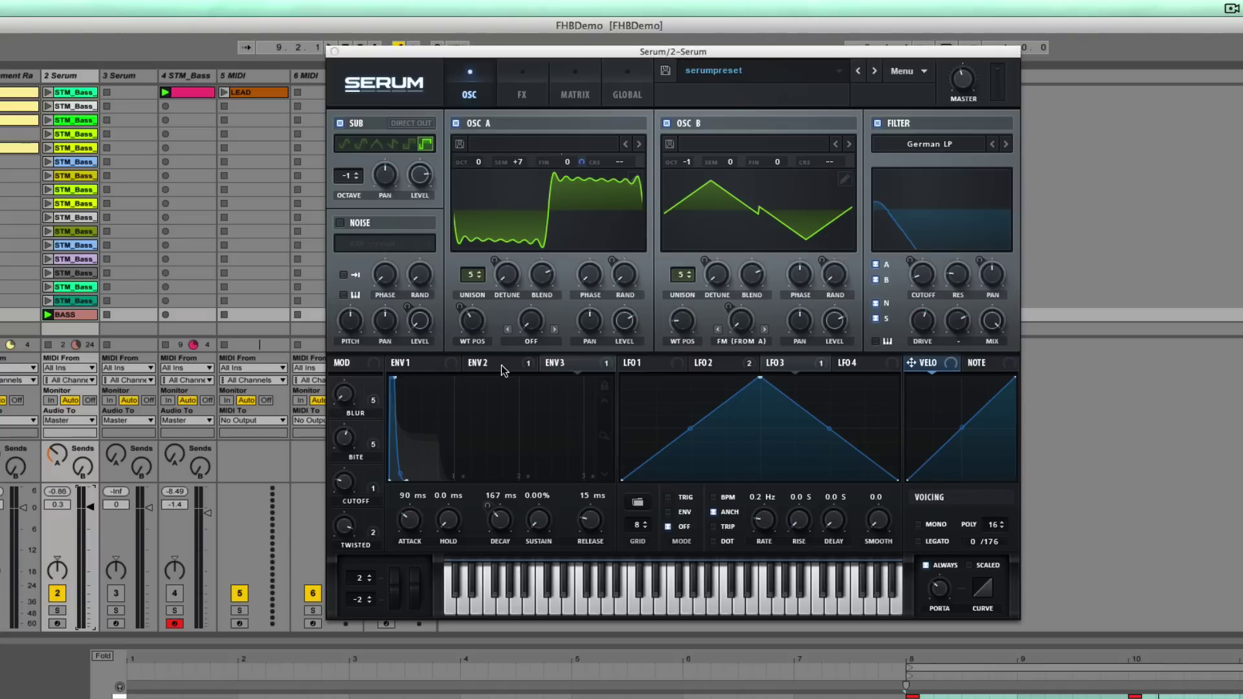
right_click(580, 162)
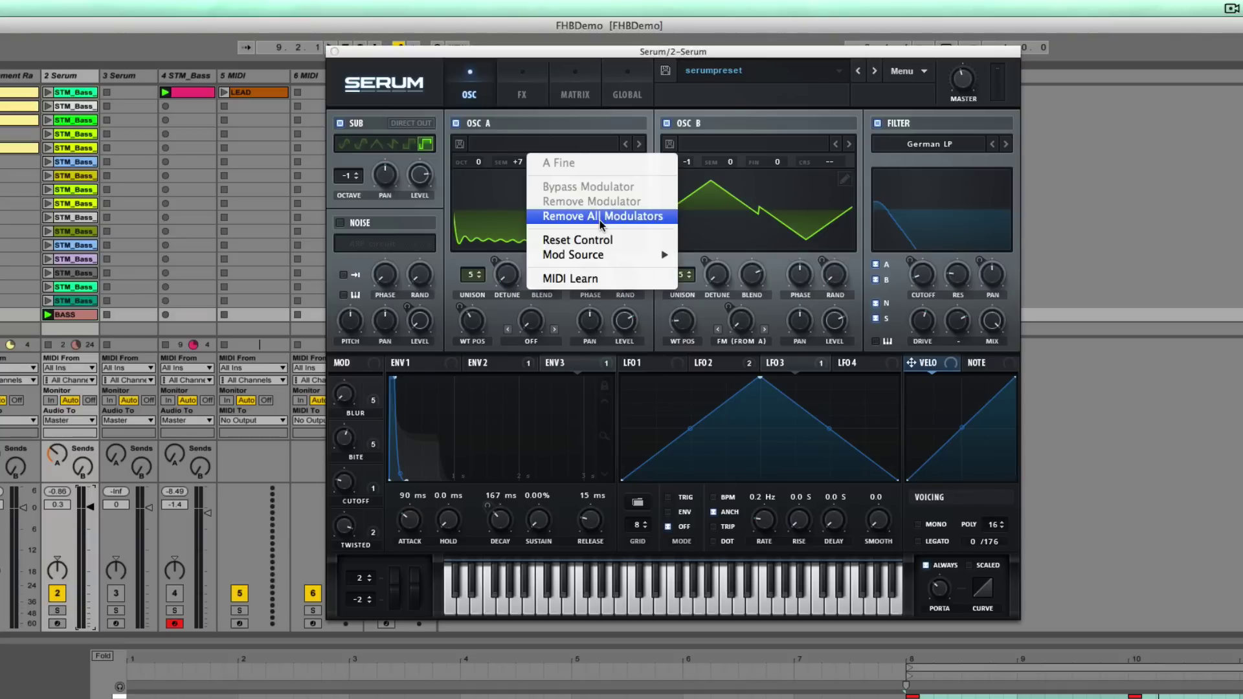
left_click(583, 258)
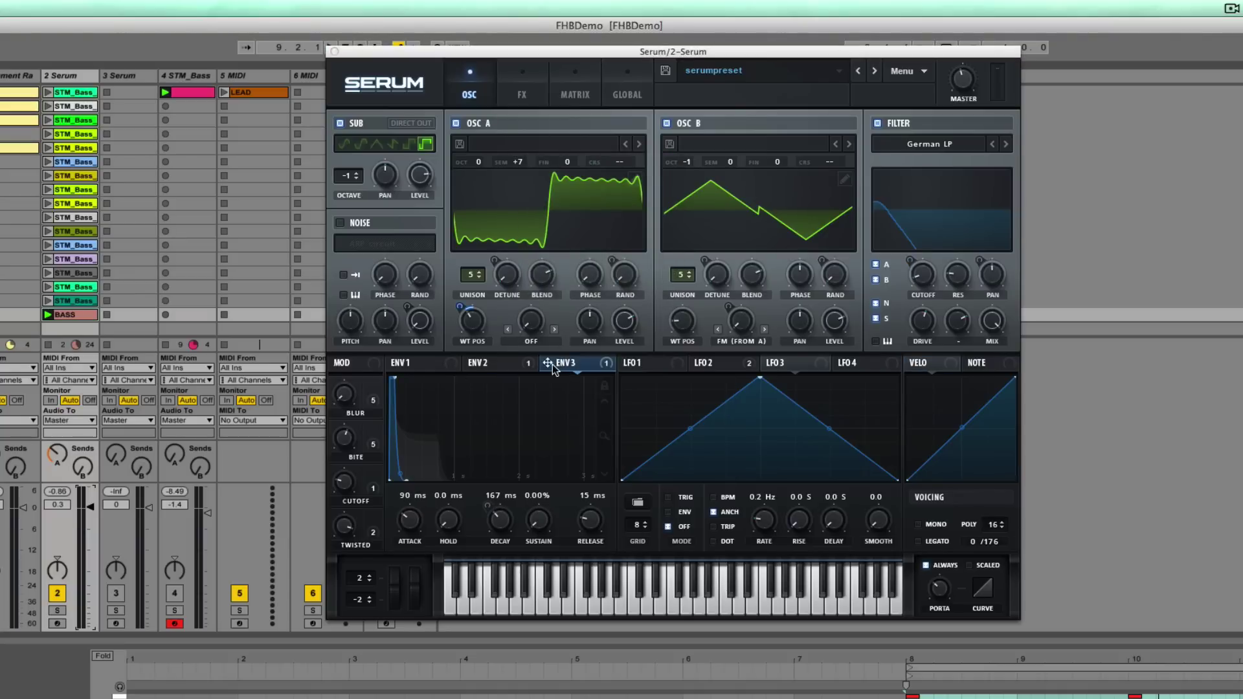
- Assign LFO 2 to Osc A's fine pitch and make the modulation unidirectional in the modulation matrix
left_click(715, 365)
left_click_drag(695, 365, 576, 166)
left_click(561, 91)
scroll(817, 320, "down", 5)
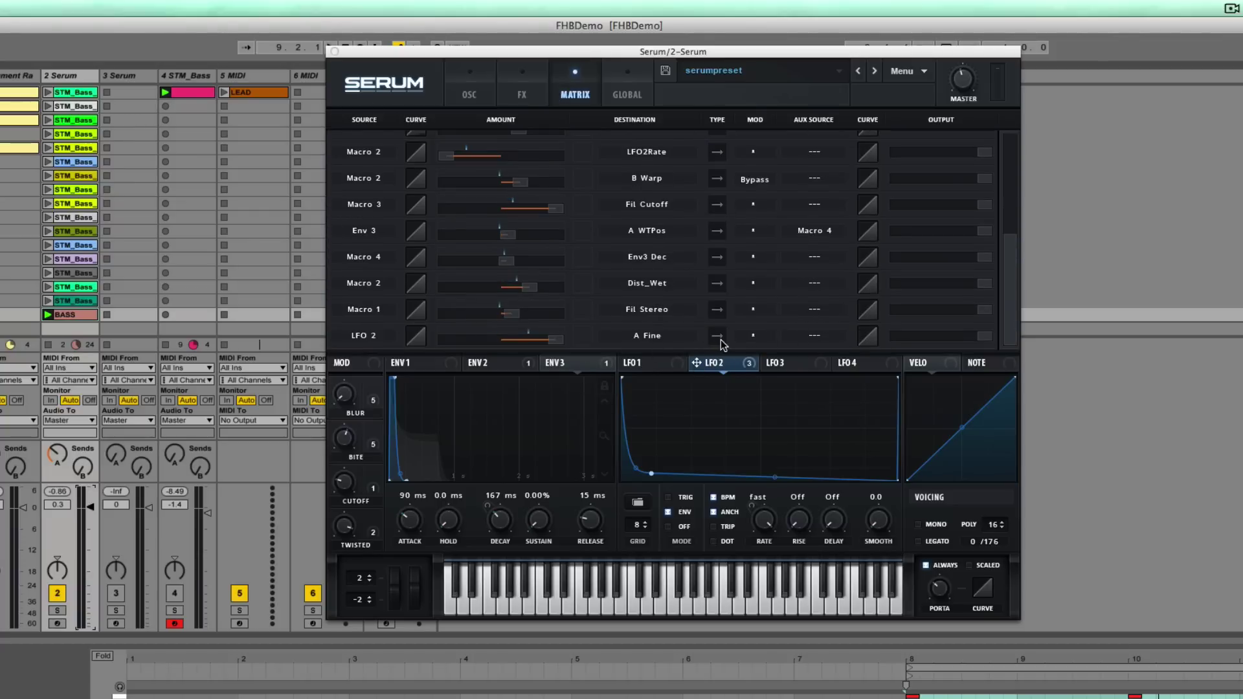
left_click(470, 94)
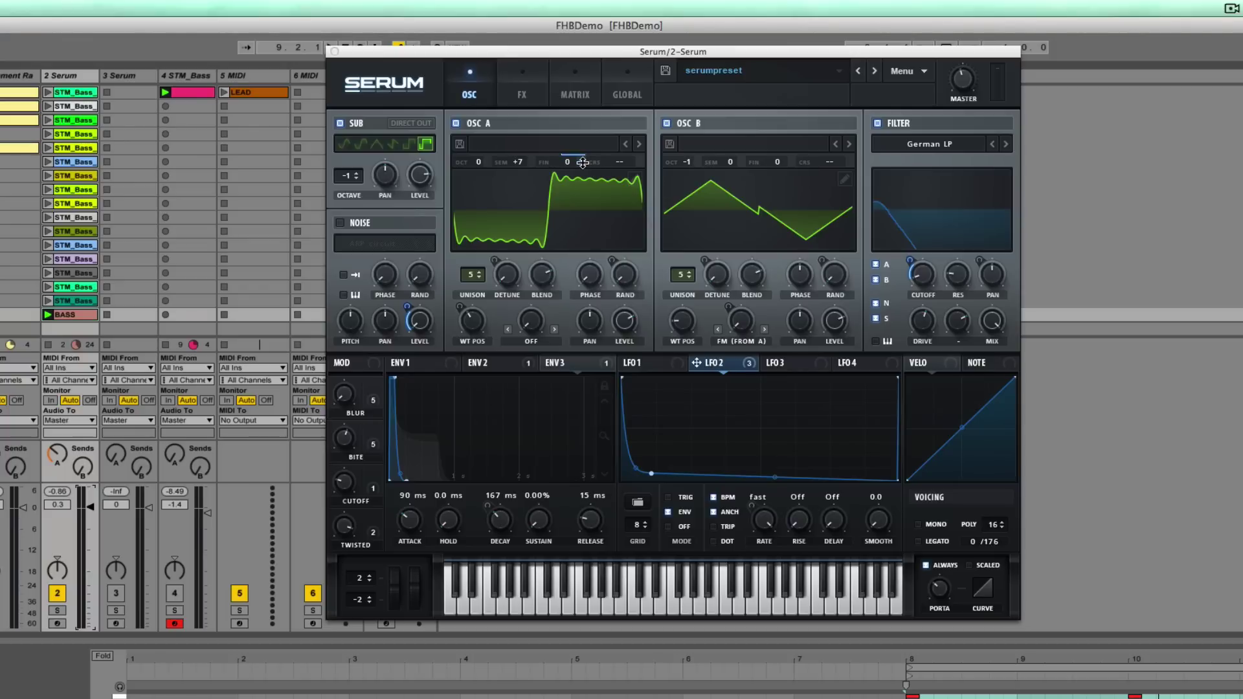
- Adjust LFO 2's modulation depth on Osc A's fine pitch while auditioning the bass during playback
left_click_drag(583, 162, 578, 193)
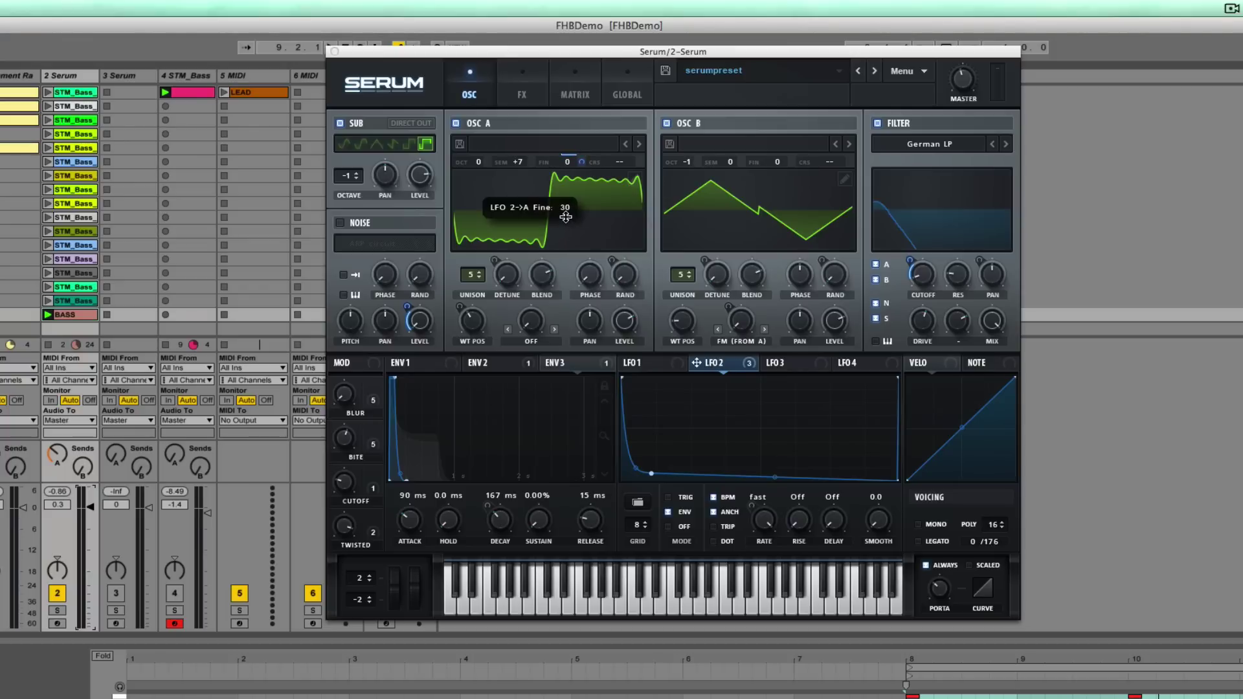
left_click_drag(574, 170, 573, 165)
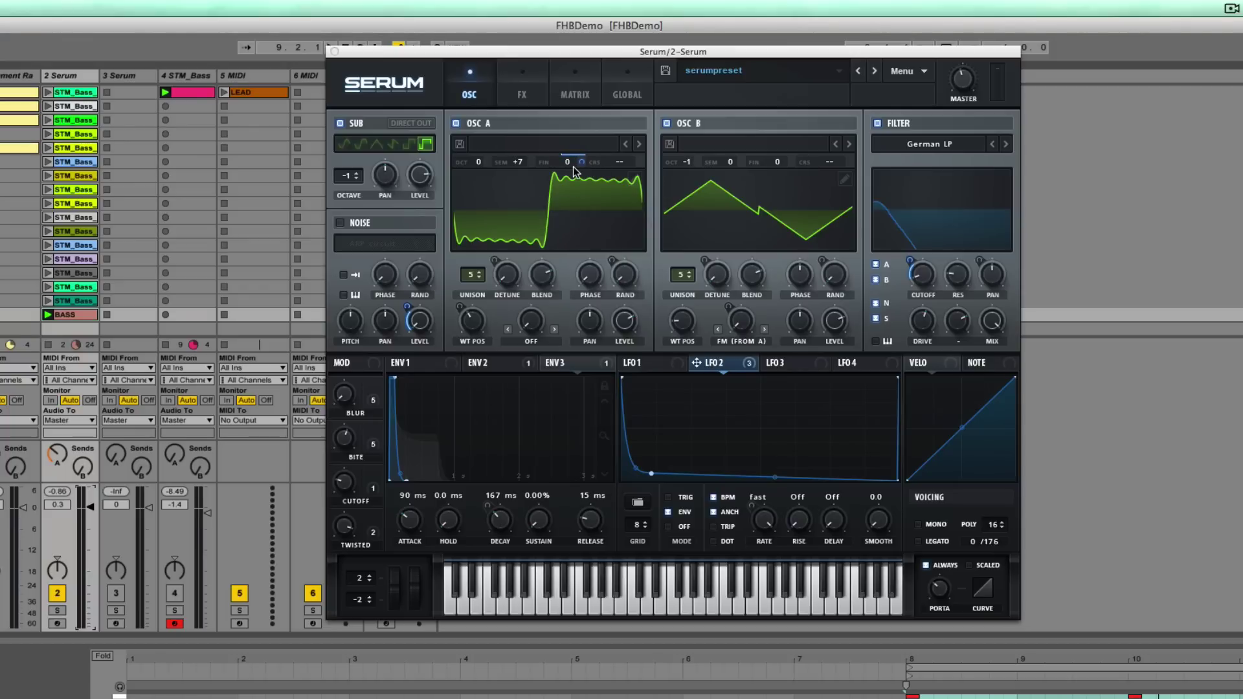
key("space")
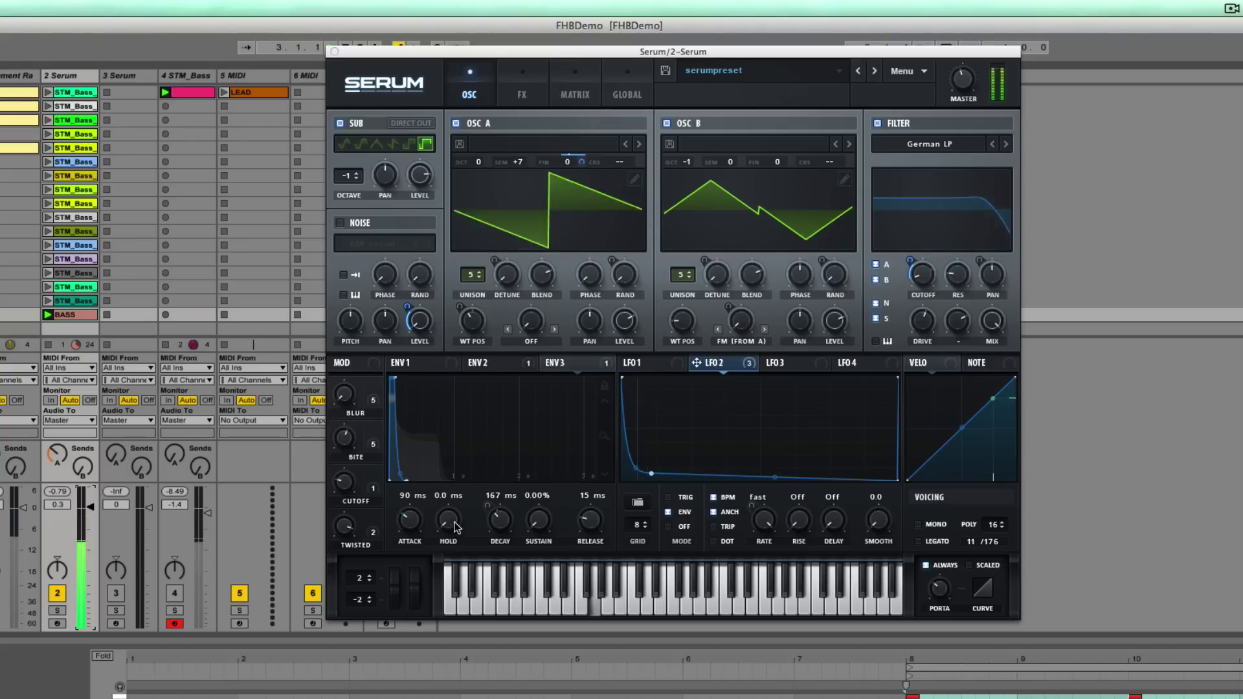
left_click_drag(581, 161, 578, 70)
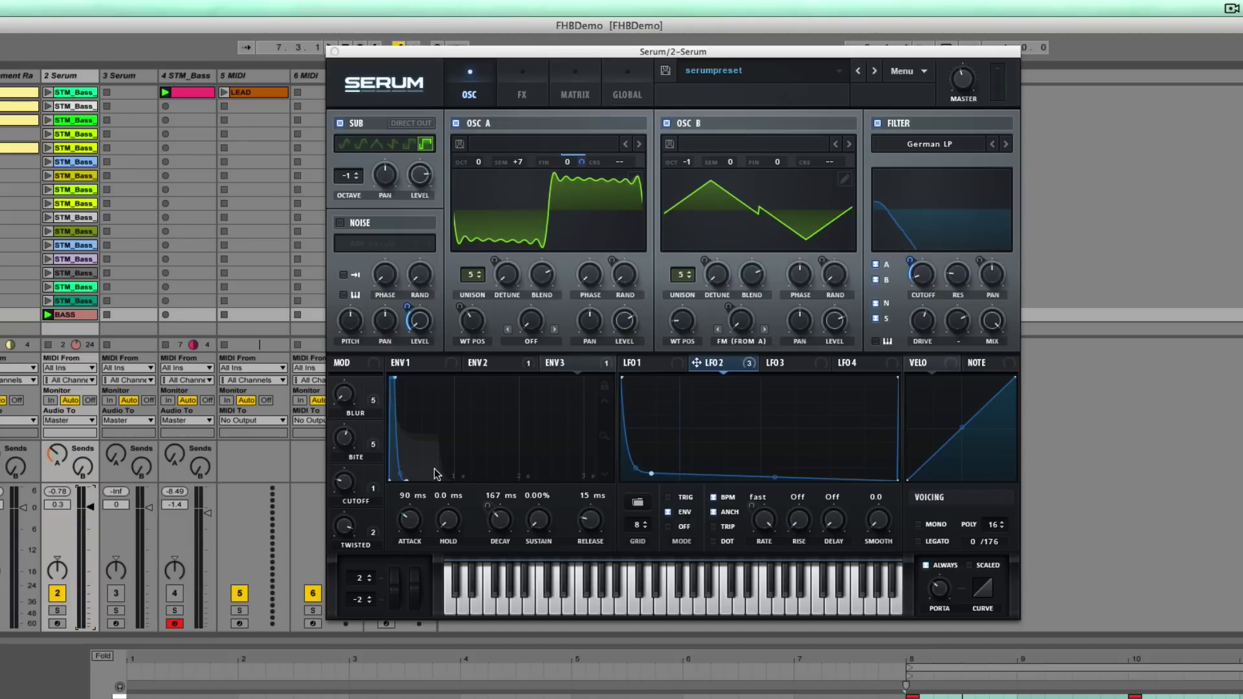
key("space")
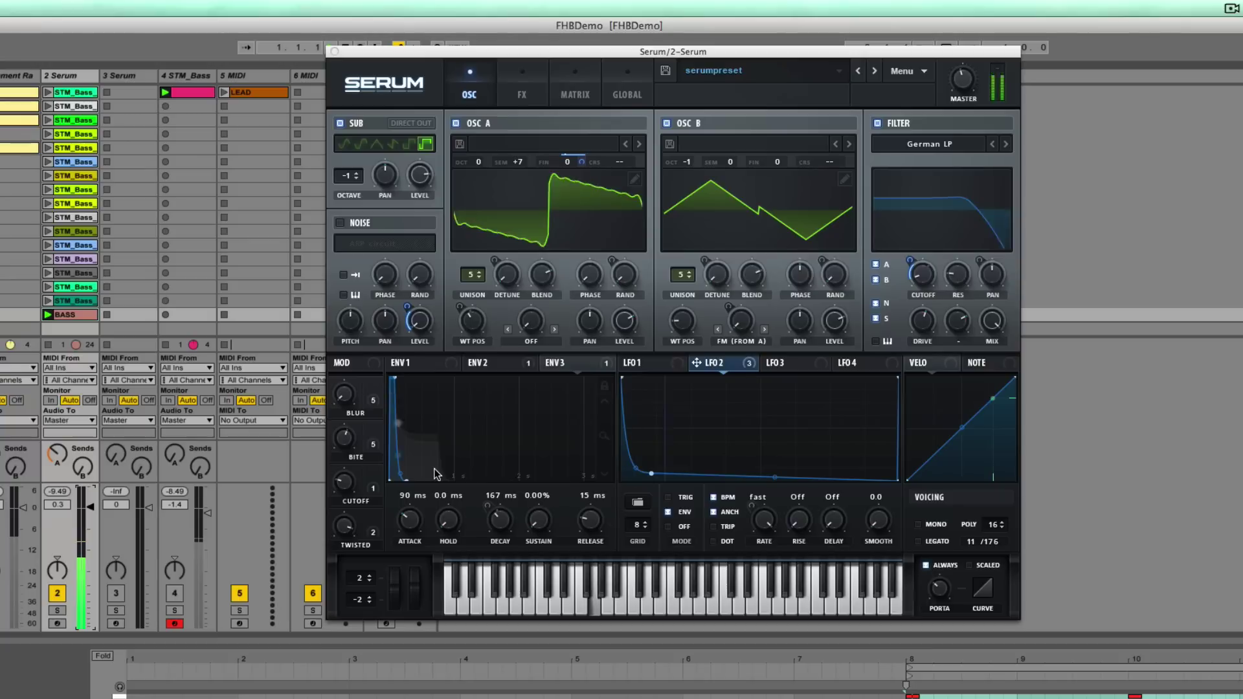
left_click_drag(352, 408, 346, 464)
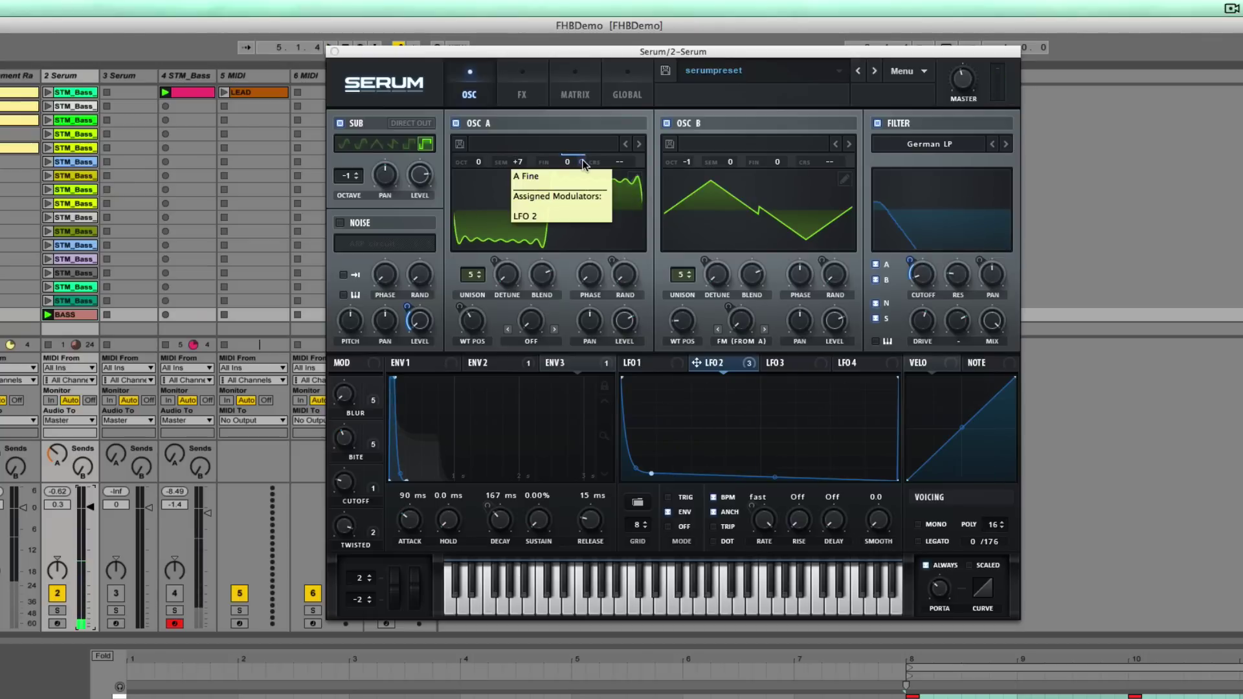
mouse_move(584, 164)
left_mouse_down()
mouse_move(582, 205)
mouse_move(576, 166)
left_mouse_up()
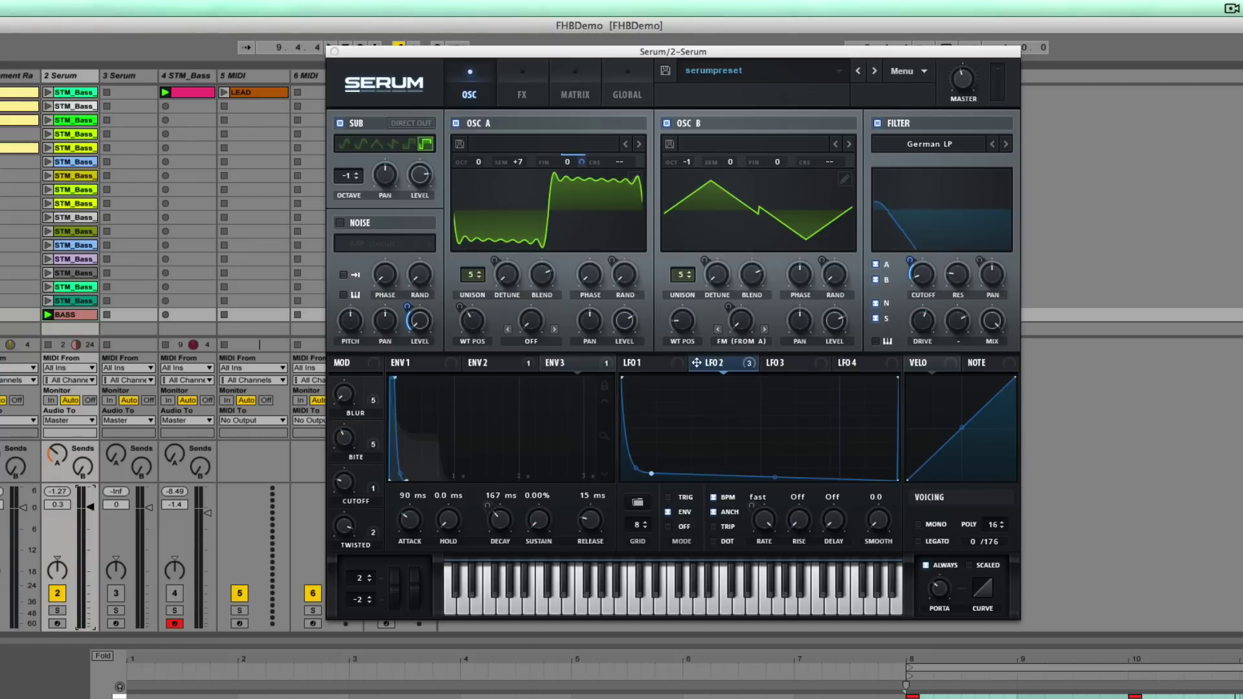
- Read the tip on multiple filter cutoff envelopes in the PDF, and back in Serum inspect Env 2 and LFO 2
key("super+Tab")
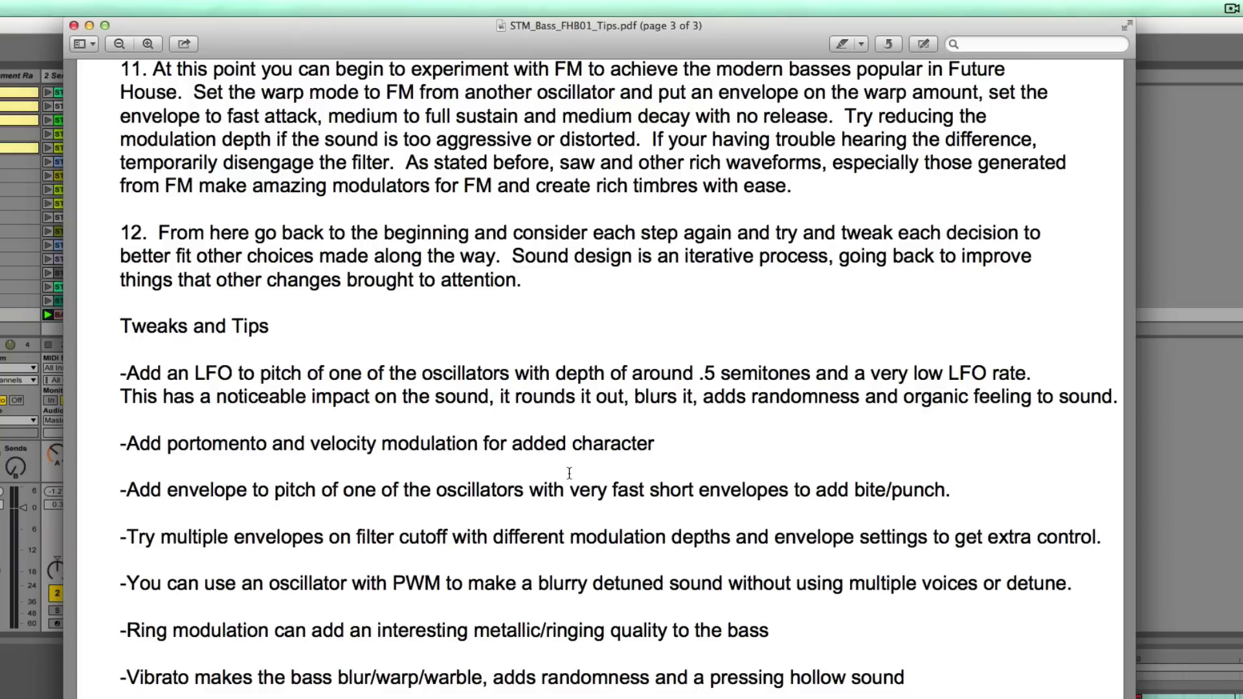
left_click(1189, 546)
left_click(491, 366)
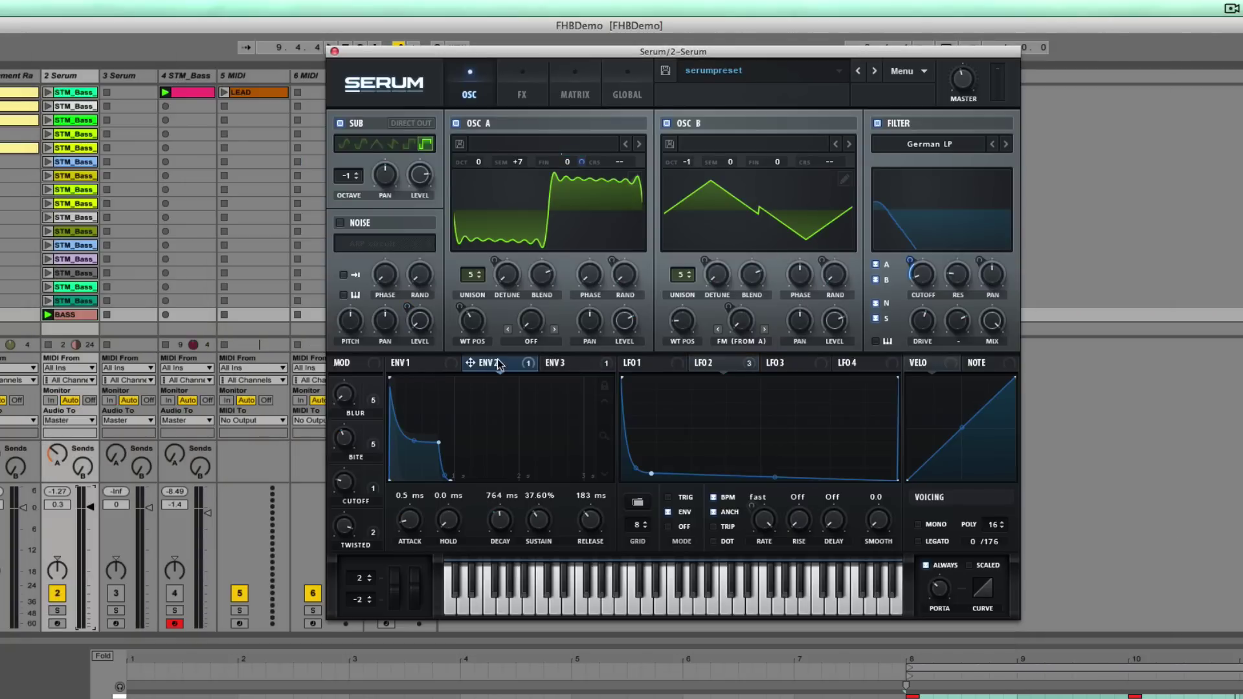
left_click(718, 364)
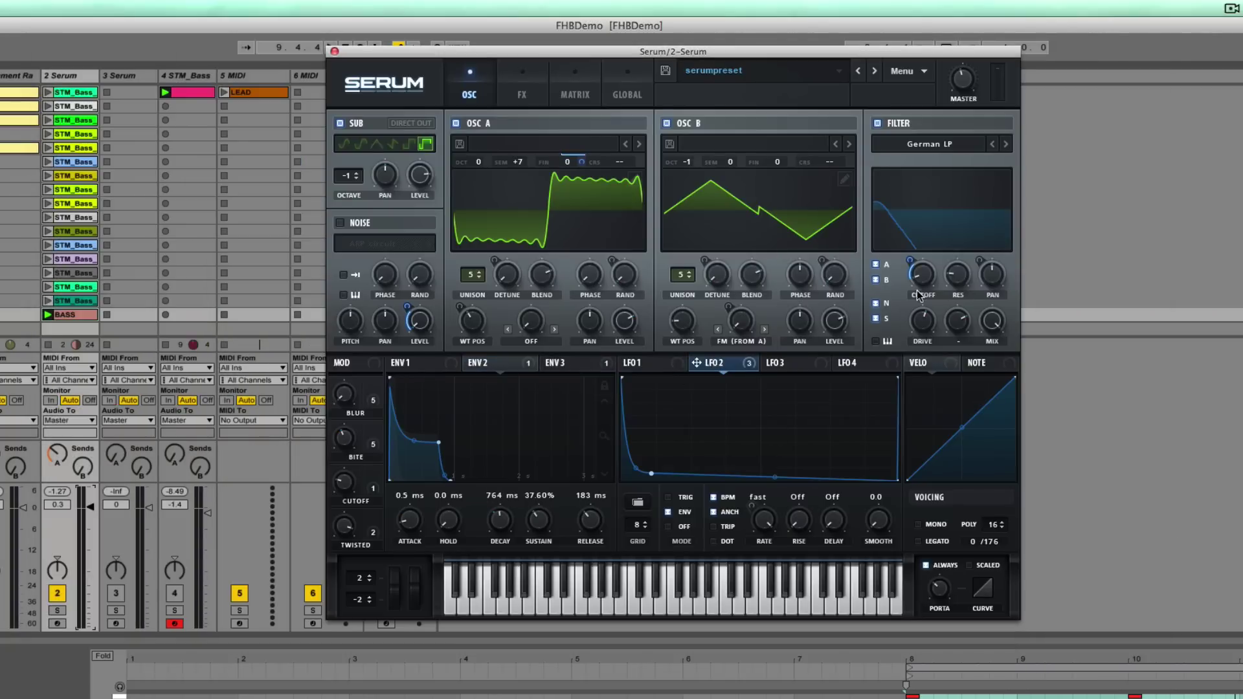
- Check the PWM tip in the PDF, and in Serum give Osc B one unison voice and the Basic Shapes wavetable's square wave
key("super+Tab")
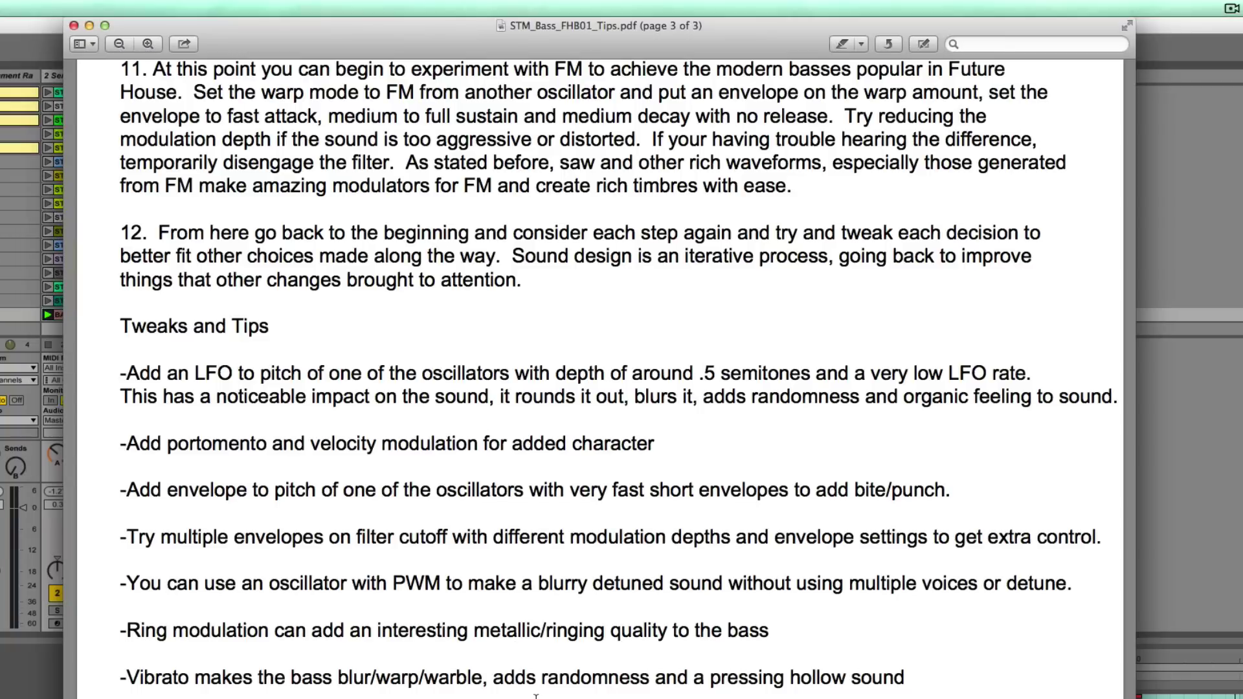
key("super+Tab")
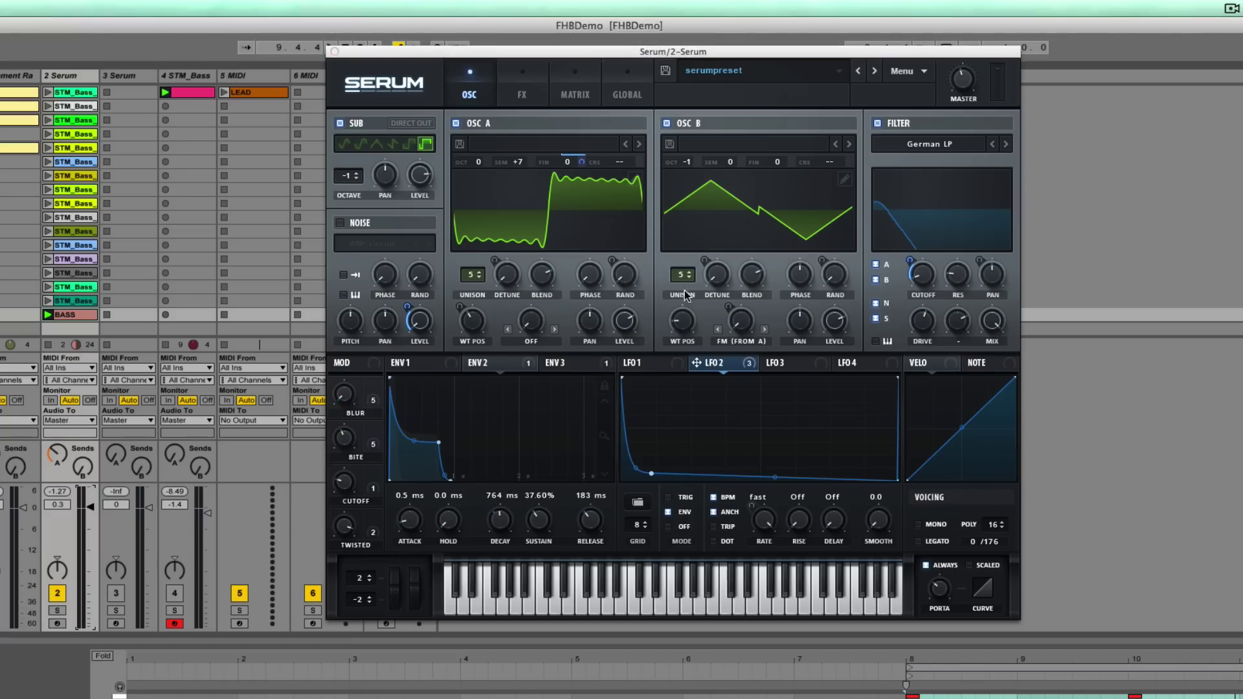
left_click(750, 149)
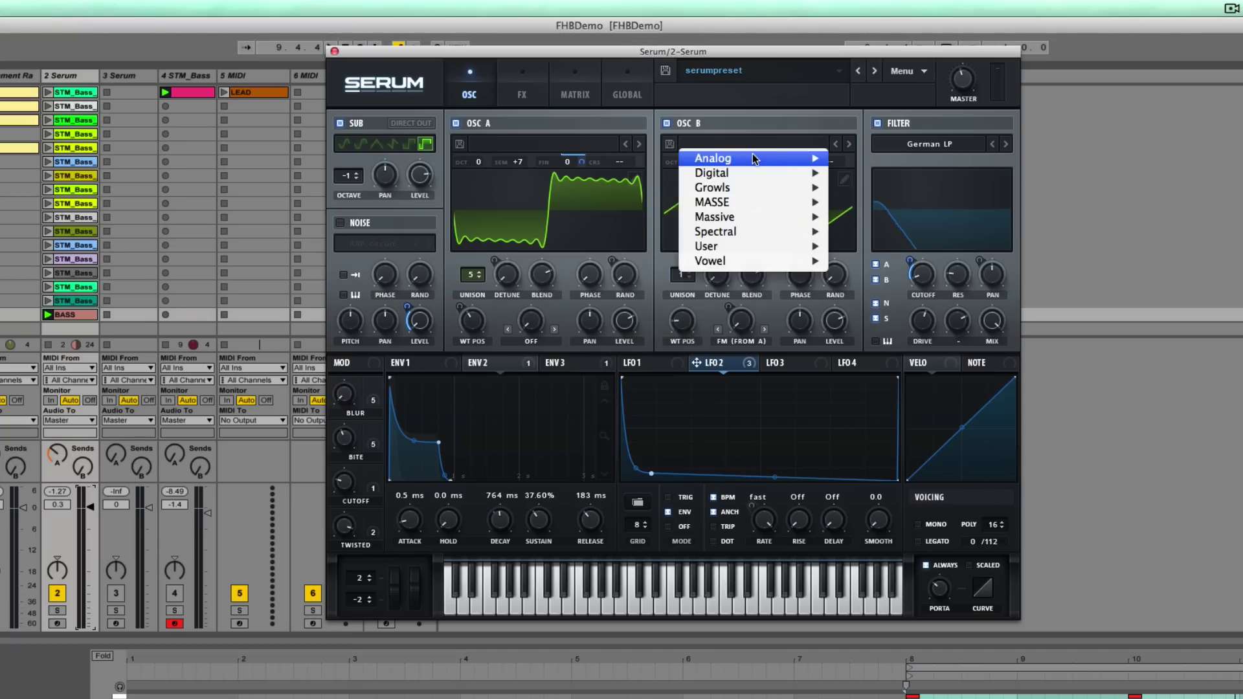
mouse_move(754, 160)
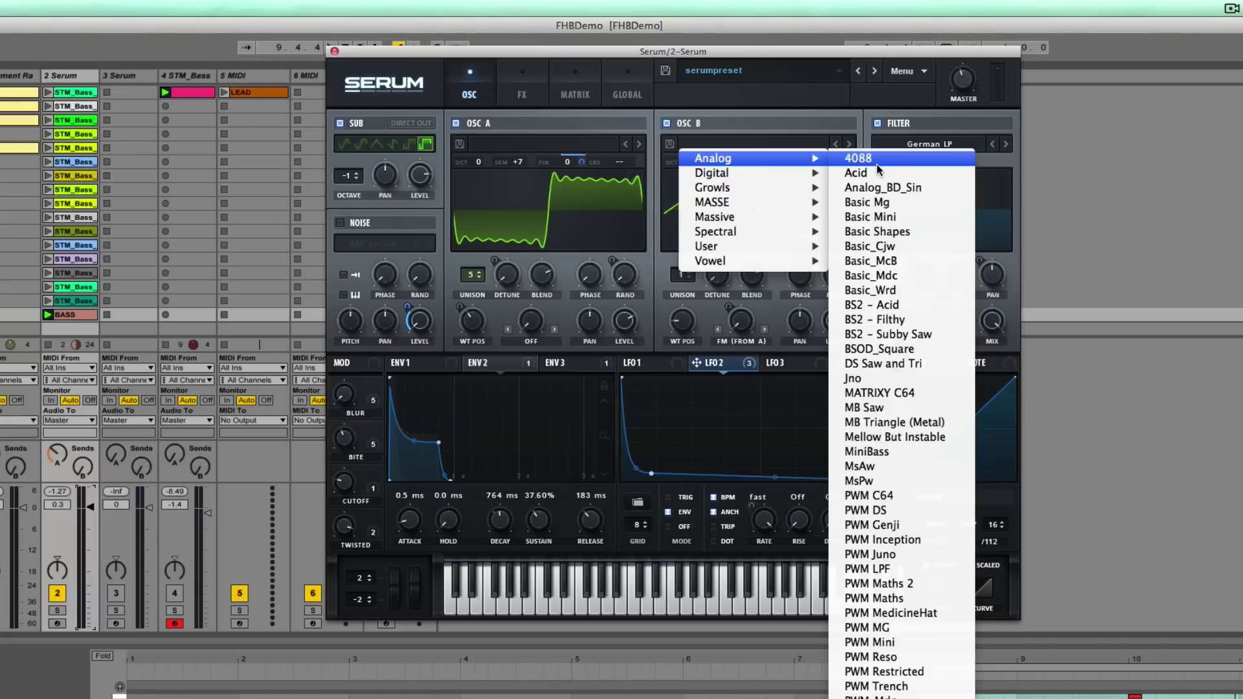
left_click(879, 232)
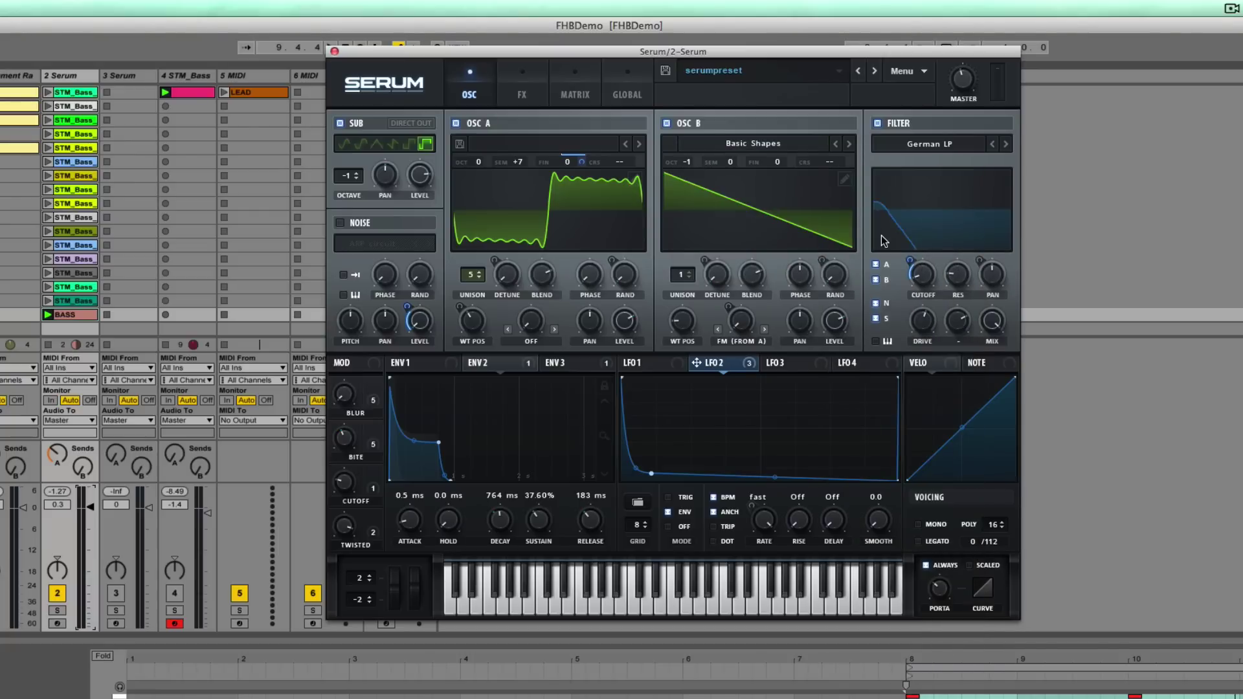
left_click_drag(680, 333, 693, 251)
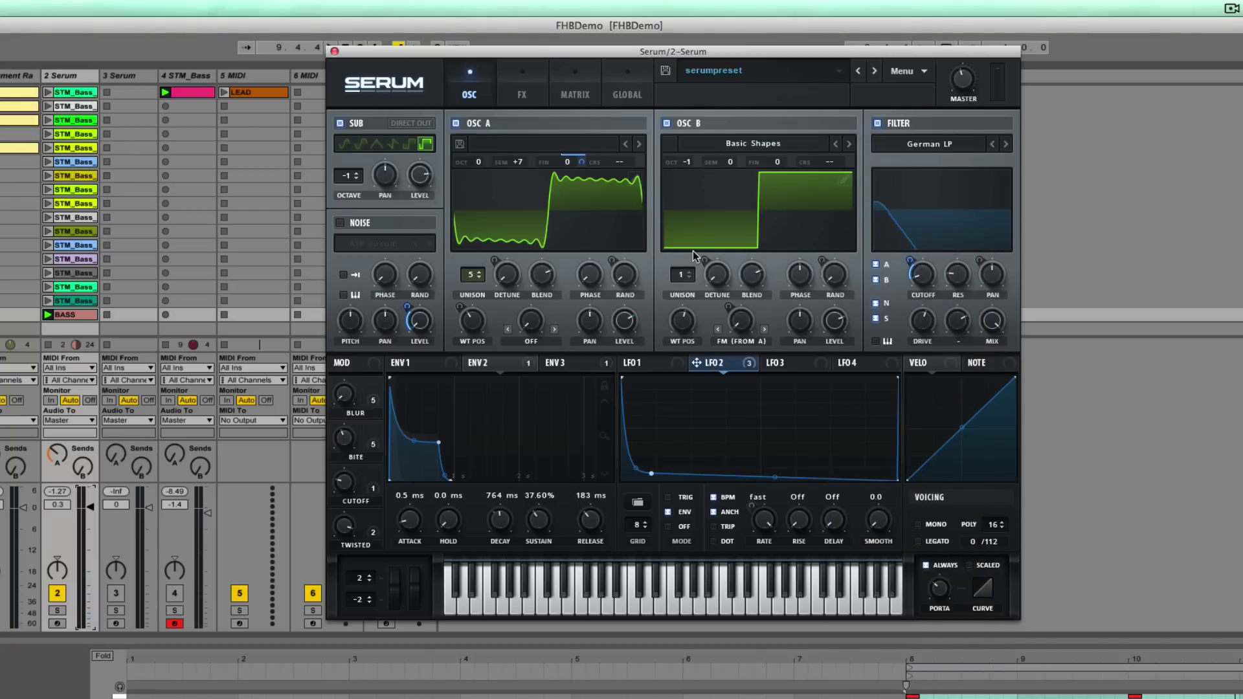
- Remove the modulator from the noise oscillator's level, and set Osc B's warp mode to PWM with the amount at about 57%
right_click(421, 320)
left_click(445, 377)
left_click(746, 334)
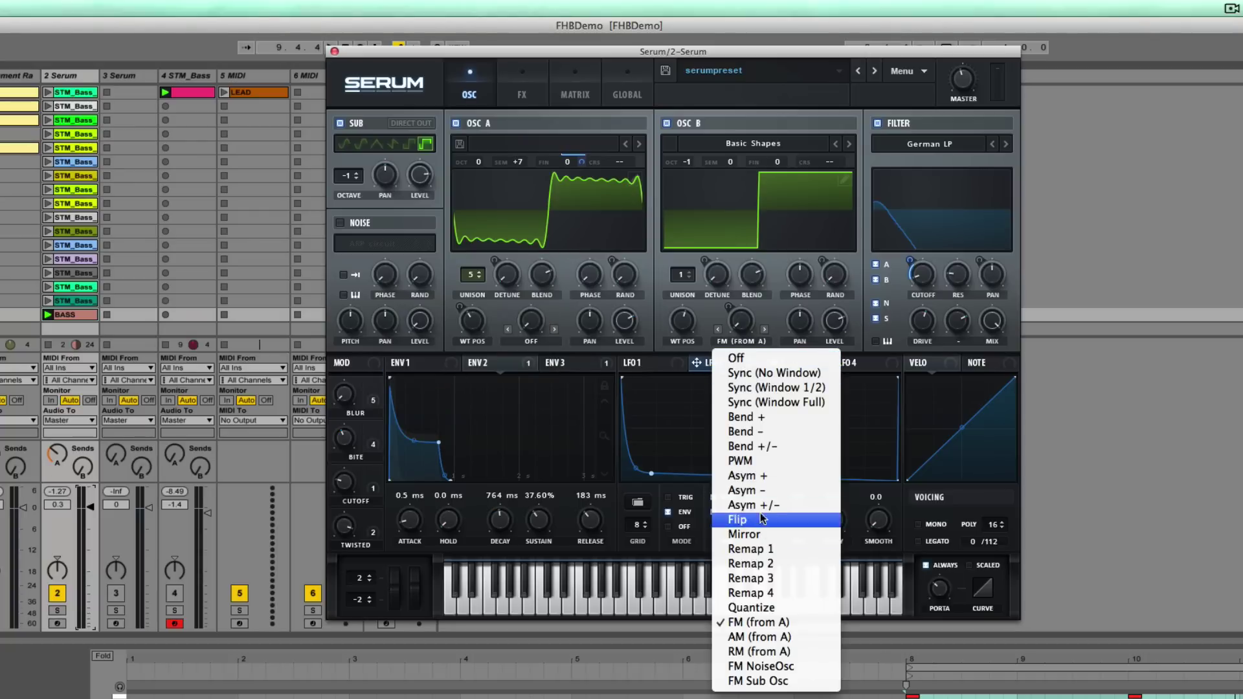
left_click(745, 461)
left_click_drag(741, 321, 740, 244)
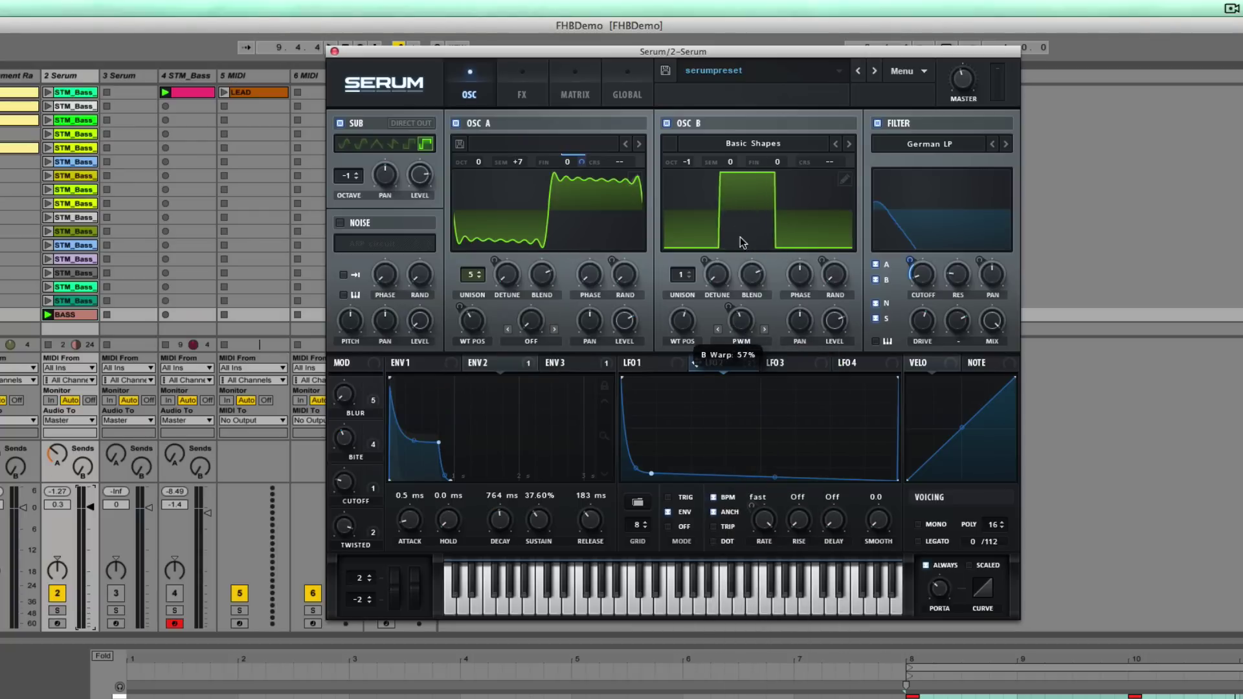
- Assign LFO 3 to Osc B's PWM amount, review the routing in the modulation matrix, and increase its modulation depth
left_click(781, 363)
left_click_drag(769, 363, 746, 327)
left_click(574, 94)
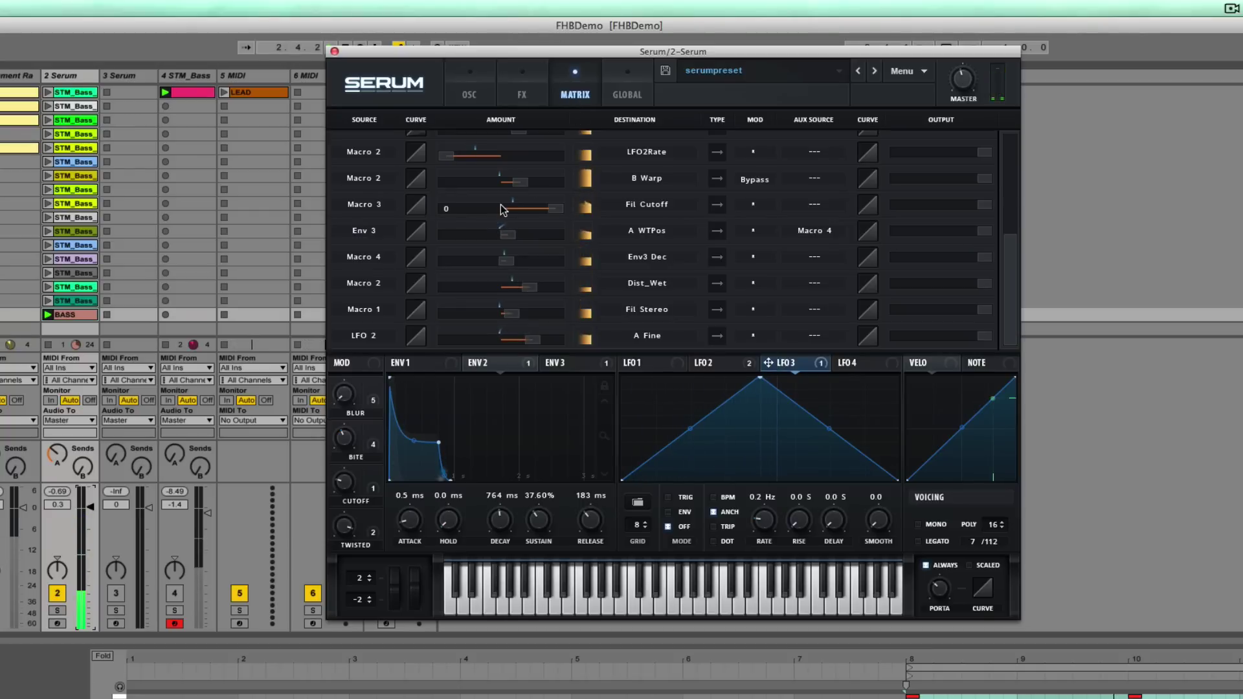
scroll(500, 210, "up", 5)
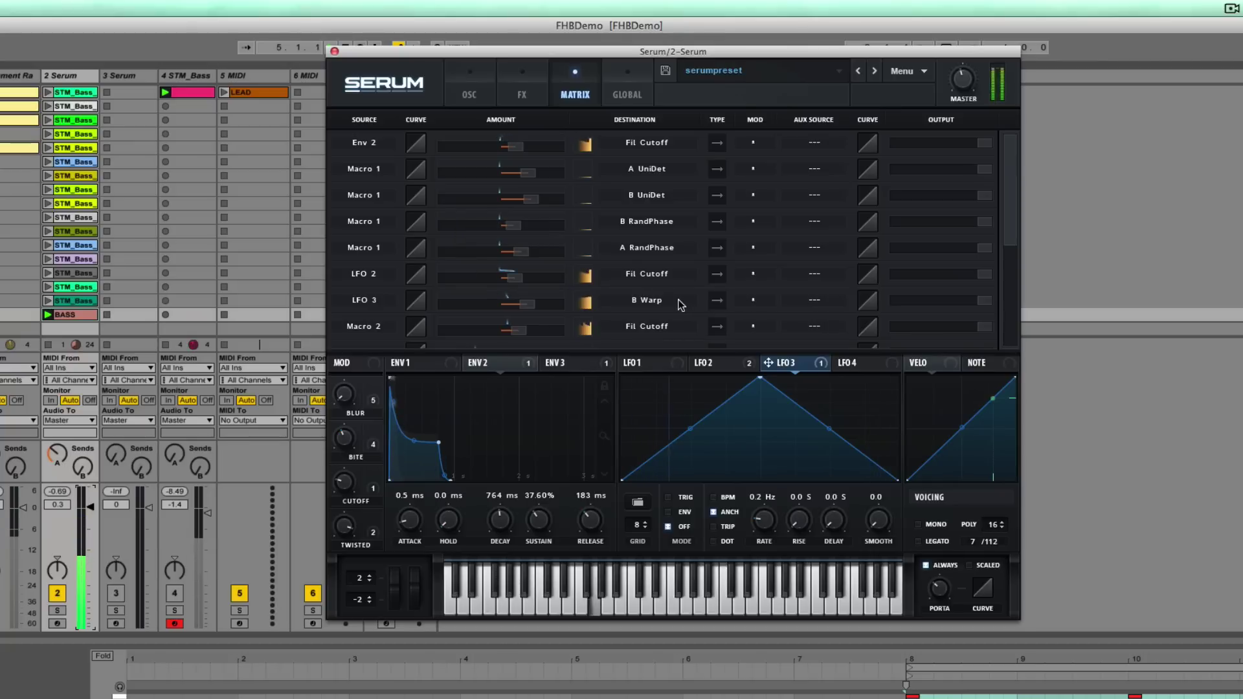
scroll(682, 301, "down", 5)
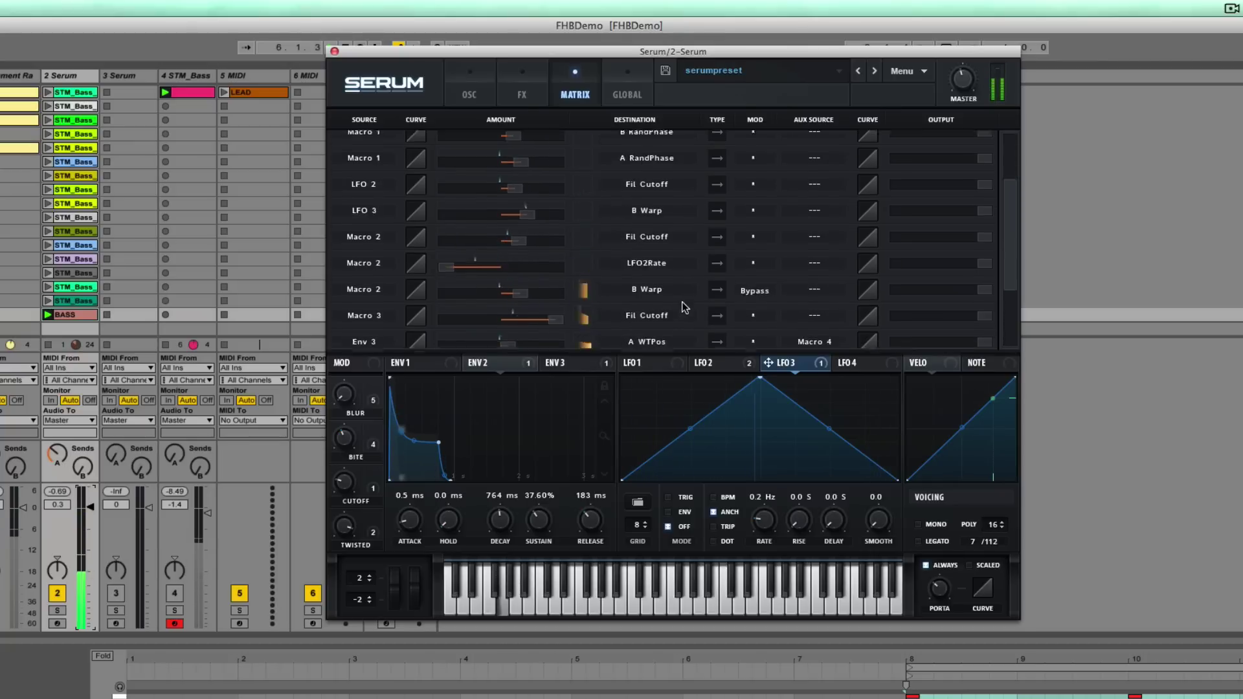
scroll(682, 301, "up", 5)
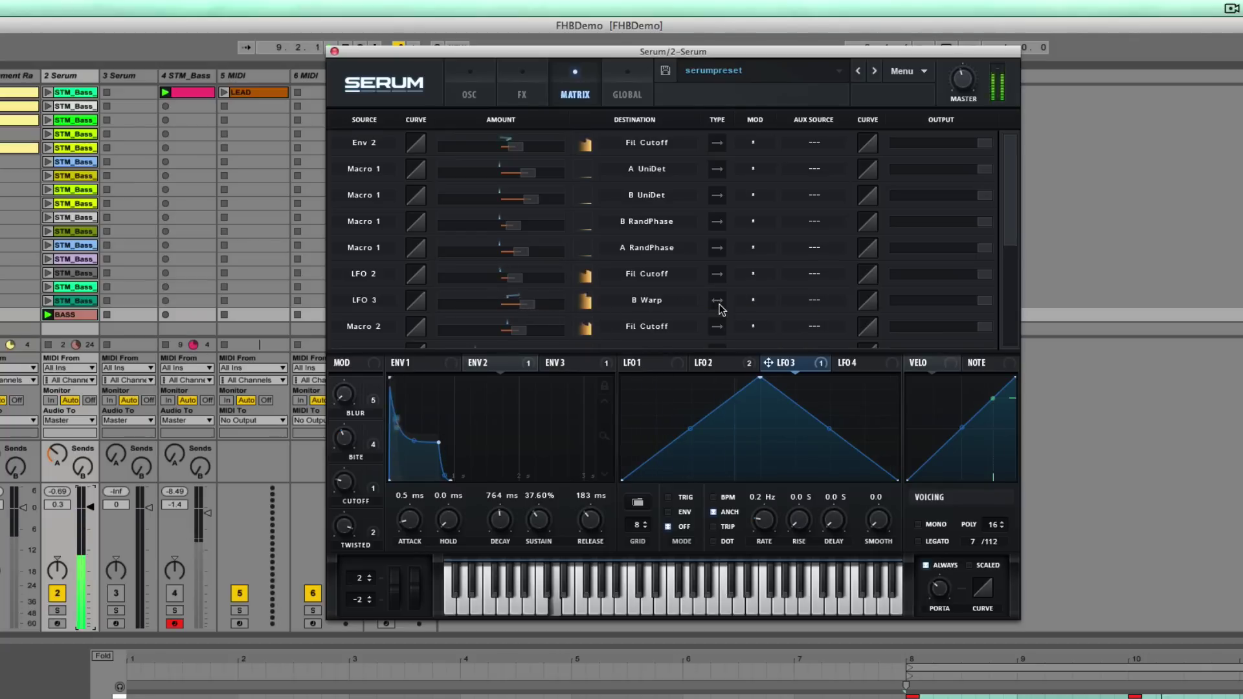
left_click(469, 89)
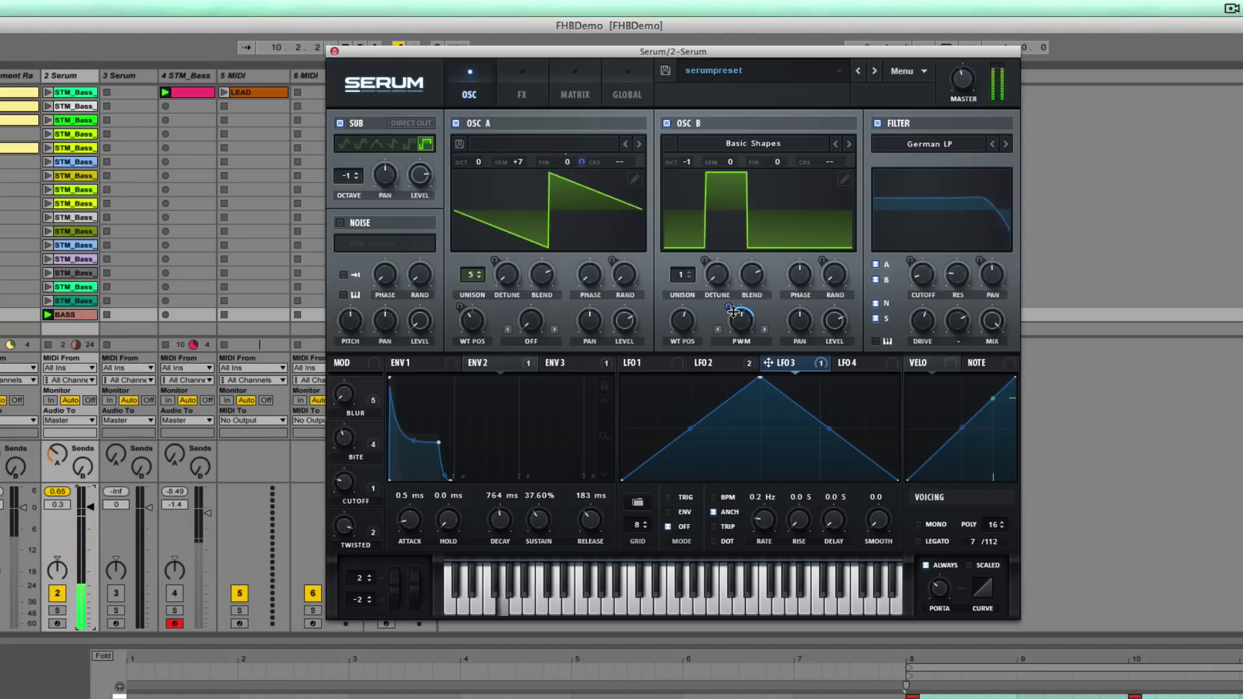
left_click_drag(744, 321, 726, 295)
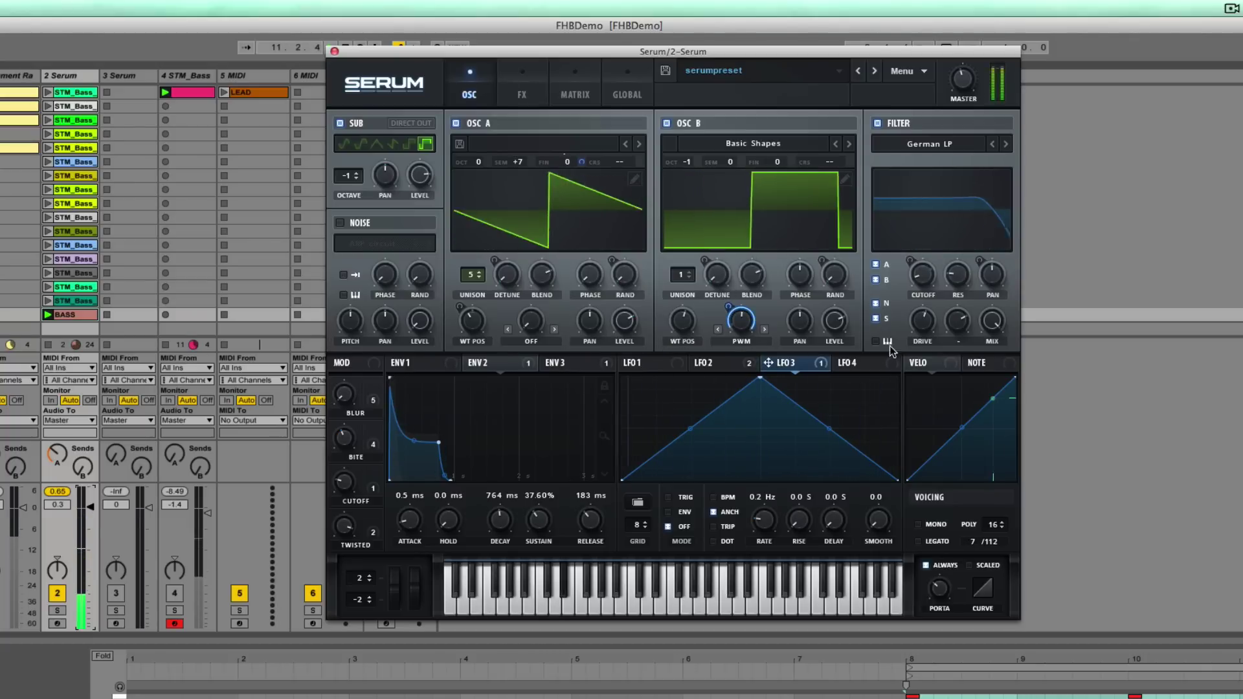
- Raise LFO 3's rate to 100 Hz and compare the bass with Osc B switched off and on
left_click_drag(771, 502, 776, 415)
left_click_drag(765, 514, 770, 463)
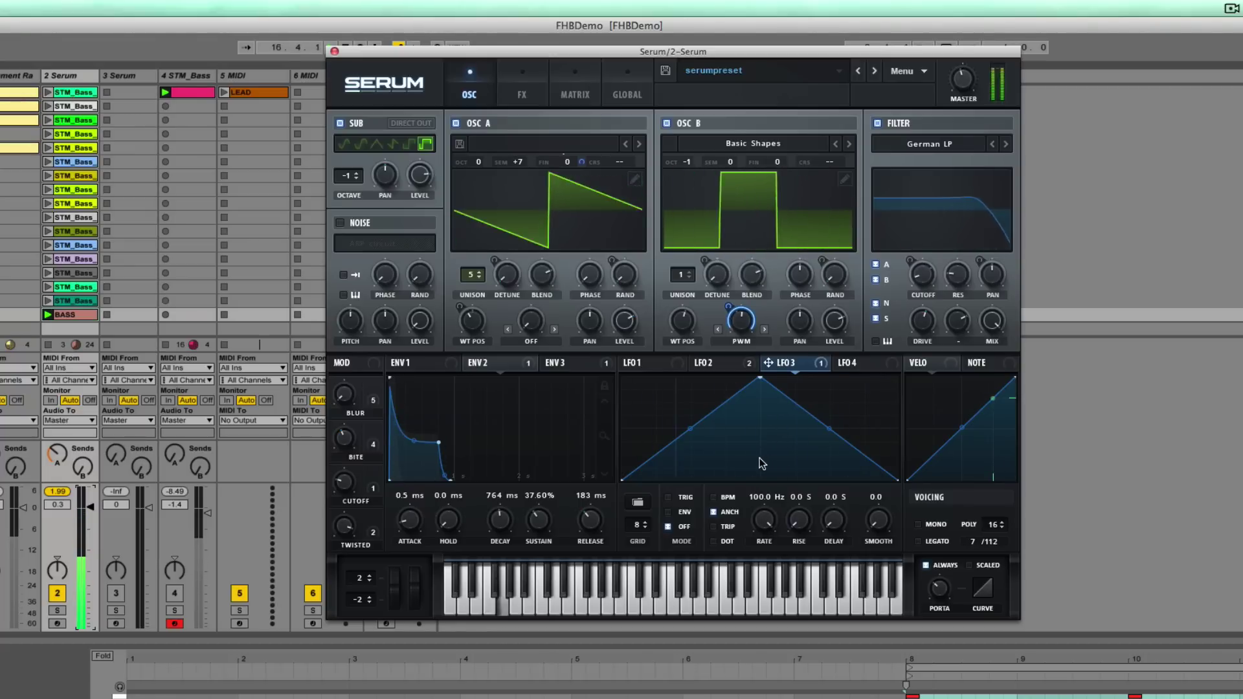
left_click(667, 124)
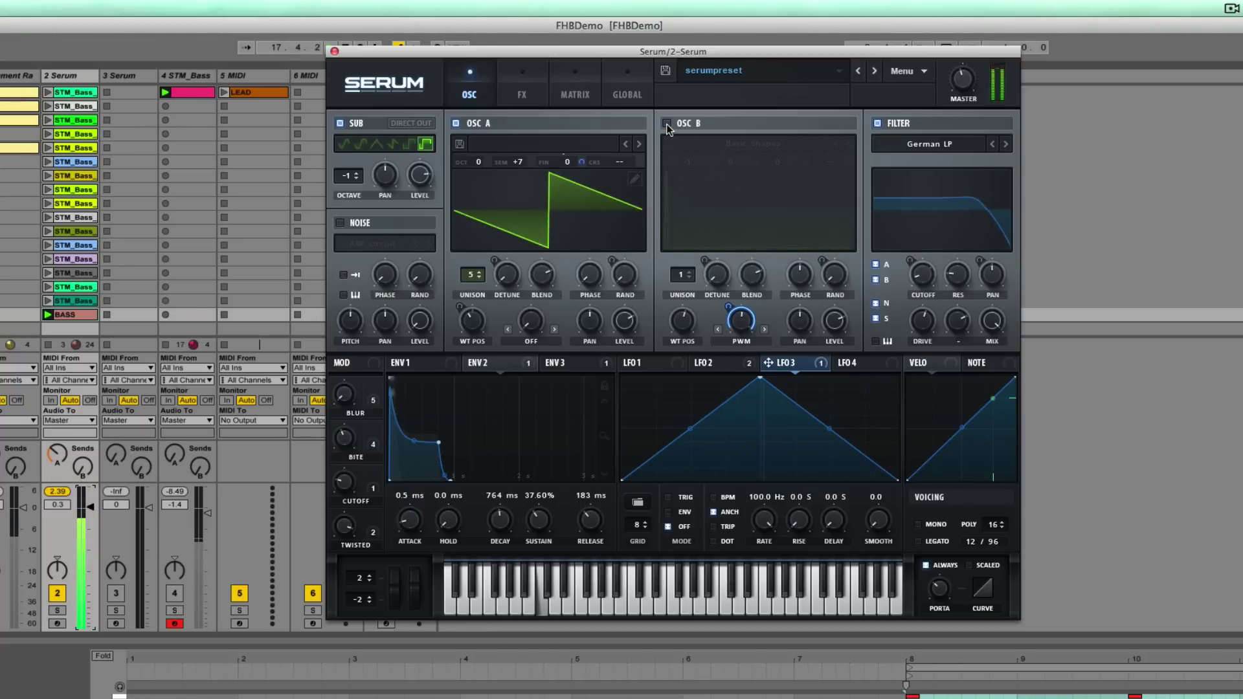
left_click(667, 124)
- Try LFO 3 at a 1.0 Hz rate, return it to 100 Hz, and tweak the Cutoff and Bite macros during playback
left_click_drag(767, 529, 753, 610)
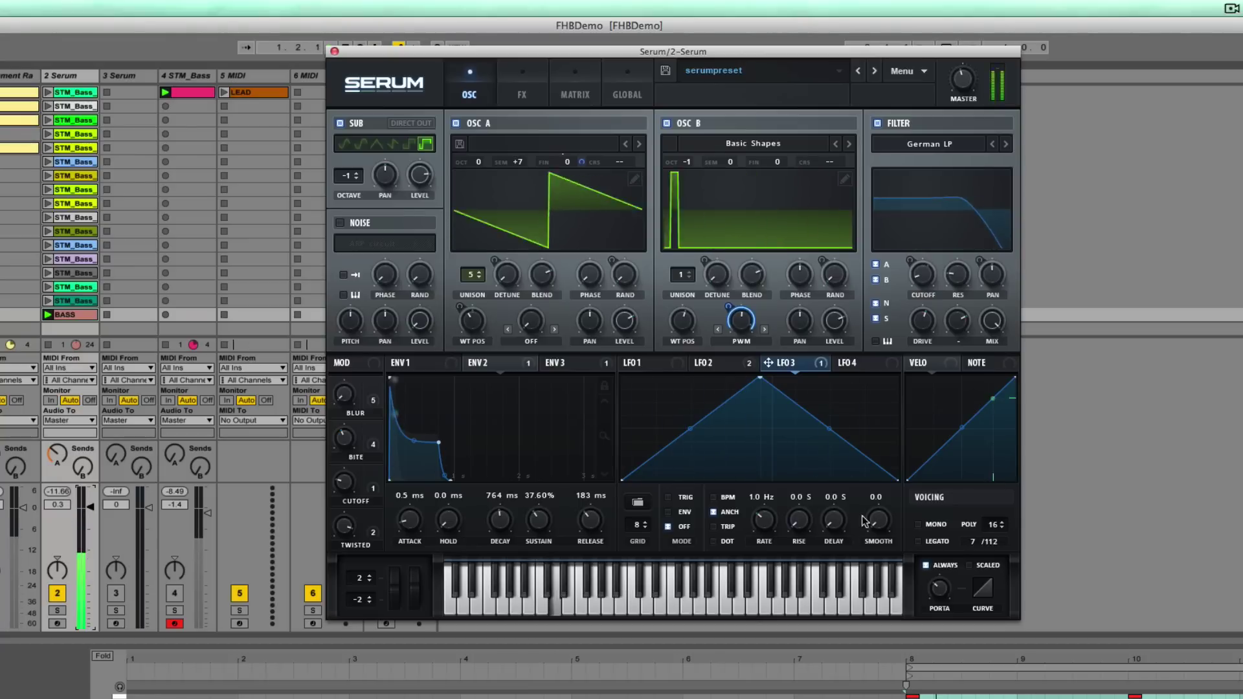
left_click_drag(766, 528, 770, 551)
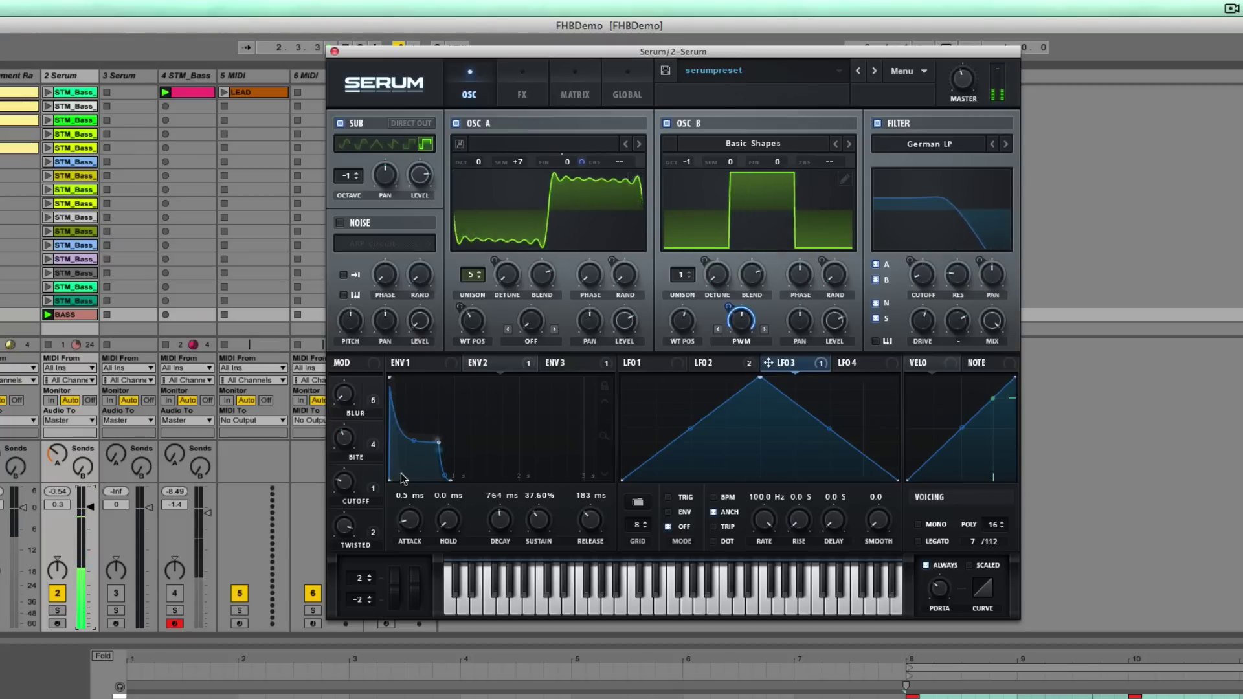
left_click_drag(340, 488, 345, 531)
left_click_drag(343, 437, 349, 399)
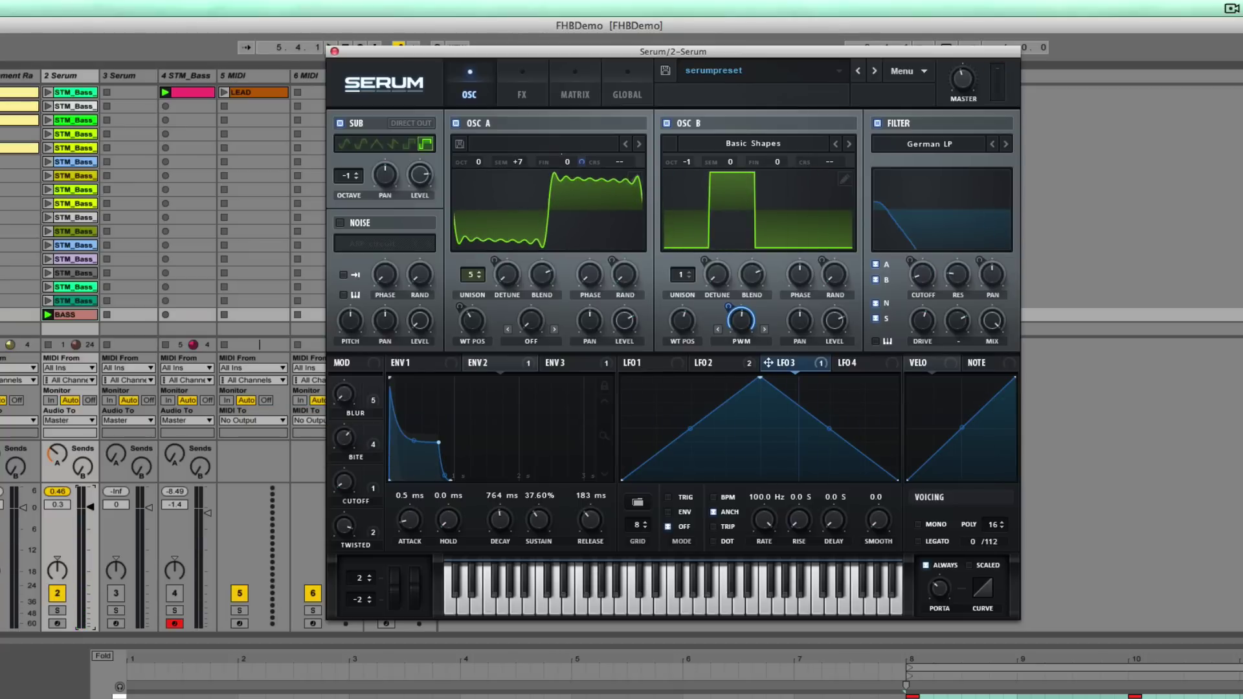
- Check the ring modulation tip in the PDF, and in Serum load the STM_Bass_FHB01_TableBassDemo wavetable into Osc B
key("super+Tab")
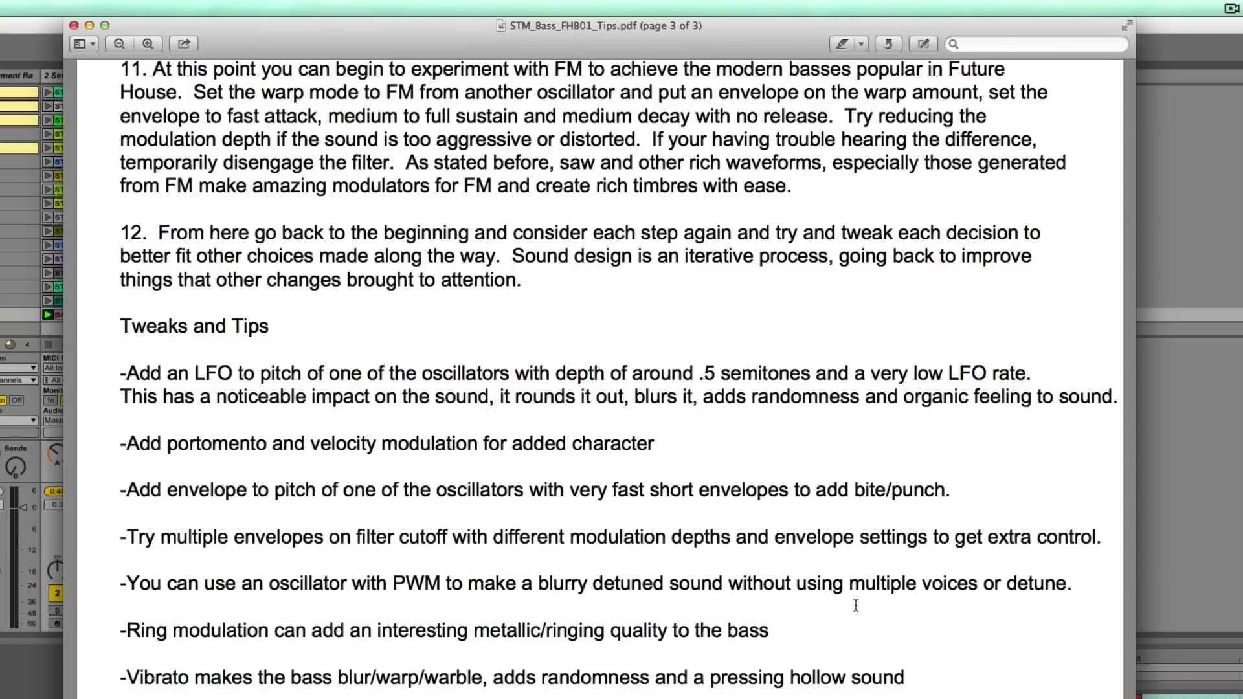
key("super+Tab")
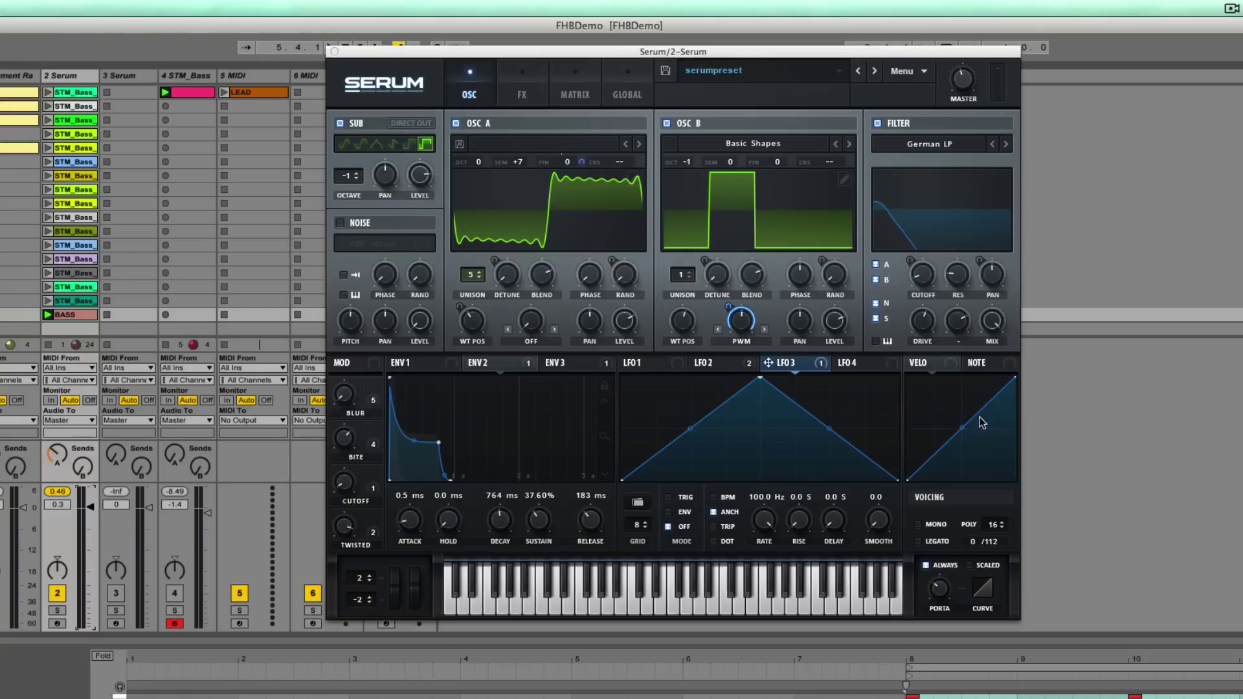
left_click(734, 145)
left_click(734, 144)
key("super+Tab")
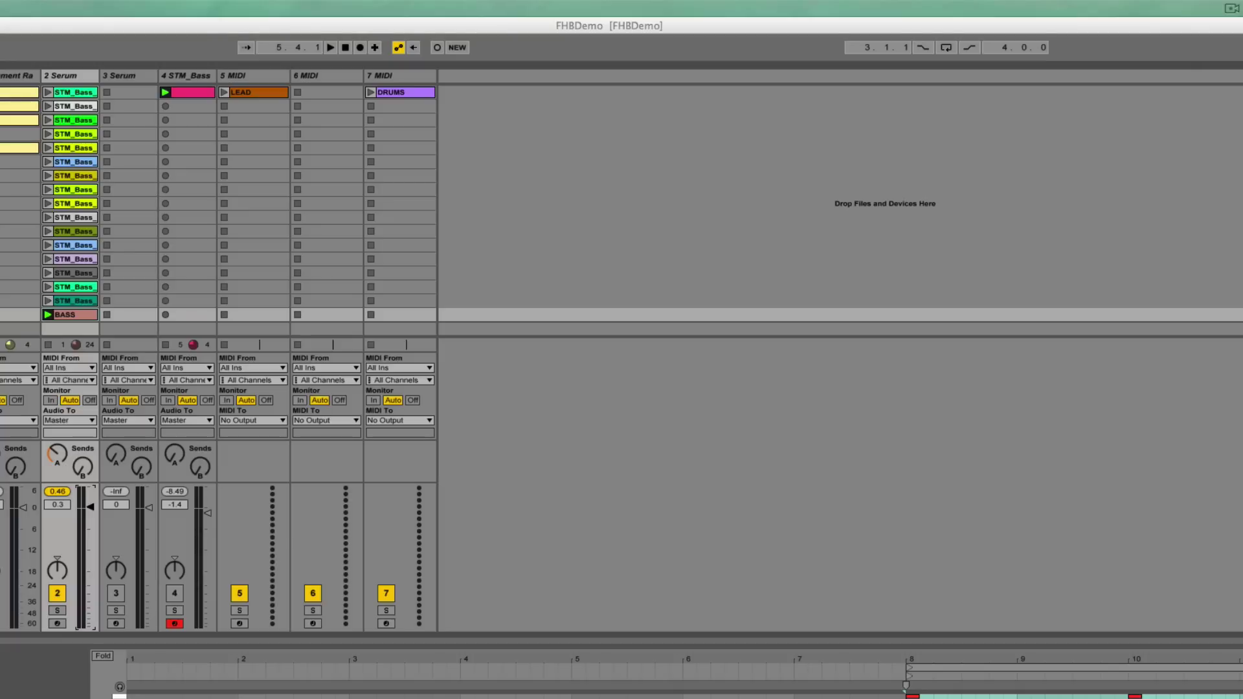
key("super+alt+p")
left_click_drag(676, 259, 828, 239)
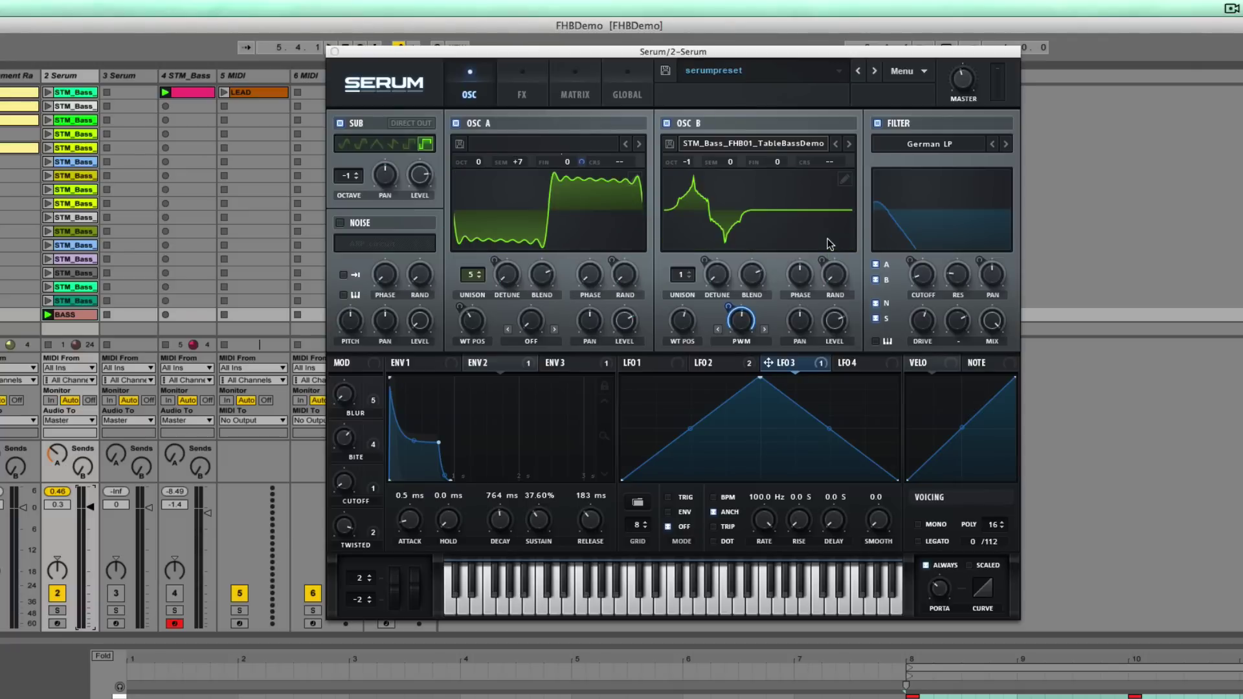
- Remove LFO 3 from Osc B's warp amount, set its warp mode to FM (from A), and lower its wavetable position
right_click(740, 320)
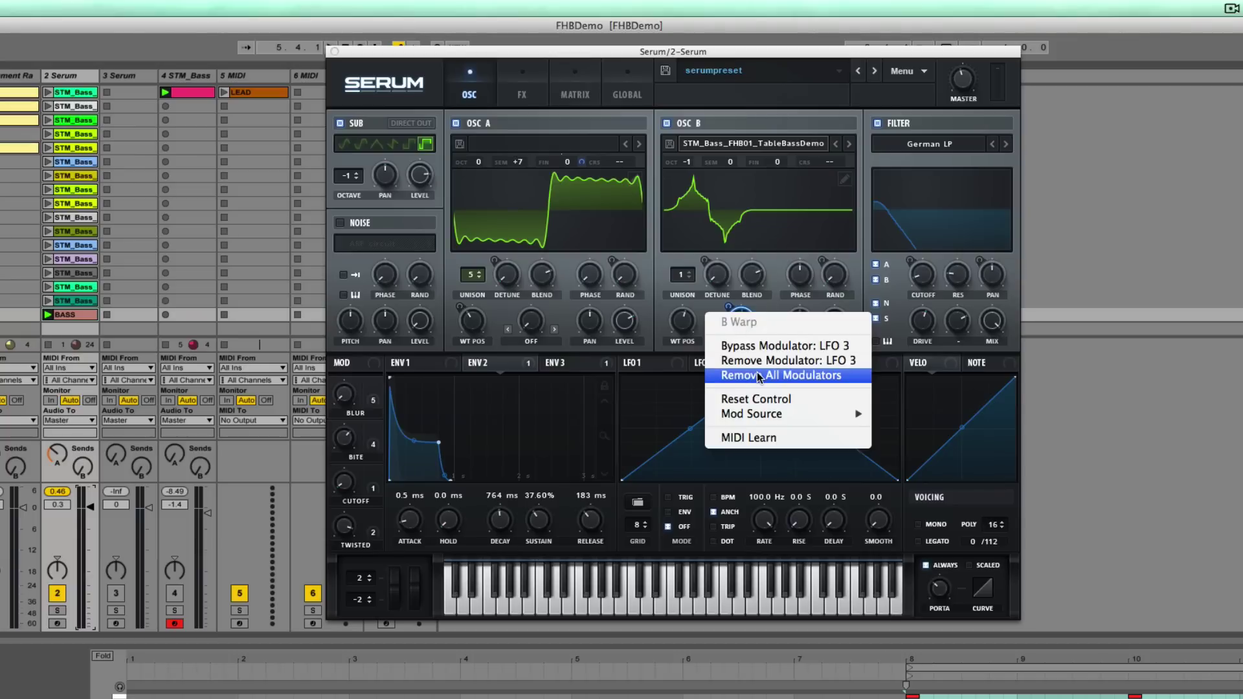
left_click(736, 360)
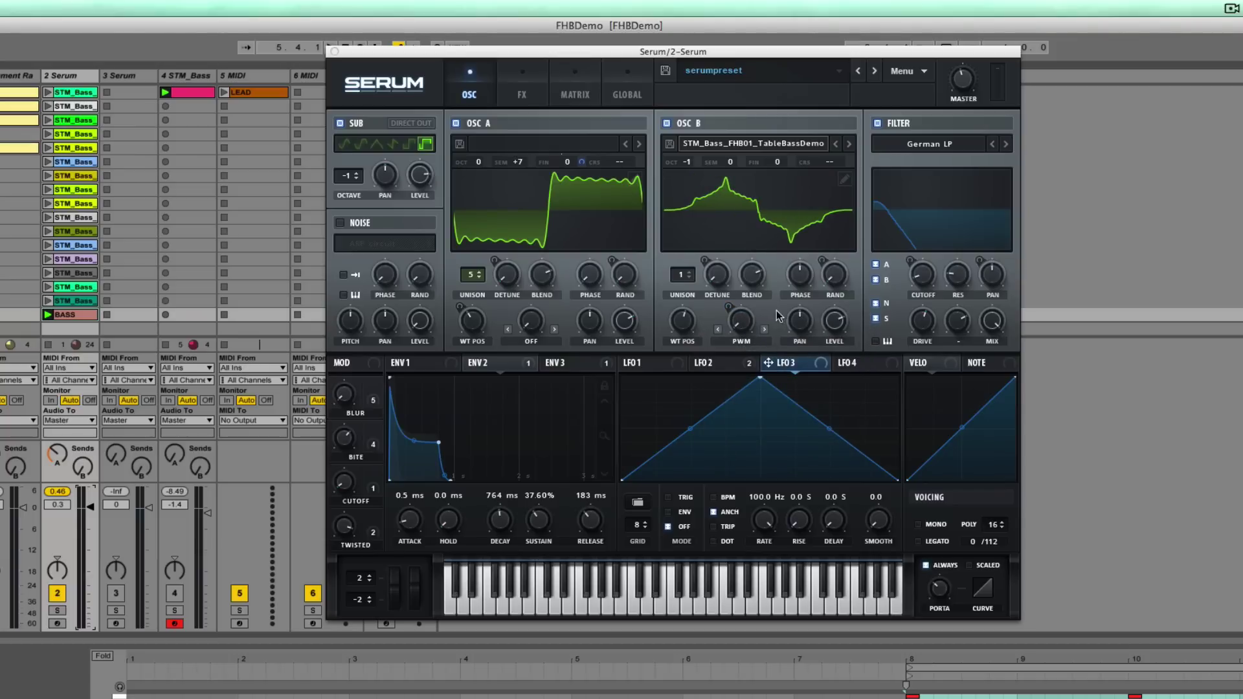
left_click(740, 345)
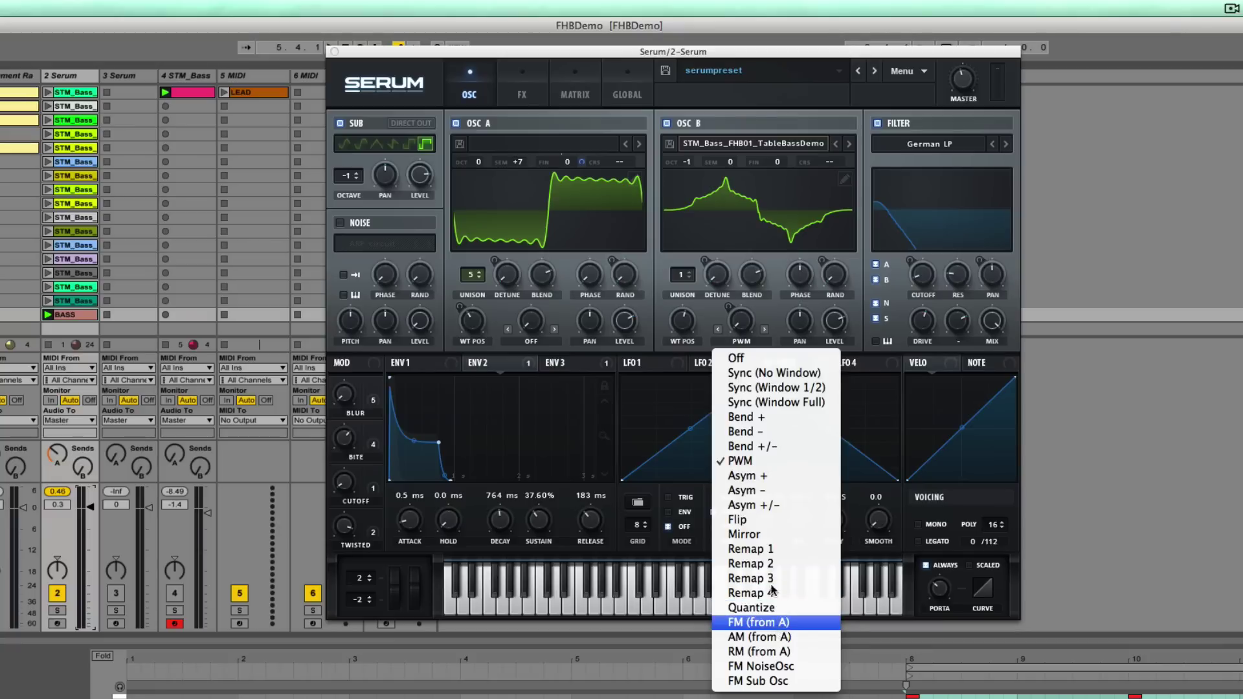
left_click(758, 621)
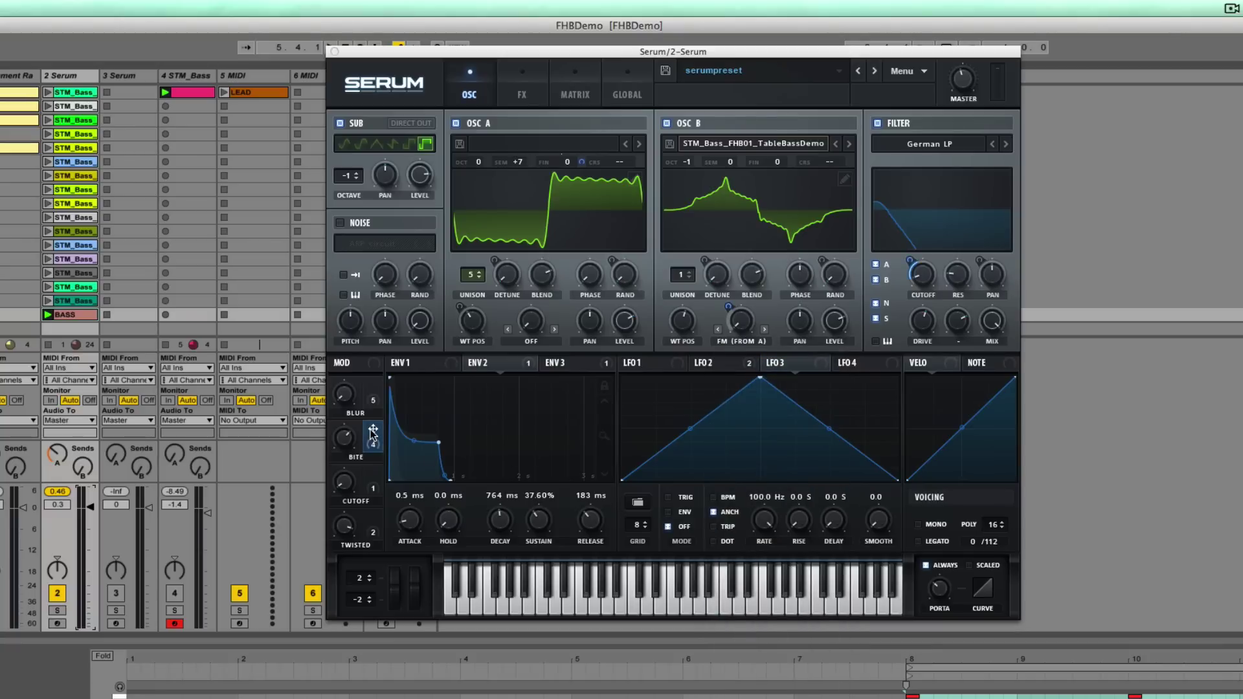
left_click_drag(700, 328, 670, 365)
- Audition other bass clips on the Serum track and lower Osc B's wavetable position
key("space")
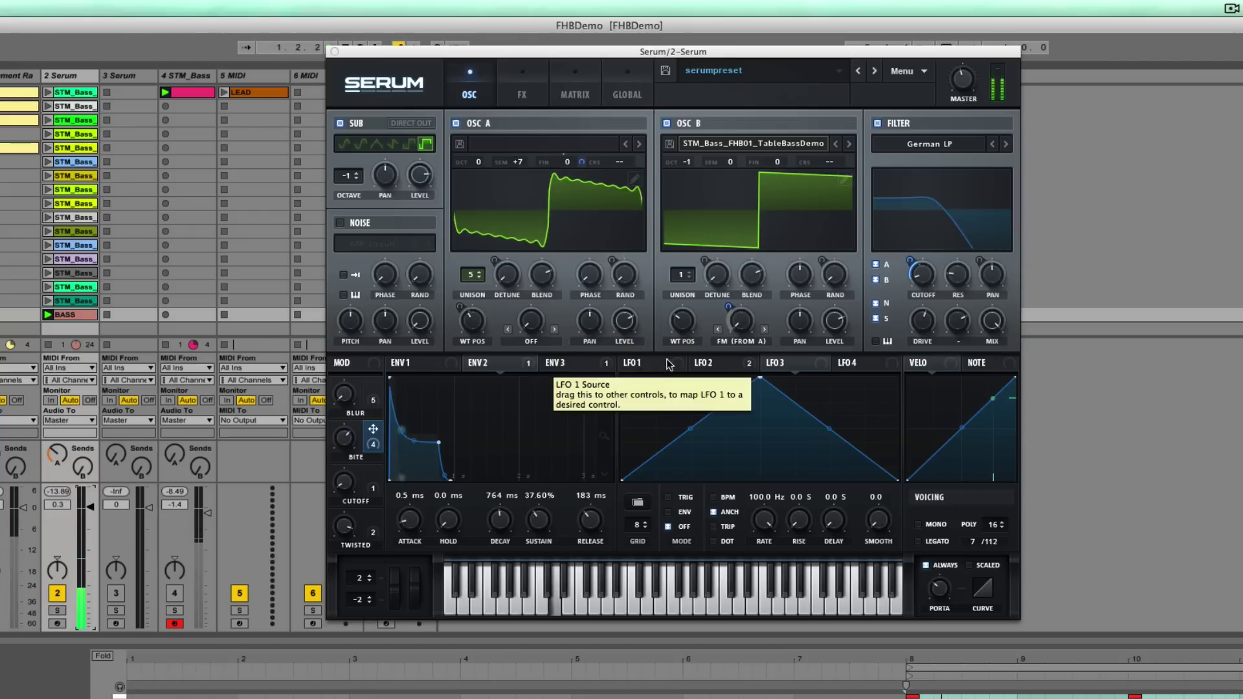
left_click(48, 189)
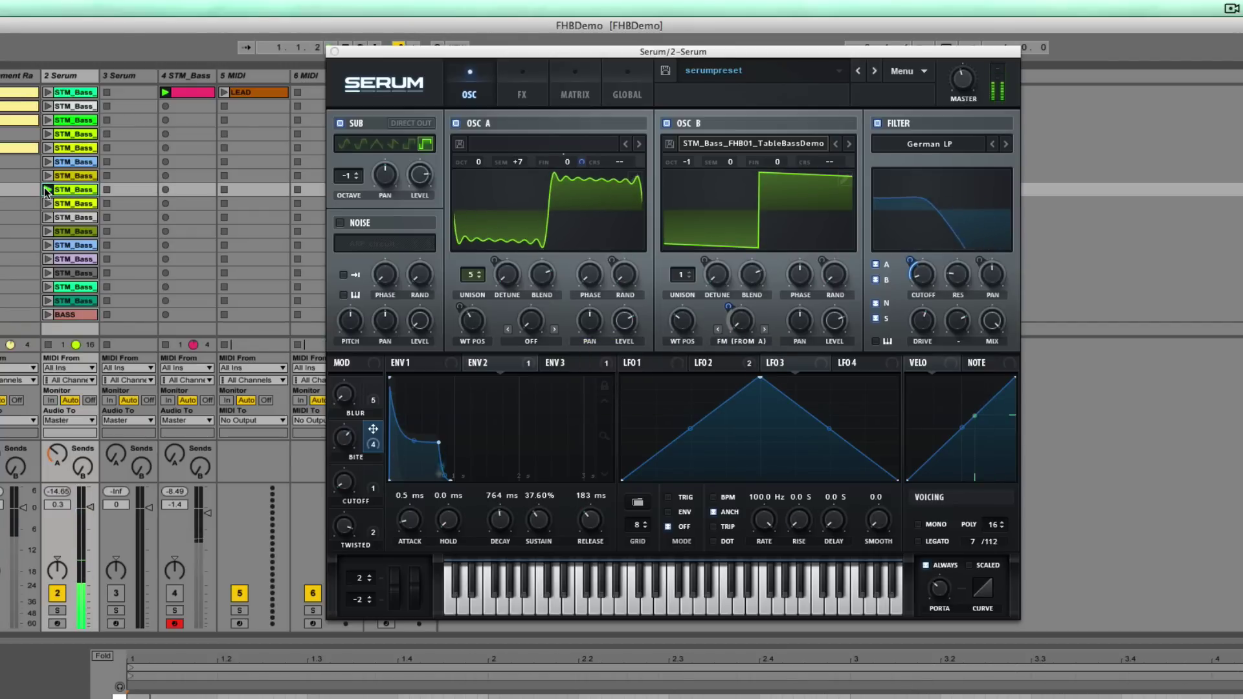
left_click(48, 203)
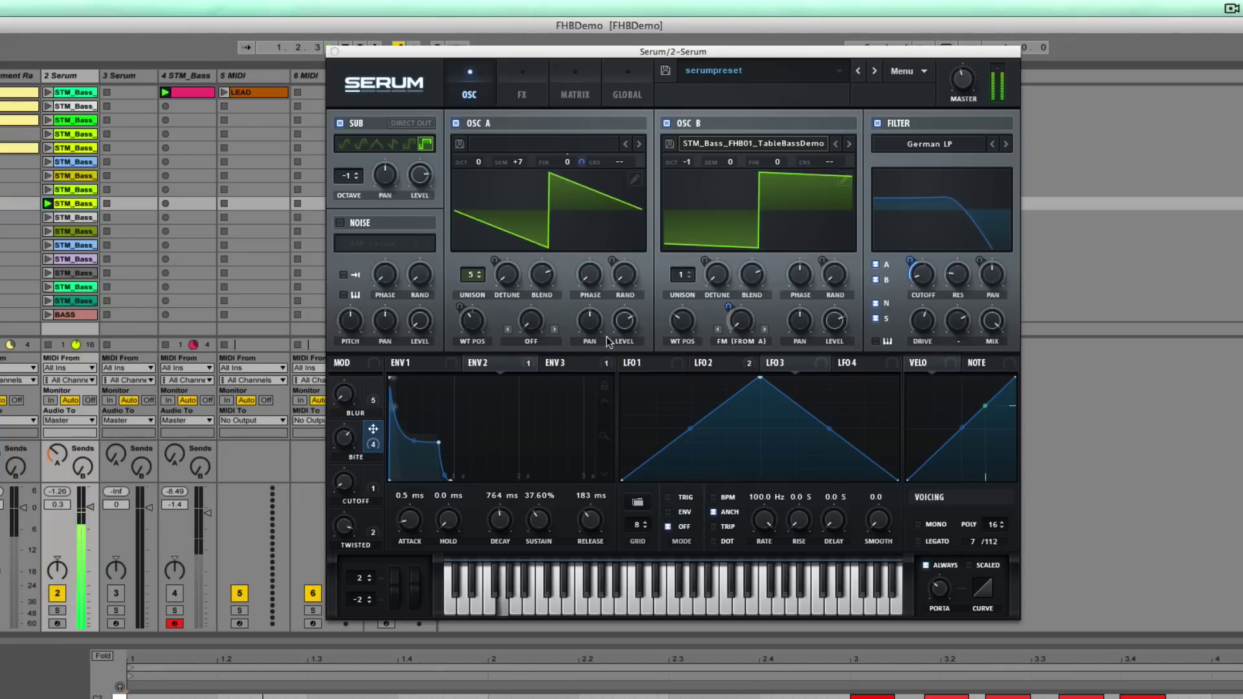
left_click_drag(687, 324, 685, 344)
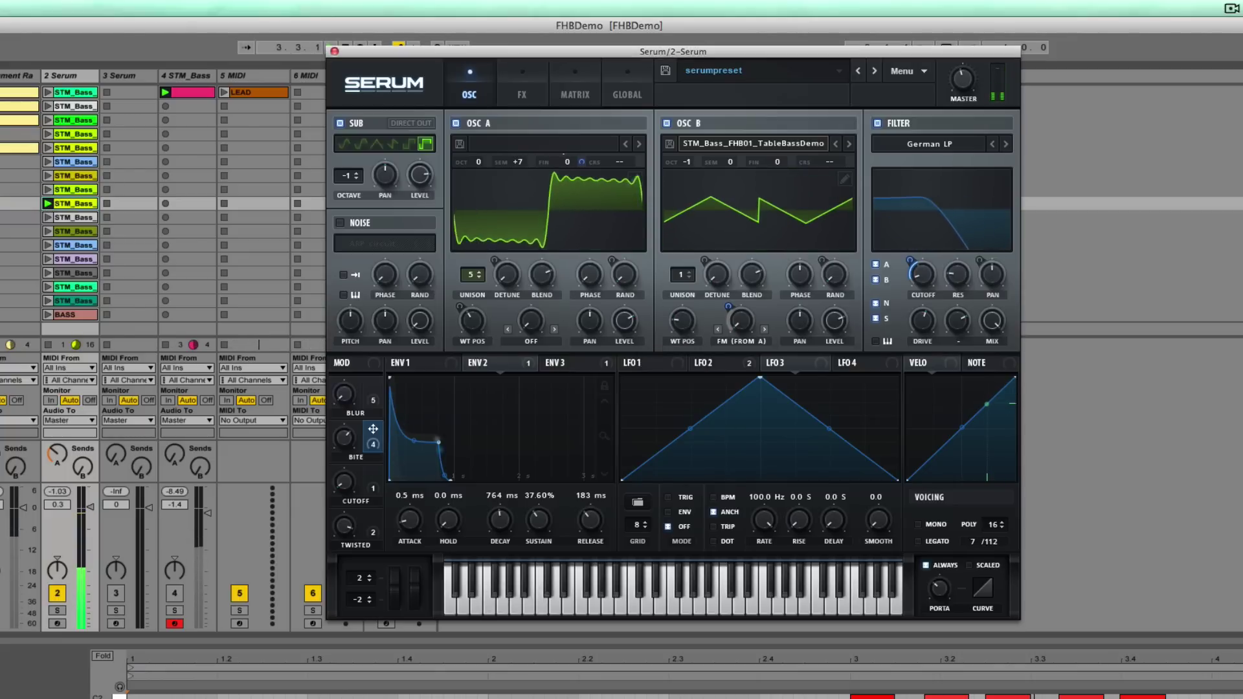
- Try AM (from B) as Osc A's warp mode, and replace it with RM (from B) at about 67%
left_click(529, 342)
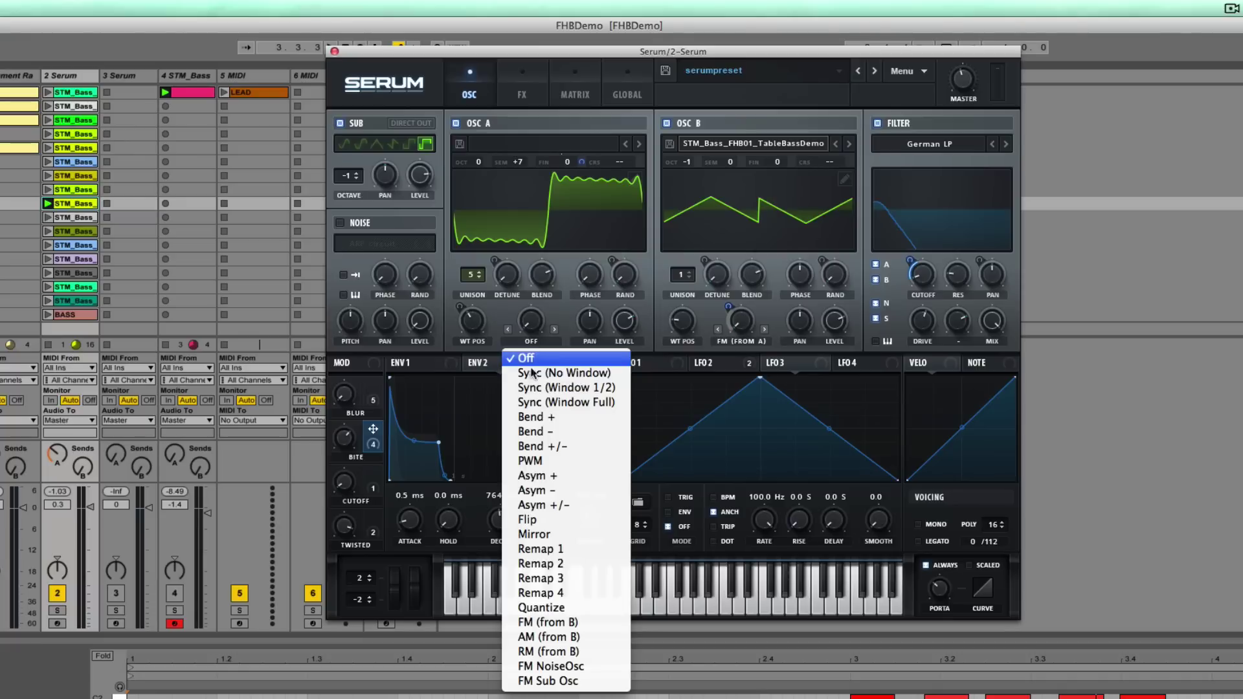
left_click(558, 644)
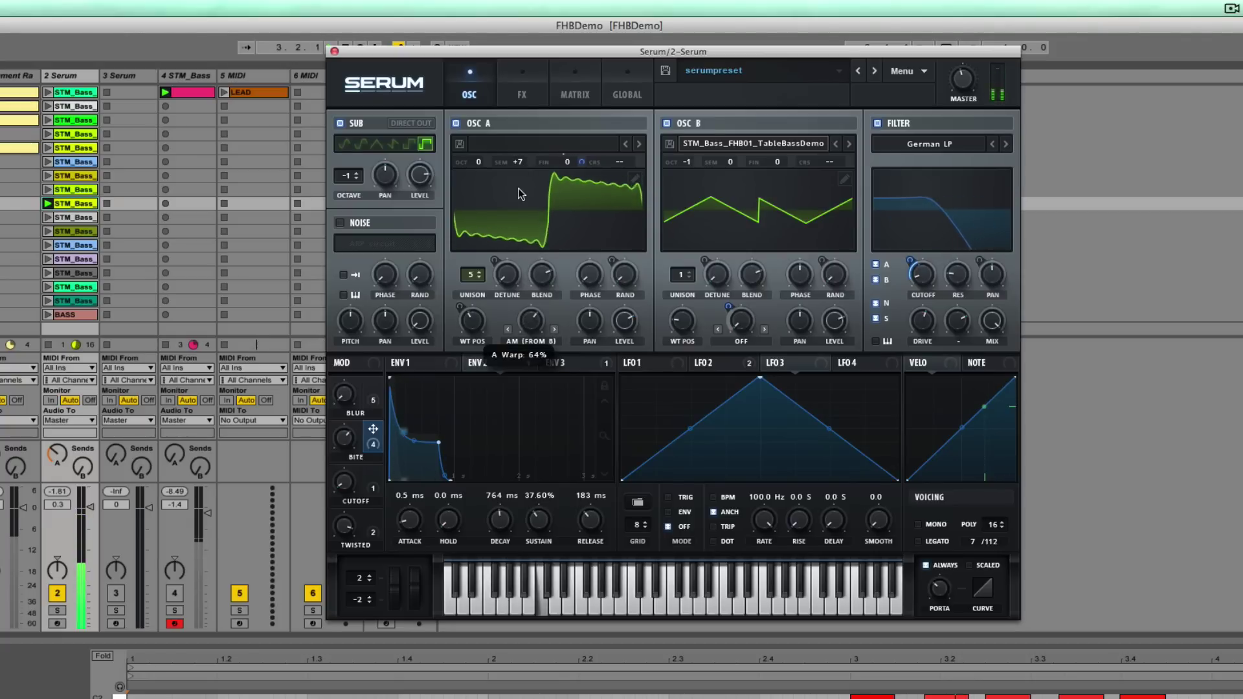
left_click(528, 340)
left_click(549, 652)
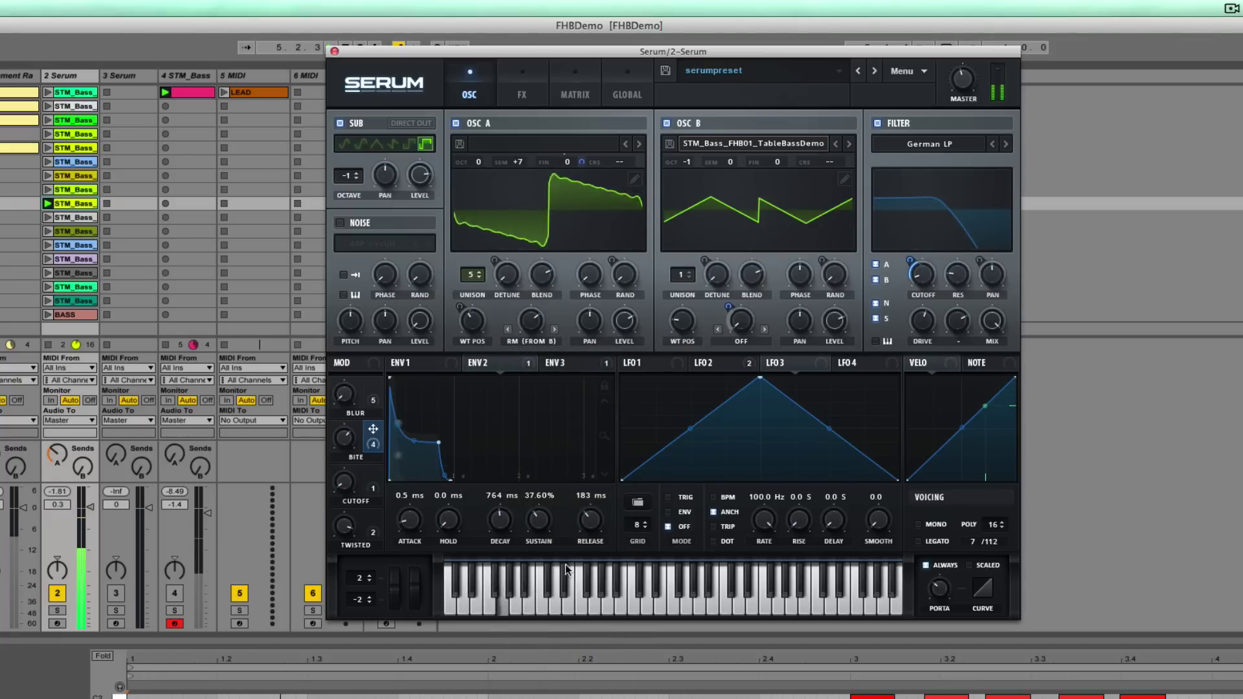
left_click_drag(531, 307, 520, 510)
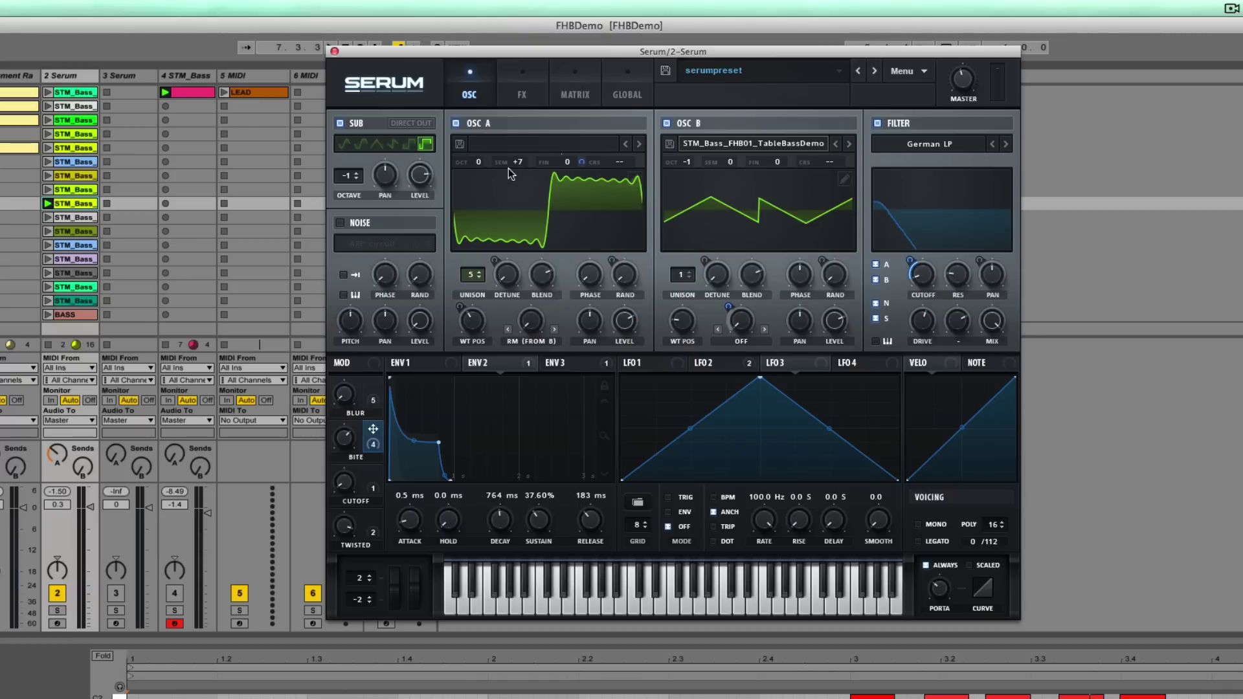
left_click_drag(535, 317, 542, 219)
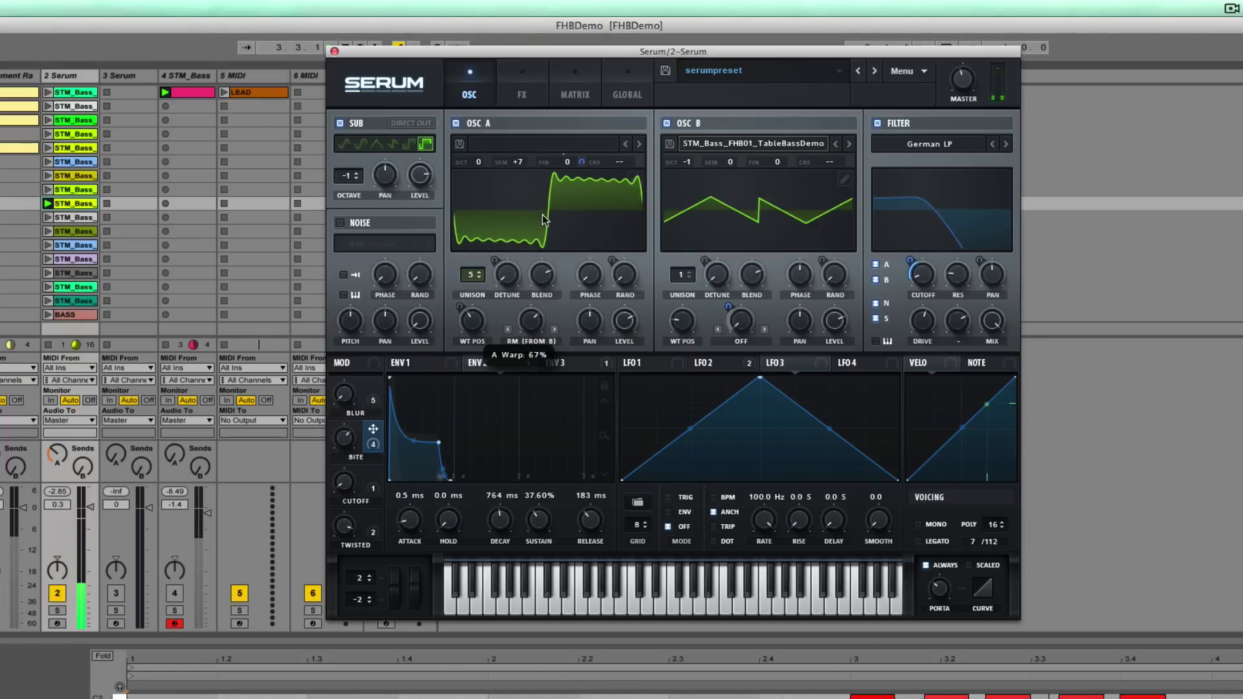
- Set the Cutoff macro to about 28%, and adjust Osc A's ring modulation amount and Osc B's wavetable position during playback
left_click_drag(345, 483, 345, 436)
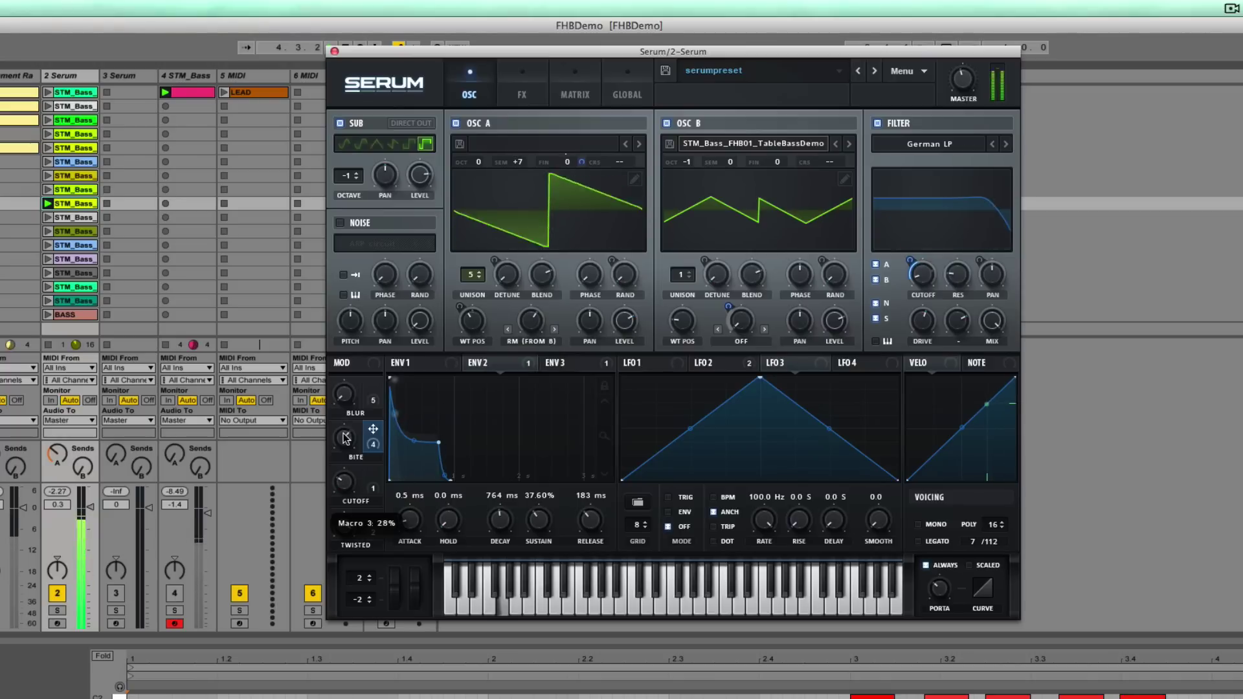
left_click_drag(533, 328, 509, 202)
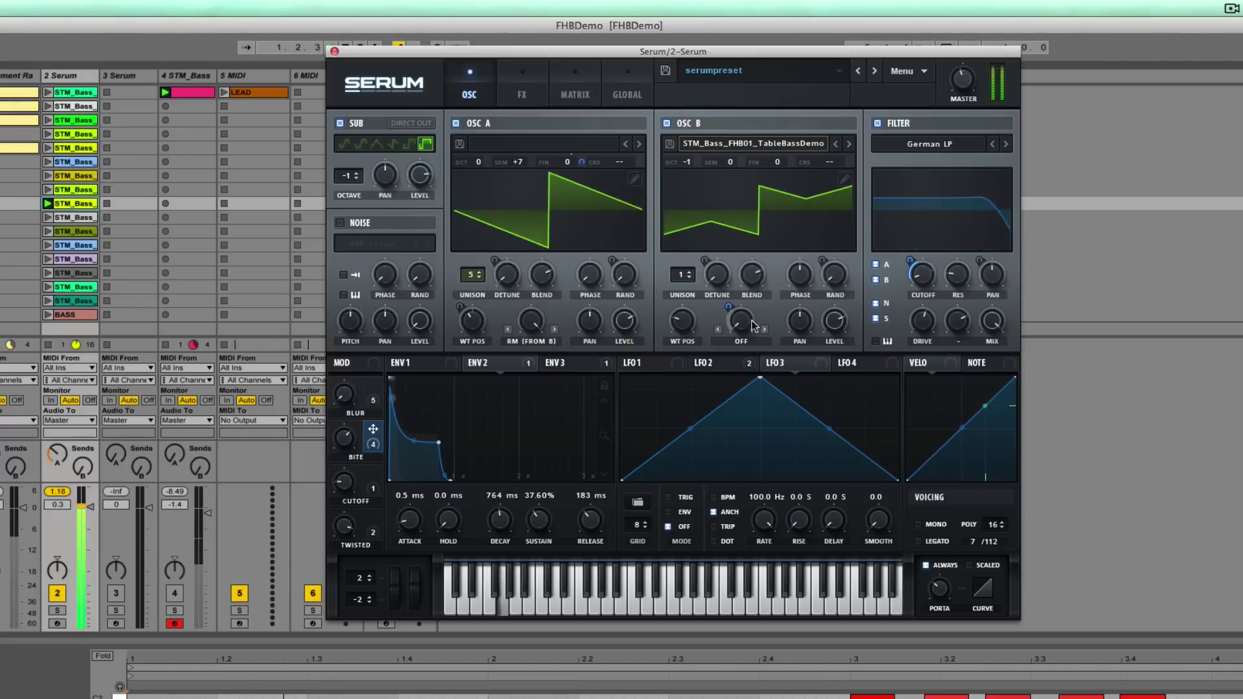
left_click_drag(686, 322, 685, 178)
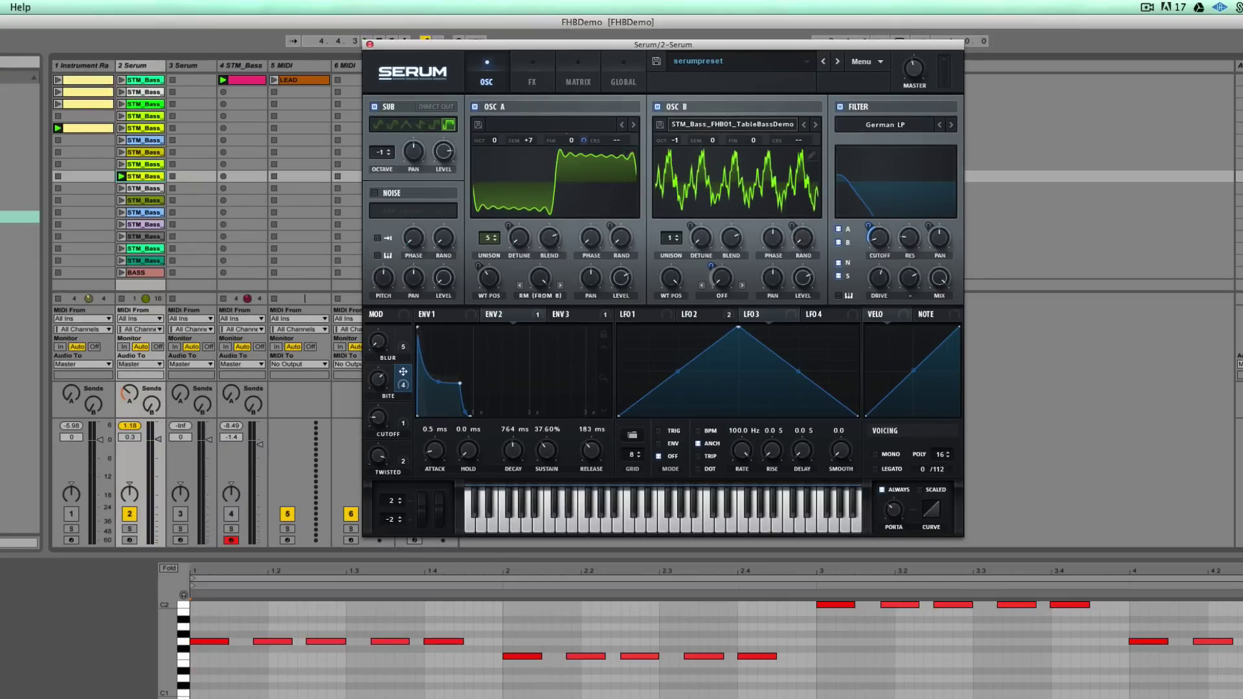
- Read the PDF tips on vibrato and on unison with phase re-triggering, and return to Serum
key("super+Tab")
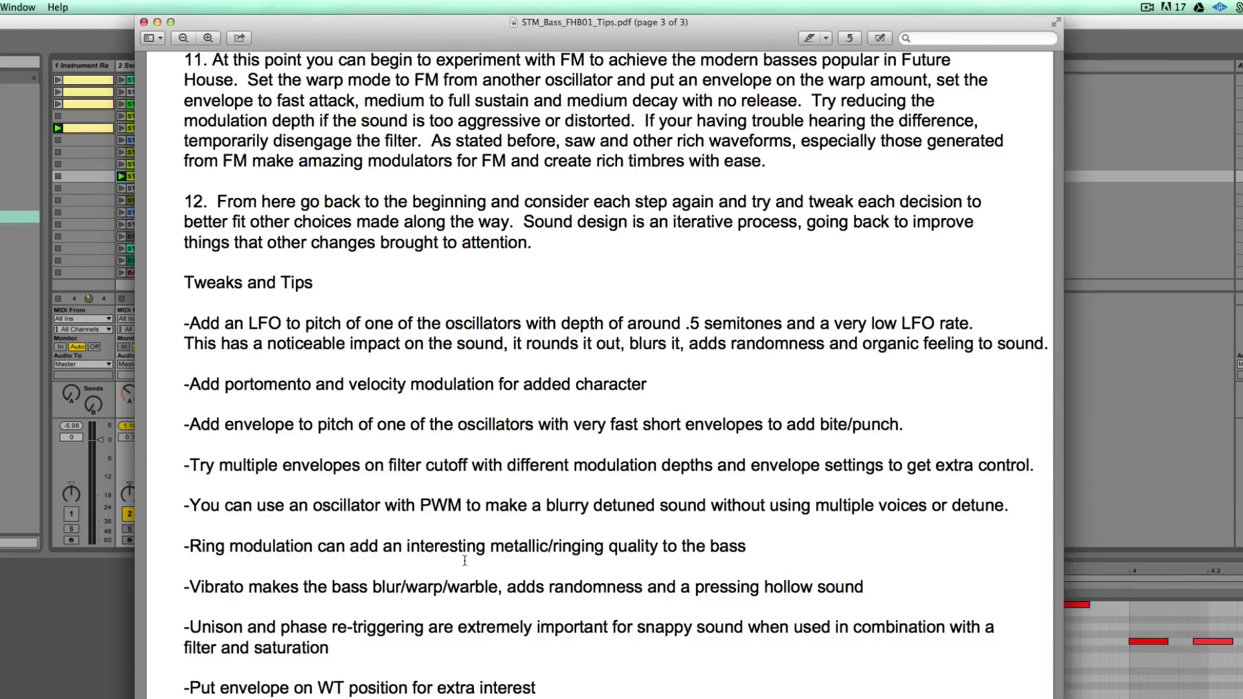
left_click_drag(515, 589, 231, 581)
left_click(332, 587)
left_click(645, 596)
left_click_drag(646, 596, 417, 587)
left_click(413, 588)
left_click_drag(352, 646, 185, 623)
left_click(319, 627)
left_click(1113, 430)
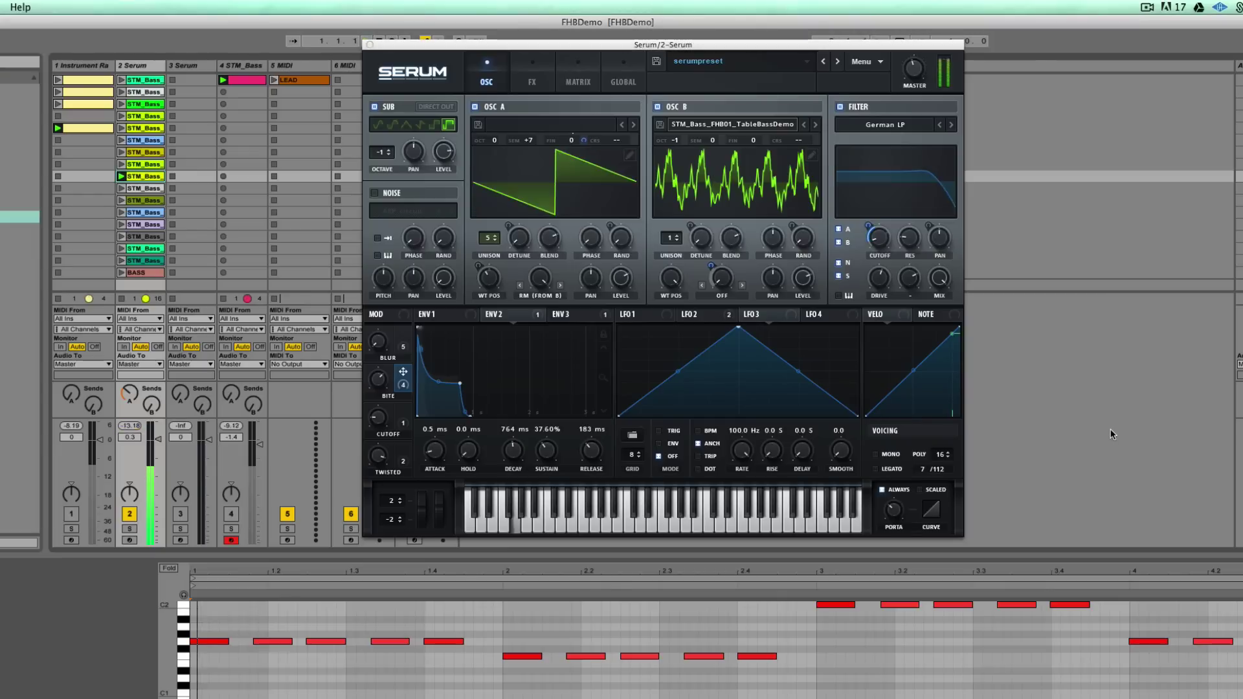
- Lower Osc B's wavetable position, and compare 1 and 5 unison voices on Osc A before setting Osc B to 5 voices
left_click_drag(669, 280, 663, 389)
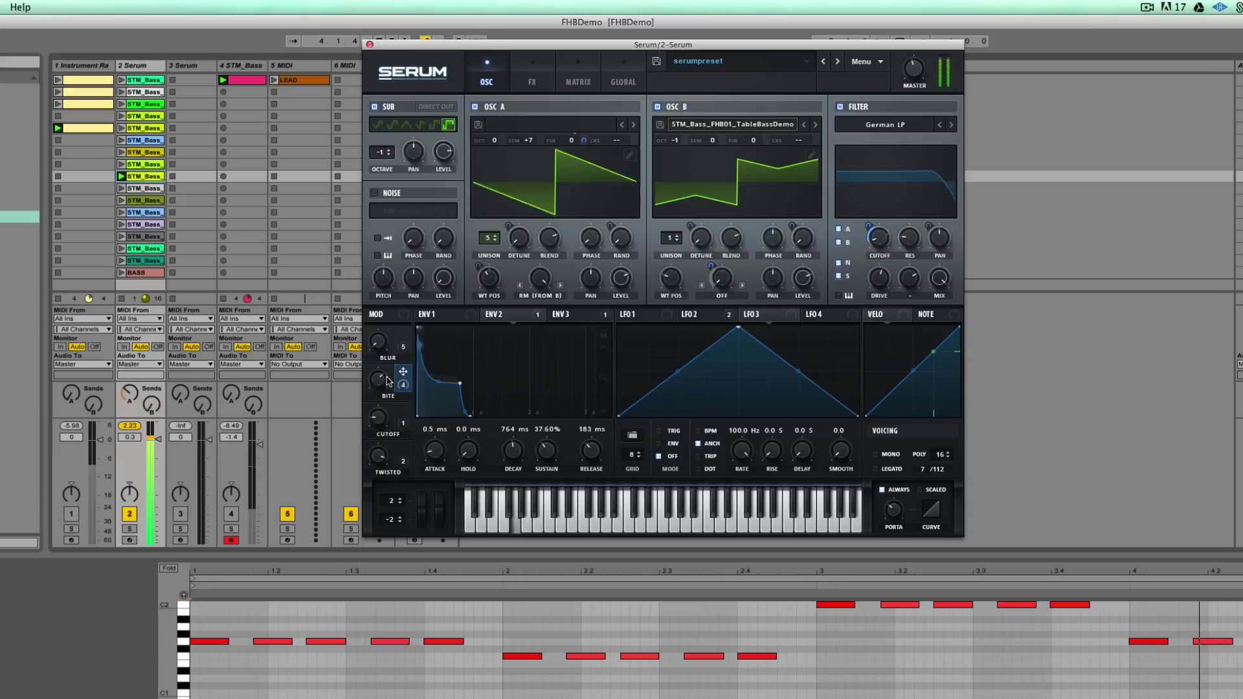
mouse_move(379, 407)
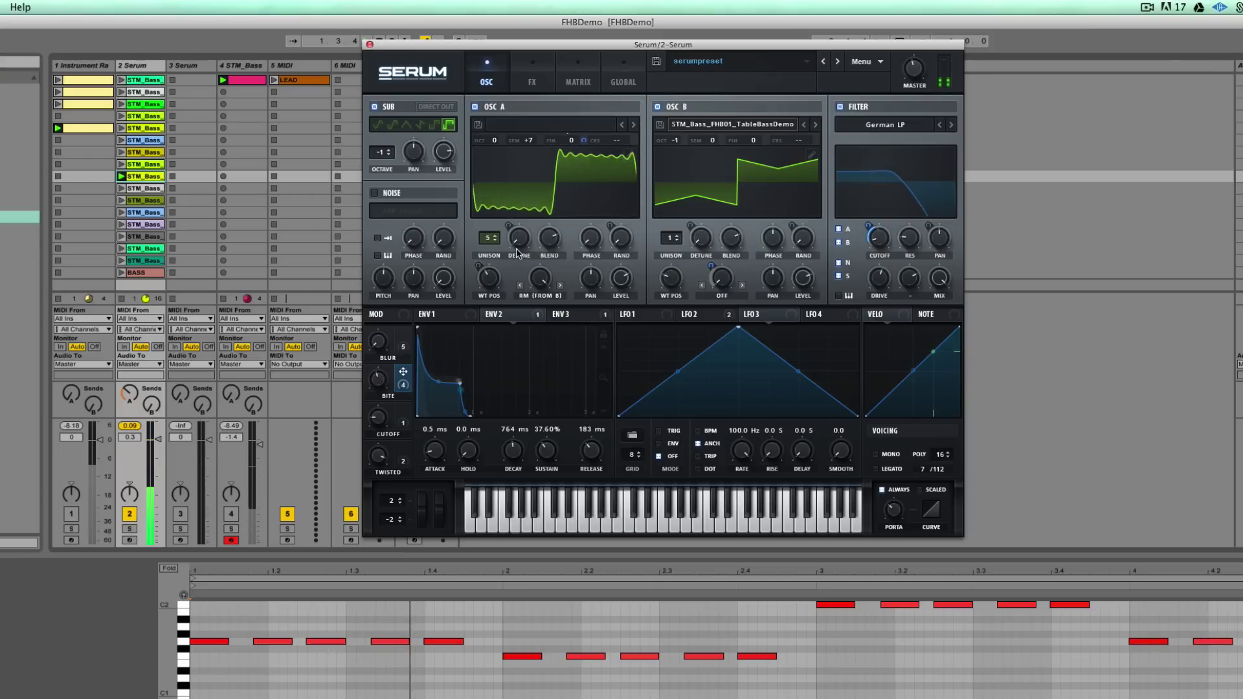
left_click_drag(487, 239, 481, 289)
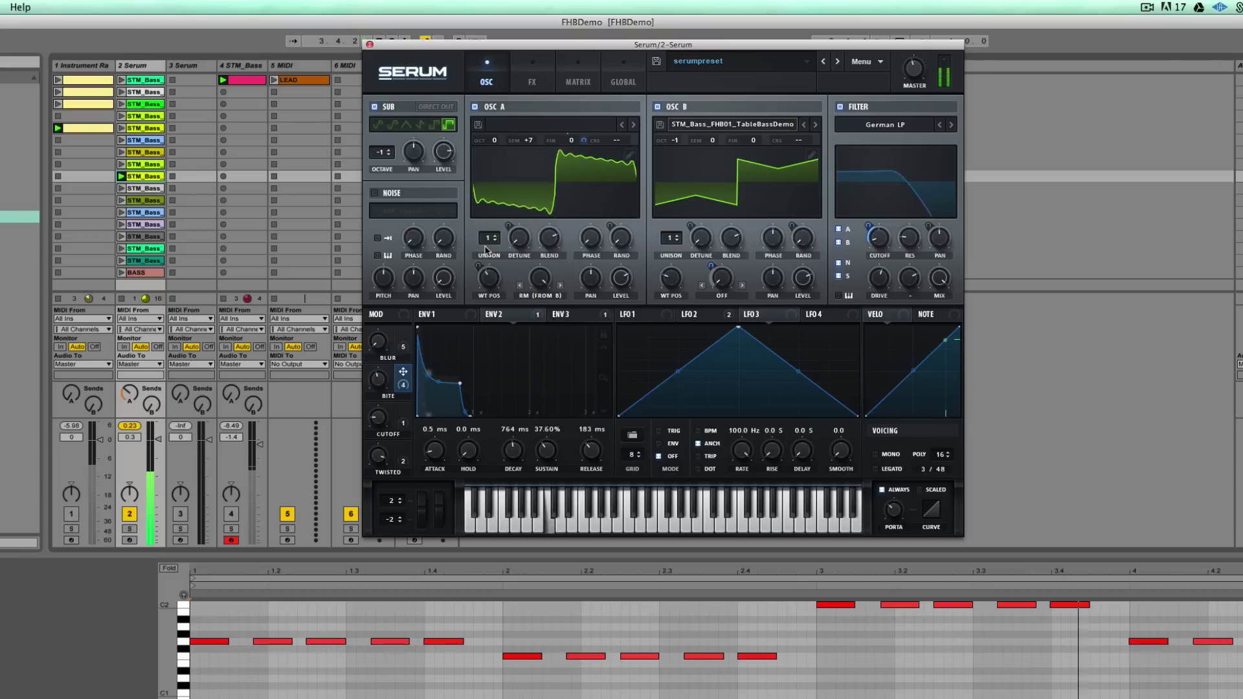
left_click_drag(482, 243, 487, 197)
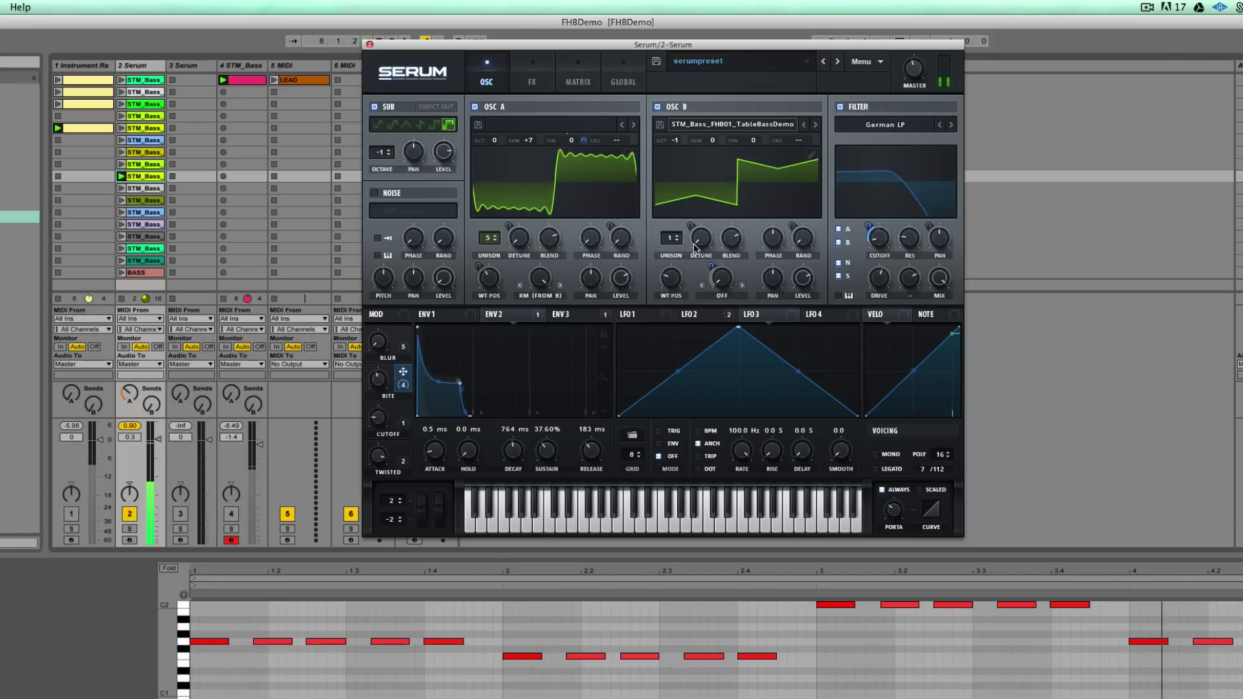
left_click(671, 234)
left_click_drag(671, 214, 671, 198)
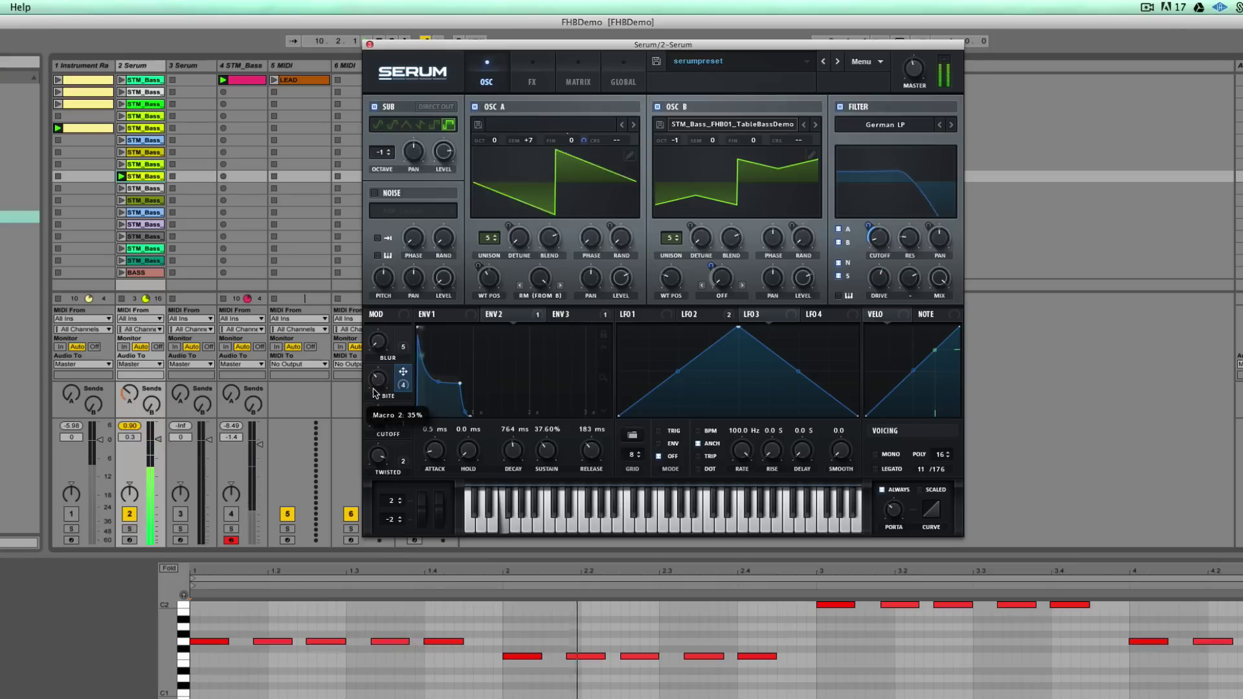
- Switch the unison of both oscillators between 1 and 5 voices to compare the sound during playback, ending on 1
left_click_drag(489, 238, 491, 282)
left_click_drag(671, 239, 672, 253)
left_click_drag(663, 310, 662, 309)
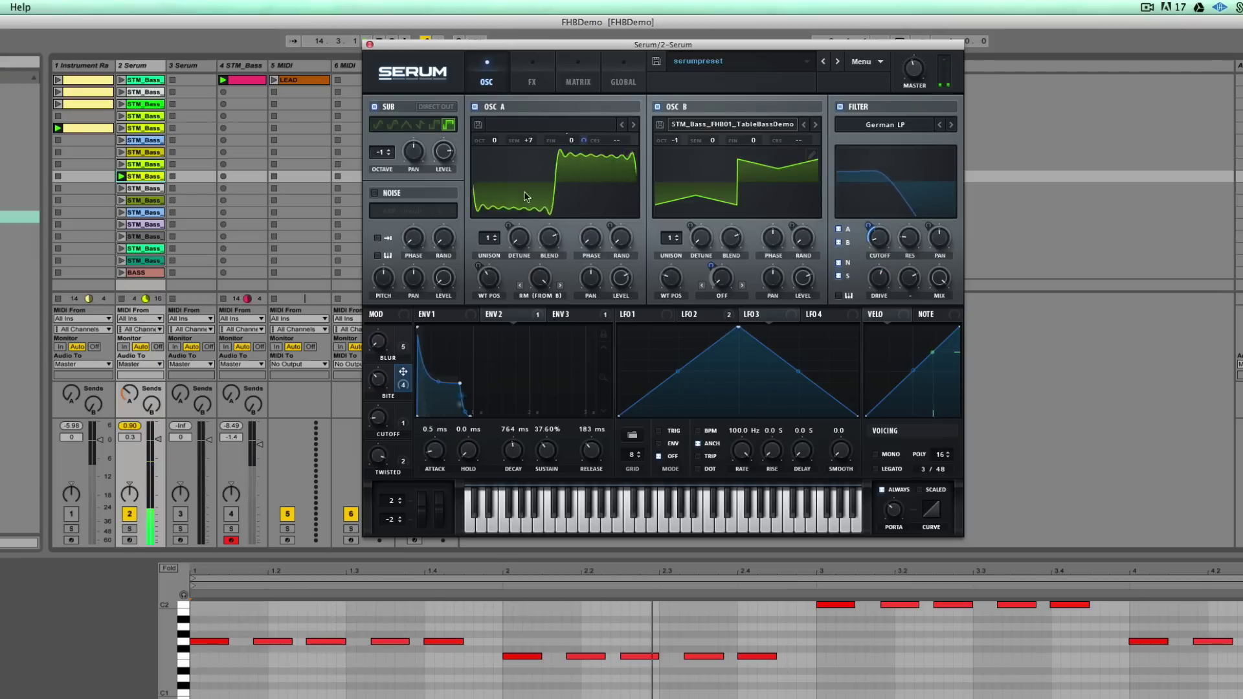
left_click_drag(489, 235, 546, 253)
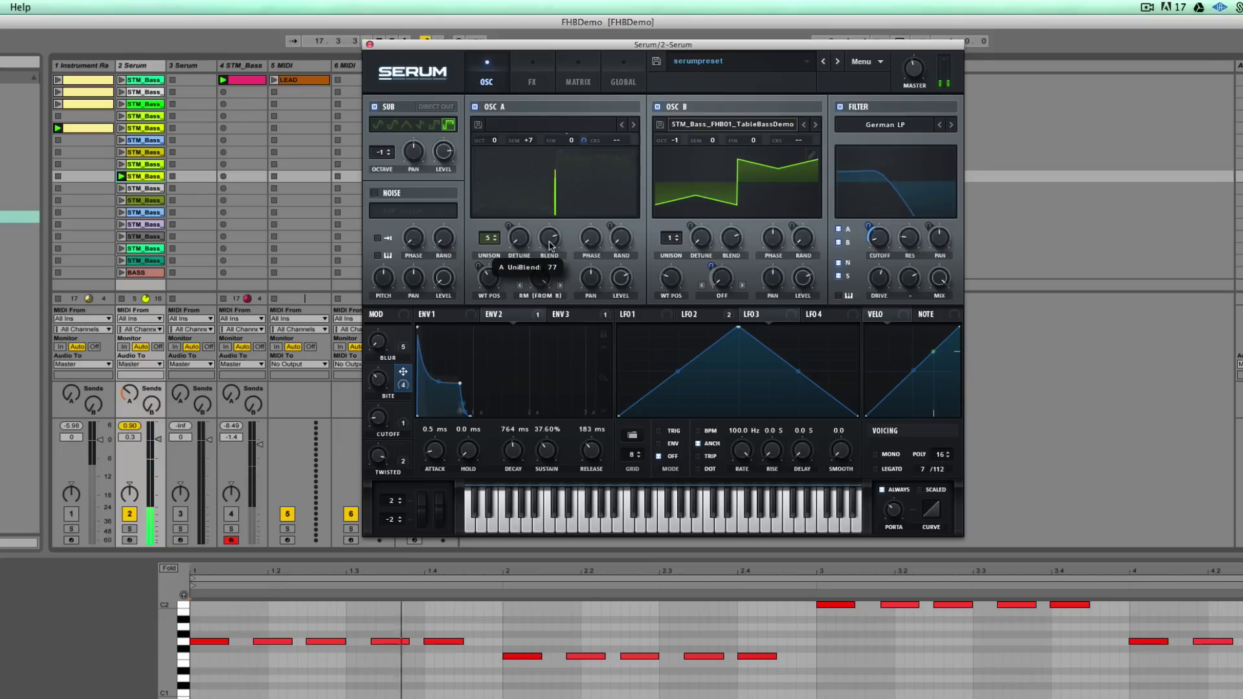
left_click_drag(671, 237, 668, 202)
mouse_move(727, 267)
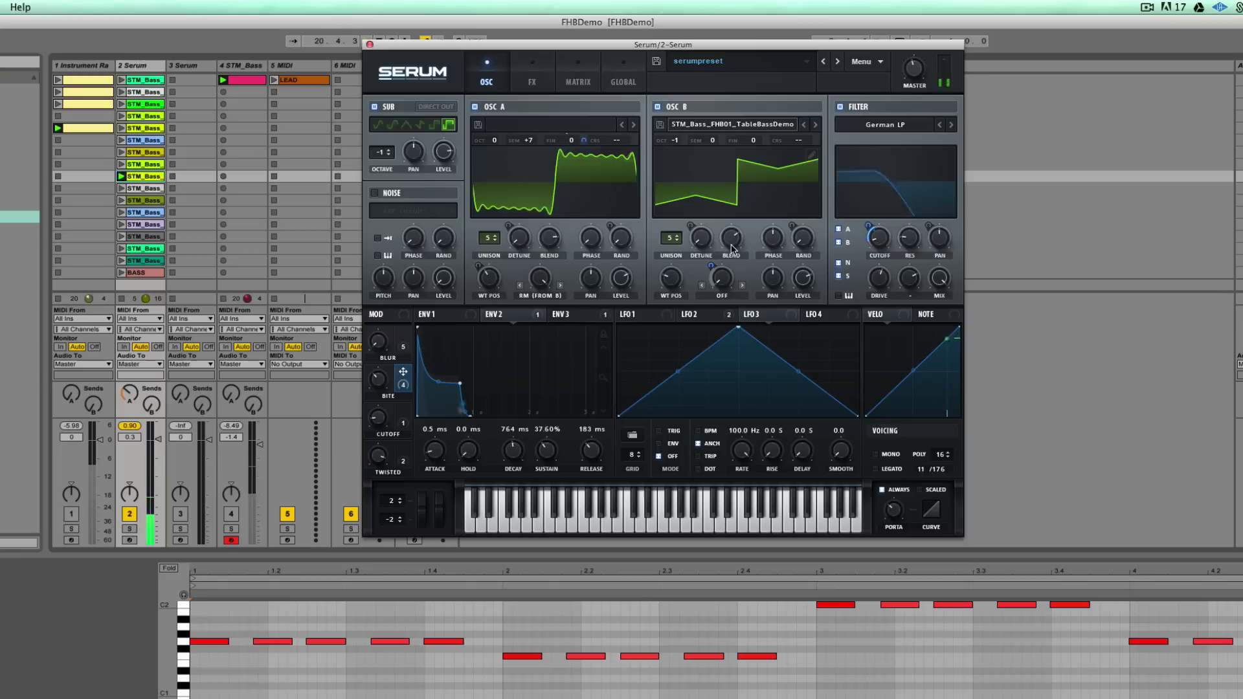
mouse_move(488, 267)
left_click_drag(488, 267, 488, 293)
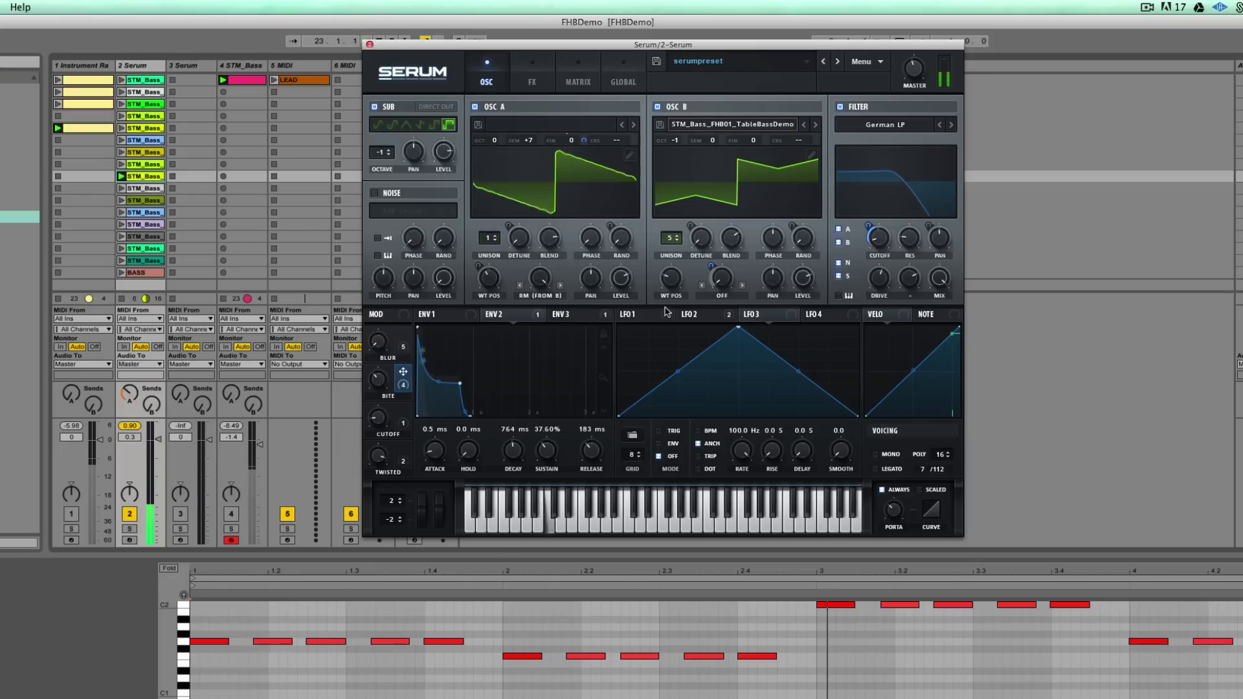
left_click_drag(670, 238, 671, 272)
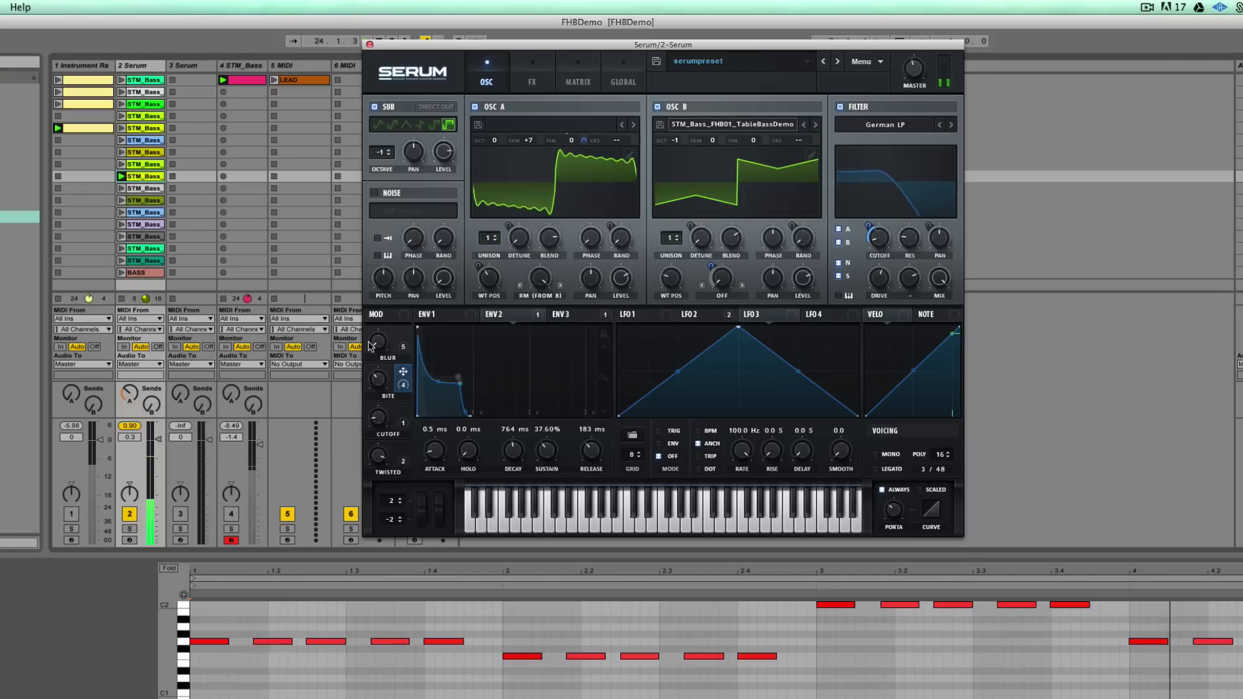
- Raise both oscillators to 5 unison voices, return them to 1, and adjust the Bite macro
left_click_drag(498, 240, 481, 199)
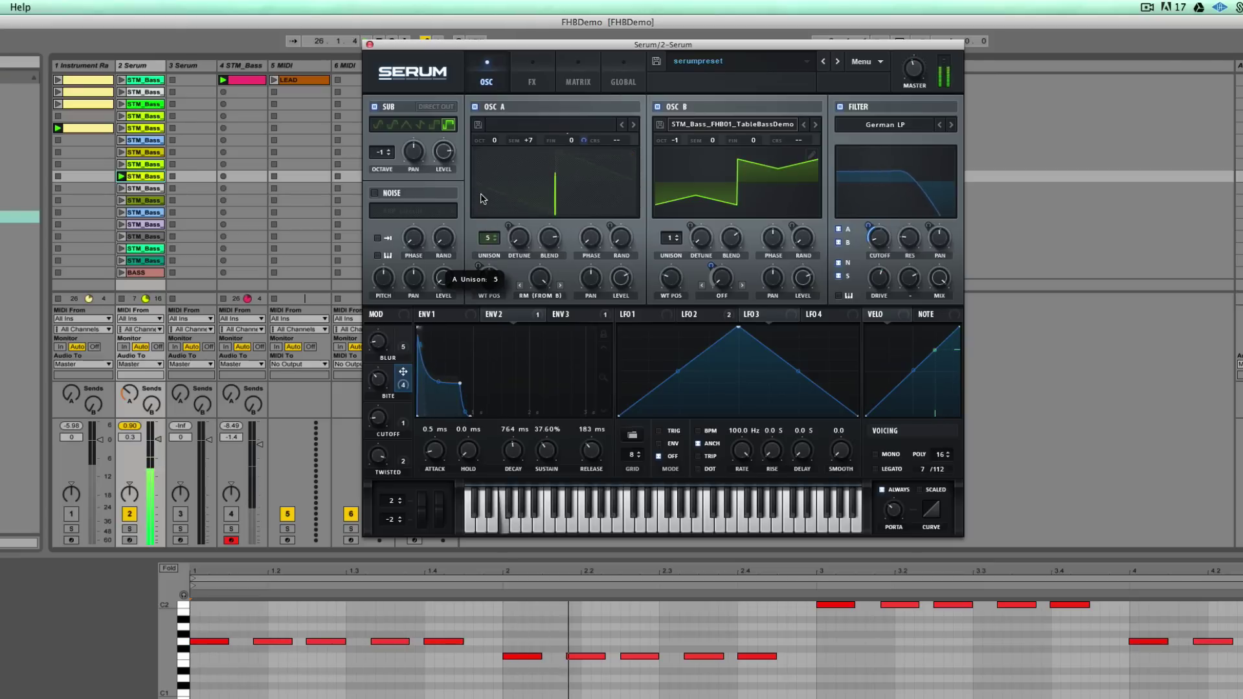
left_click_drag(673, 246, 672, 220)
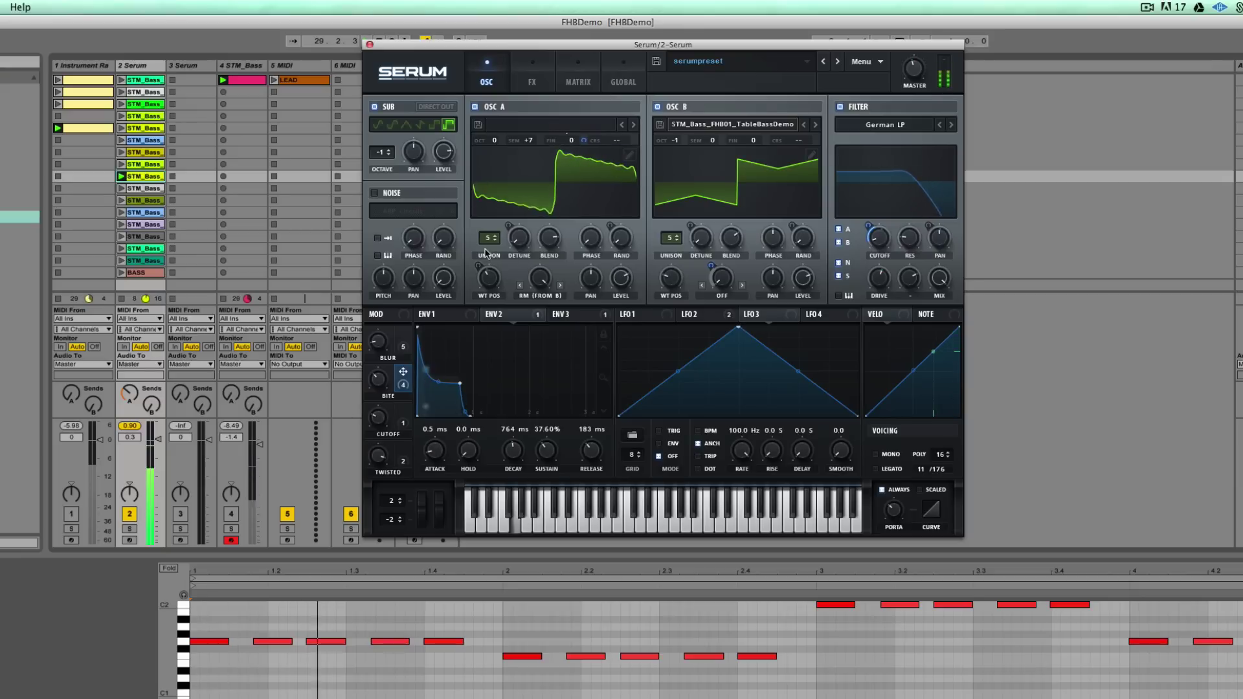
left_click_drag(492, 246, 492, 279)
left_click_drag(673, 246, 672, 278)
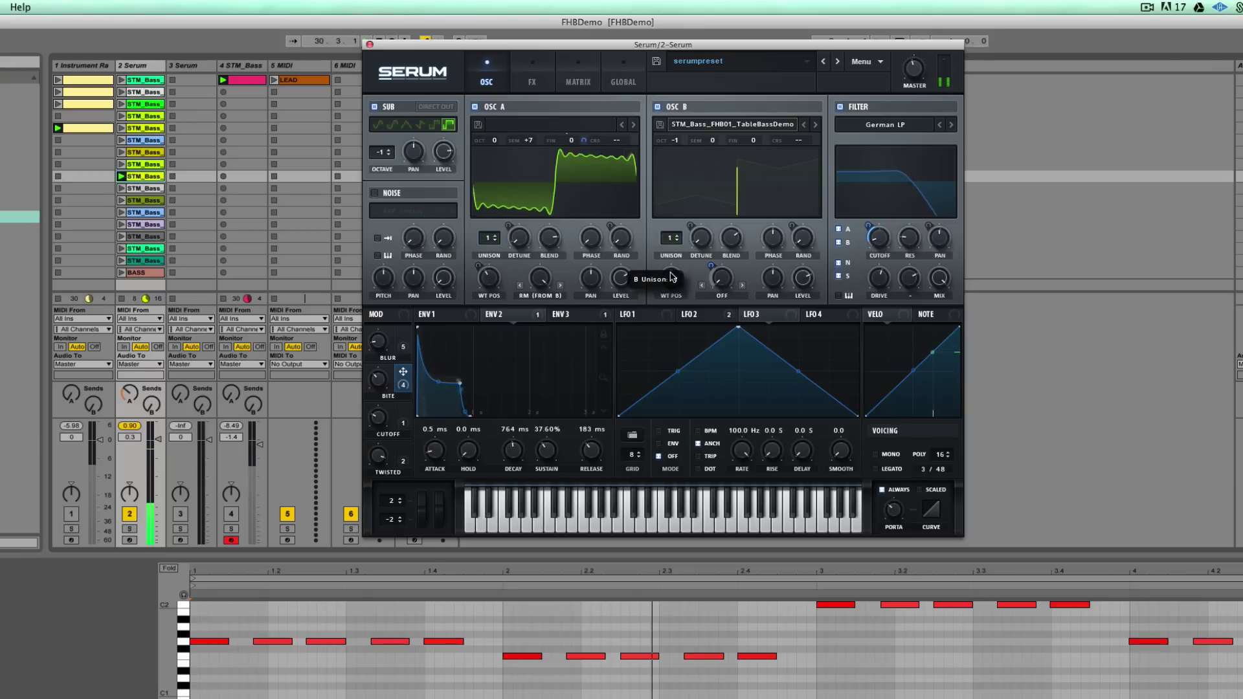
left_click_drag(378, 381, 380, 397)
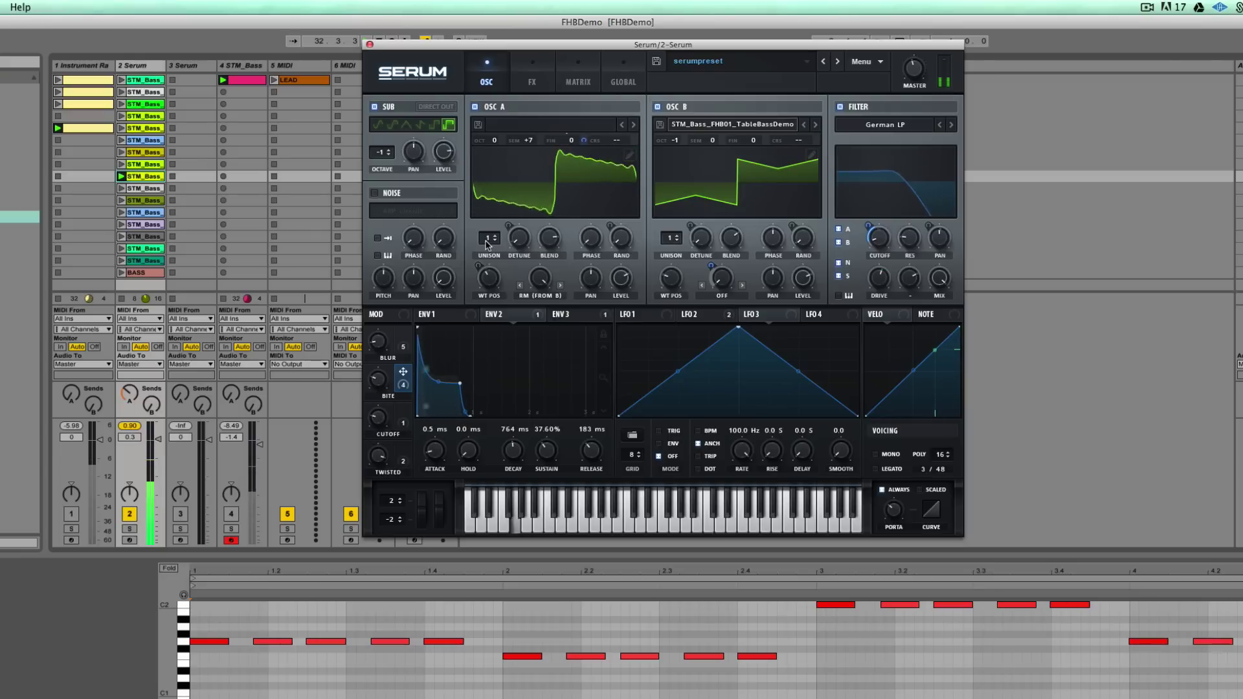
left_click_drag(488, 245, 493, 319)
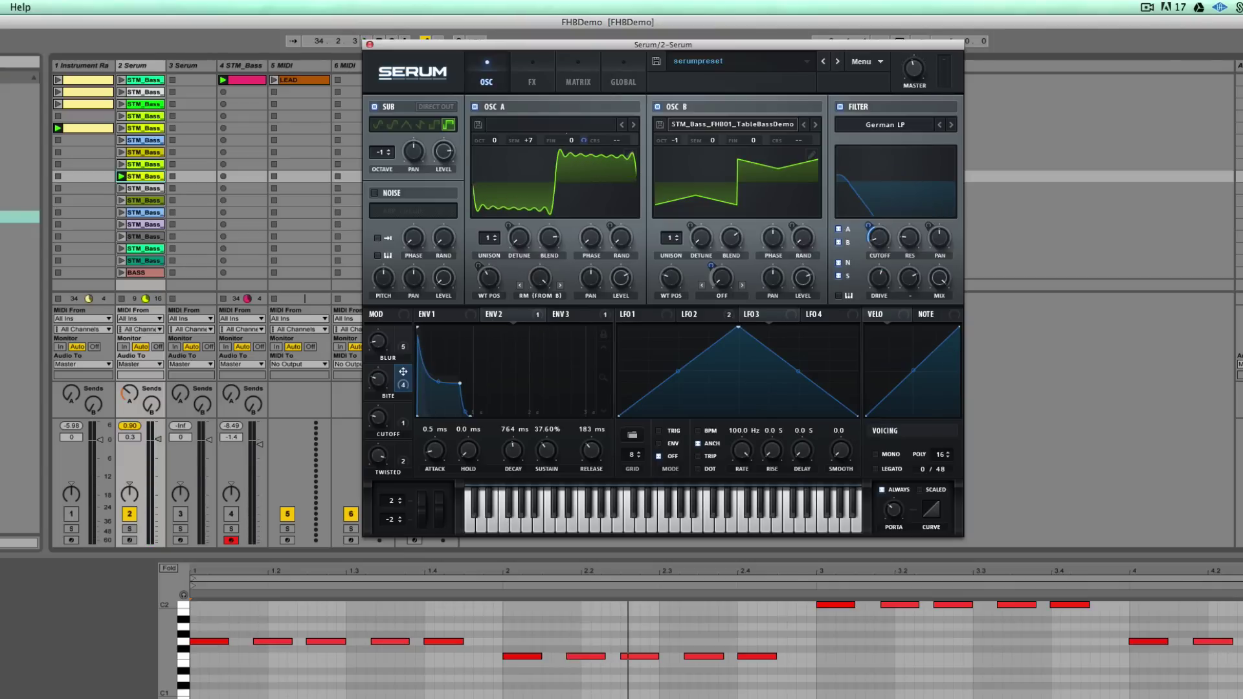
- Check the PDF tips, and return to Serum's effects rack to hear the distortion during playback
key("super+Tab")
left_click(1211, 374)
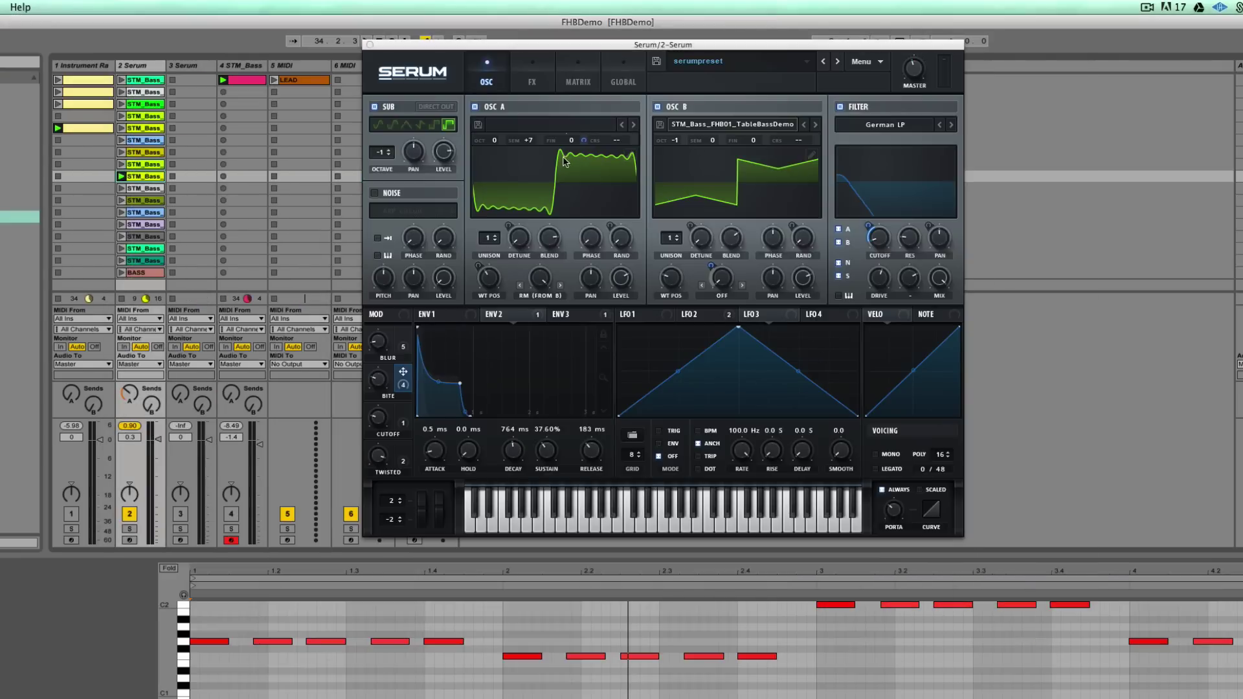
left_click(618, 83)
left_click(532, 83)
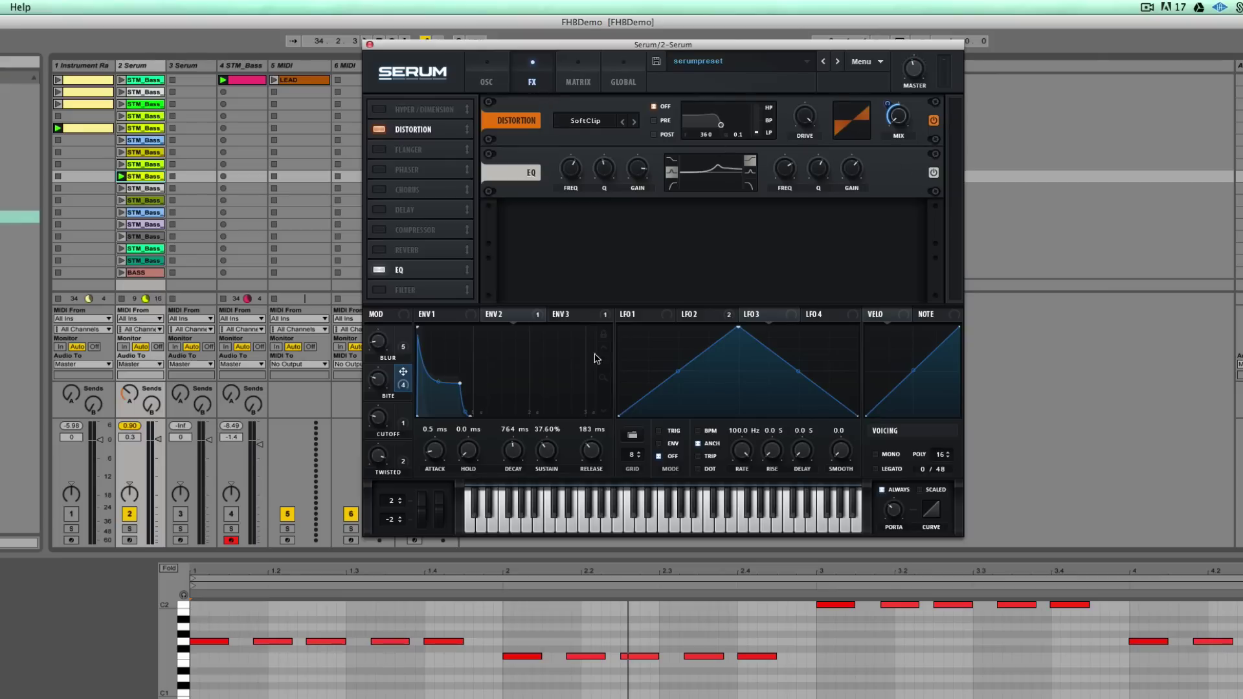
mouse_move(905, 116)
left_click_drag(892, 16, 891, 14)
key("space")
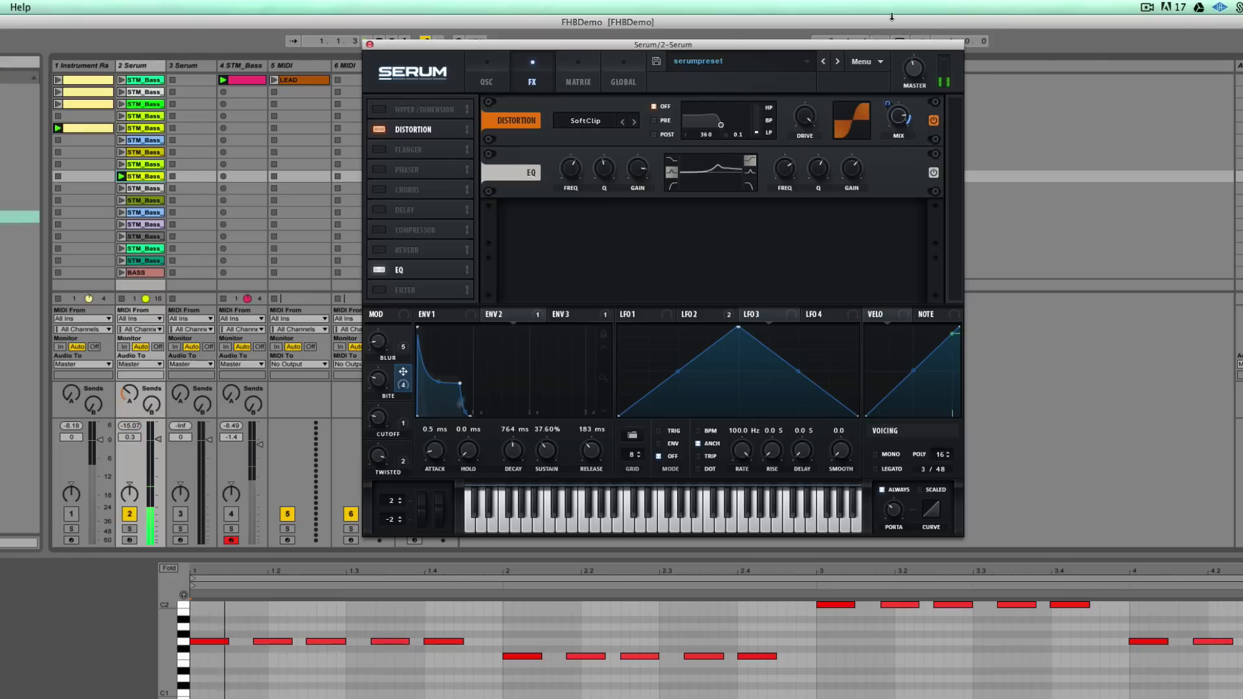
- Audition the Tube and HardClip distortion types, and return the distortion to SoftClip
left_click(586, 121)
left_click(589, 130)
left_click(587, 123)
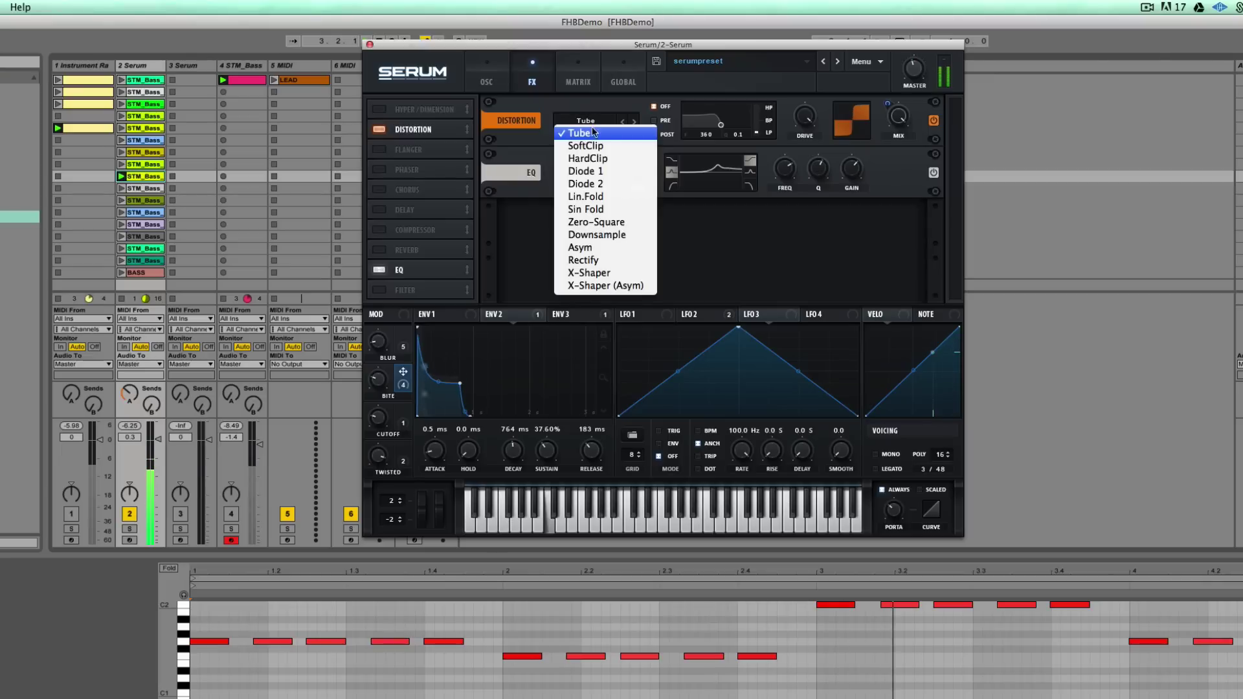
left_click(596, 160)
left_click(586, 121)
left_click(599, 145)
- Compare Osc A at 5 and 8 unison voices against a single voice, with the Bite macro at 0%
left_click(487, 77)
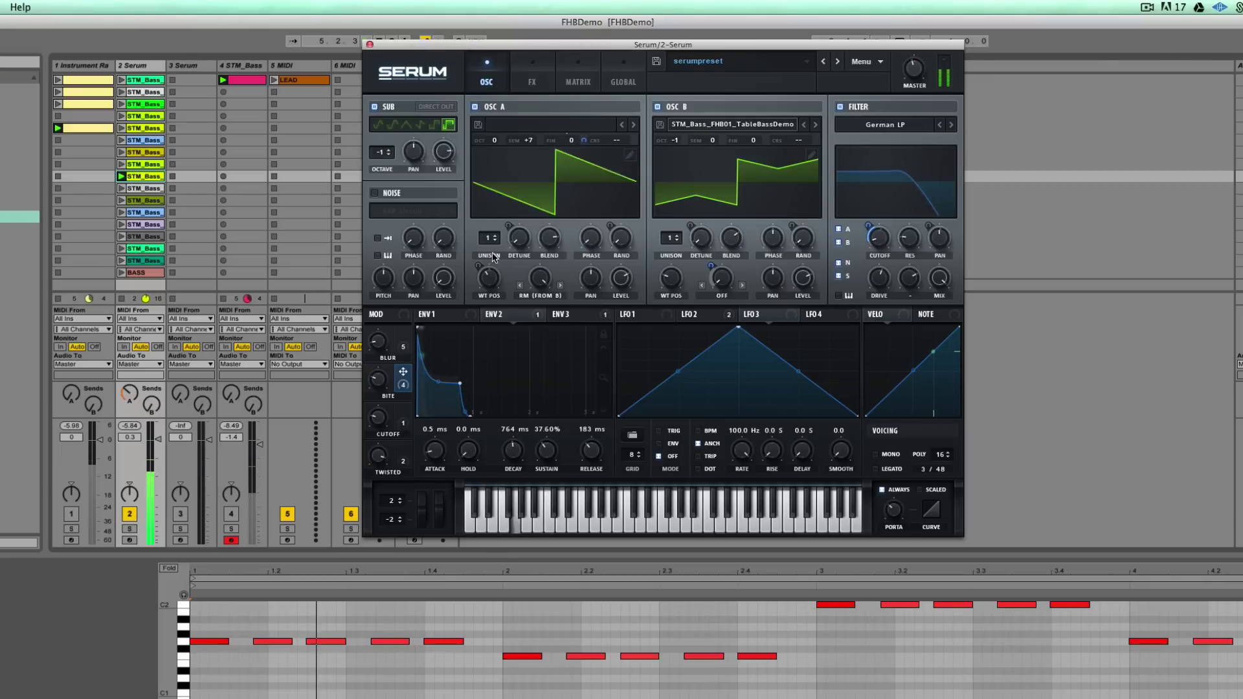
left_click_drag(489, 238, 489, 200)
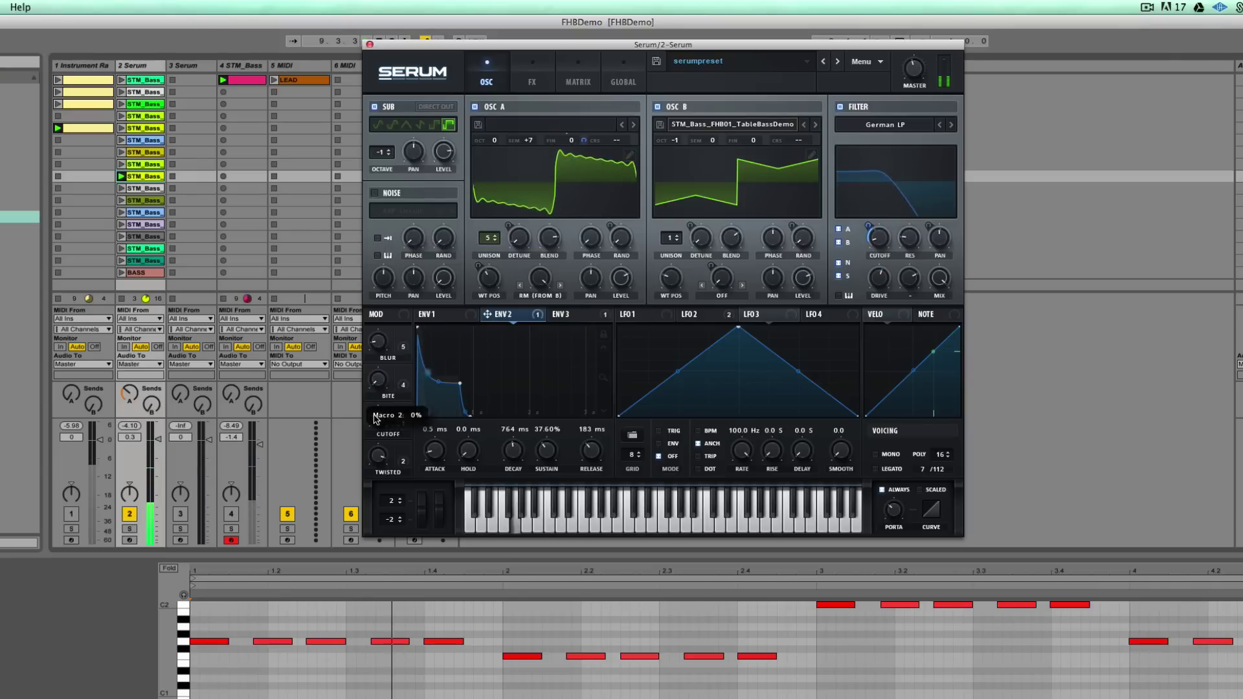
left_click_drag(488, 239, 474, 315)
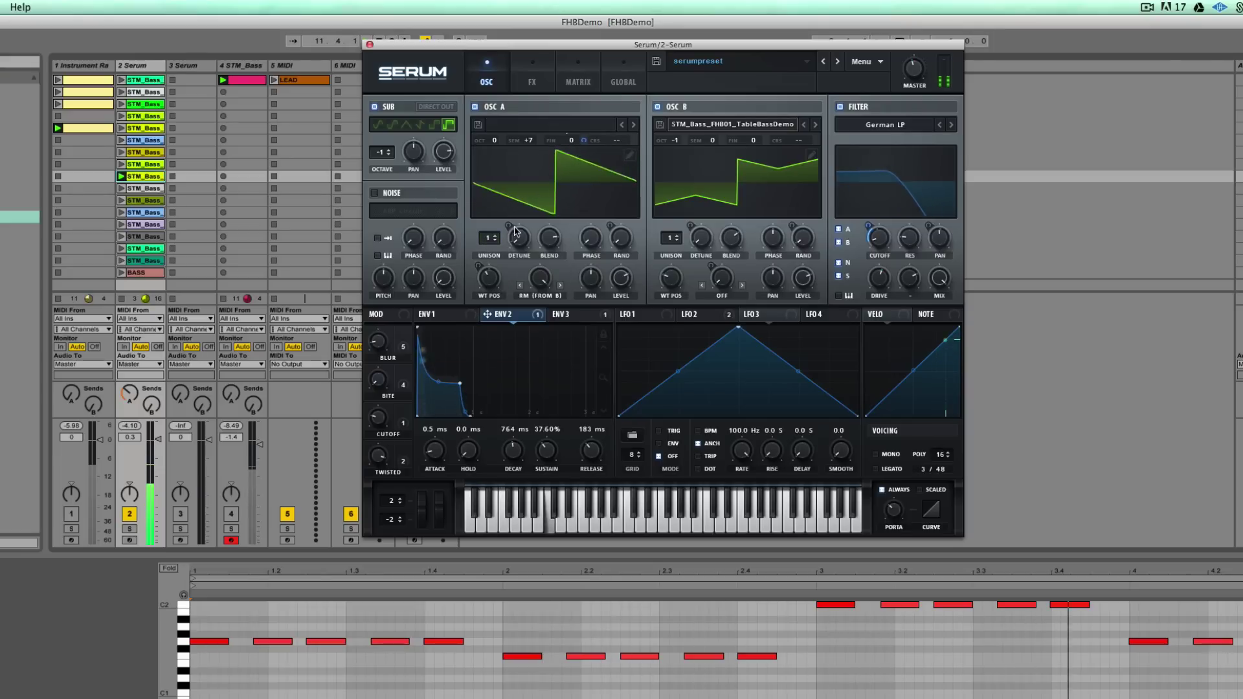
left_click_drag(491, 241, 493, 223)
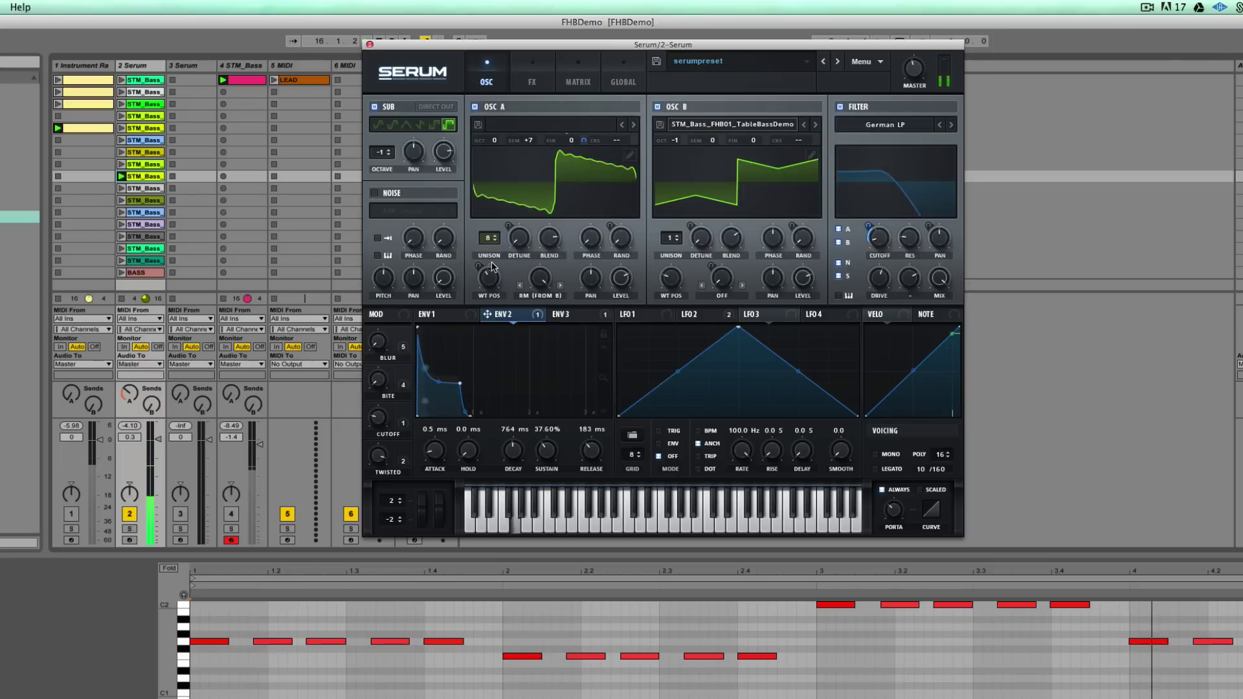
left_click_drag(490, 238, 473, 338)
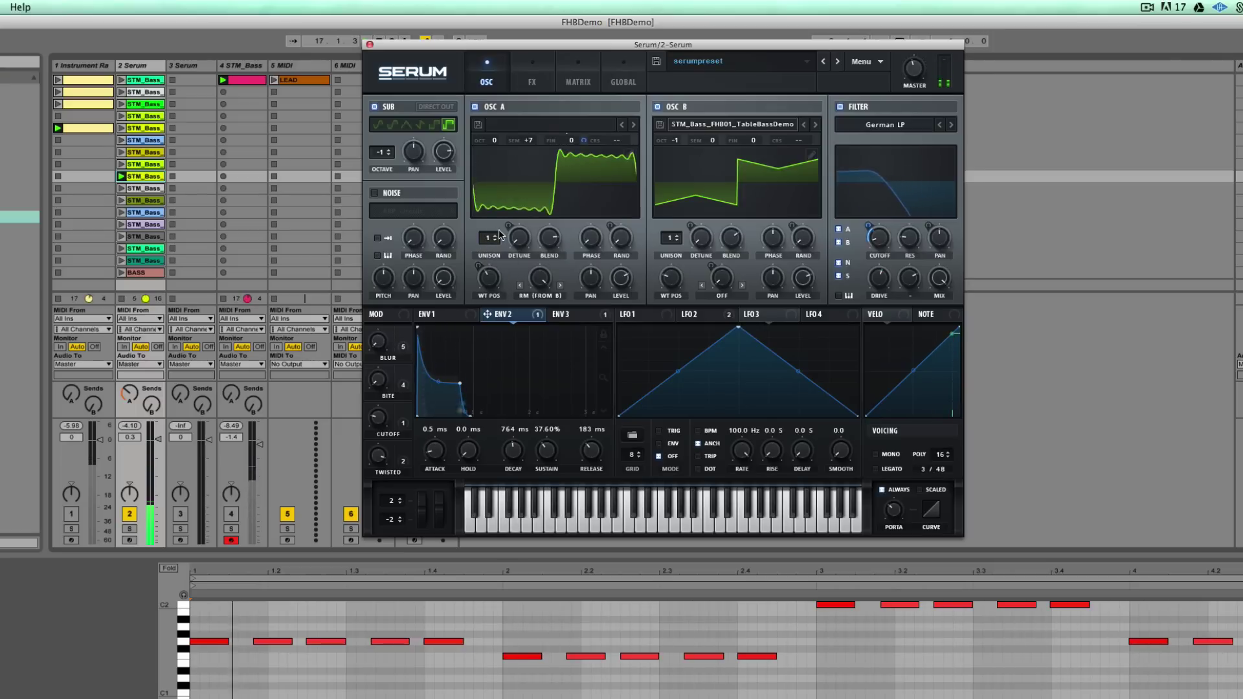
- Try 3 unison voices on Osc A against a single voice, and set both oscillators to 5 unison voices
left_click_drag(491, 239, 493, 215)
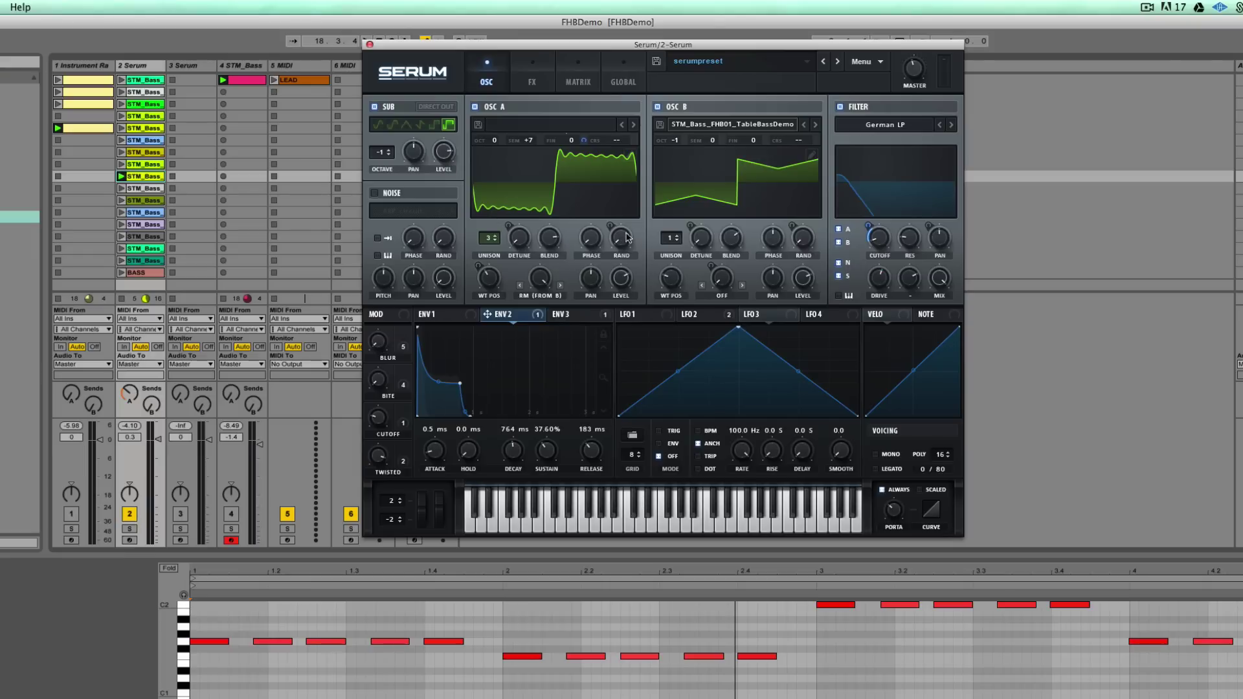
left_click_drag(504, 243, 479, 318)
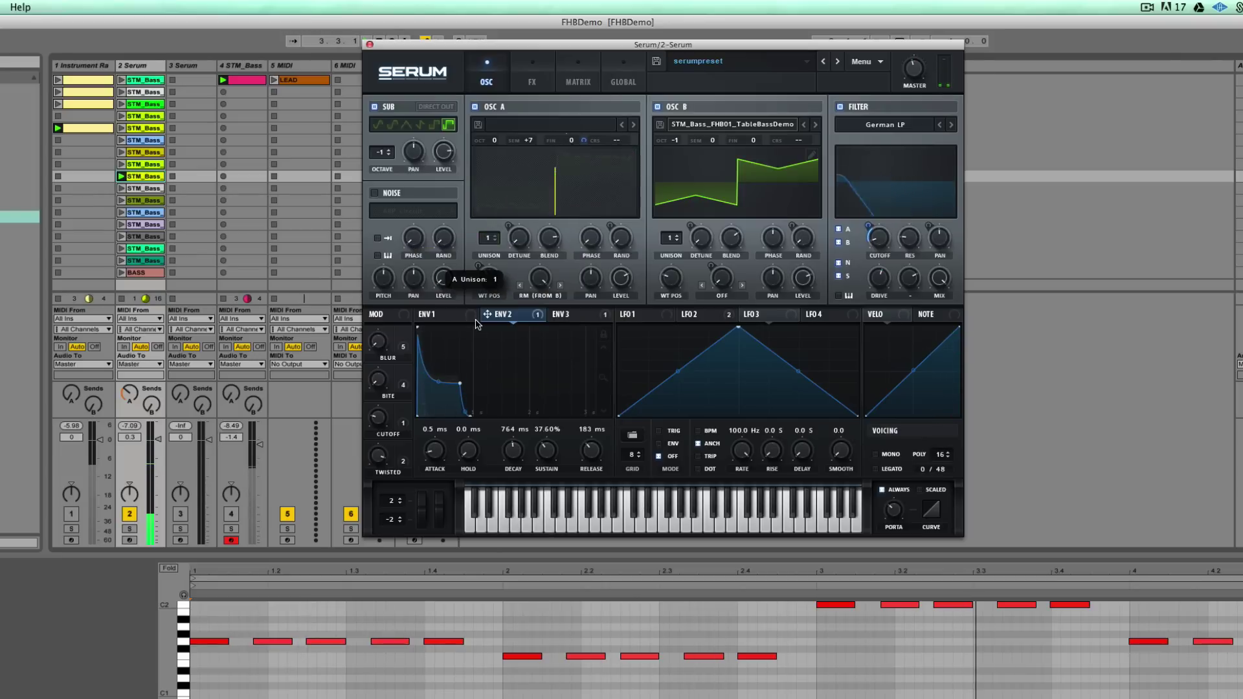
left_click_drag(490, 238, 493, 197)
left_click_drag(670, 237, 674, 188)
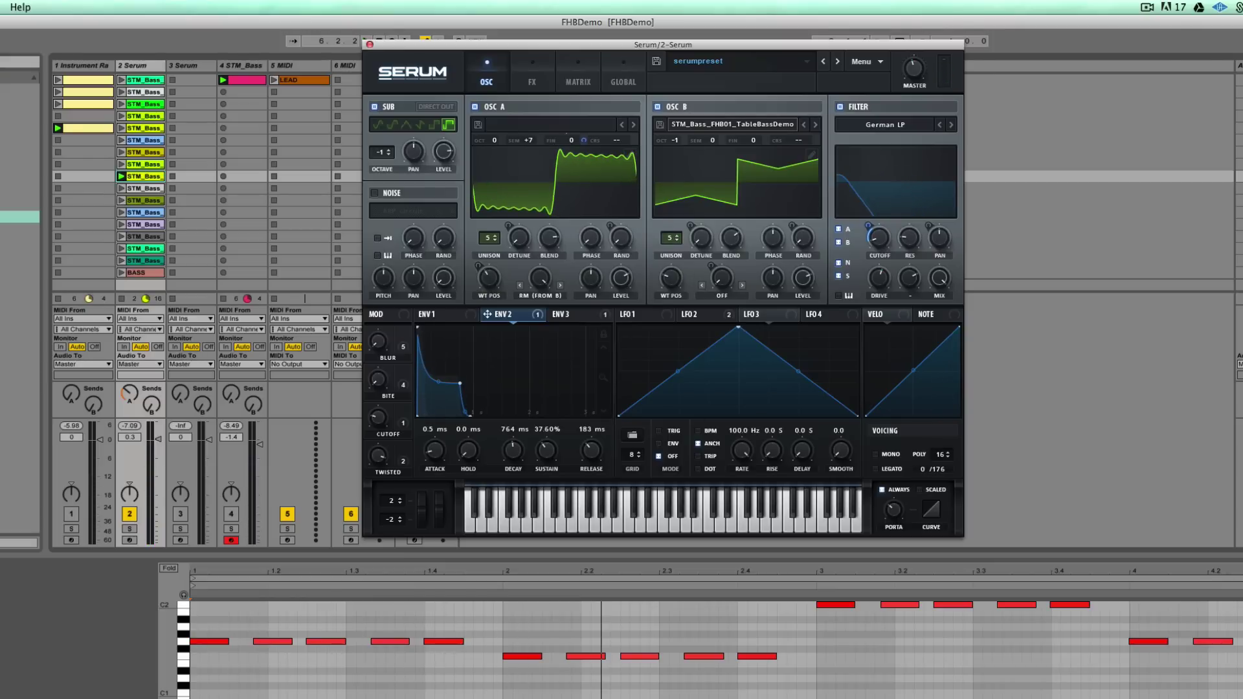
- Read the PDF tip on putting an envelope on wavetable position, and show Env 3's settings in Serum
key("super+Tab")
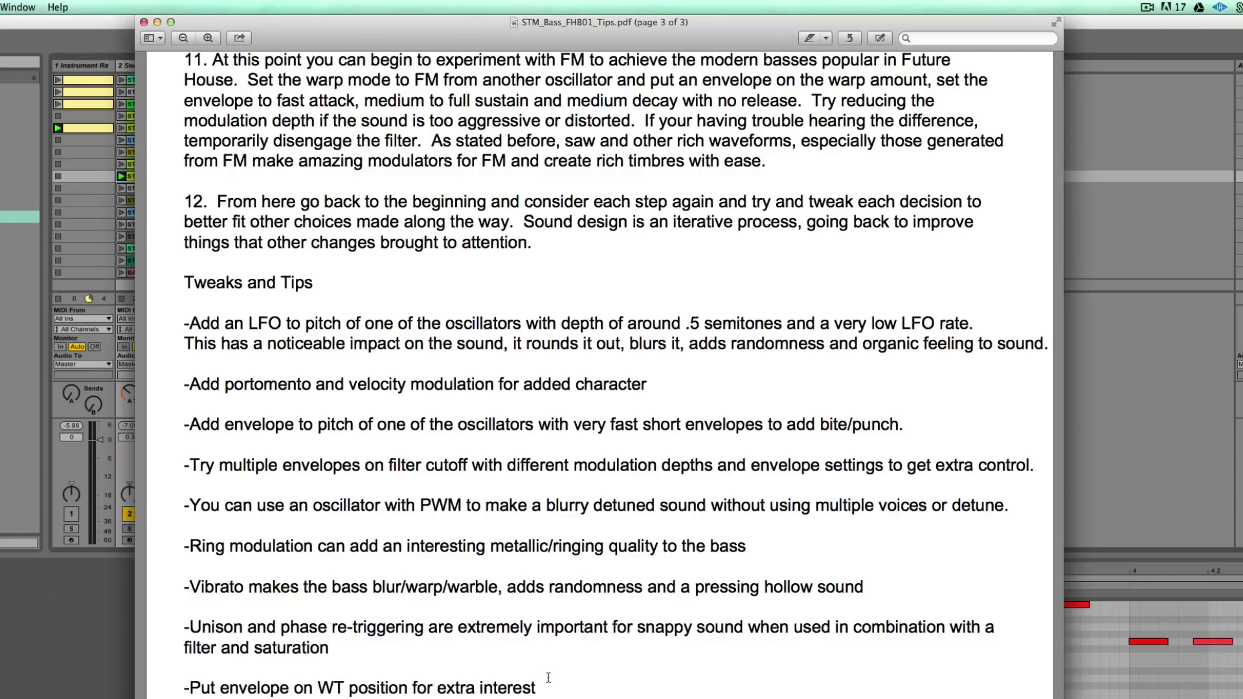
key("super+Tab")
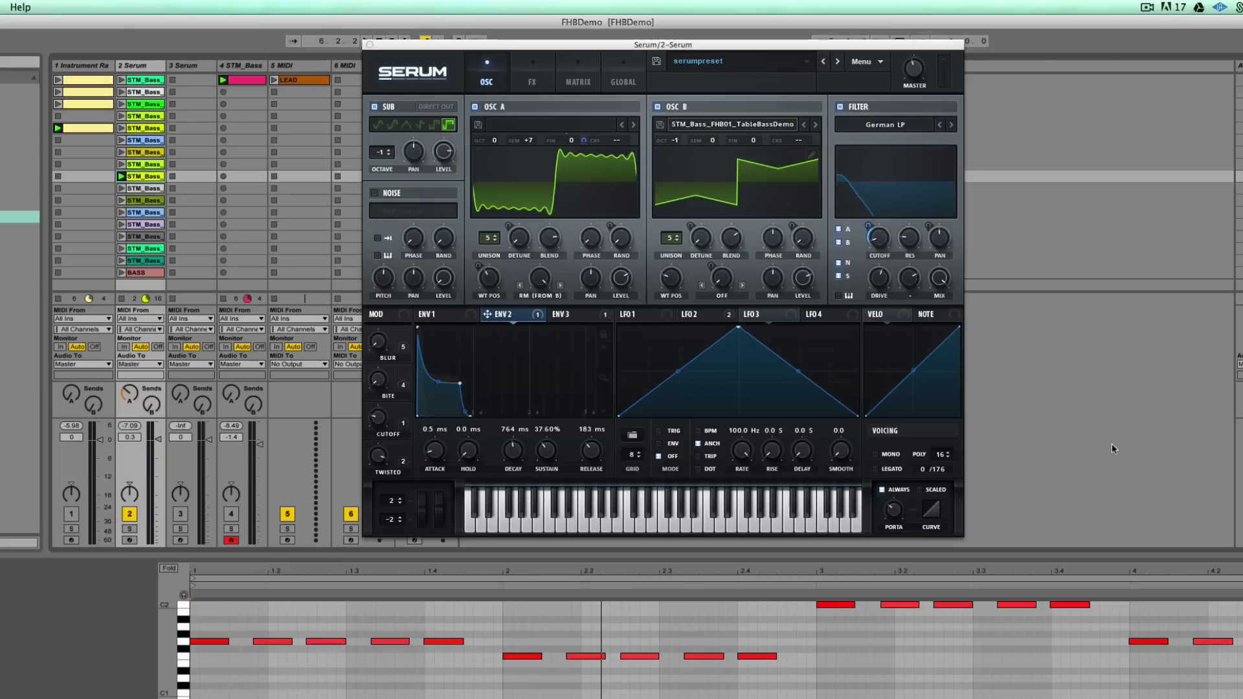
left_click(399, 447)
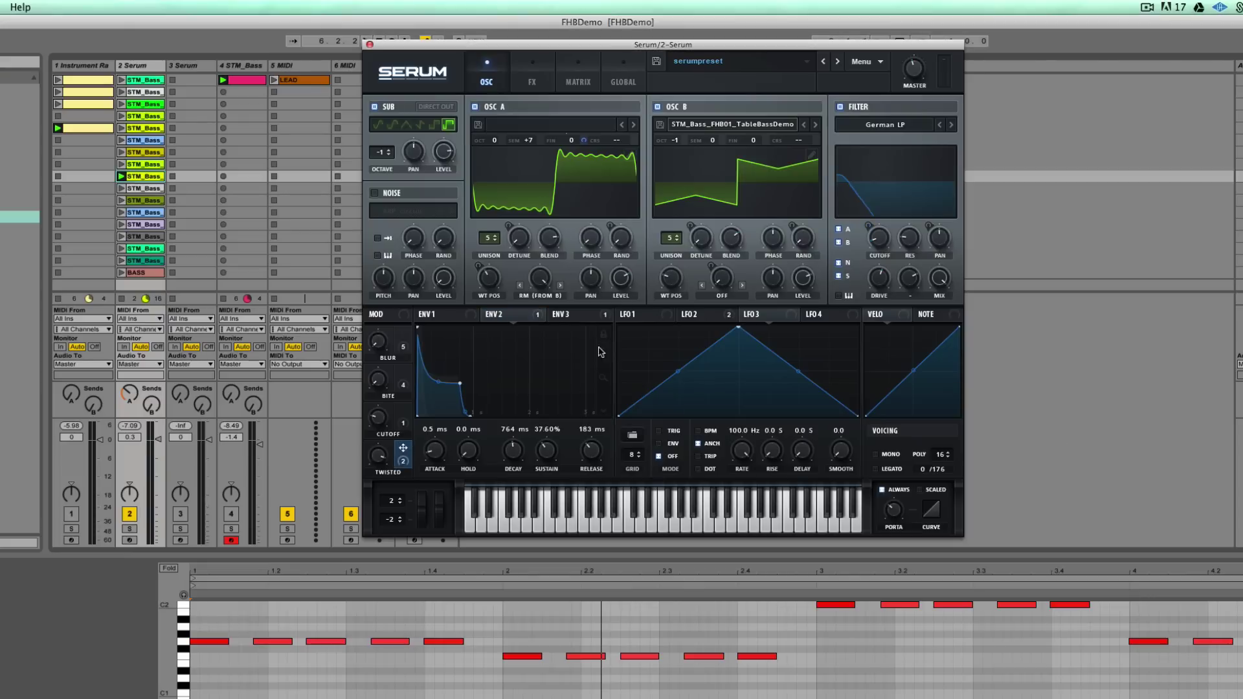
left_click(506, 315)
left_click(567, 317)
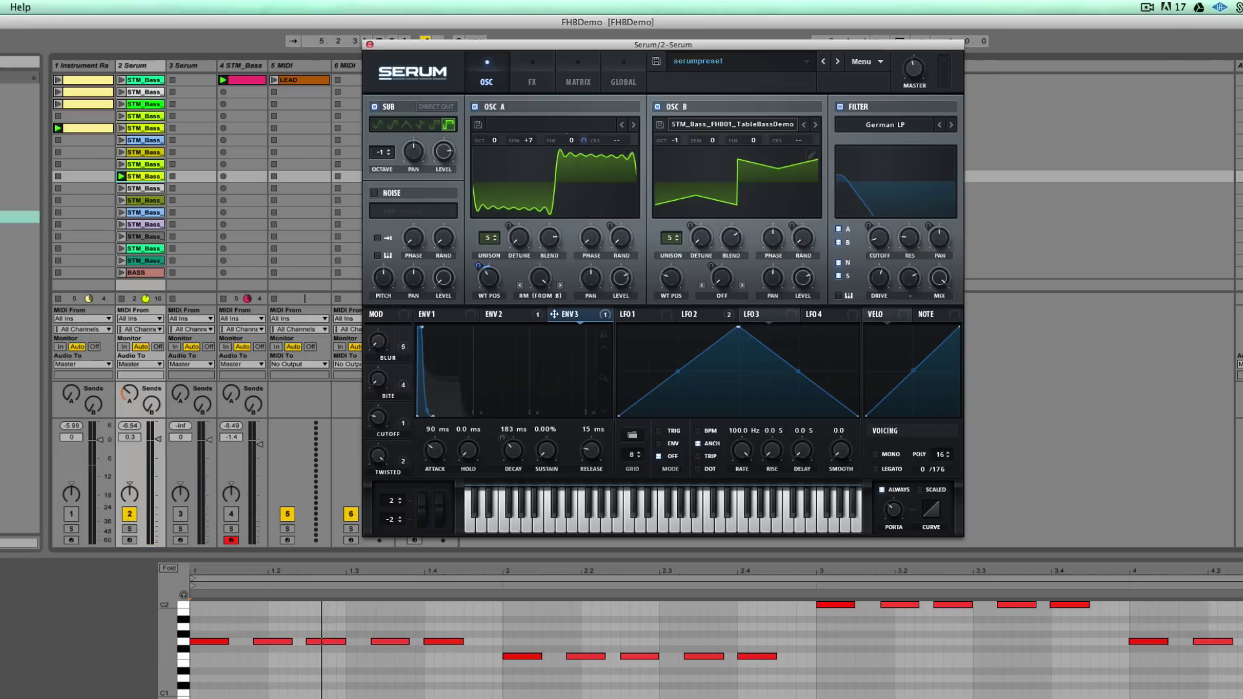
- Read the PDF tip on swapping the base oscillator for a harmonically rich waveform with FM, and return to Serum
key("super+Tab")
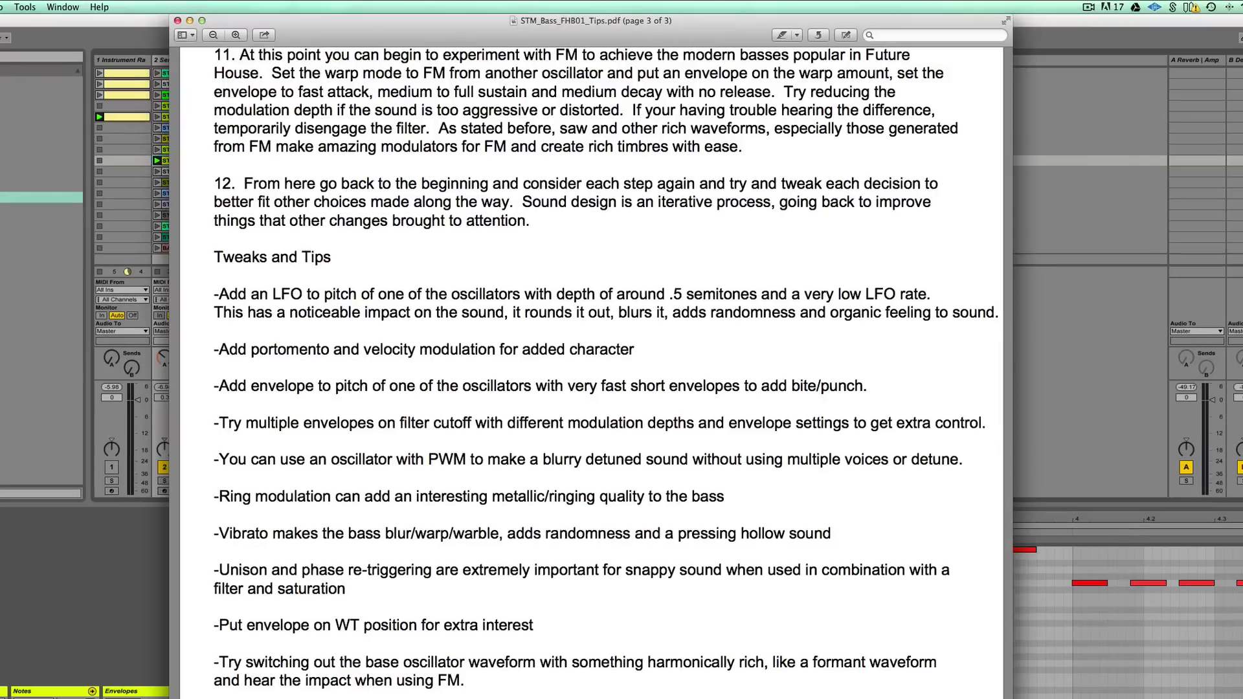
left_click(1069, 201)
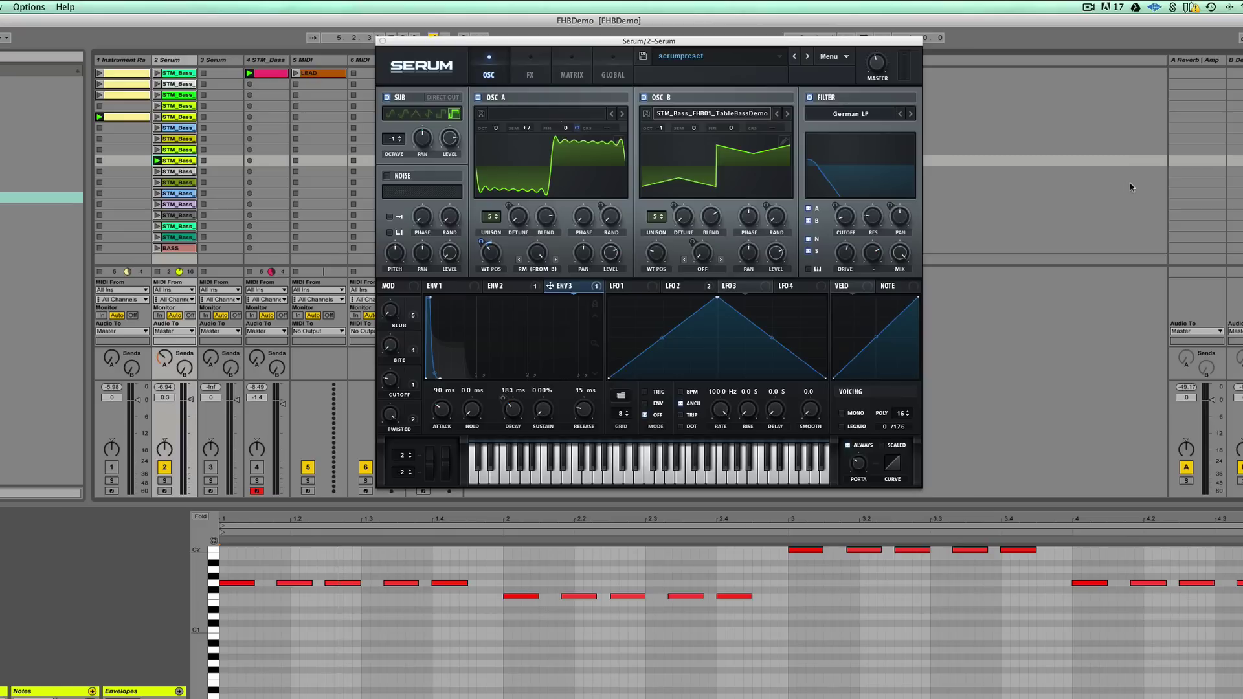
key("super+Tab")
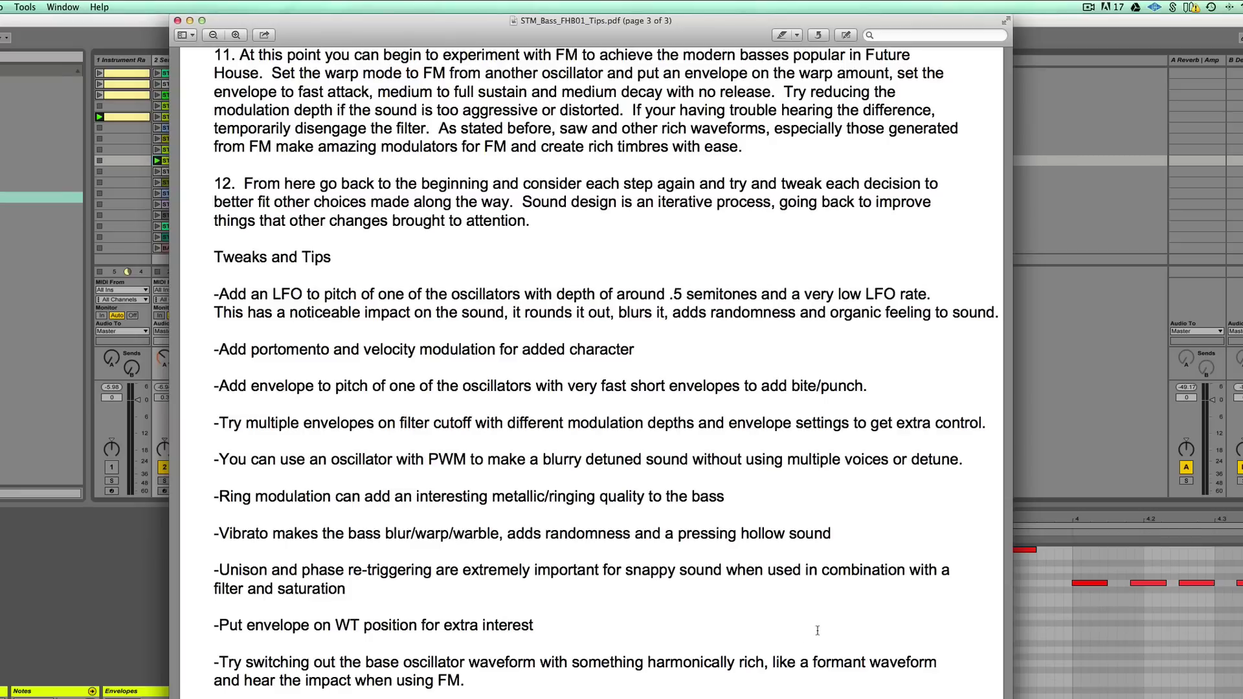
key("super+Tab")
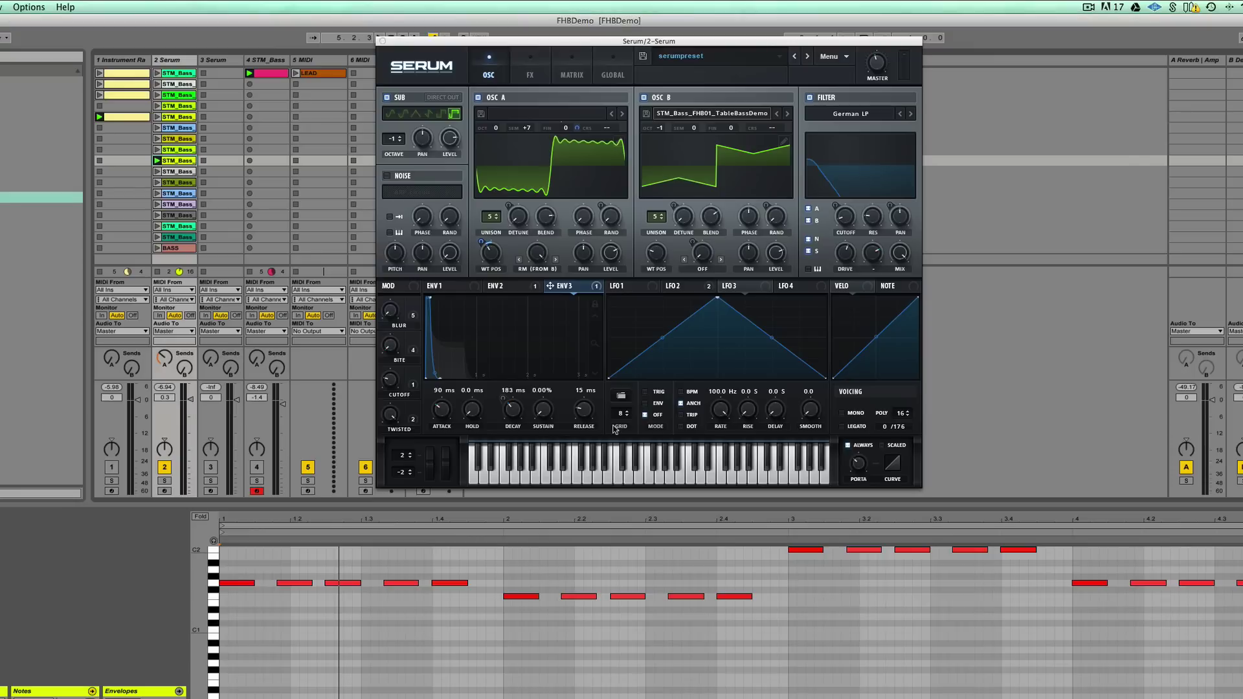
- Shift Osc A's wavetable position to a more jagged, harmonically rich waveform and stop playback
left_click(491, 253)
key("space")
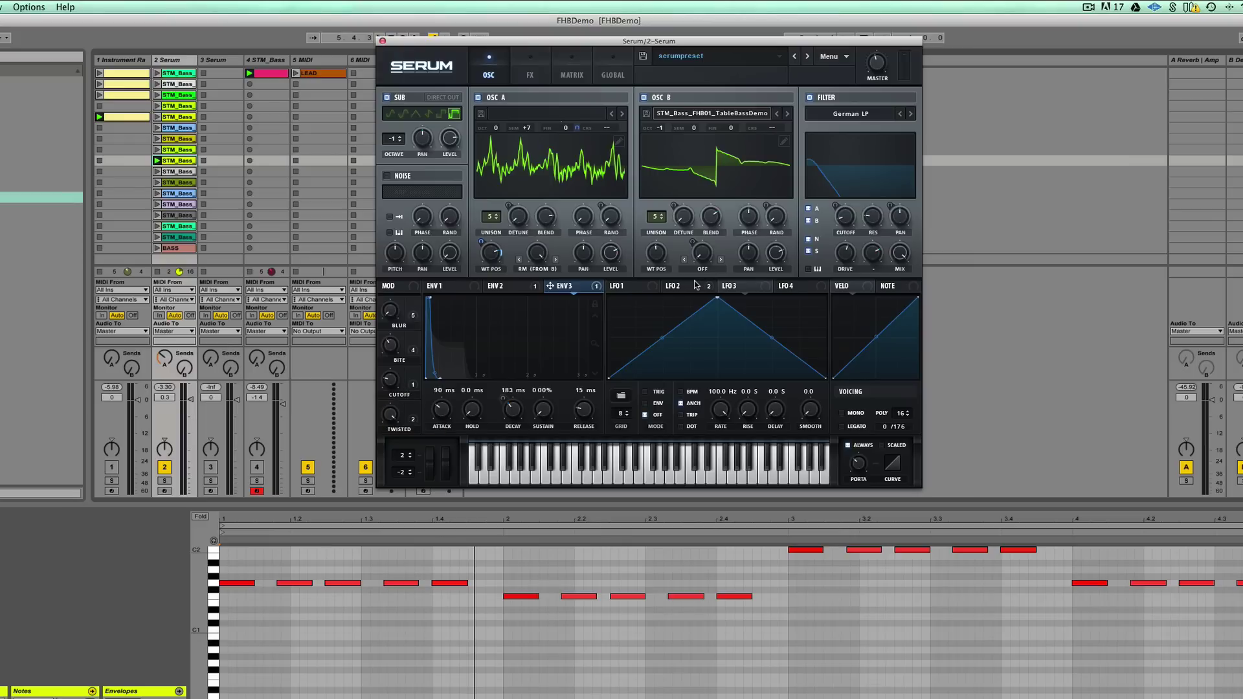
- Switch to the Safari browser and open the music producer's profile page on instagram.com
key("super+Tab")
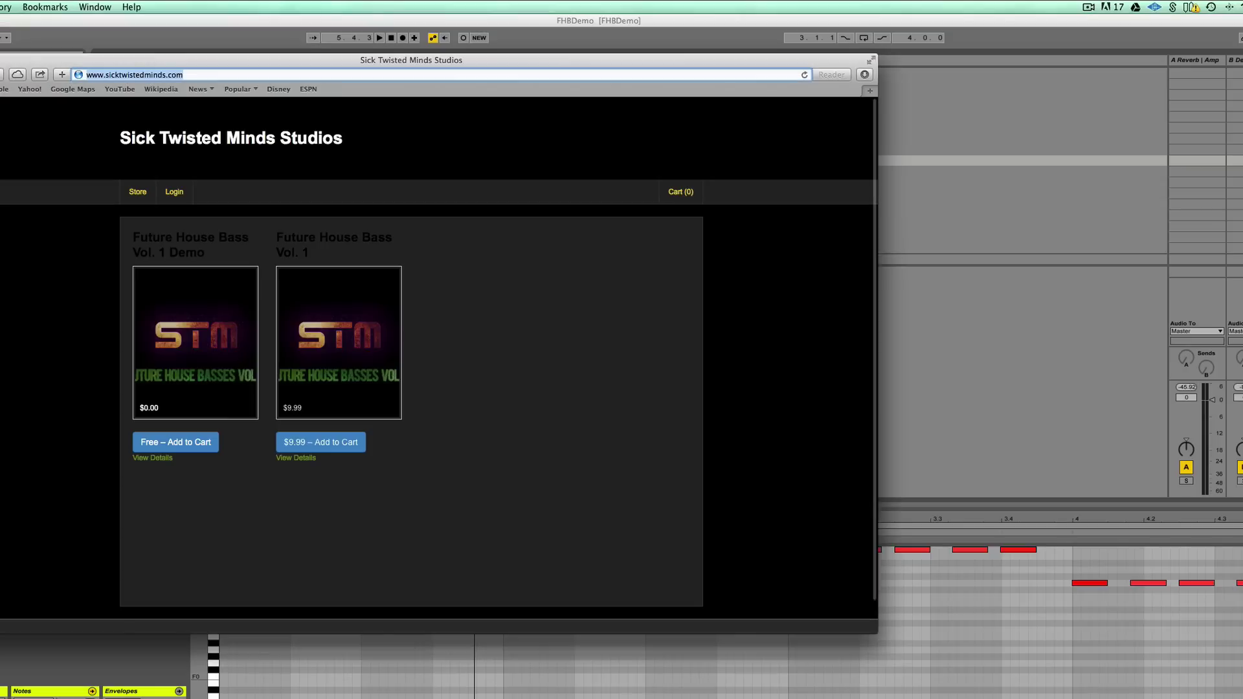
key("super+l")
type("dor")
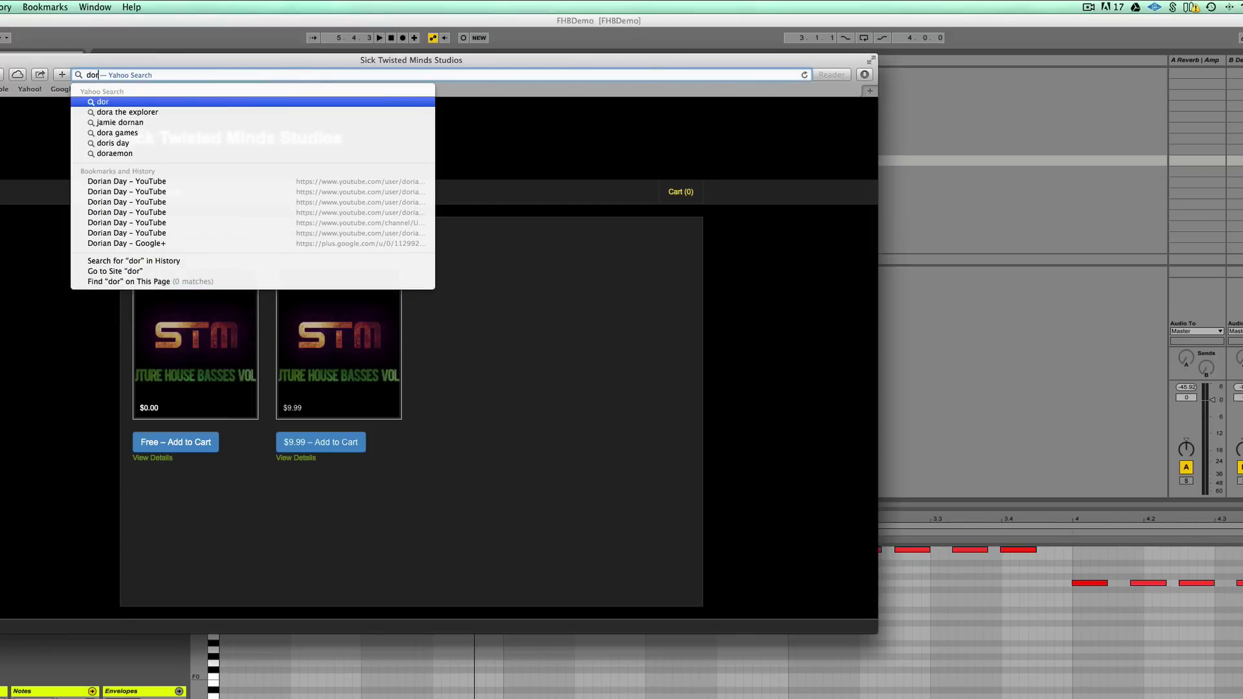
key("BackSpace")
key("BackSpace")
key("BackSpace")
type("instagram.com/")
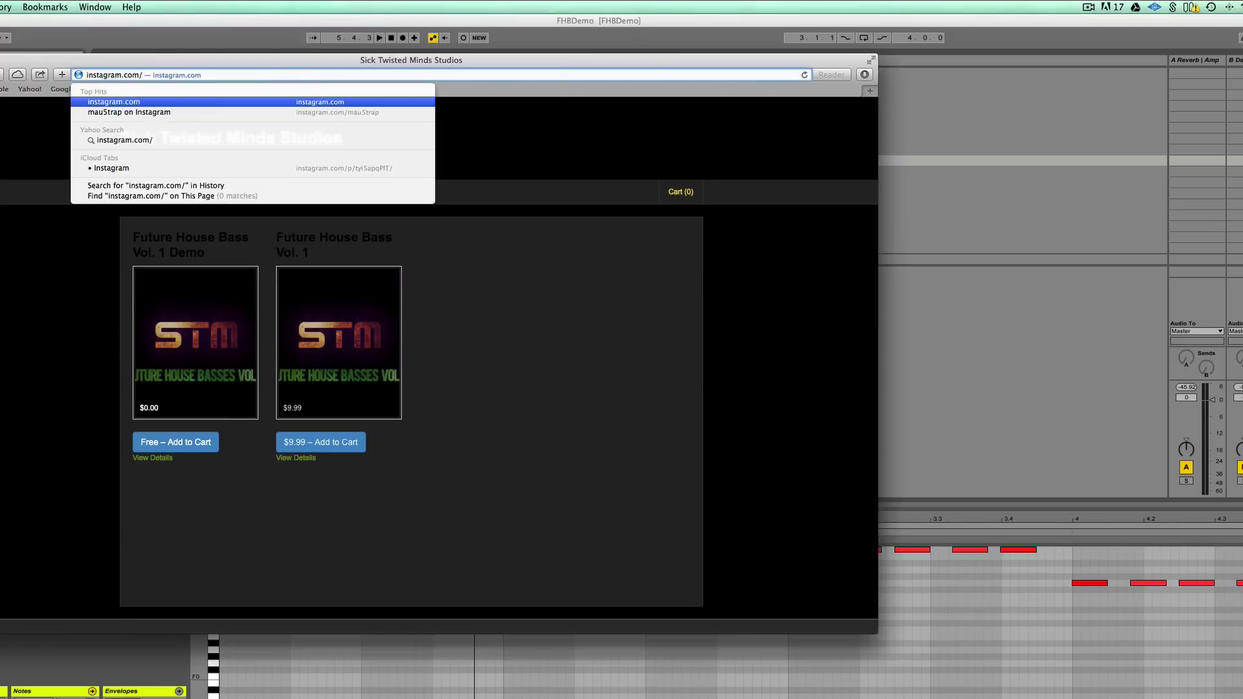
type("doriandaymusic")
key("Return")
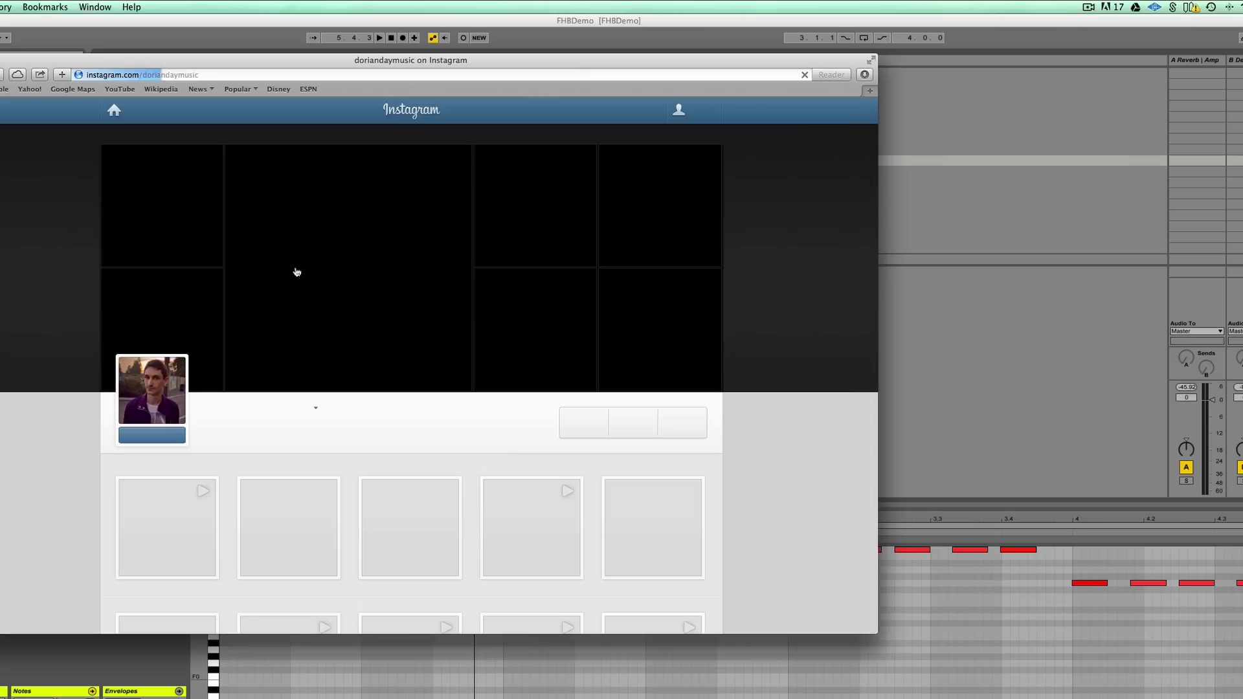
- Bring the whole browser window into view and look through the Instagram profile's October 2014 posts, including the newest video
scroll(237, 399, "down", 4)
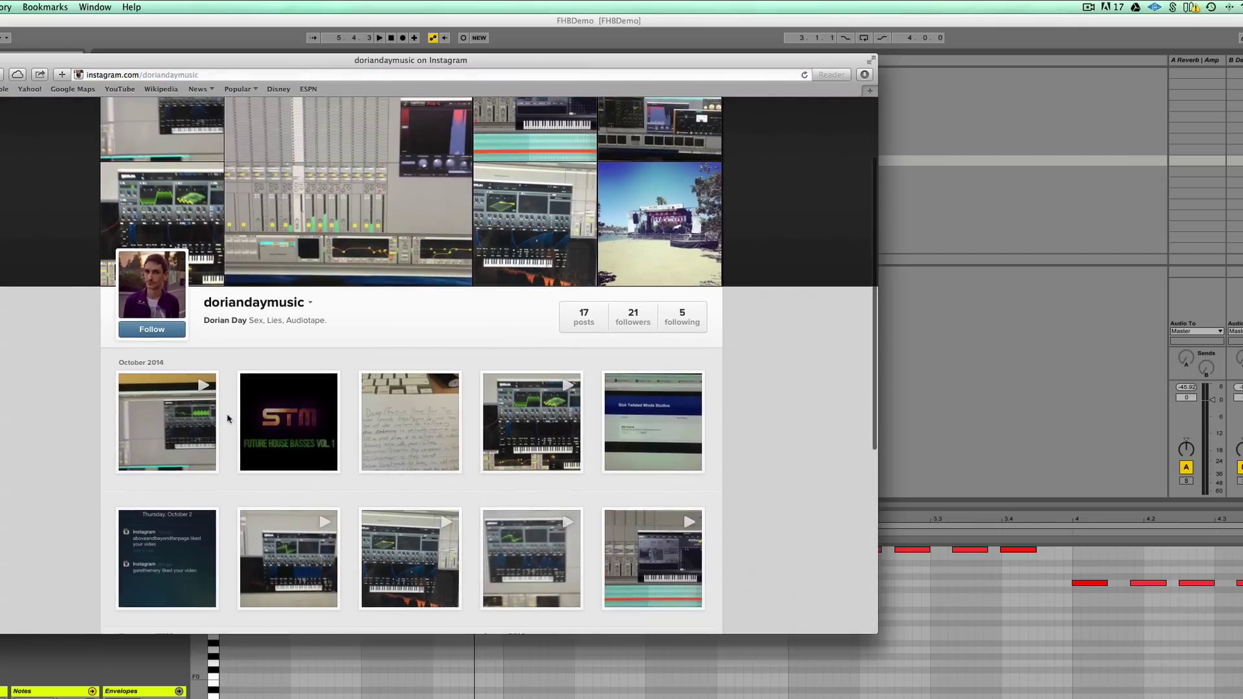
left_click_drag(320, 66, 443, 88)
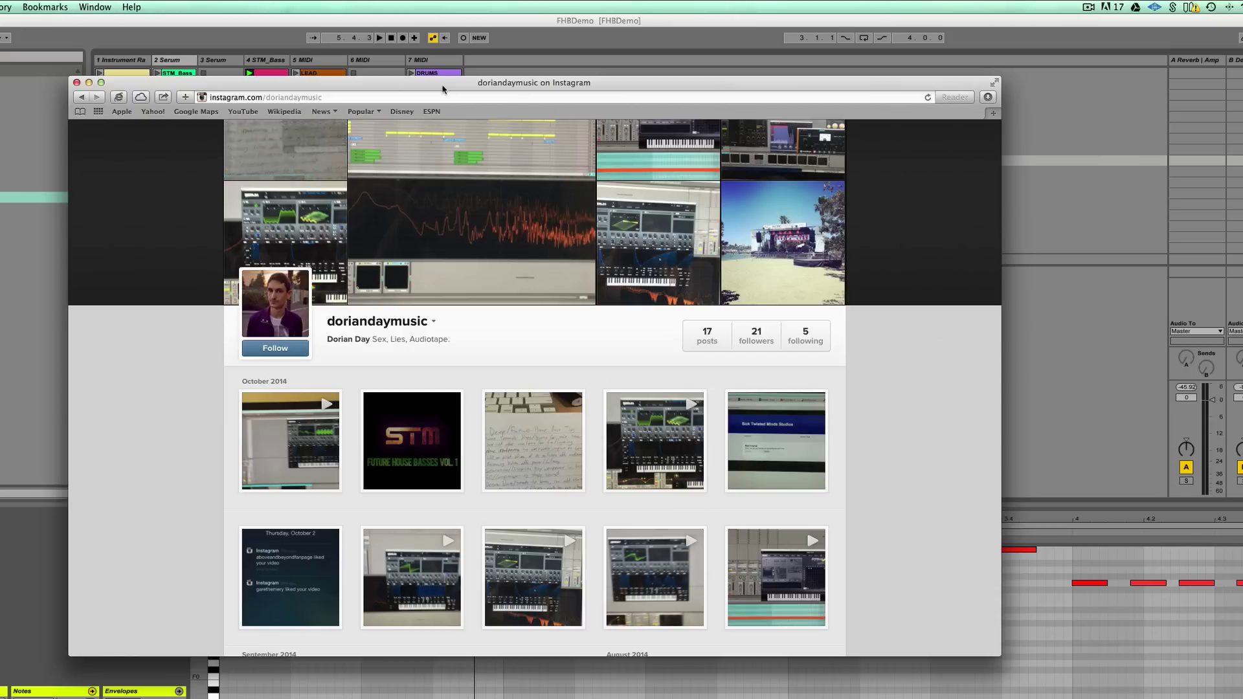
scroll(434, 288, "down", 1)
right_click(436, 315)
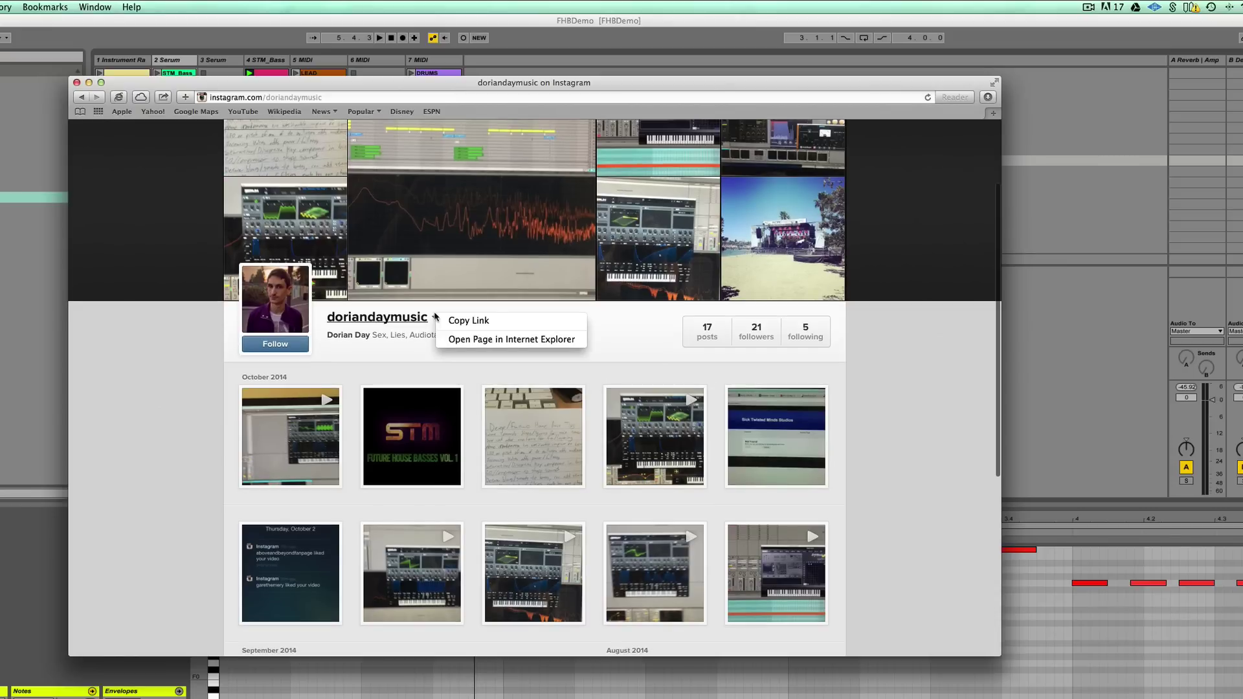
left_click(196, 433)
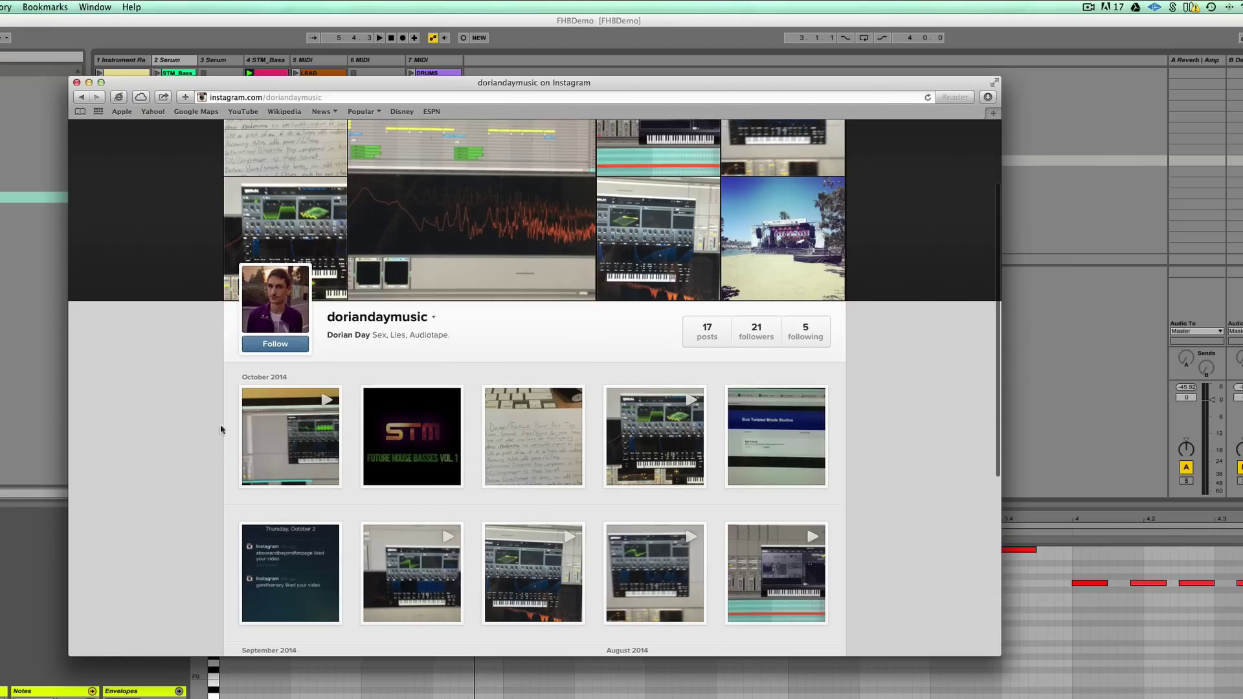
left_click(329, 407)
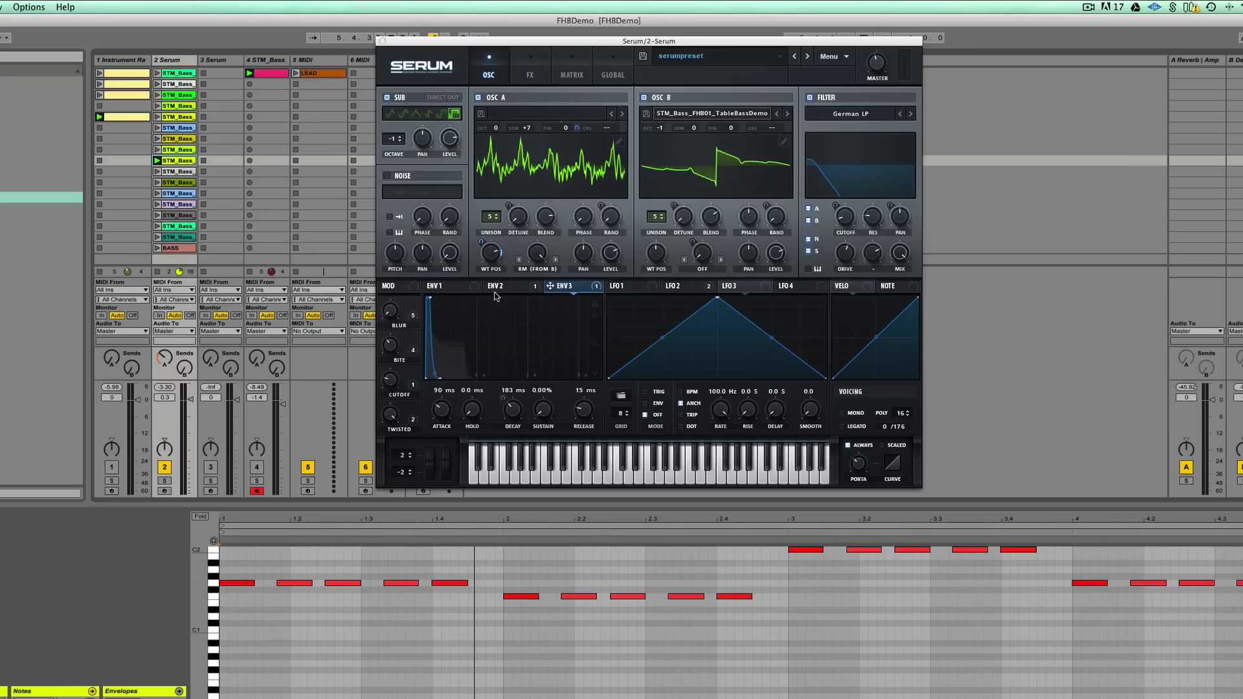
left_click(1088, 7)
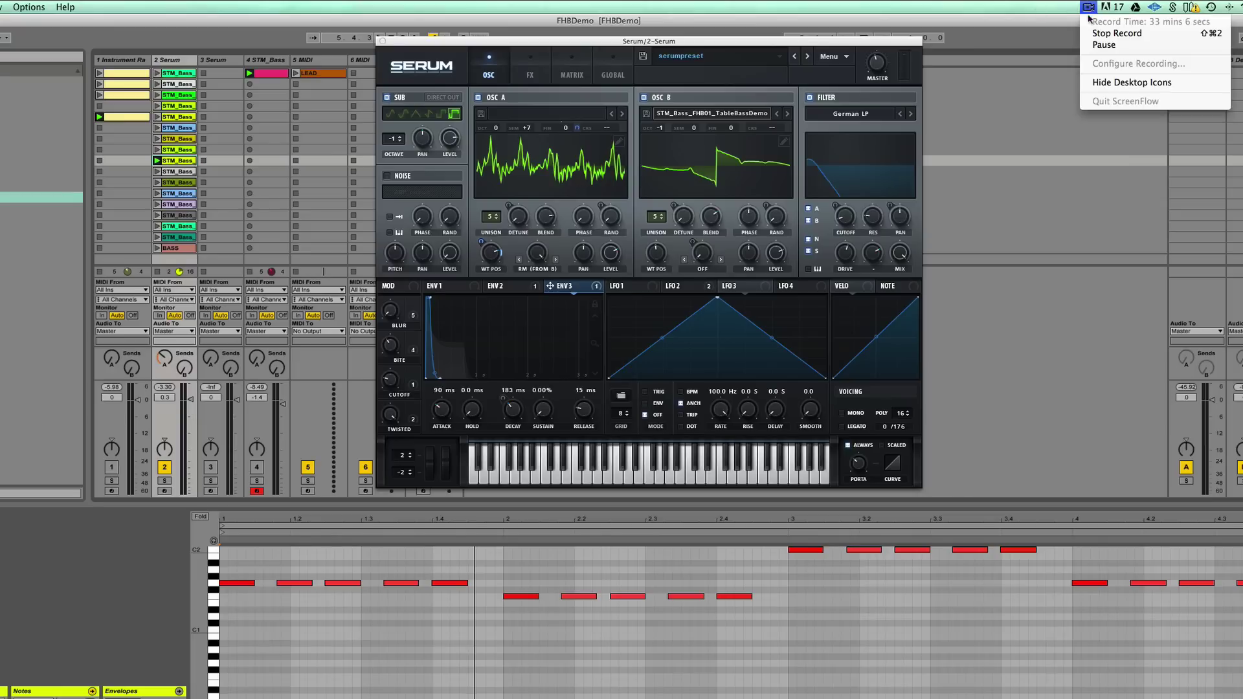